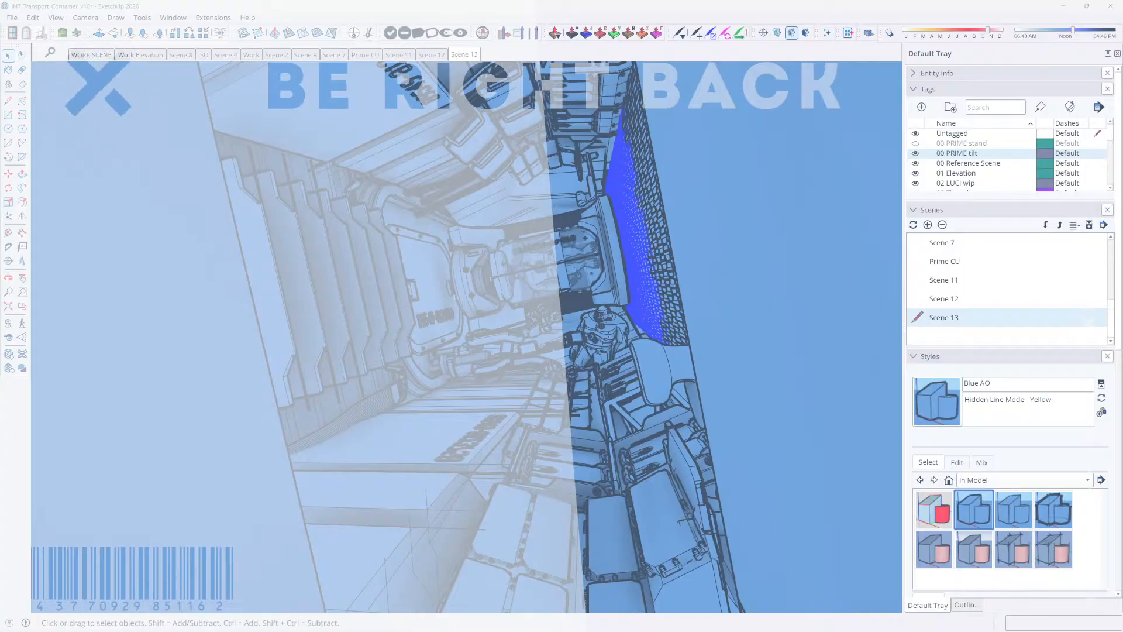
# Examine the transport container interior, its surroundings and the large ship backdrop behind the vehicles
pyautogui.click(455, 297)
pyautogui.click(626, 250)
pyautogui.moveTo(626, 250); pyautogui.dragTo(576, 275, button='middle')
pyautogui.scroll(-5, 577, 275)
pyautogui.moveTo(409, 264); pyautogui.dragTo(204, 85, button='middle')
pyautogui.click(336, 230)
pyautogui.scroll(-4, 336, 230)
pyautogui.scroll(-3, 359, 221)
pyautogui.scroll(-4, 351, 252)
pyautogui.scroll(3, 234, 117)
pyautogui.scroll(2, 203, 76)
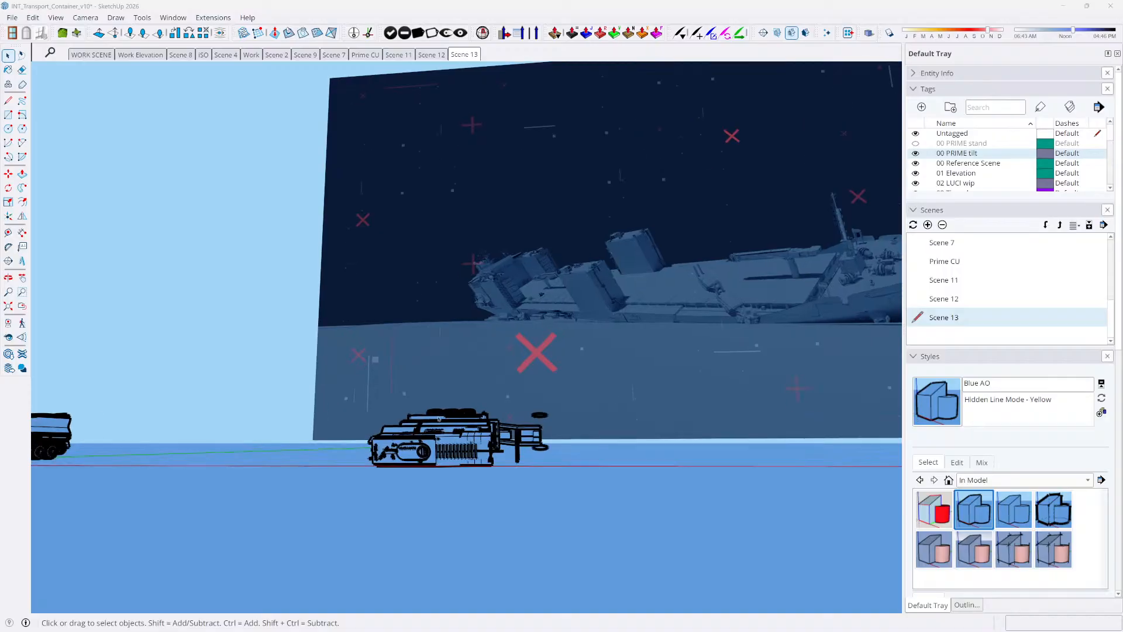
# Select the container vehicle in front of the ship backdrop and inspect it up close and from a distance
pyautogui.click(459, 443)
pyautogui.scroll(5, 460, 443)
pyautogui.moveTo(464, 429); pyautogui.dragTo(452, 439, button='middle')
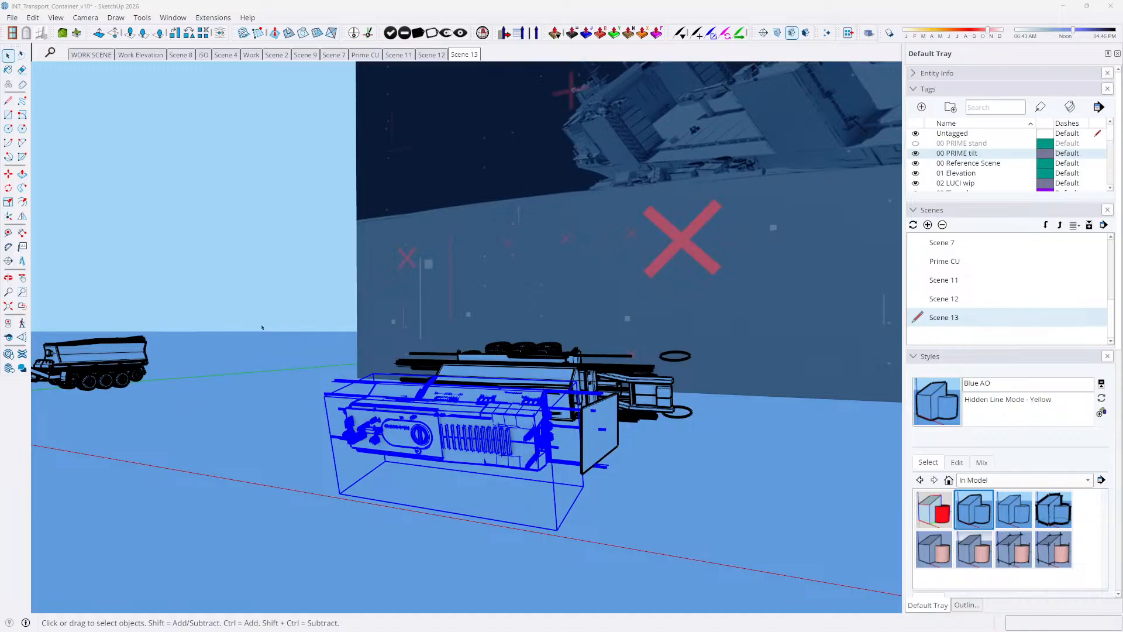
pyautogui.moveTo(443, 367)
pyautogui.mouseDown(button='middle')
pyautogui.moveTo(478, 345)
pyautogui.moveTo(478, 370)
pyautogui.mouseUp(button='middle')
pyautogui.scroll(-1, 477, 345)
pyautogui.scroll(-3, 381, 430)
pyautogui.click(375, 477)
pyautogui.scroll(-5, 383, 427)
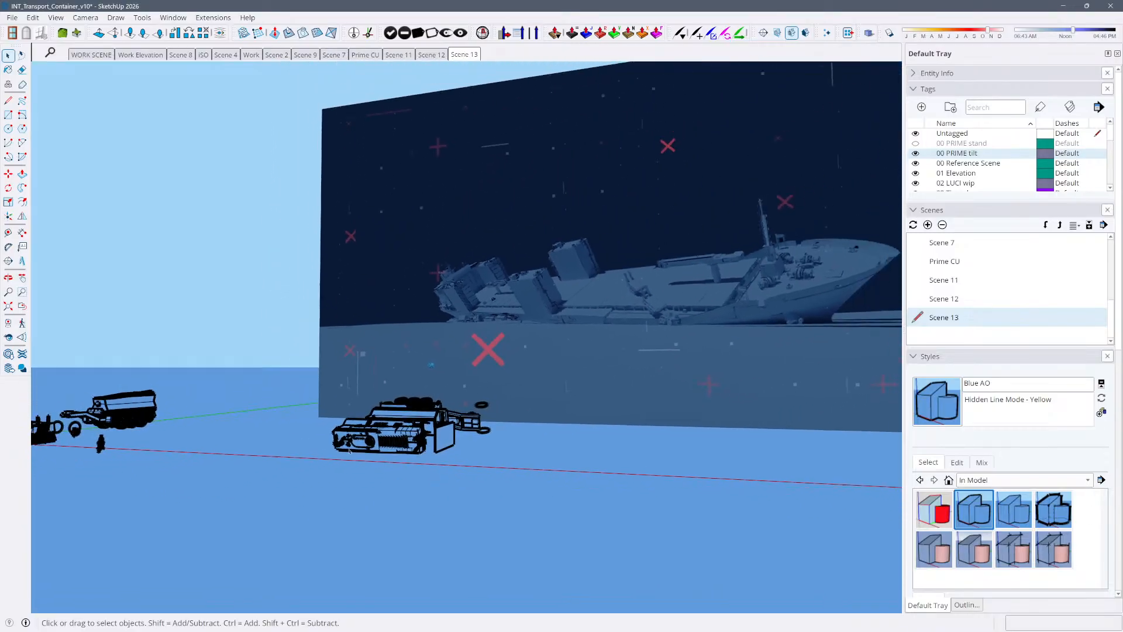
# Examine the vehicles, figures and loose parts laid out around the model origin
pyautogui.moveTo(409, 424); pyautogui.dragTo(363, 444, button='middle')
pyautogui.scroll(4, 263, 415)
pyautogui.moveTo(264, 409); pyautogui.dragTo(292, 447, button='middle')
pyautogui.scroll(3, 304, 351)
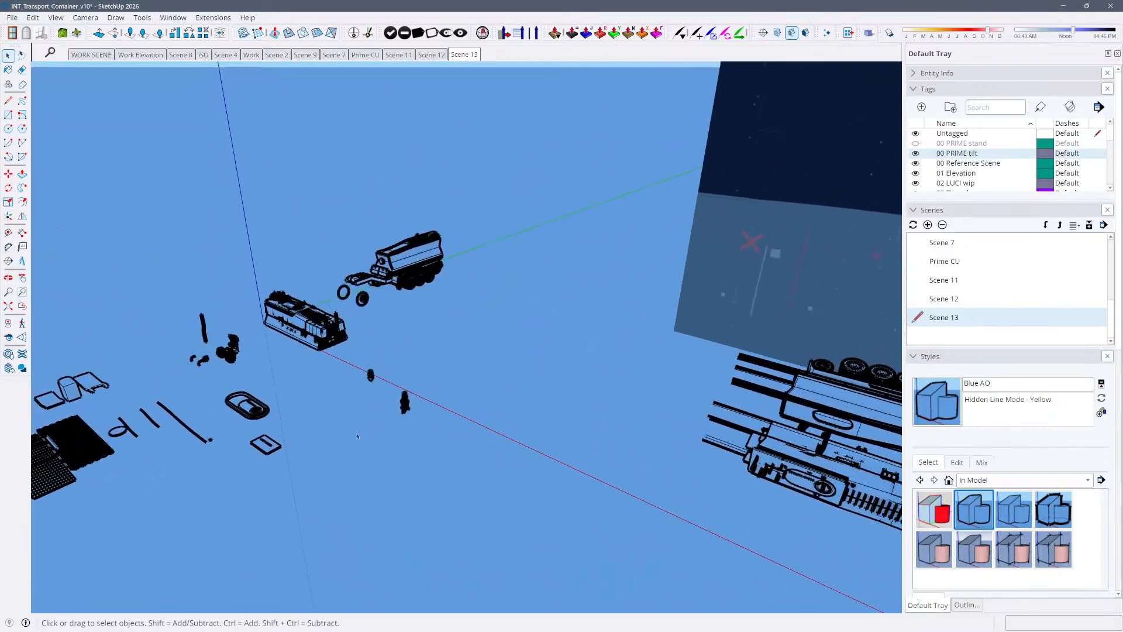
pyautogui.keyDown('shift'); pyautogui.moveTo(310, 351); pyautogui.dragTo(357, 374, button='middle'); pyautogui.keyUp('shift')
pyautogui.moveTo(359, 441)
pyautogui.mouseDown(button='middle')
pyautogui.moveTo(348, 421)
pyautogui.moveTo(462, 337)
pyautogui.moveTo(427, 380)
pyautogui.moveTo(351, 410)
pyautogui.moveTo(223, 125)
pyautogui.mouseUp(button='middle')
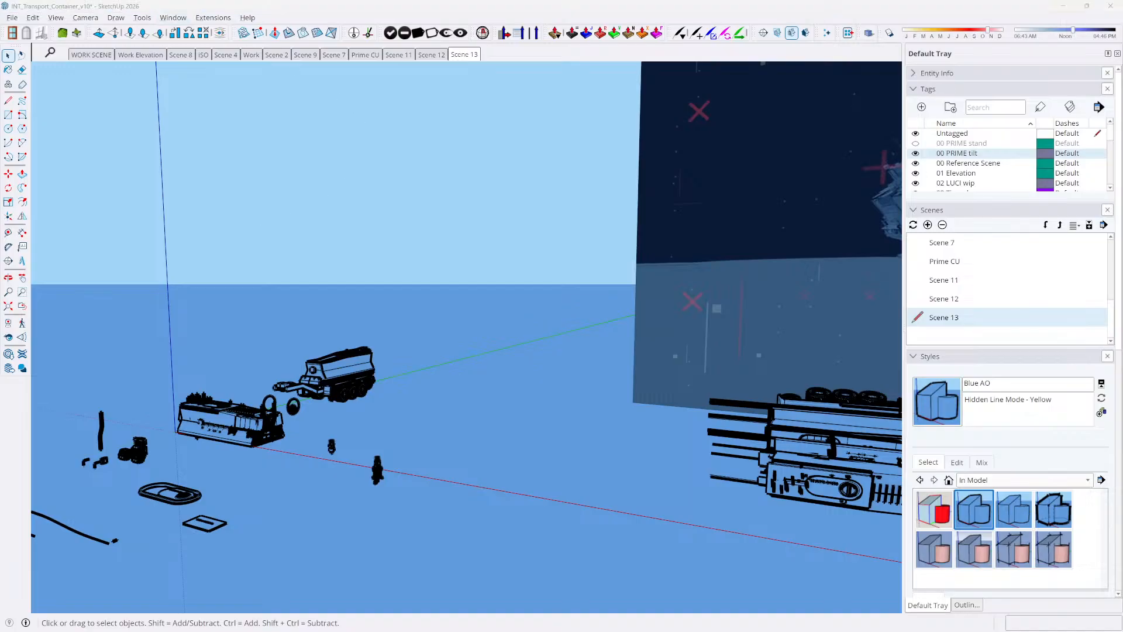
# Switch to the AAA TITLE layout in InDesign and review the spreads from pages 8-9 to 12-13
pyautogui.click(466, 197)
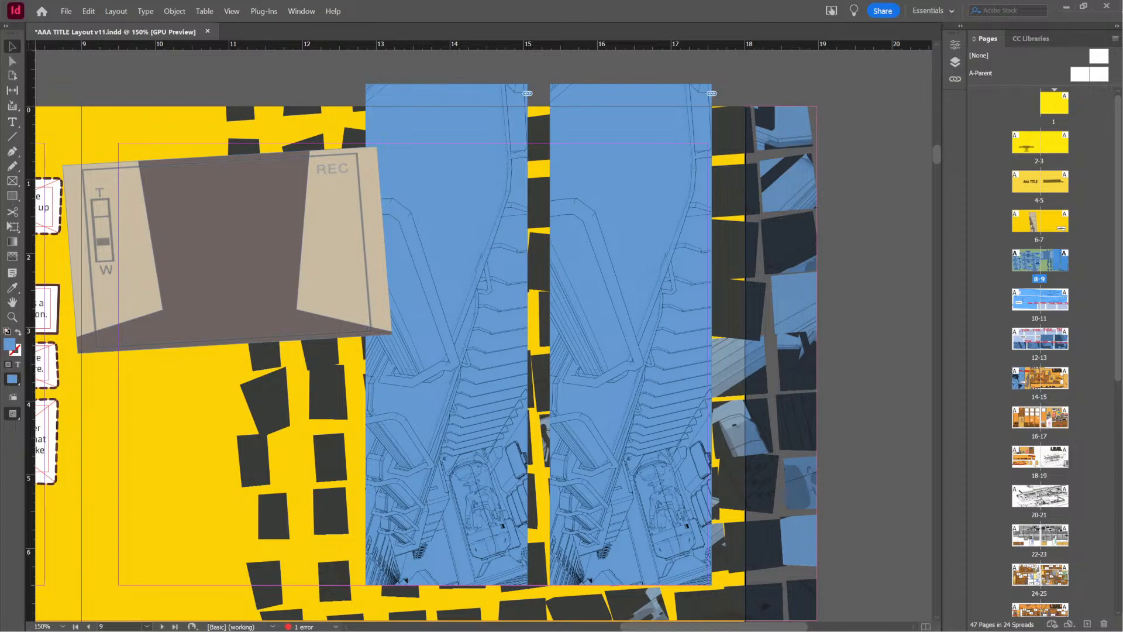
pyautogui.scroll(-10, 433, 351)
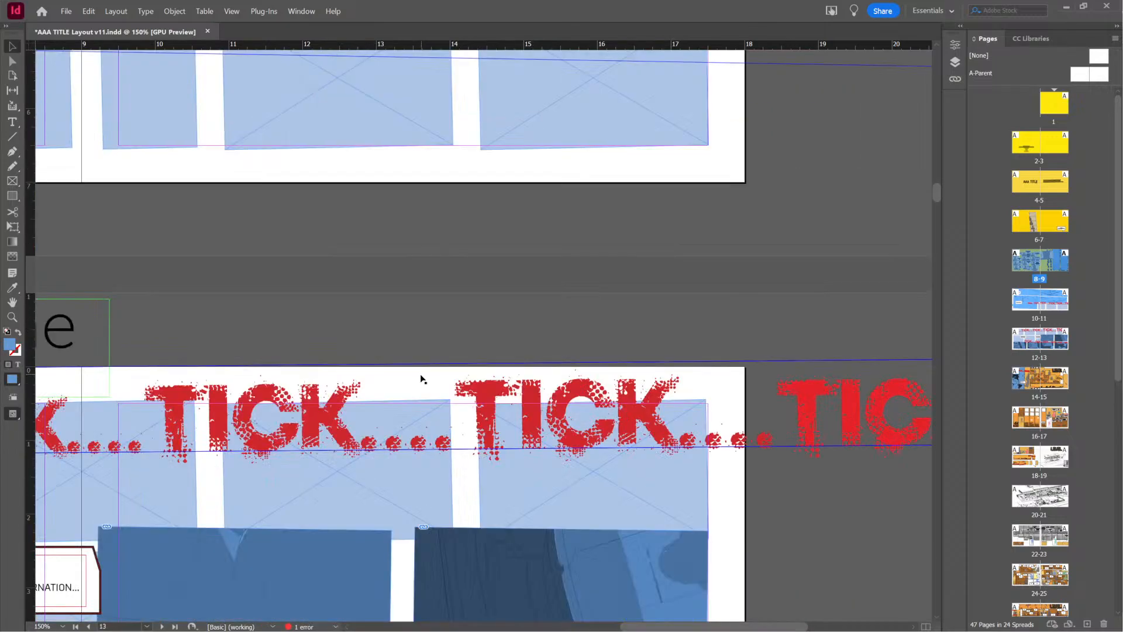
pyautogui.scroll(10, 420, 370)
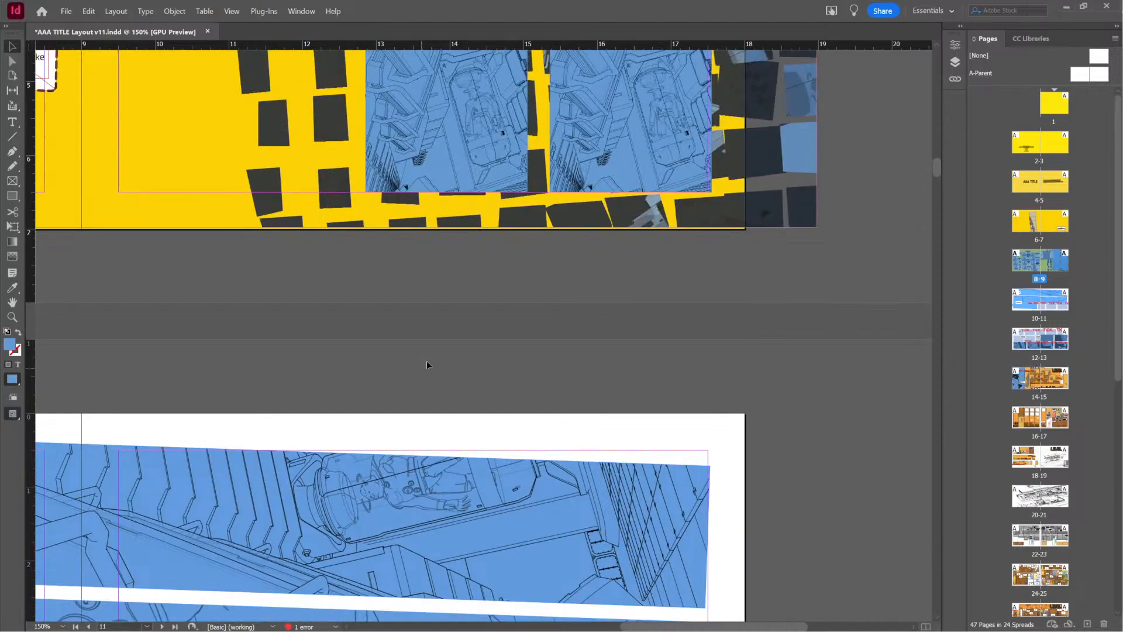
pyautogui.keyDown('alt'); pyautogui.scroll(-4, 428, 367); pyautogui.keyUp('alt')
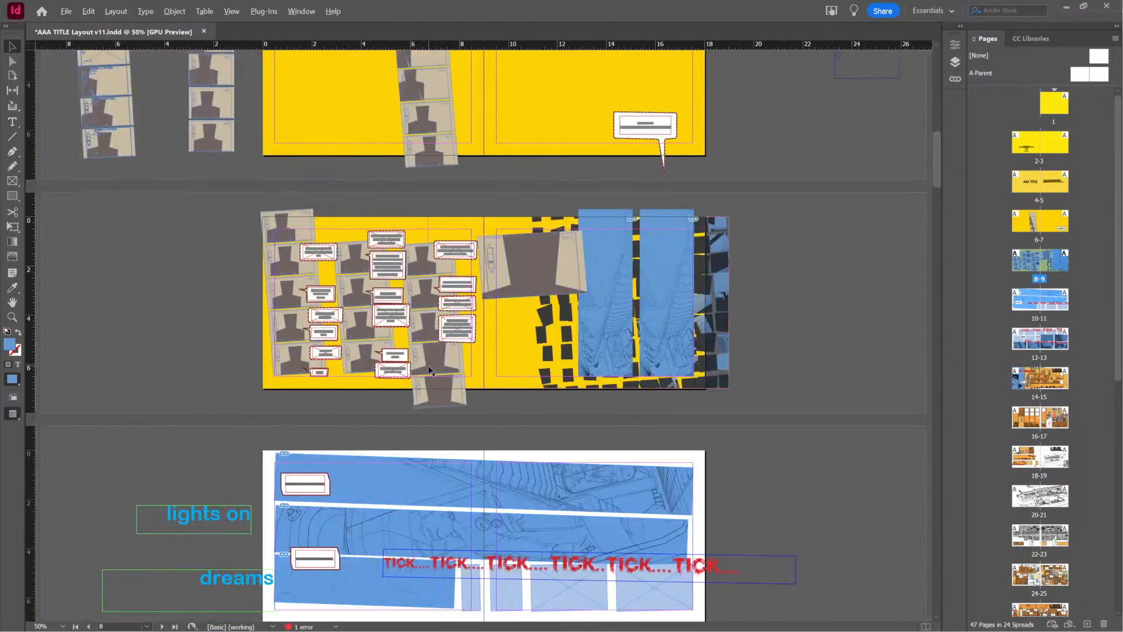
pyautogui.keyDown('alt'); pyautogui.scroll(1, 428, 367); pyautogui.keyUp('alt')
pyautogui.keyDown('alt'); pyautogui.scroll(1, 429, 370); pyautogui.keyUp('alt')
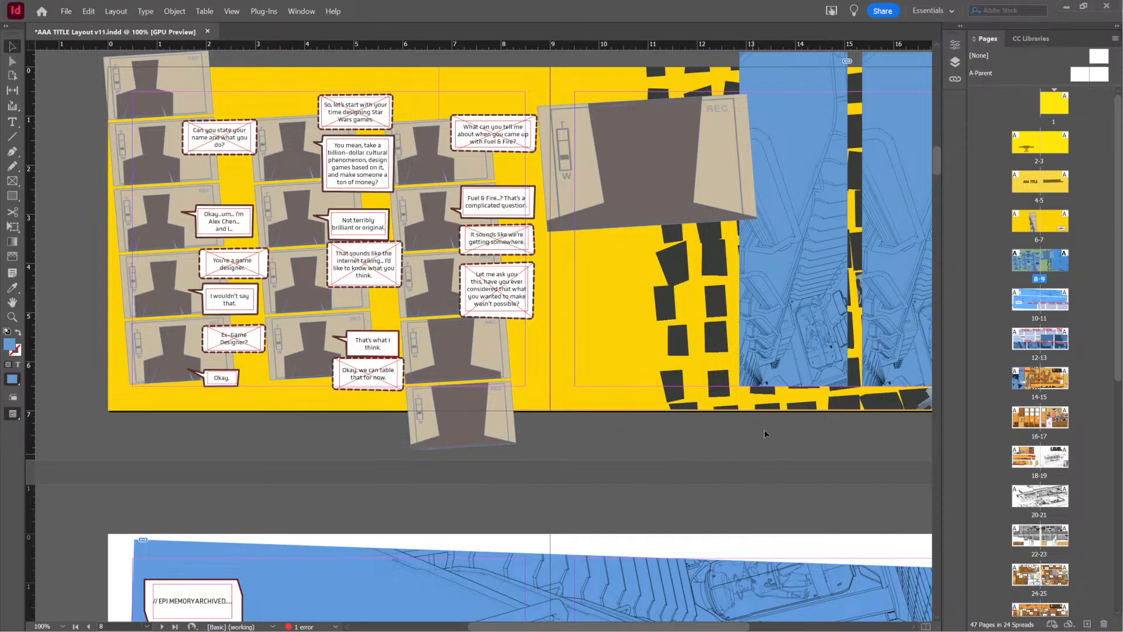
pyautogui.moveTo(771, 426); pyautogui.dragTo(524, 500)
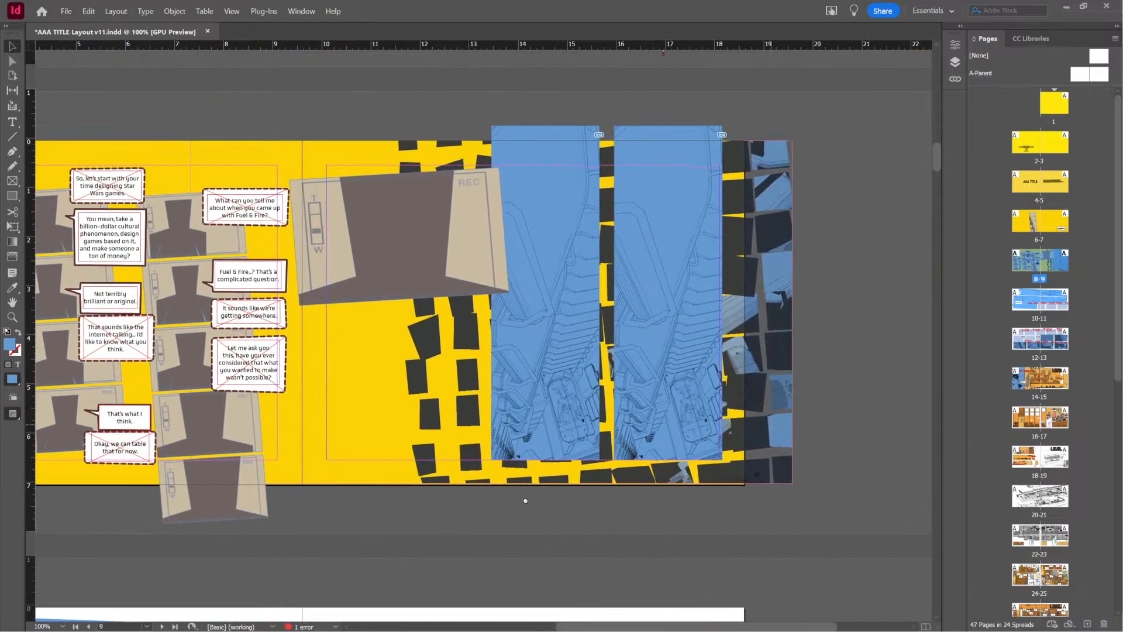
pyautogui.moveTo(463, 412); pyautogui.dragTo(363, 463)
pyautogui.scroll(3, 501, 450)
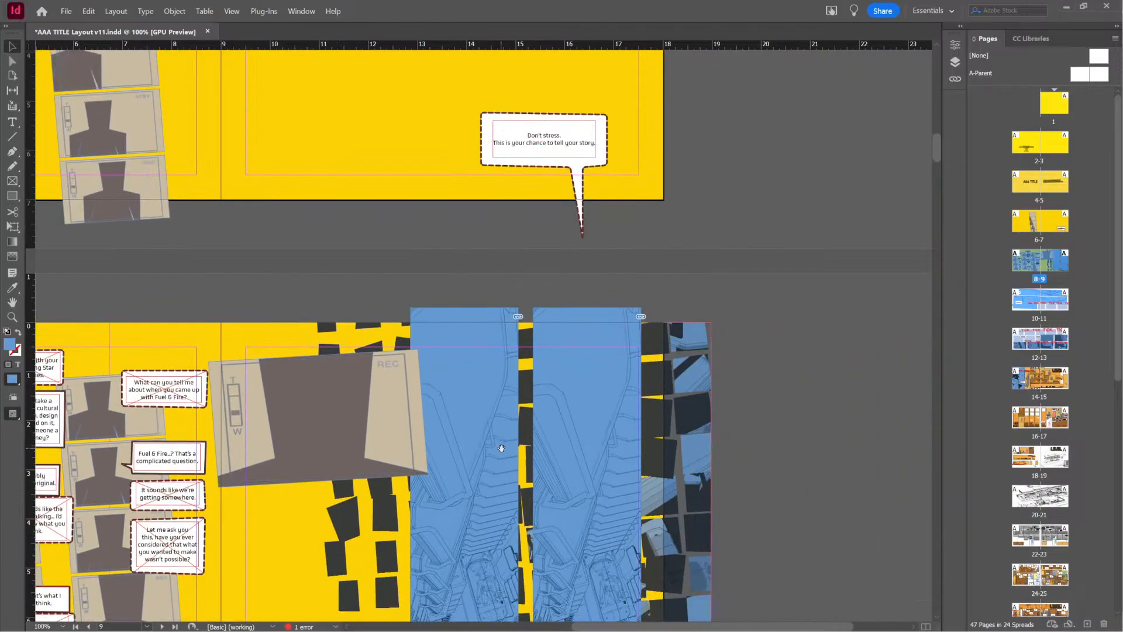
# Compare the two tall blue container-interior panels on page 9 and inspect their line art up close
pyautogui.scroll(-3, 500, 449)
pyautogui.keyDown('alt'); pyautogui.scroll(2, 557, 433); pyautogui.keyUp('alt')
pyautogui.keyDown('alt'); pyautogui.scroll(-1, 557, 433); pyautogui.keyUp('alt')
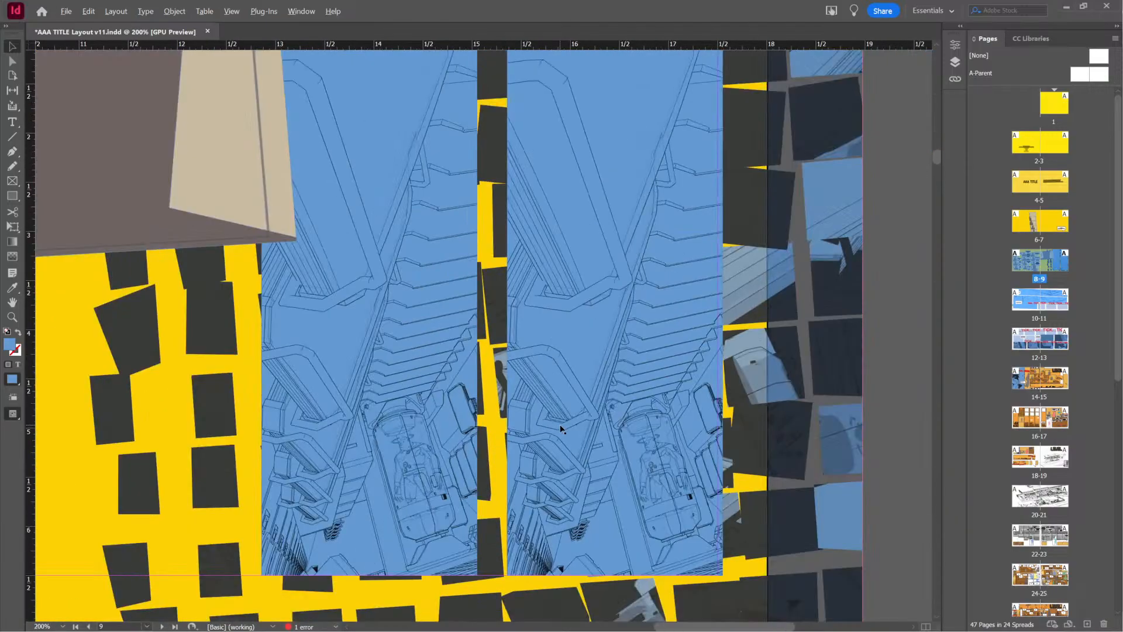
pyautogui.scroll(-1, 532, 406)
pyautogui.scroll(-1, 533, 405)
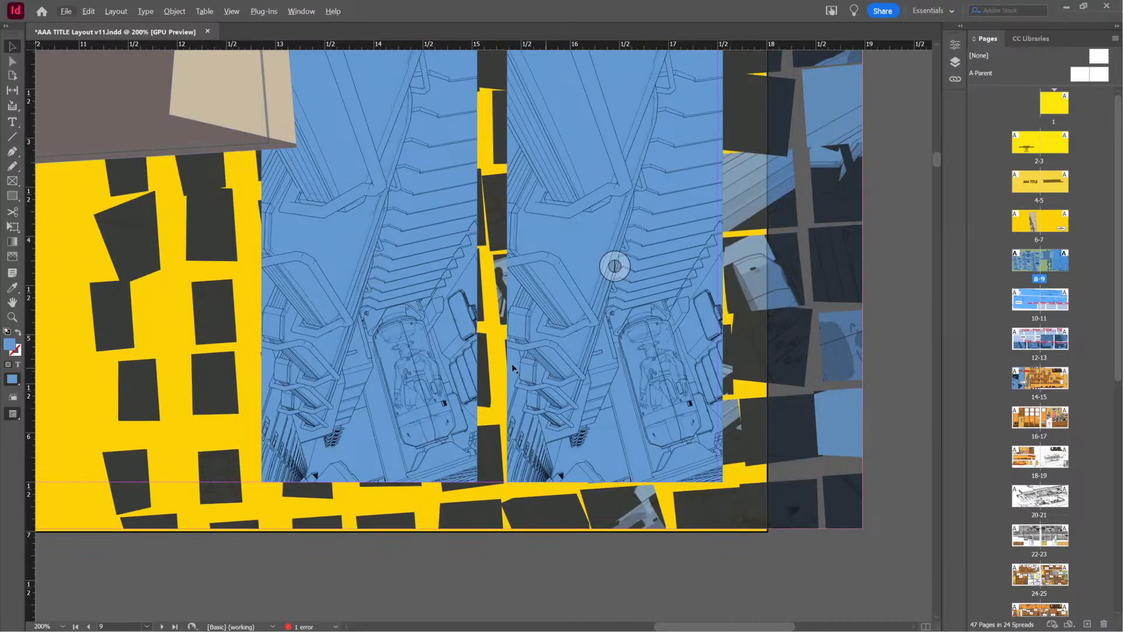
pyautogui.keyDown('alt'); pyautogui.scroll(2, 496, 393); pyautogui.keyUp('alt')
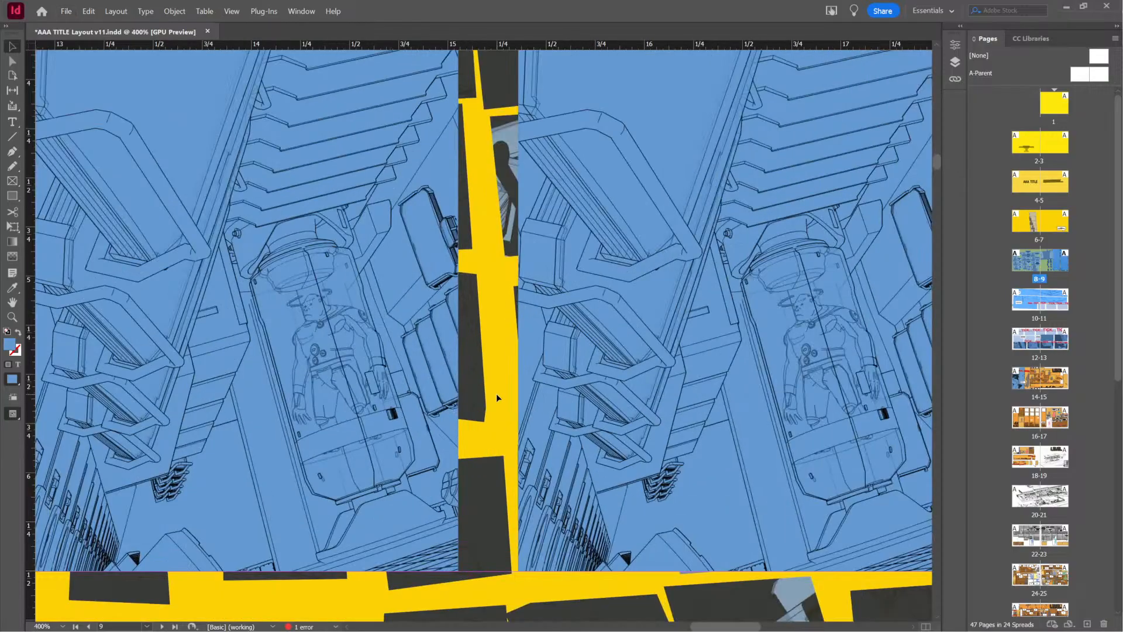
pyautogui.keyDown('alt'); pyautogui.scroll(-1, 496, 393); pyautogui.keyUp('alt')
pyautogui.keyDown('alt'); pyautogui.scroll(-1, 496, 393); pyautogui.keyUp('alt')
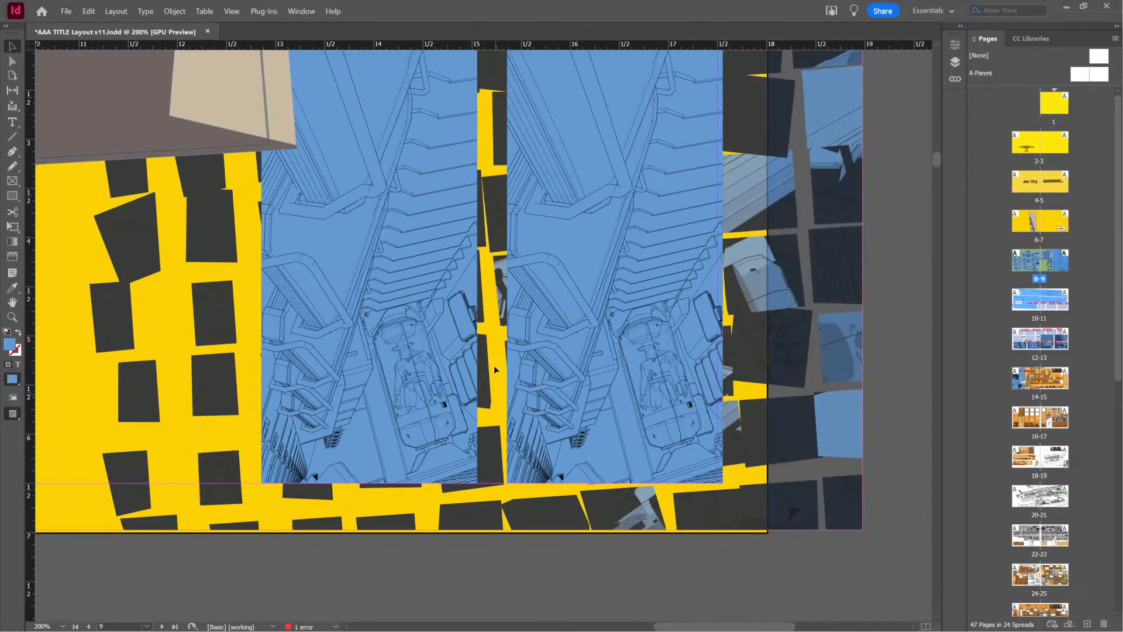
pyautogui.keyDown('alt'); pyautogui.scroll(-1, 563, 374); pyautogui.keyUp('alt')
pyautogui.keyDown('alt'); pyautogui.scroll(1, 556, 372); pyautogui.keyUp('alt')
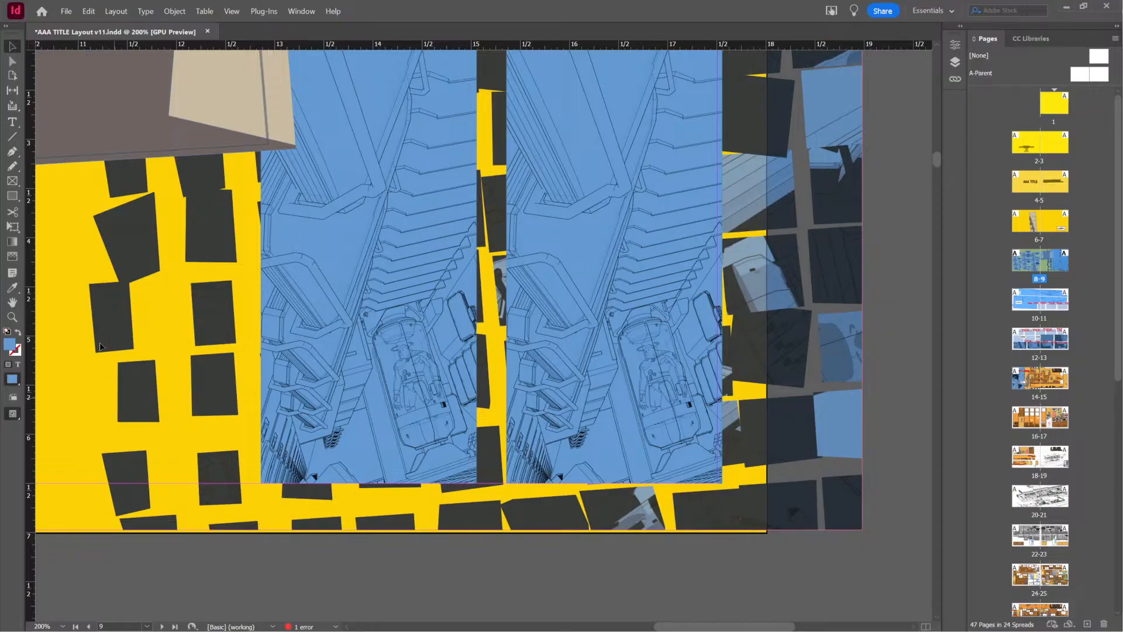
# Switch to SketchUp, select the ship backdrop and view it together with the vehicles in front
pyautogui.hotkey('ctrl', 'd')
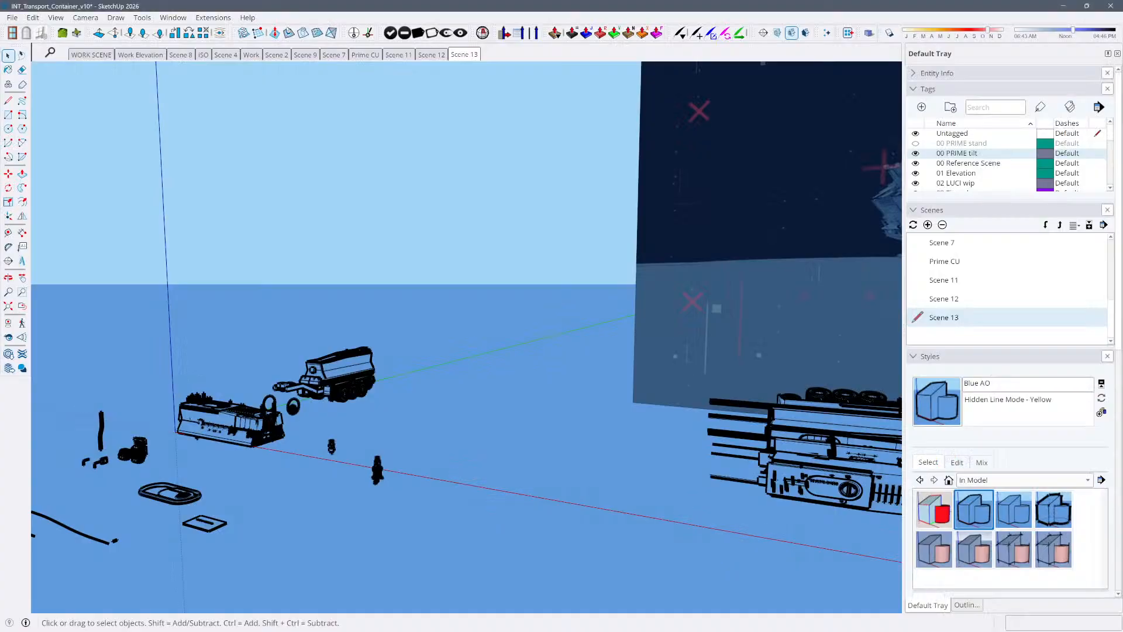
pyautogui.click(658, 365)
pyautogui.keyDown('shift'); pyautogui.moveTo(460, 338); pyautogui.dragTo(191, 350, button='middle'); pyautogui.keyUp('shift')
pyautogui.moveTo(579, 452); pyautogui.dragTo(392, 368, button='middle')
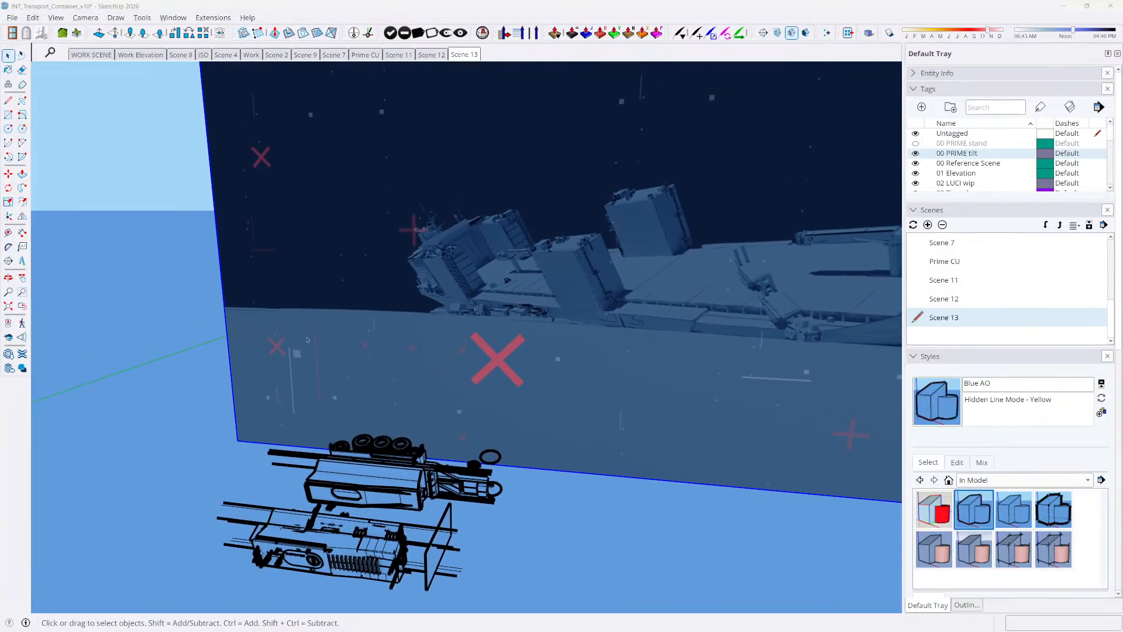
# Switch back to InDesign and inspect page 9's REC frame and the pod figure in the two blue panels
pyautogui.hotkey('alt', 'Tab')
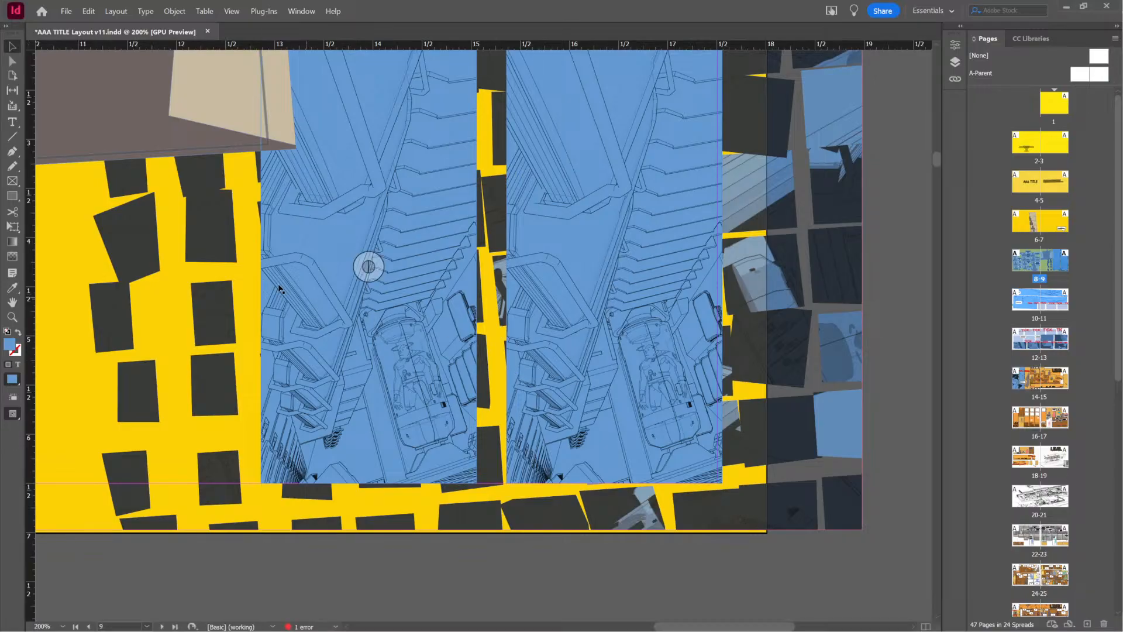
pyautogui.scroll(3, 246, 261)
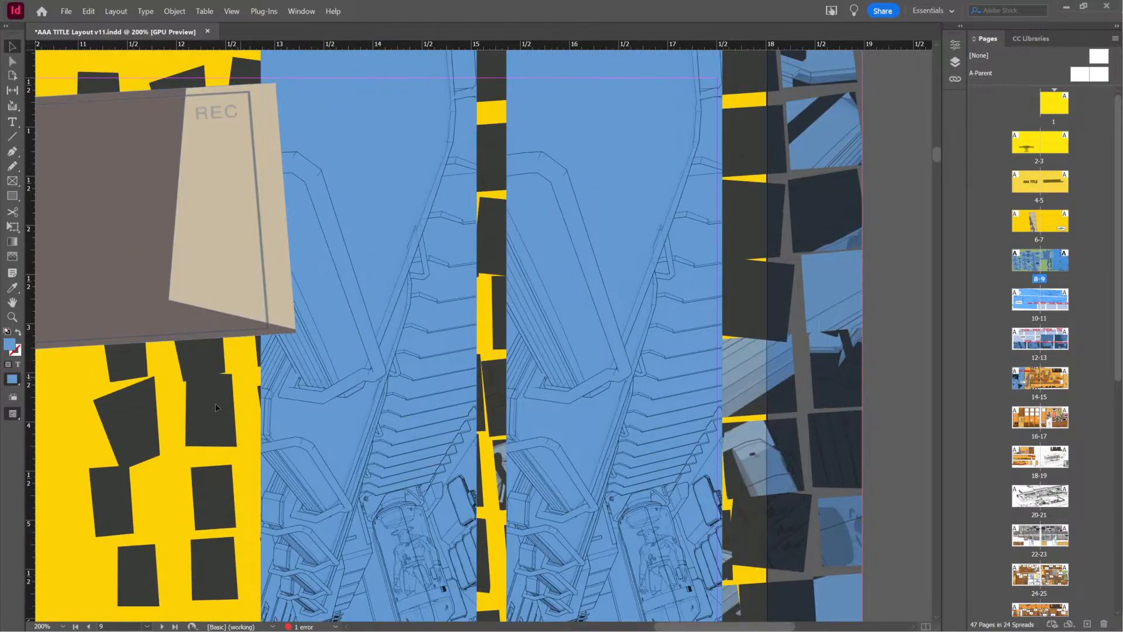
pyautogui.moveTo(252, 329); pyautogui.dragTo(441, 358)
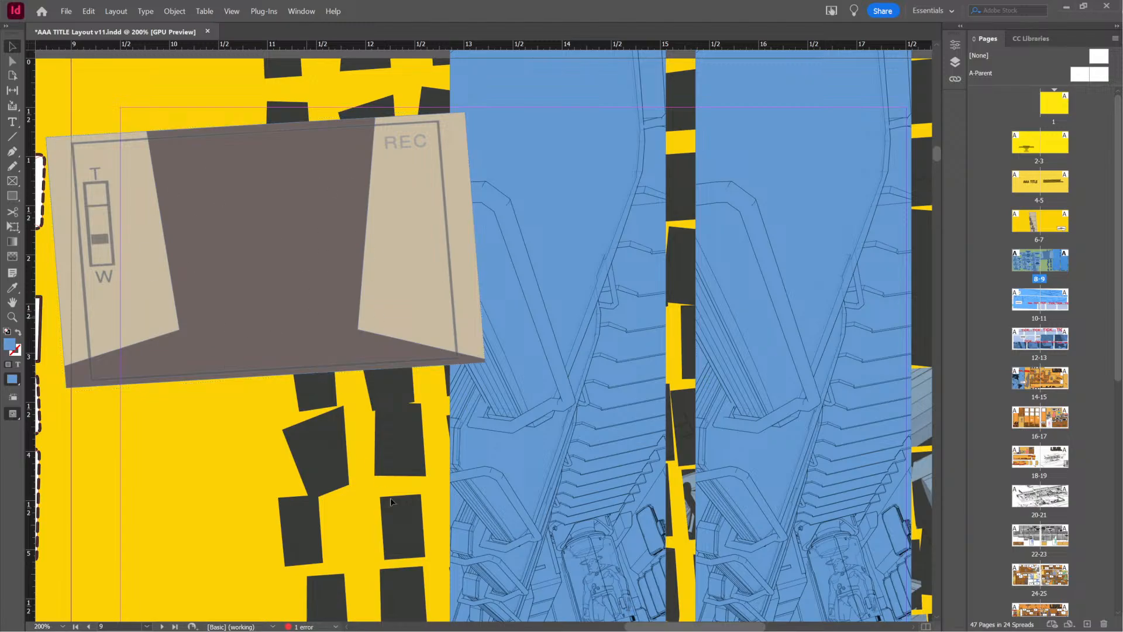
pyautogui.moveTo(494, 525); pyautogui.dragTo(210, 361)
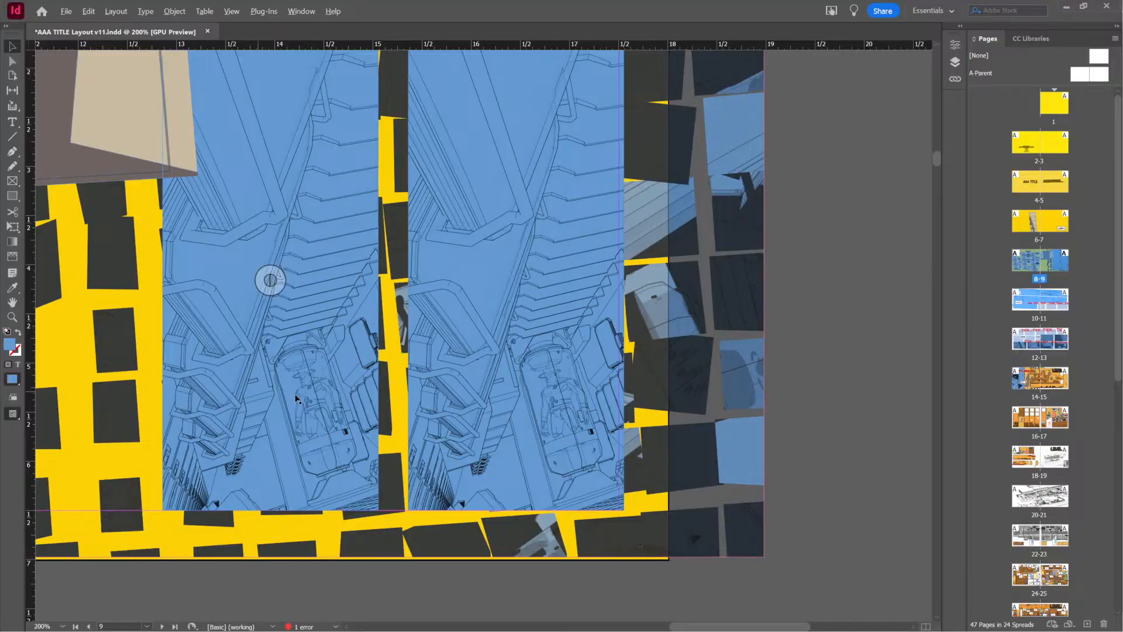
pyautogui.keyDown('alt'); pyautogui.scroll(3, 298, 395); pyautogui.keyUp('alt')
pyautogui.keyDown('alt'); pyautogui.scroll(-3, 299, 395); pyautogui.keyUp('alt')
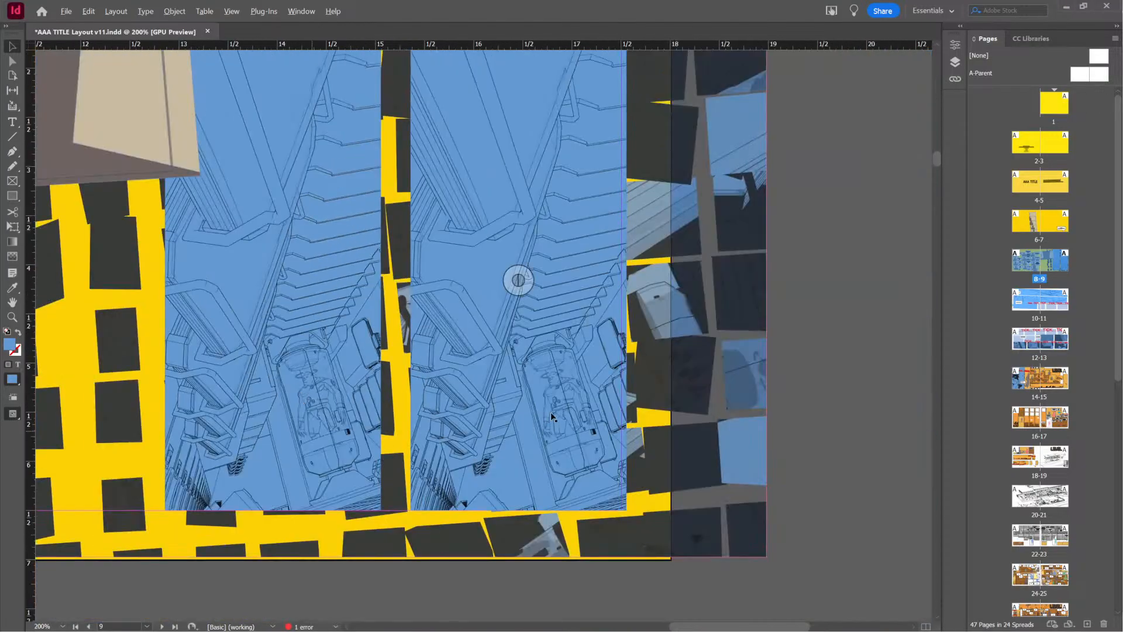
pyautogui.keyDown('alt'); pyautogui.scroll(3, 328, 410); pyautogui.keyUp('alt')
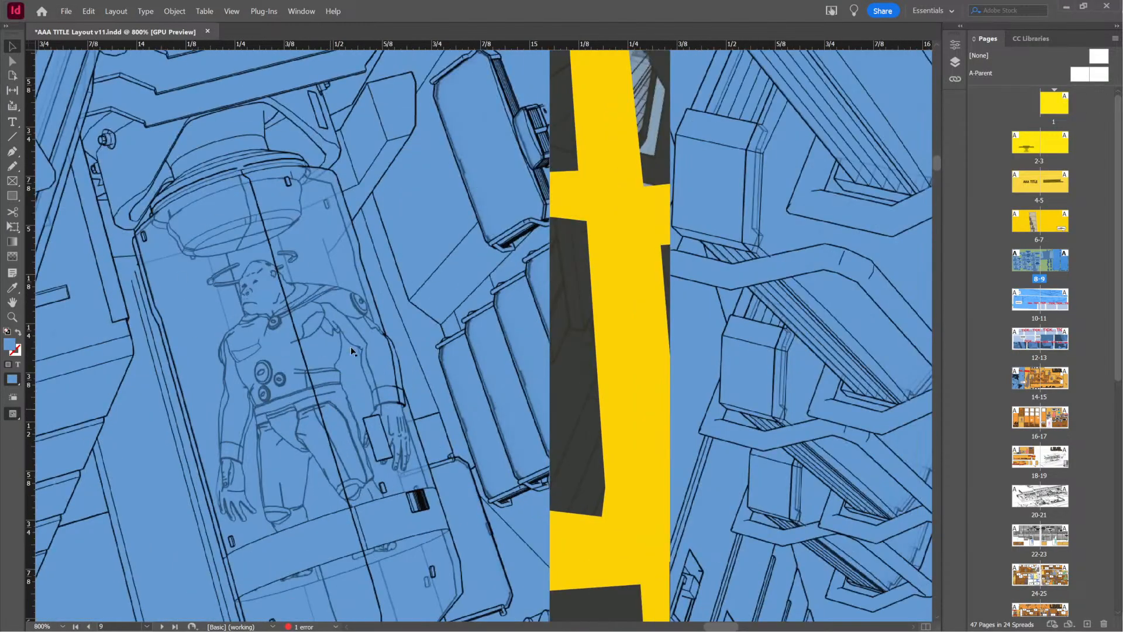
pyautogui.keyDown('alt'); pyautogui.scroll(-3, 314, 408); pyautogui.keyUp('alt')
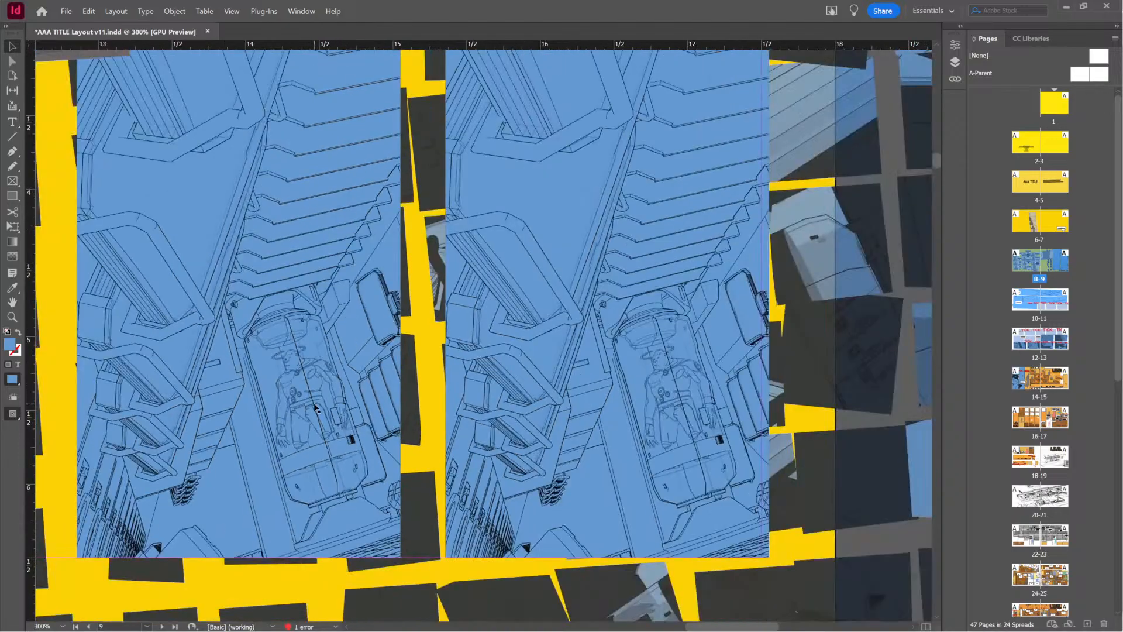
pyautogui.scroll(2, 296, 310)
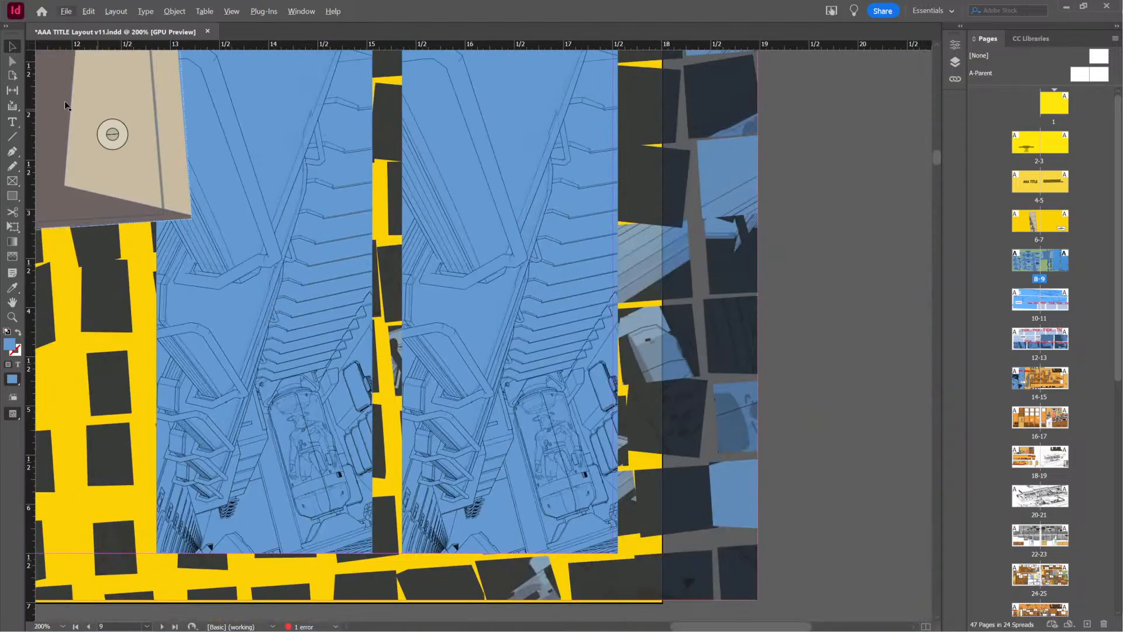
pyautogui.moveTo(85, 315); pyautogui.dragTo(306, 496)
pyautogui.moveTo(519, 539); pyautogui.dragTo(357, 354)
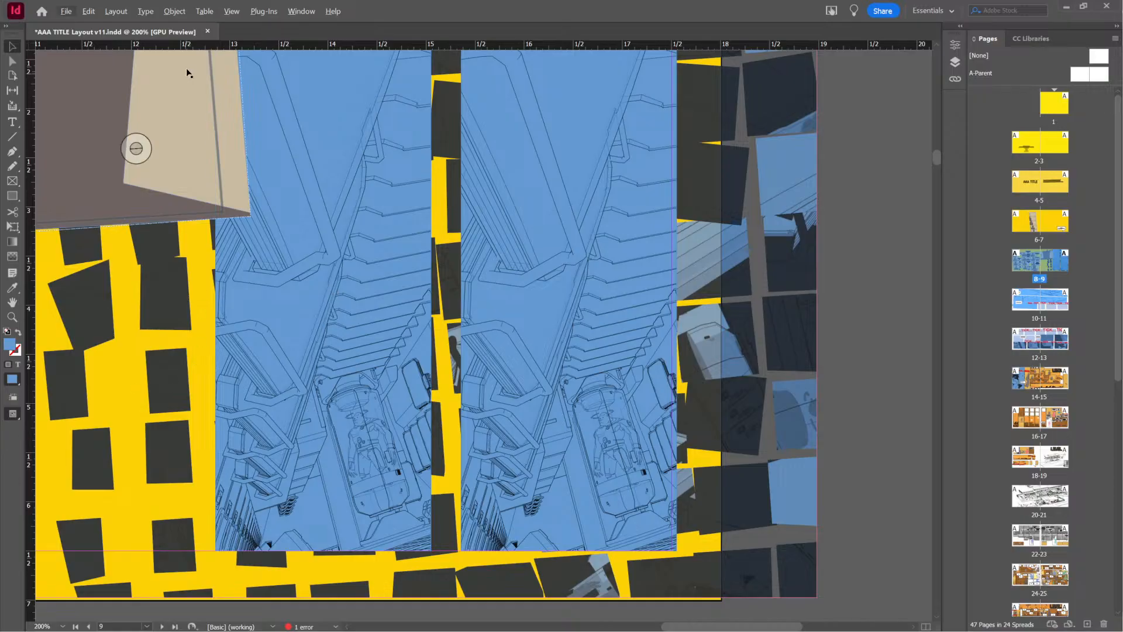
# Switch to SketchUp and select the wheeled vehicle beside the container in front of the ship backdrop
pyautogui.hotkey('ctrl', 'd')
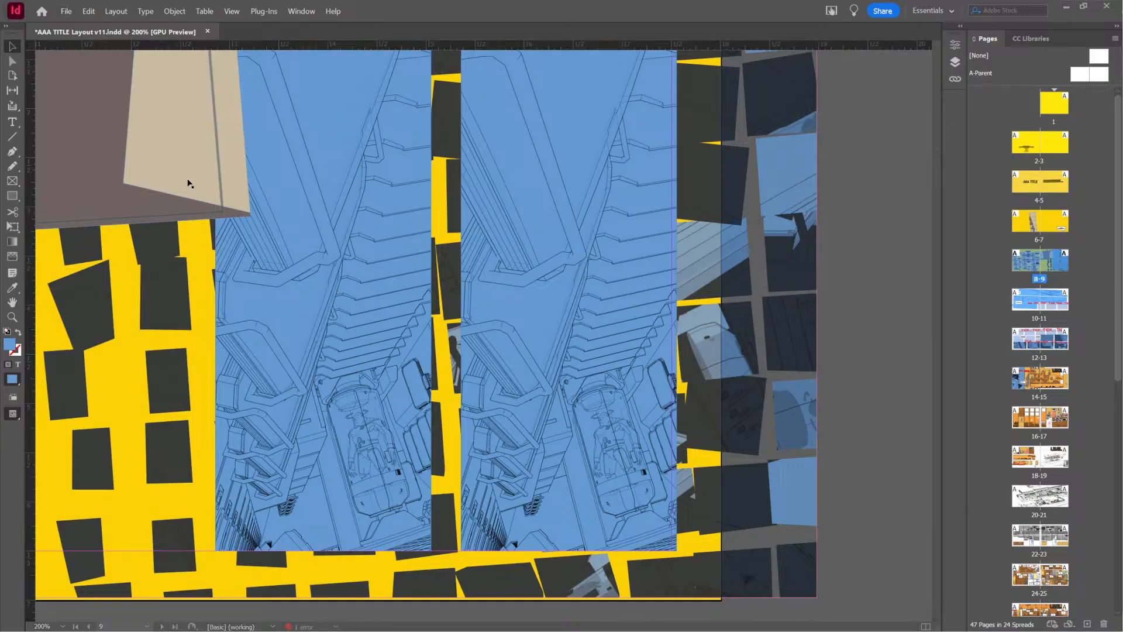
pyautogui.hotkey('alt', 'Tab')
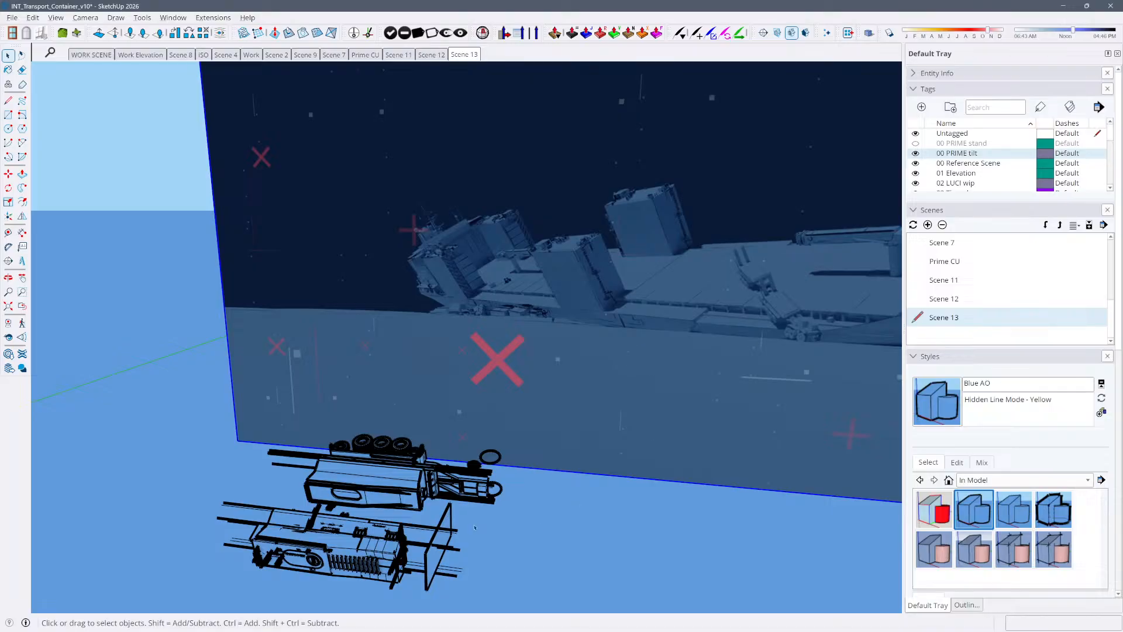
pyautogui.click(429, 486)
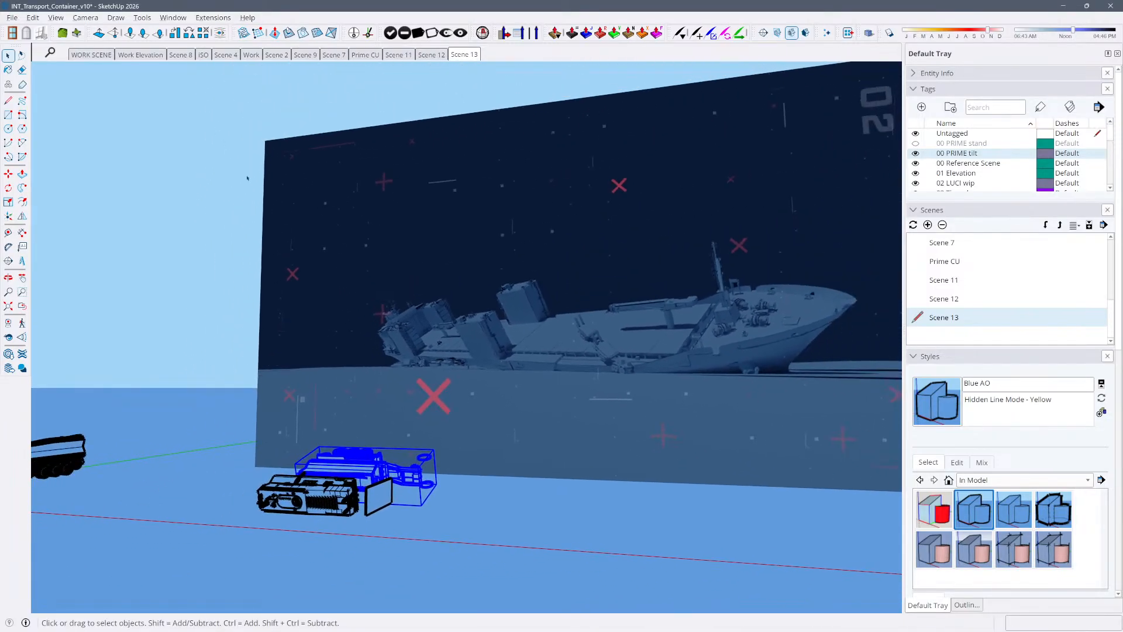
# Return to the InDesign layout and check page 9's panel arrangement and the pod figure's line detail
pyautogui.hotkey('alt', 'Tab')
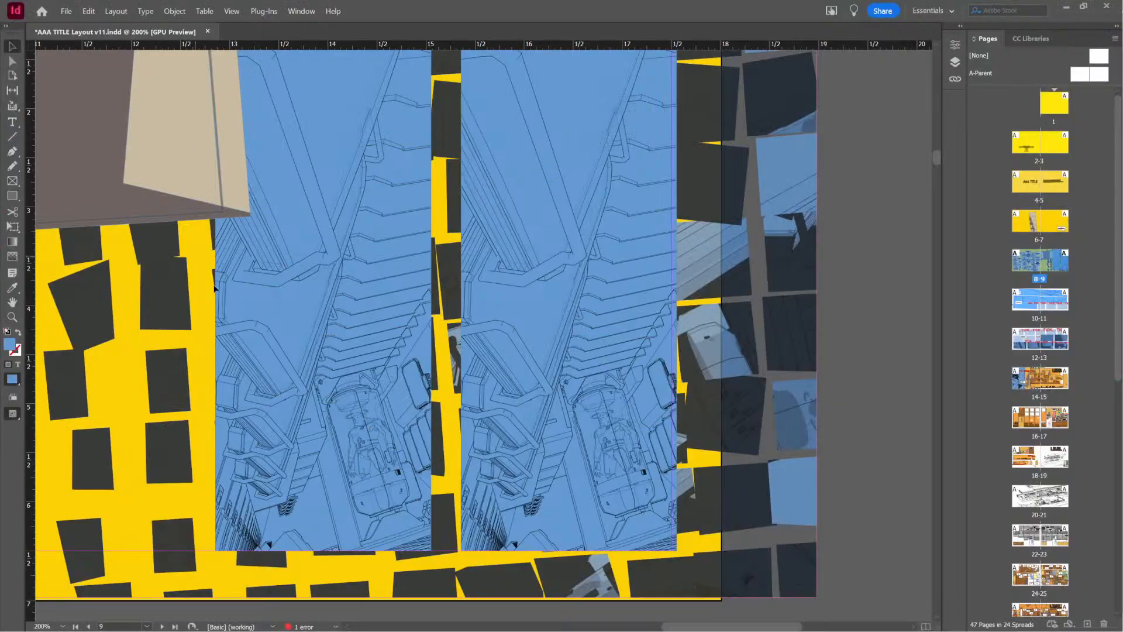
pyautogui.scroll(-3, 287, 315)
pyautogui.scroll(2, 288, 314)
pyautogui.keyDown('alt'); pyautogui.scroll(-4, 297, 327); pyautogui.keyUp('alt')
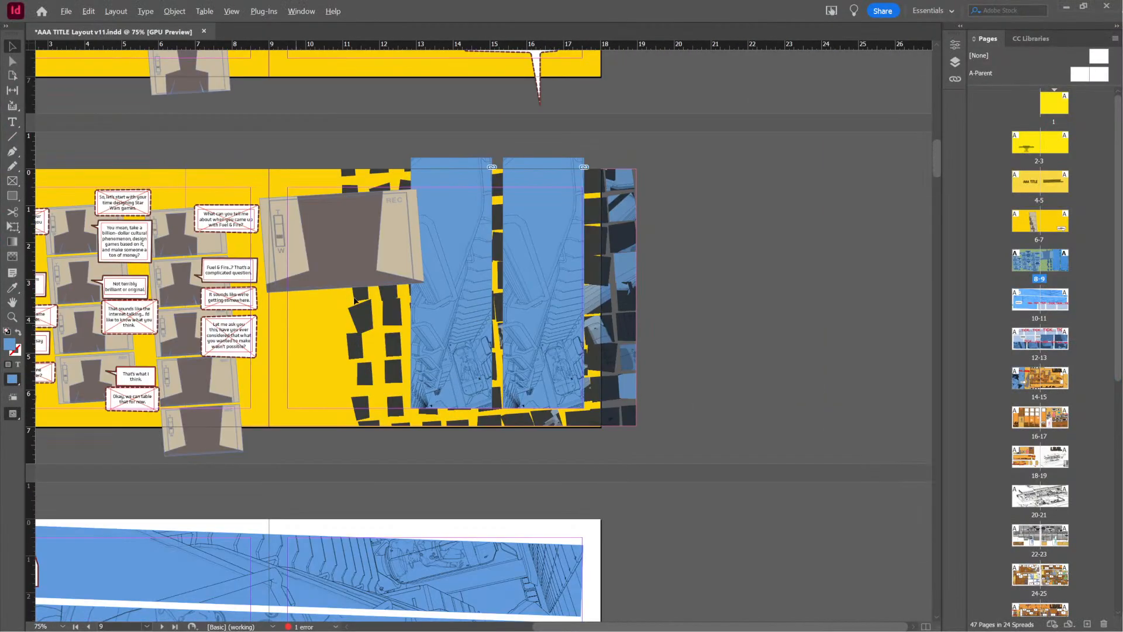
pyautogui.keyDown('alt'); pyautogui.scroll(2, 374, 261); pyautogui.keyUp('alt')
pyautogui.keyDown('alt'); pyautogui.scroll(1, 364, 258); pyautogui.keyUp('alt')
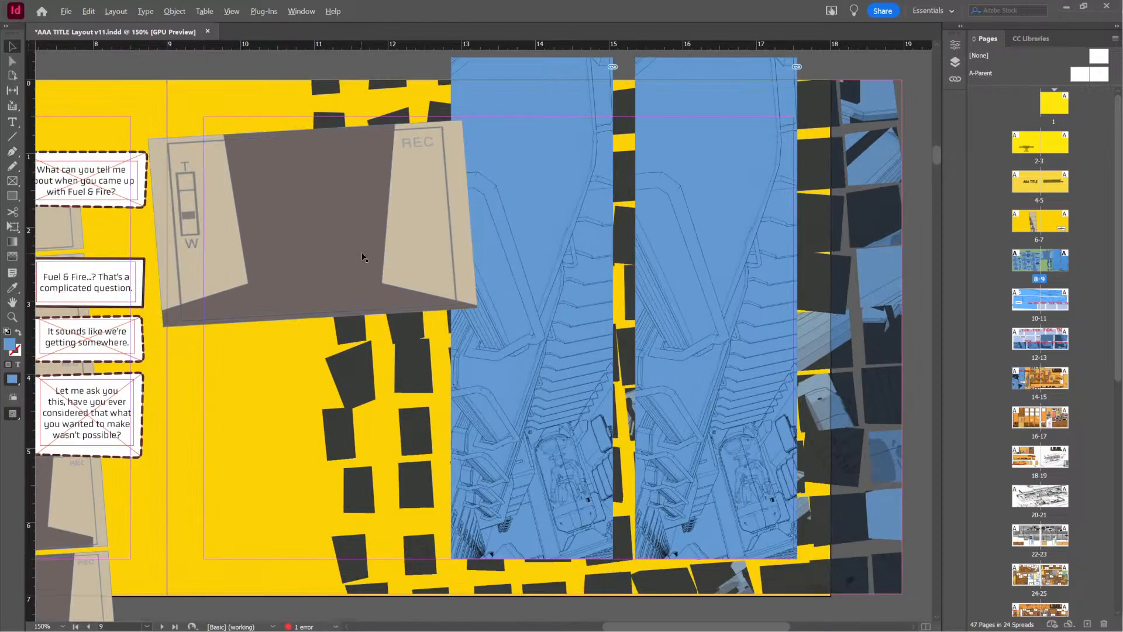
pyautogui.keyDown('alt'); pyautogui.scroll(3, 583, 506); pyautogui.keyUp('alt')
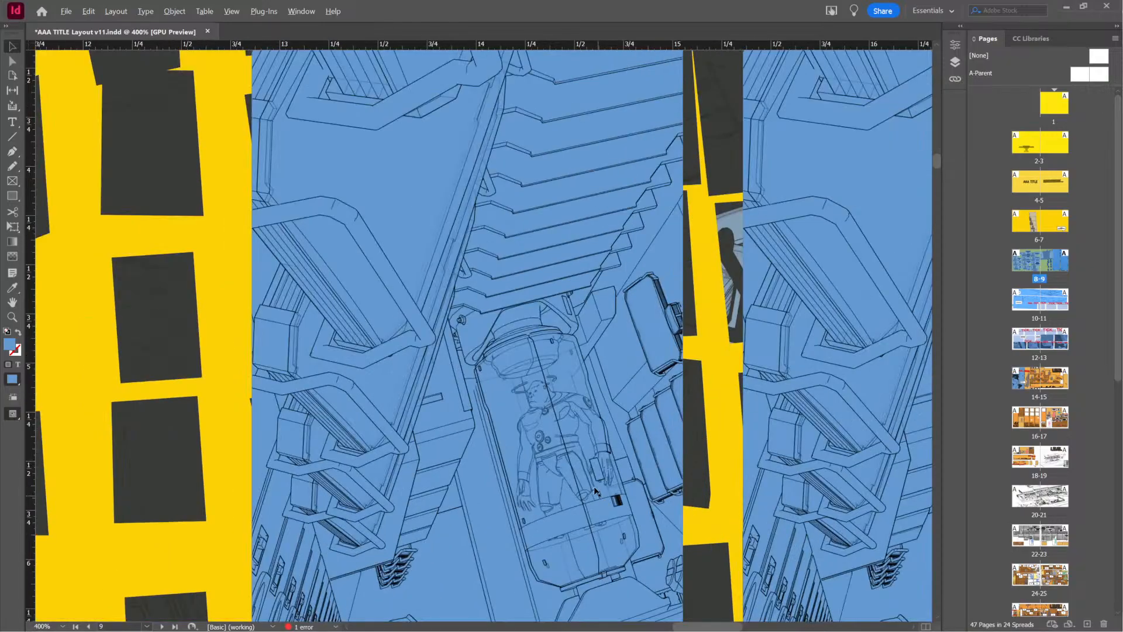
# Select the first blue line-art panel on page 9 and compare its pod drawing with the panel beside it
pyautogui.keyDown('alt'); pyautogui.scroll(-1, 574, 445); pyautogui.keyUp('alt')
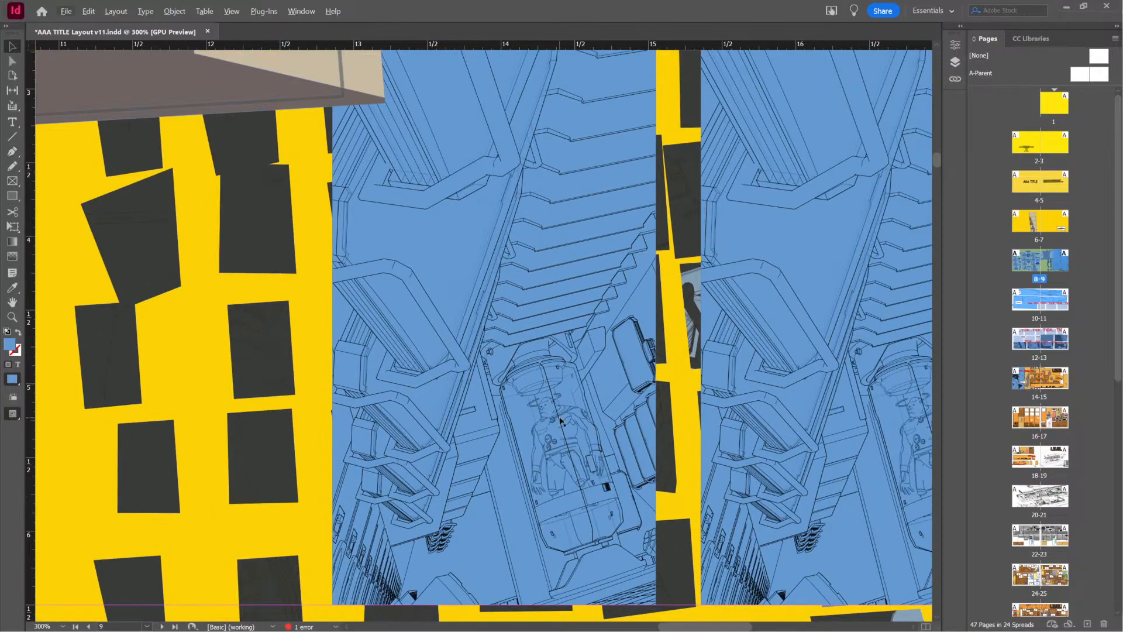
pyautogui.click(571, 472)
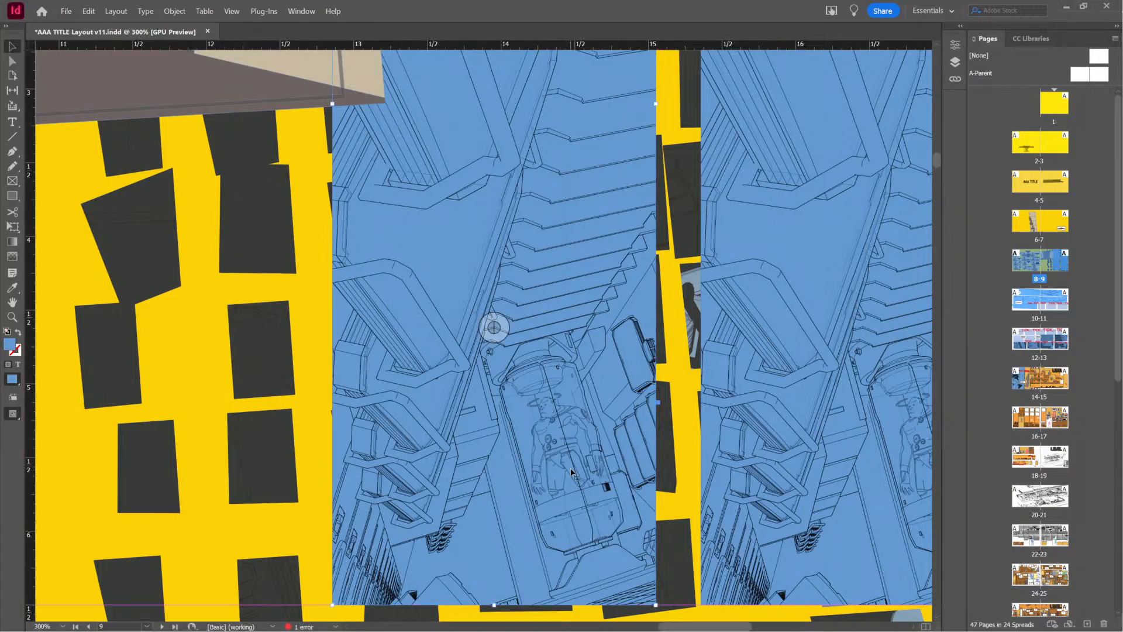
pyautogui.press('space')
pyautogui.moveTo(549, 448); pyautogui.dragTo(678, 624)
pyautogui.moveTo(333, 297); pyautogui.dragTo(78, 211)
pyautogui.moveTo(390, 515); pyautogui.dragTo(395, 420)
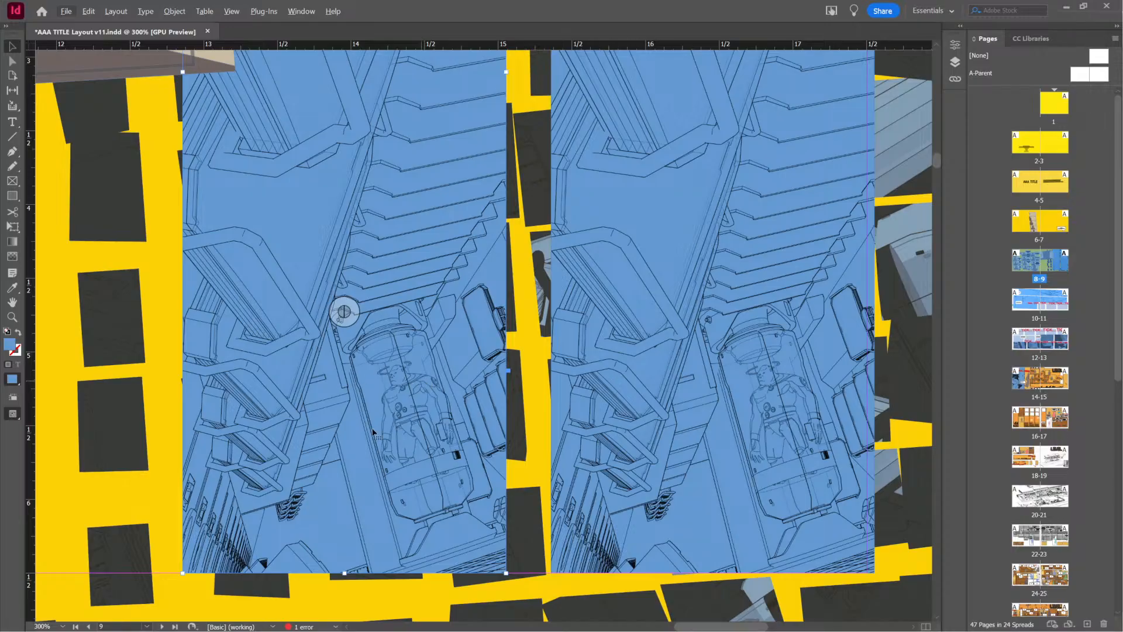
# Review how the blue panels sit among page 9's other frames and examine the pod figure's fine lines
pyautogui.keyDown('alt'); pyautogui.scroll(-2, 391, 404); pyautogui.keyUp('alt')
pyautogui.moveTo(175, 308); pyautogui.dragTo(595, 394)
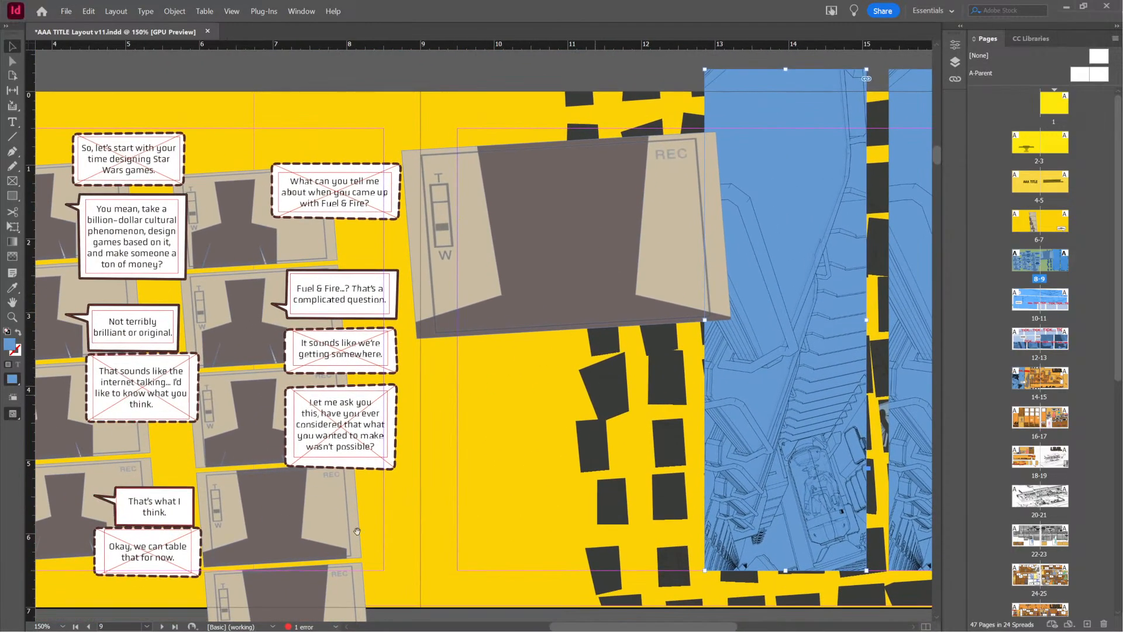
pyautogui.moveTo(604, 487); pyautogui.dragTo(210, 452)
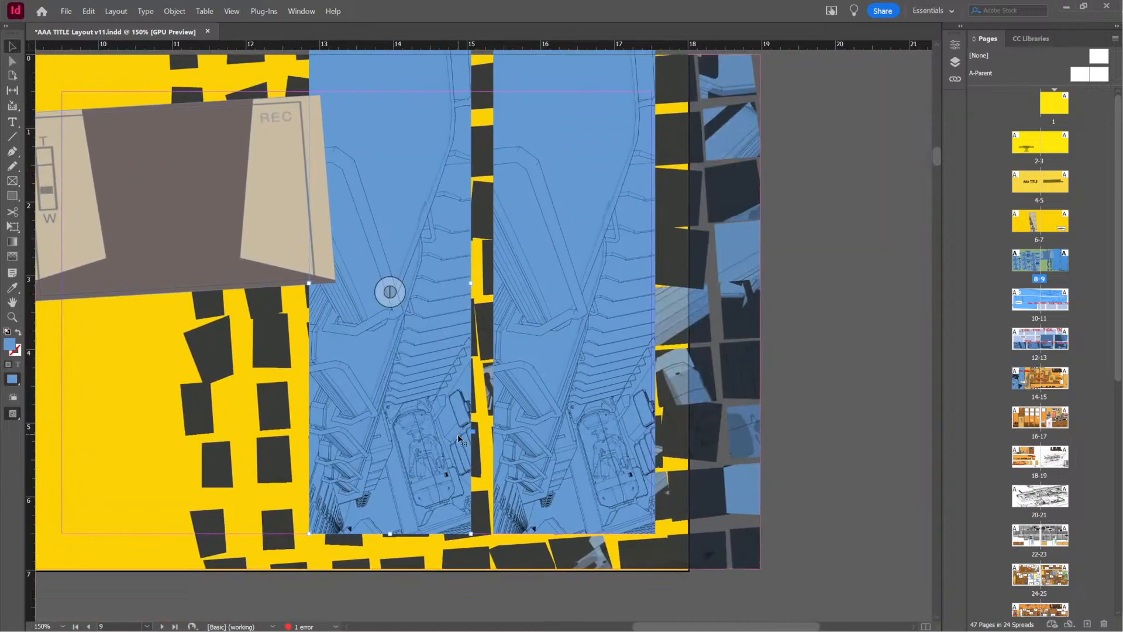
pyautogui.keyDown('alt'); pyautogui.scroll(5, 451, 442); pyautogui.keyUp('alt')
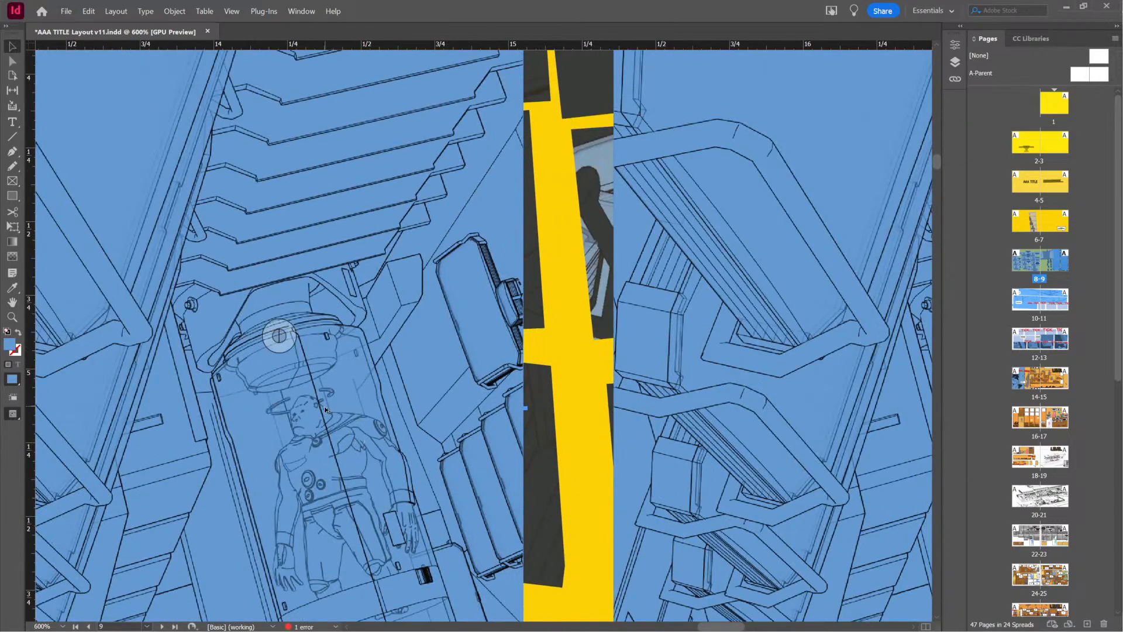
pyautogui.keyDown('alt'); pyautogui.scroll(-4, 281, 334); pyautogui.keyUp('alt')
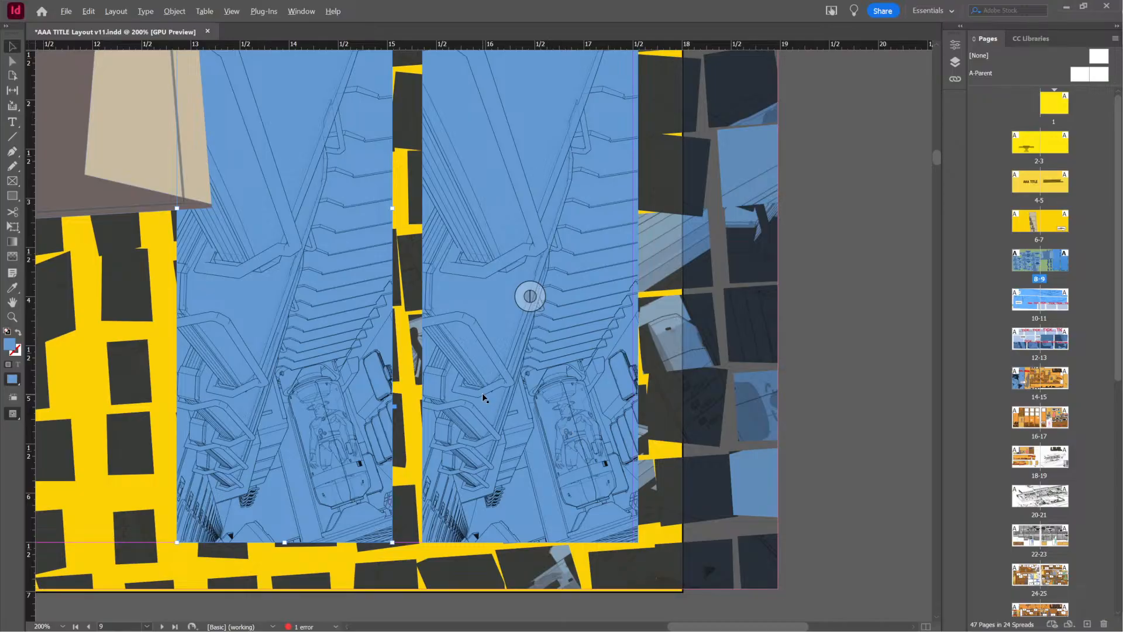
# Switch to SketchUp and look over the container and trailer vehicles in front of and beyond the ship backdrop
pyautogui.hotkey('ctrl', 'd')
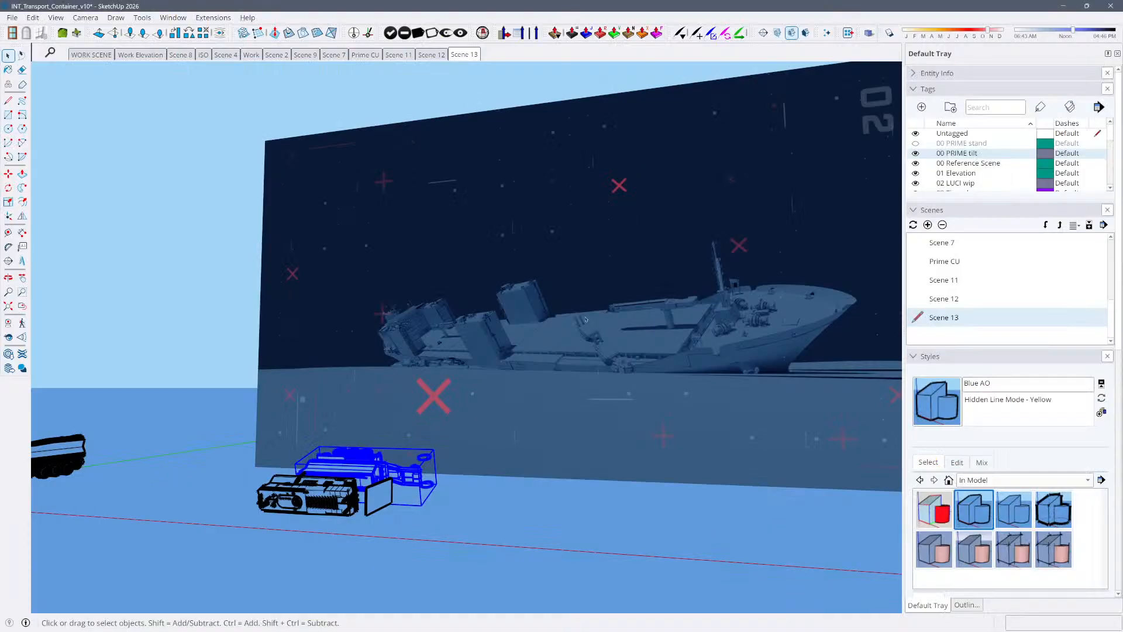
pyautogui.click(570, 355)
pyautogui.moveTo(335, 503); pyautogui.dragTo(356, 473, button='middle')
pyautogui.click(356, 473)
pyautogui.scroll(2, 462, 439)
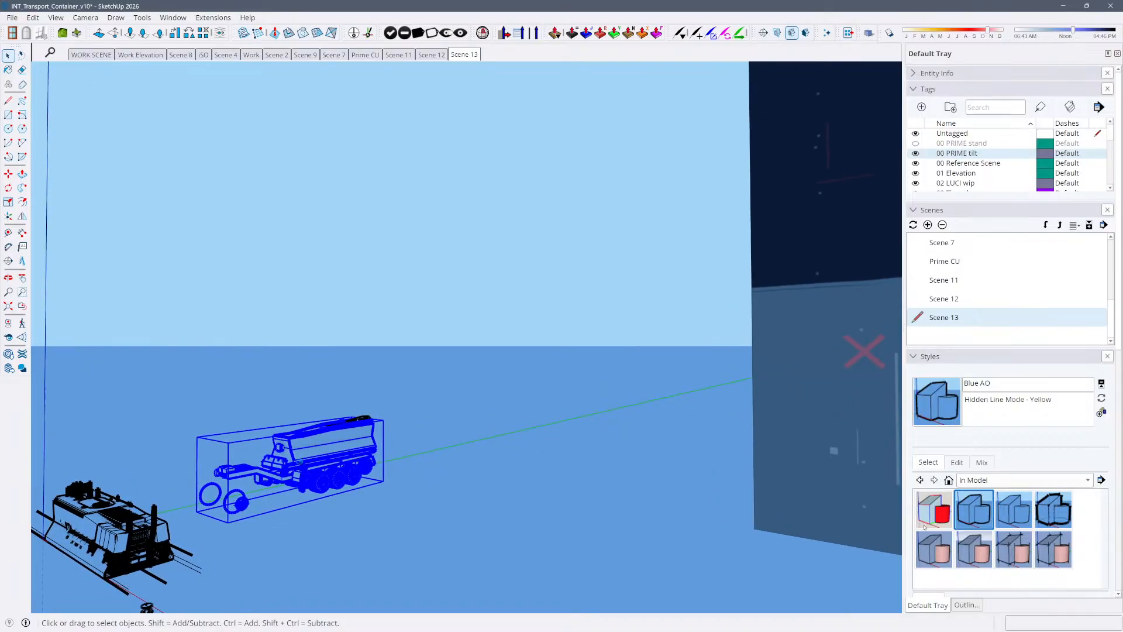
# Apply the JC Blue Modeling style and select the ship backdrop to view it with the trailers and container
pyautogui.click(949, 553)
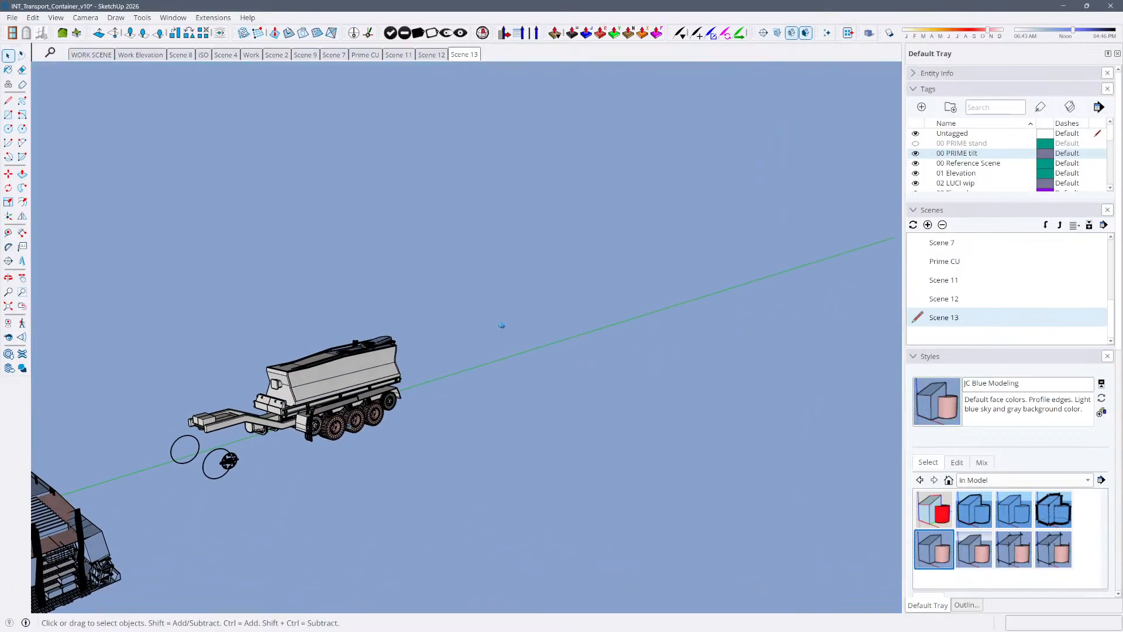
pyautogui.click(356, 377)
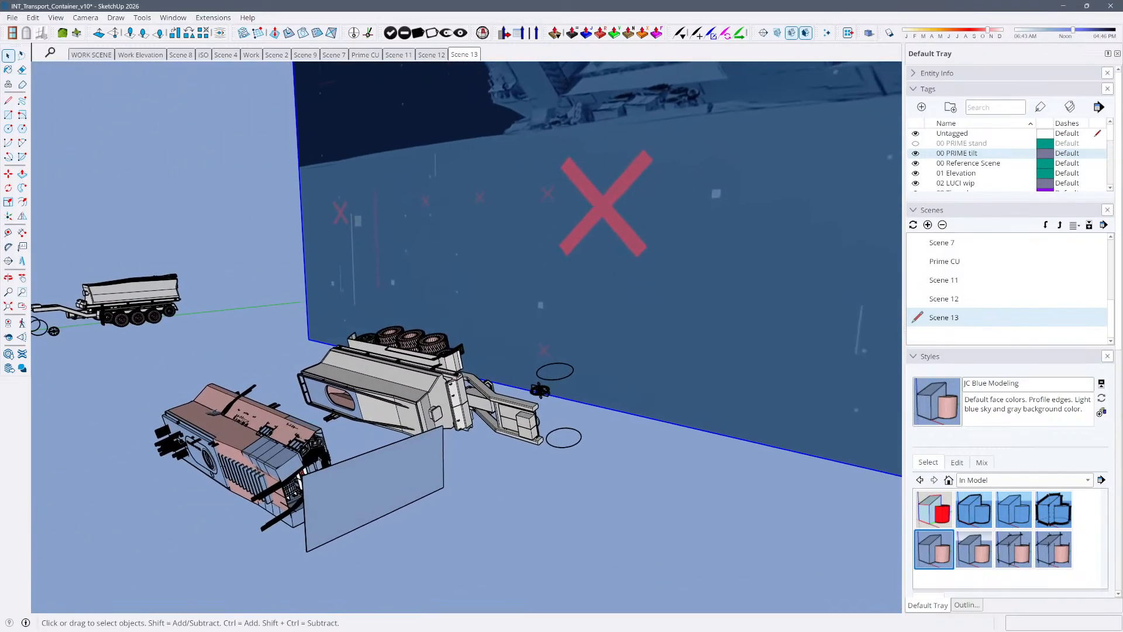
pyautogui.click(319, 486)
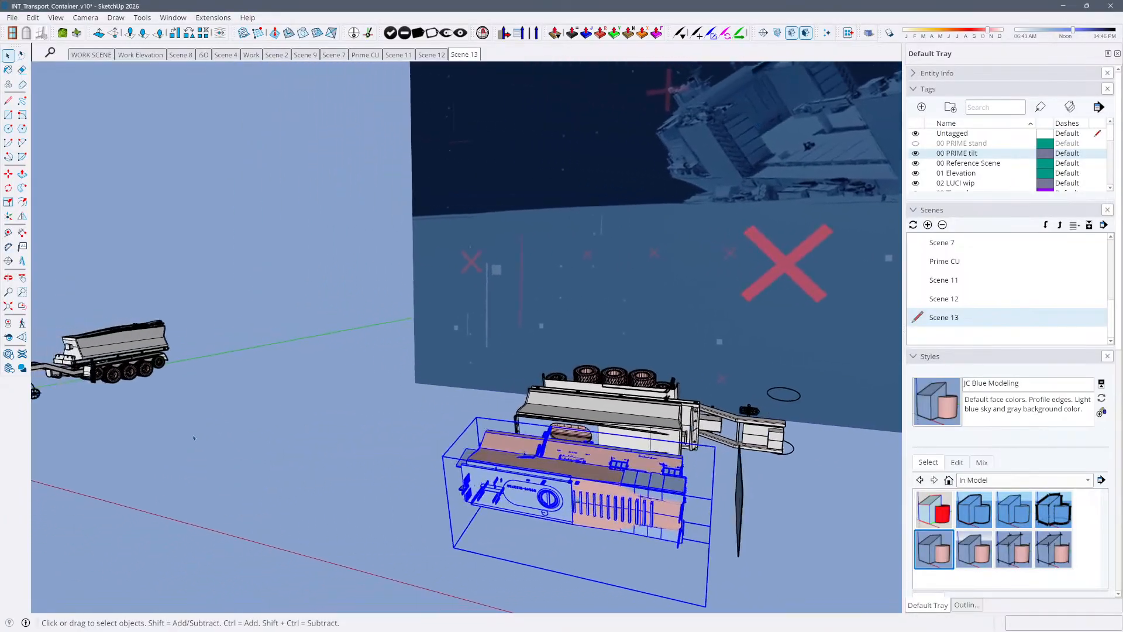
# View the saved scenes Scene 8, Prime CU and Scene 11 to compare the pod figure's camera angles
pyautogui.click(190, 56)
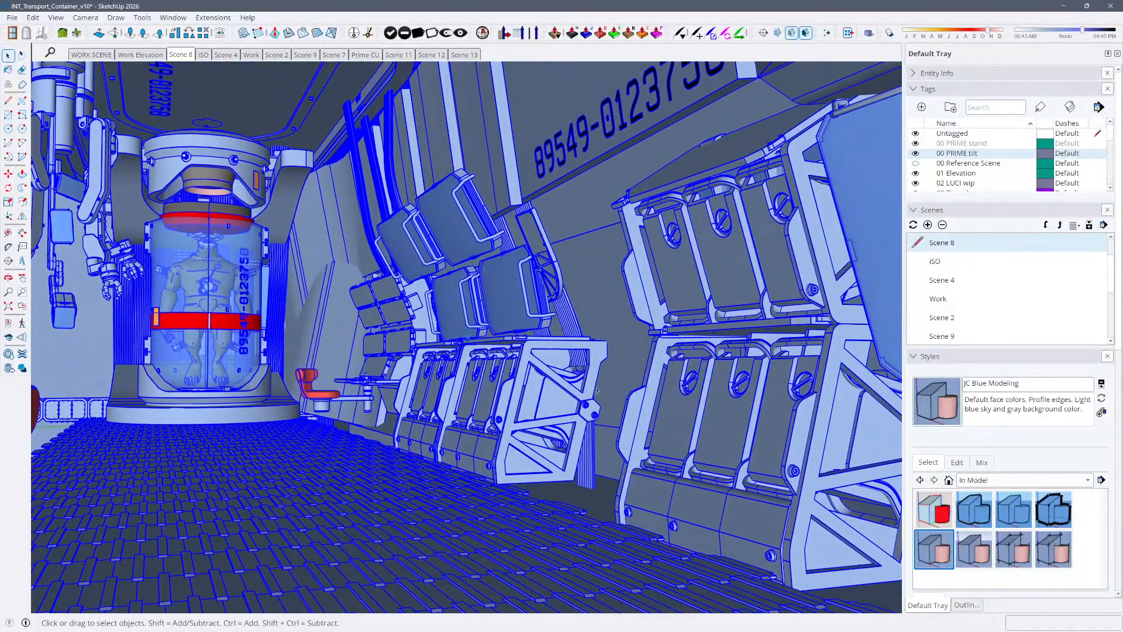
pyautogui.click(359, 56)
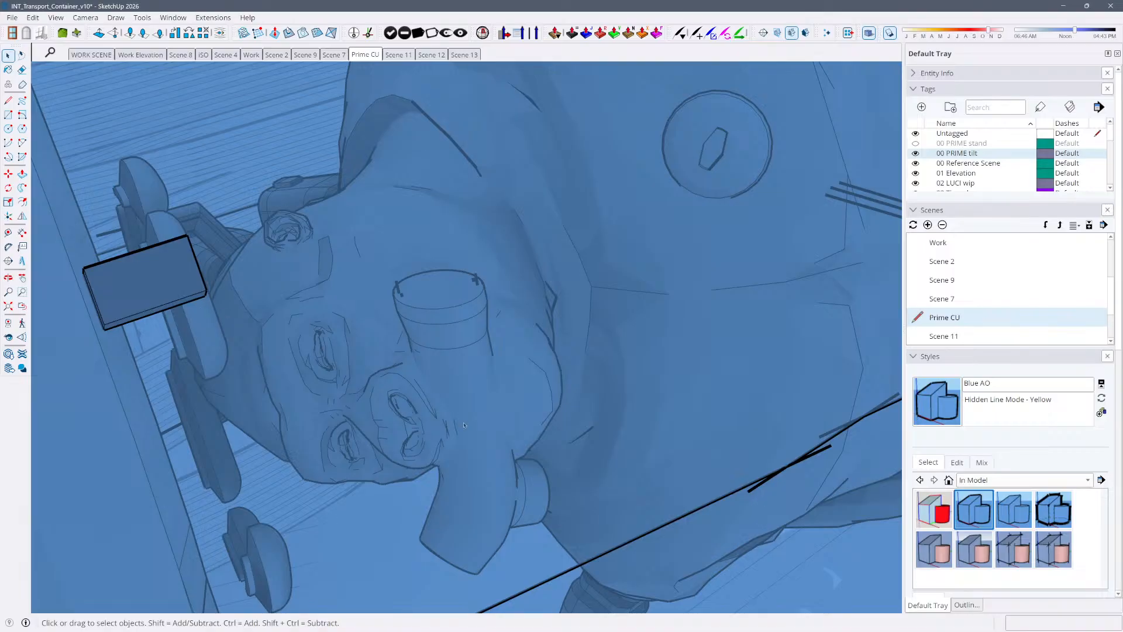
pyautogui.click(409, 55)
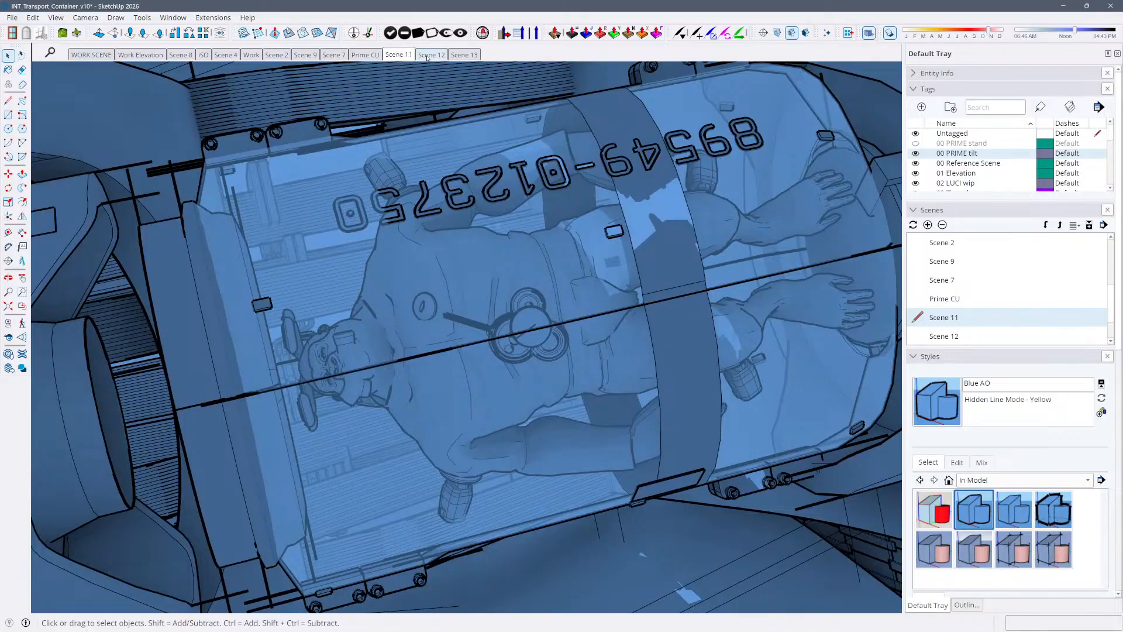
# Open Scene 12, select all of its geometry, and view the selection in Scene 13
pyautogui.click(427, 55)
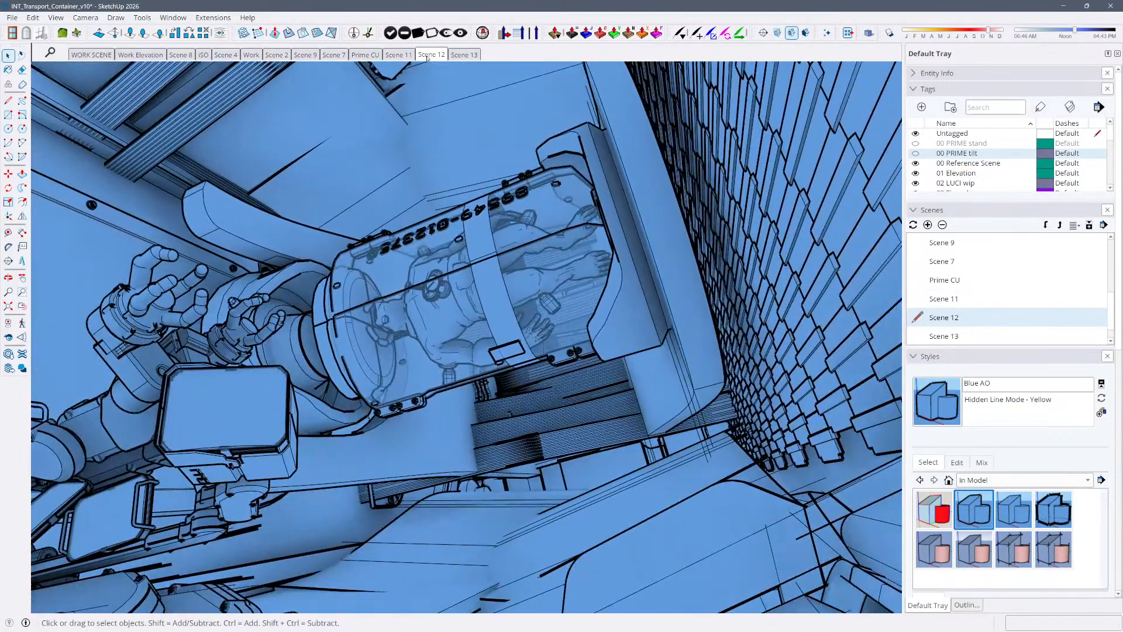
pyautogui.hotkey('ctrl', 'a')
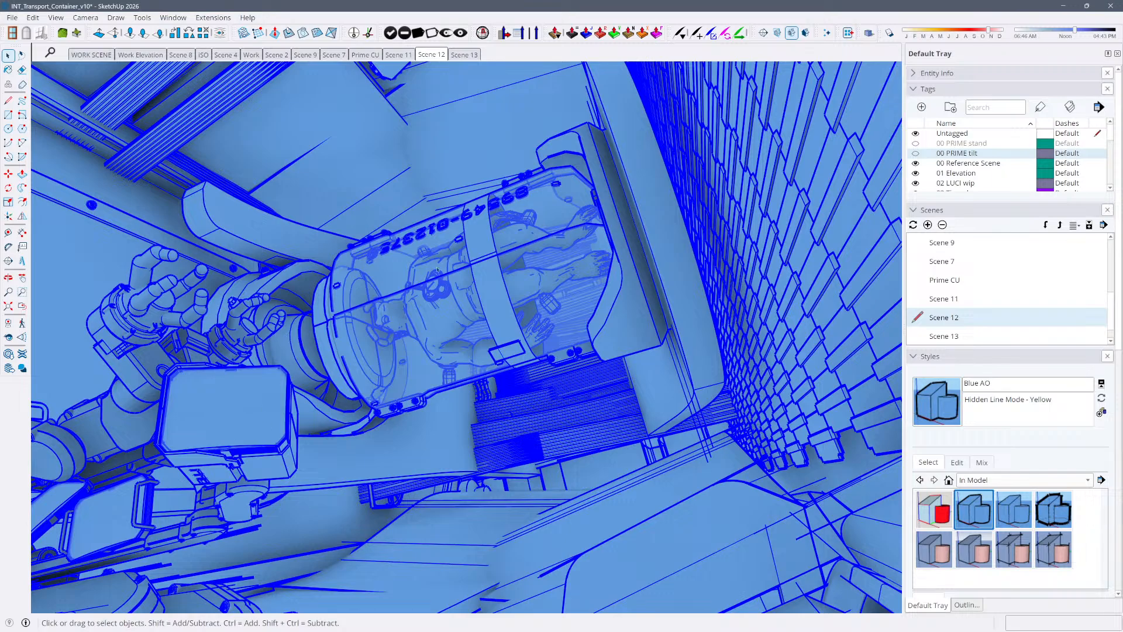
pyautogui.click(462, 56)
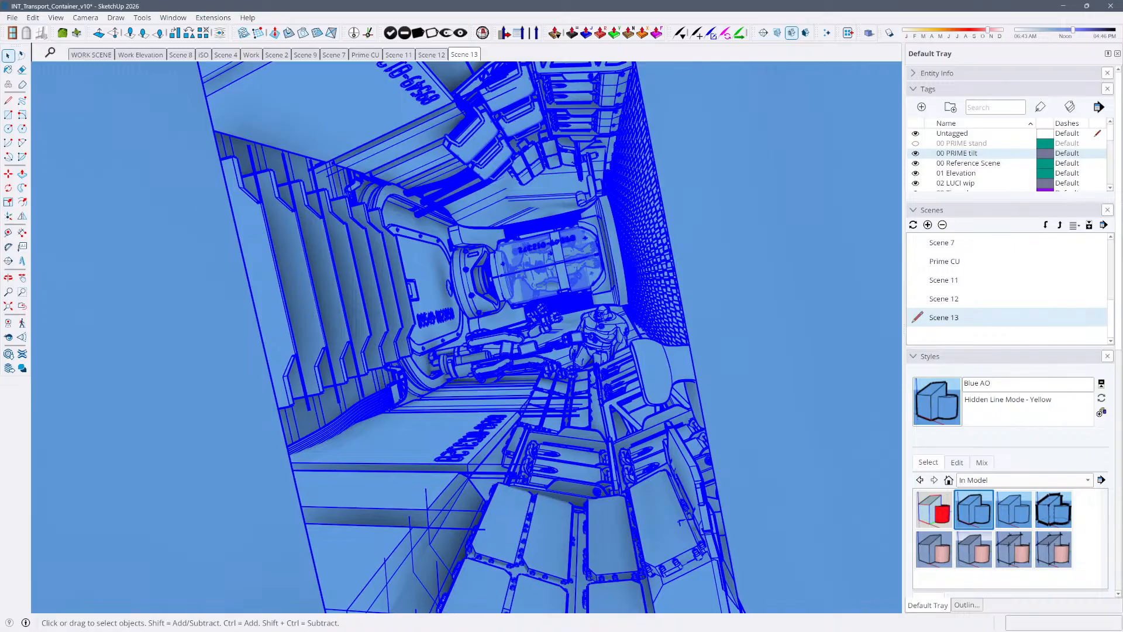
# Return to the InDesign layout and compare the pages 8-9 spread with the wide line-art panels on pages 10-11
pyautogui.hotkey('alt', 'Tab')
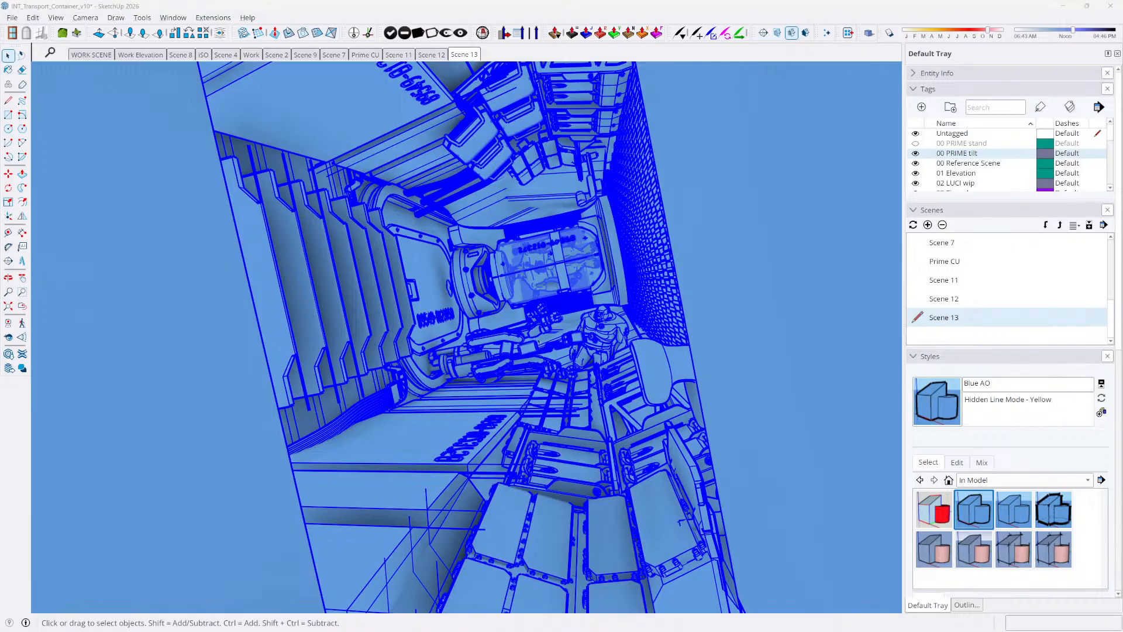
pyautogui.scroll(-3, 635, 370)
pyautogui.scroll(-1, 614, 403)
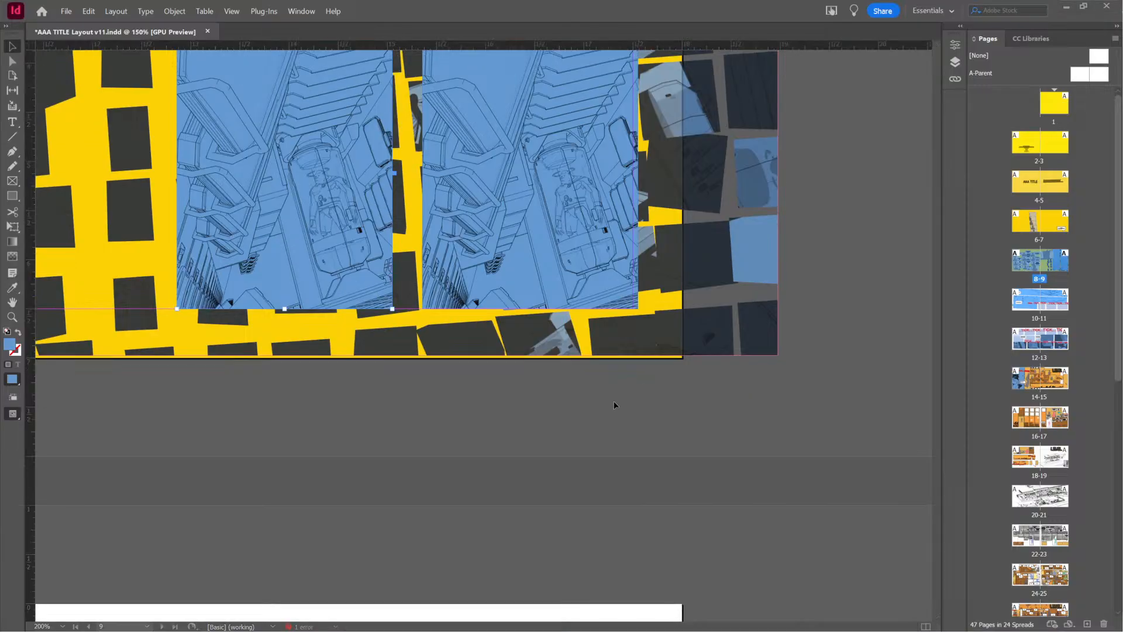
pyautogui.keyDown('alt'); pyautogui.scroll(-4, 615, 402); pyautogui.keyUp('alt')
pyautogui.keyDown('alt'); pyautogui.scroll(1, 614, 401); pyautogui.keyUp('alt')
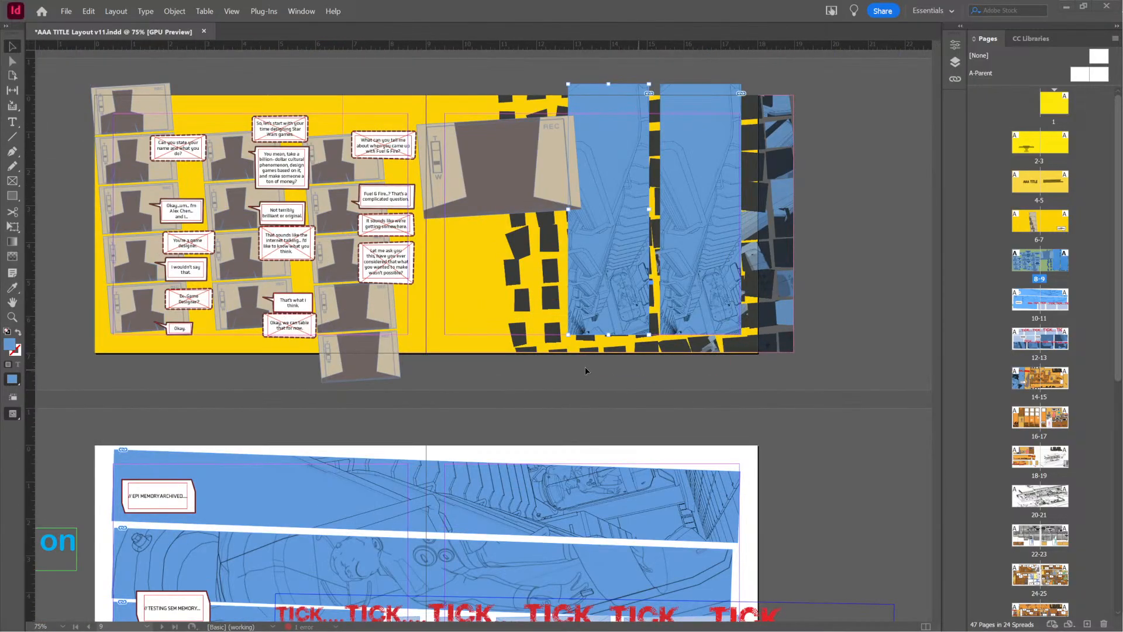
pyautogui.scroll(-3, 585, 370)
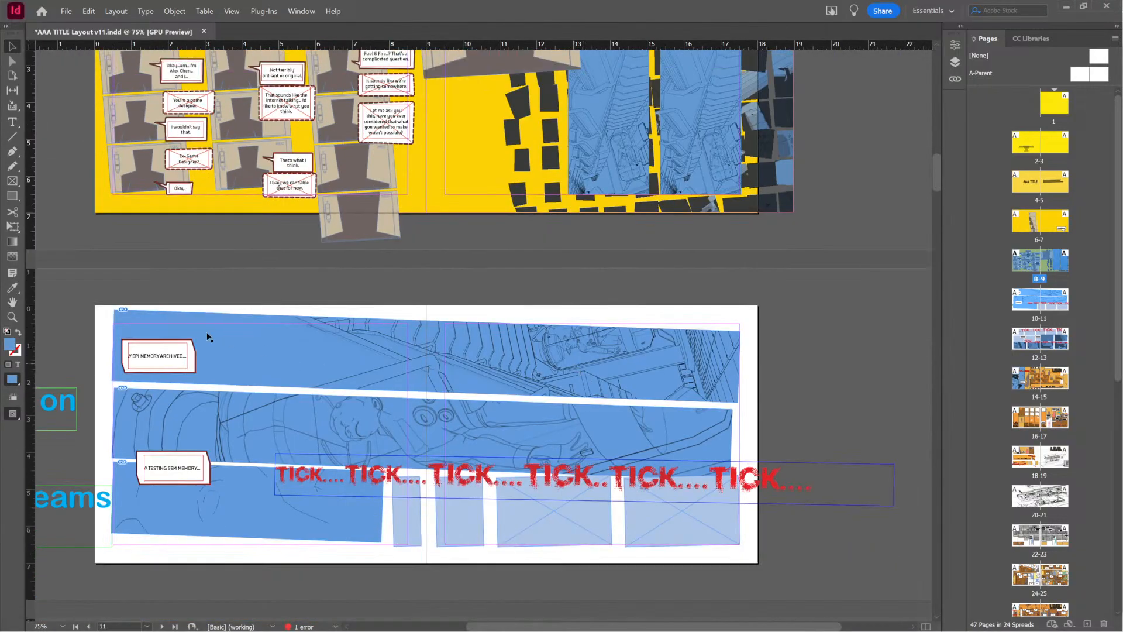
pyautogui.keyDown('alt'); pyautogui.scroll(1, 408, 373); pyautogui.keyUp('alt')
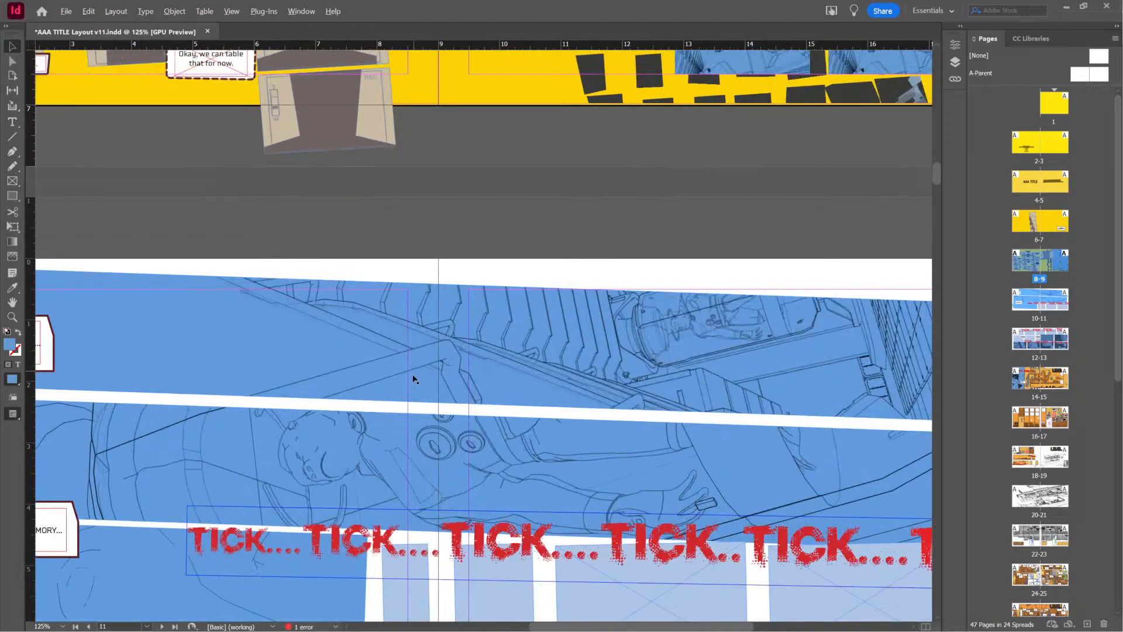
pyautogui.keyDown('alt'); pyautogui.scroll(-1, 413, 373); pyautogui.keyUp('alt')
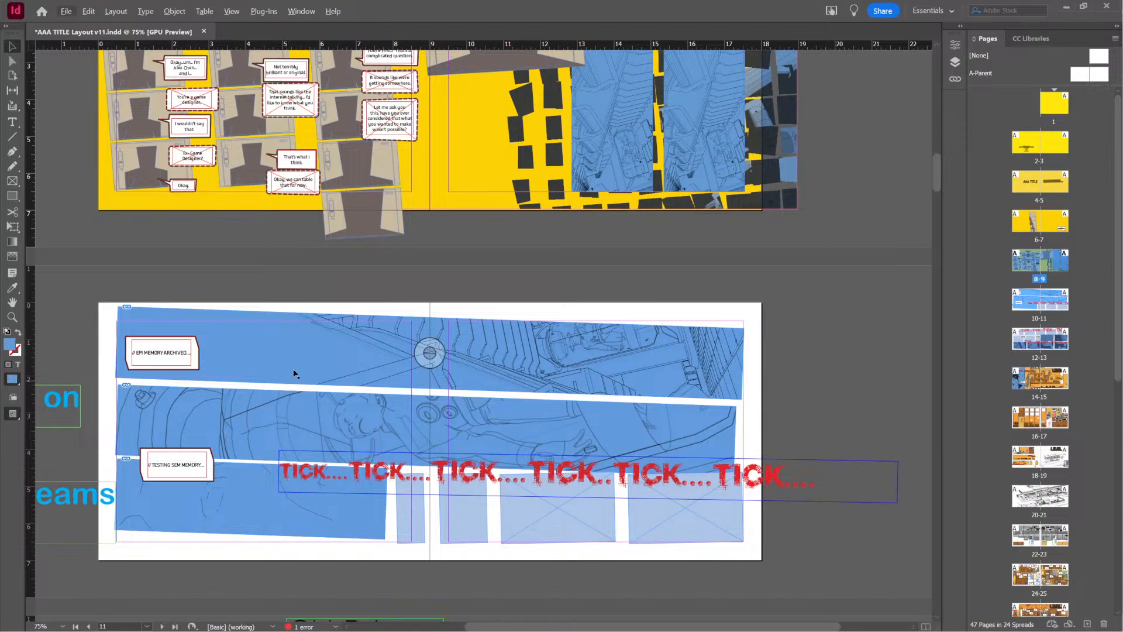
# Select the third-row blue panel on pages 10-11 and check the placeholder frames beside it under the TICK lettering
pyautogui.click(344, 505)
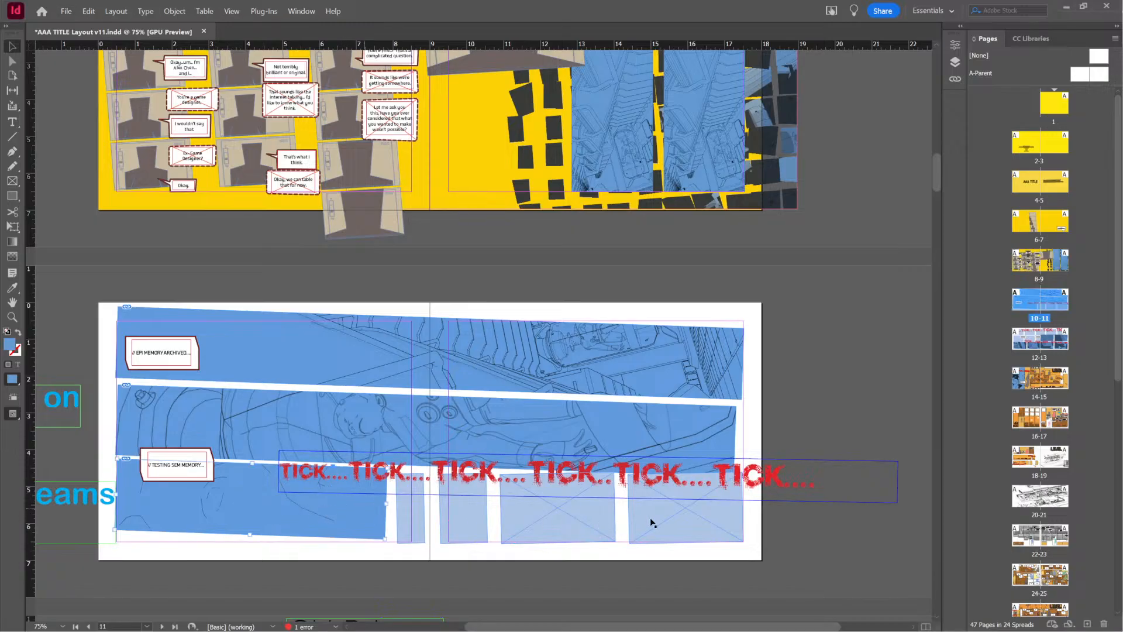
pyautogui.scroll(-3, 486, 442)
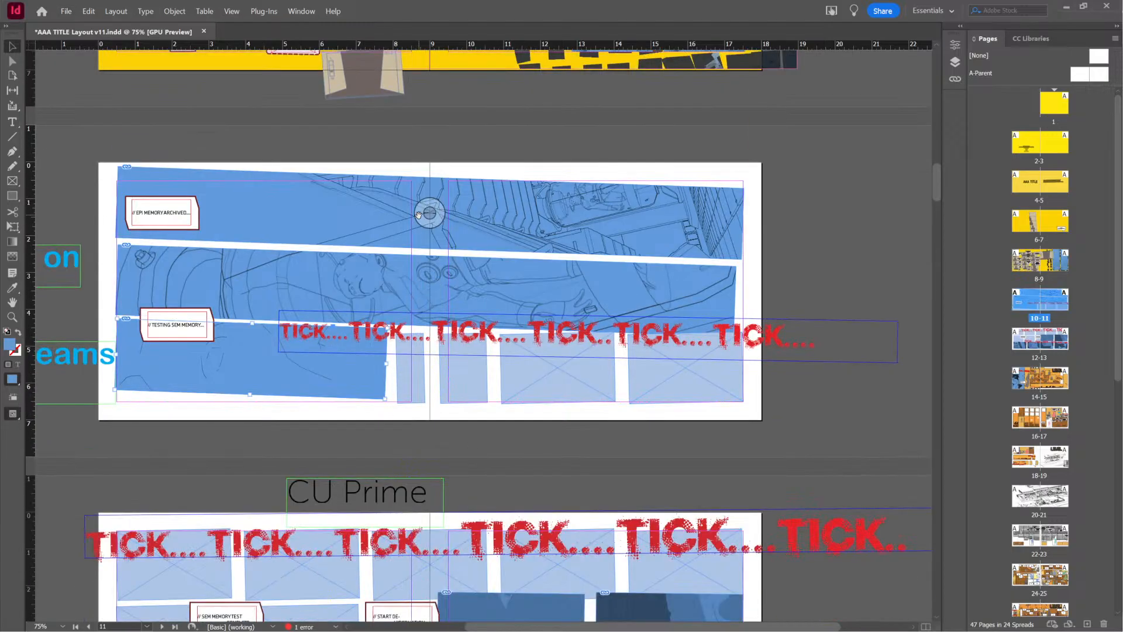
pyautogui.click(303, 318)
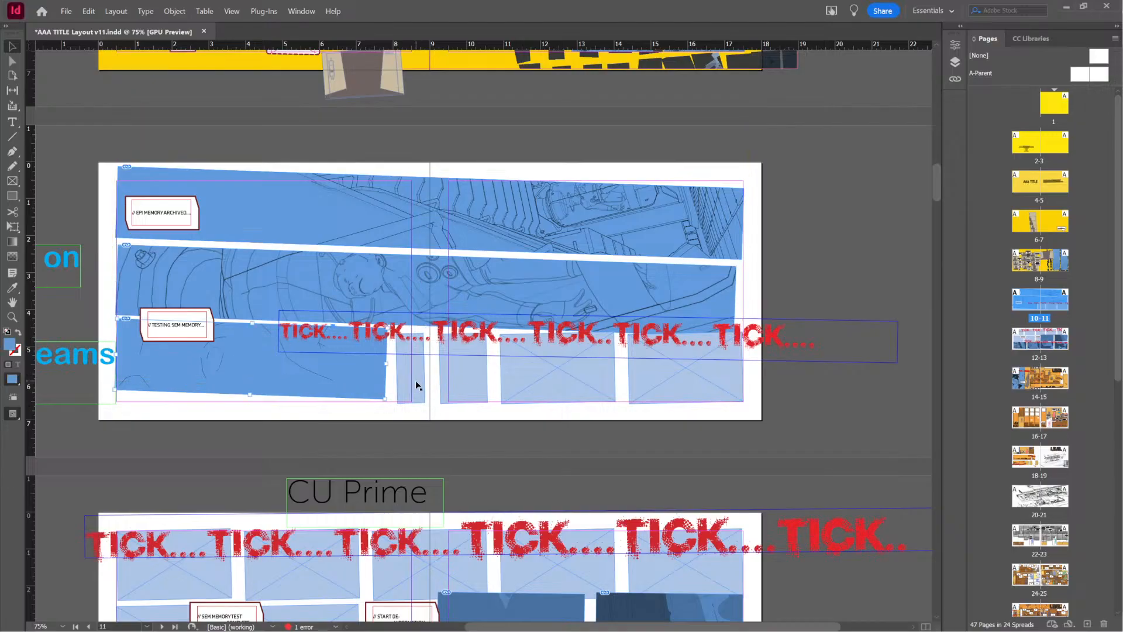
pyautogui.click(462, 380)
pyautogui.click(728, 394)
# Select the first placeholder frames in the top row of pages 12-13 and review the spread's panel arrangement
pyautogui.scroll(-3, 642, 446)
pyautogui.click(227, 430)
pyautogui.click(335, 440)
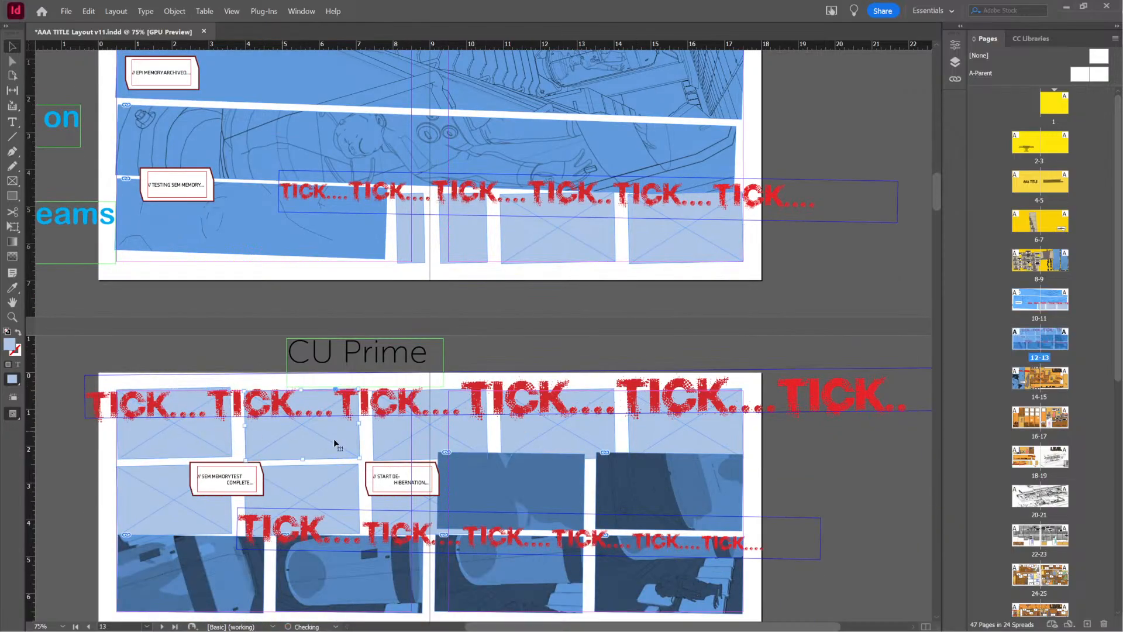
pyautogui.hotkey('ctrl', 'z')
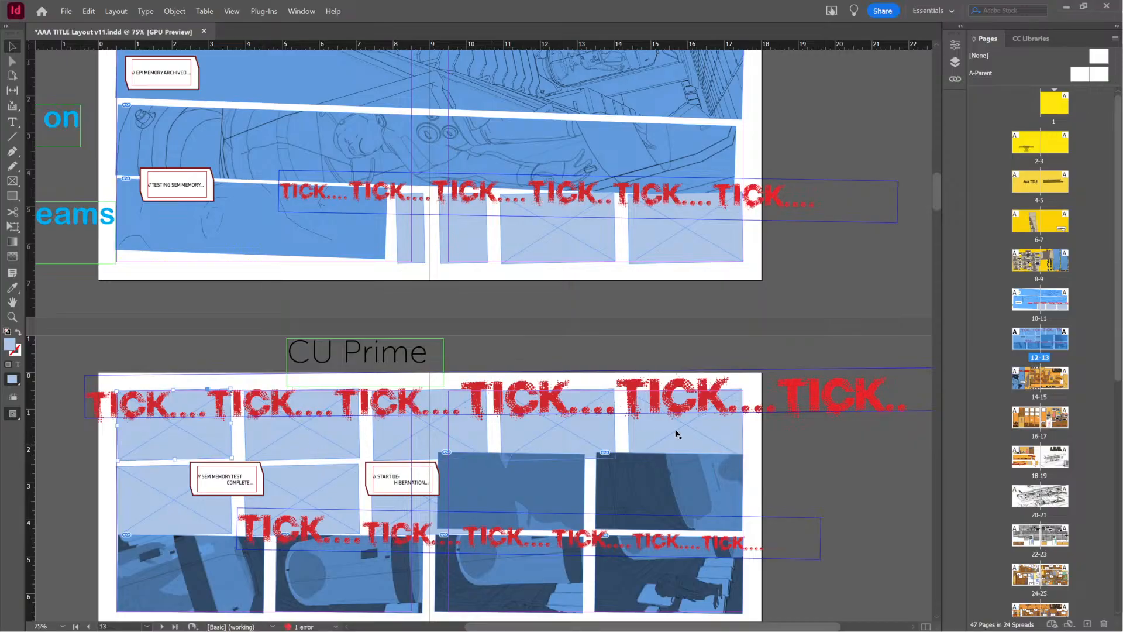
pyautogui.scroll(-3, 288, 484)
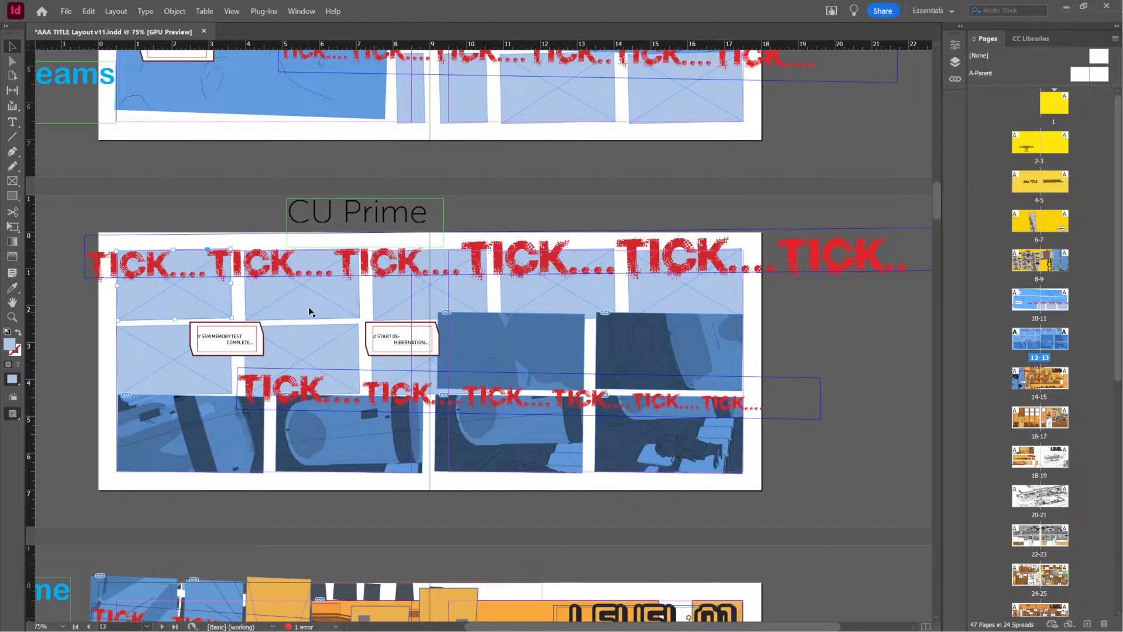
pyautogui.scroll(2, 503, 371)
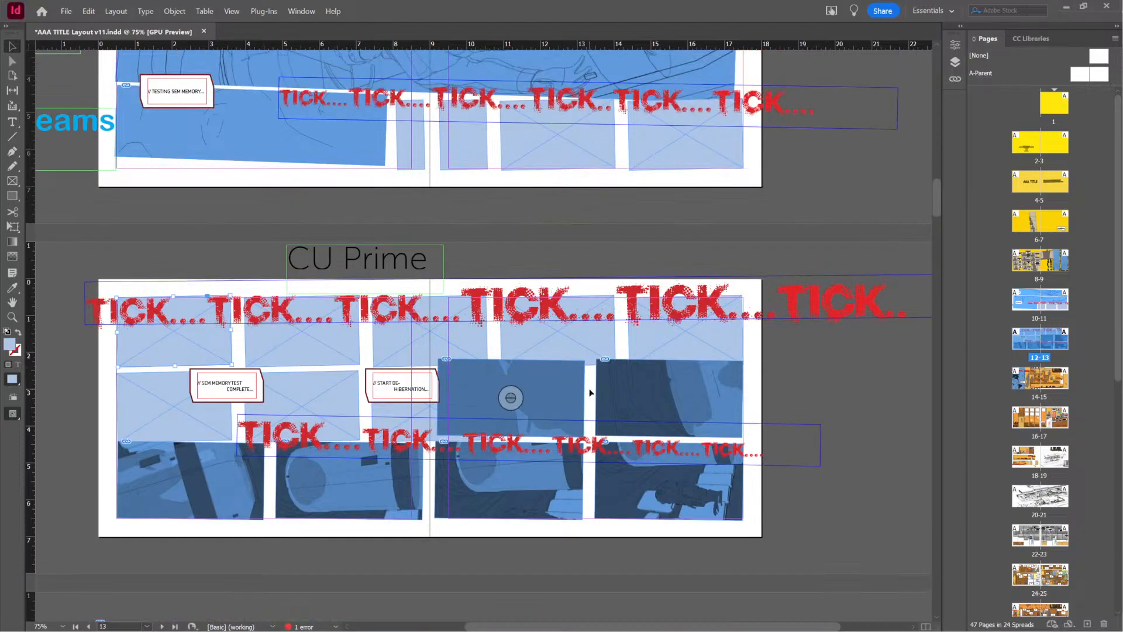
# Select the blue panel beside the START DE-HIBERNATION caption, inspect page 13's container panels and lying figure, and return to SketchUp
pyautogui.click(569, 407)
pyautogui.keyDown('alt'); pyautogui.scroll(2, 567, 410); pyautogui.keyUp('alt')
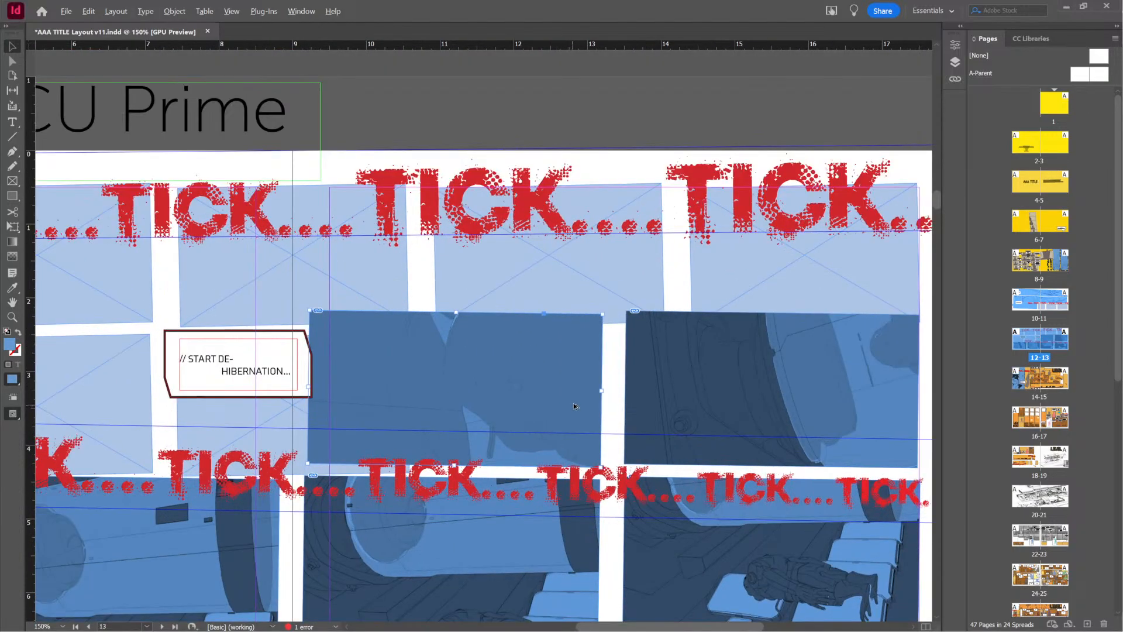
pyautogui.keyDown('alt'); pyautogui.scroll(-1, 533, 420); pyautogui.keyUp('alt')
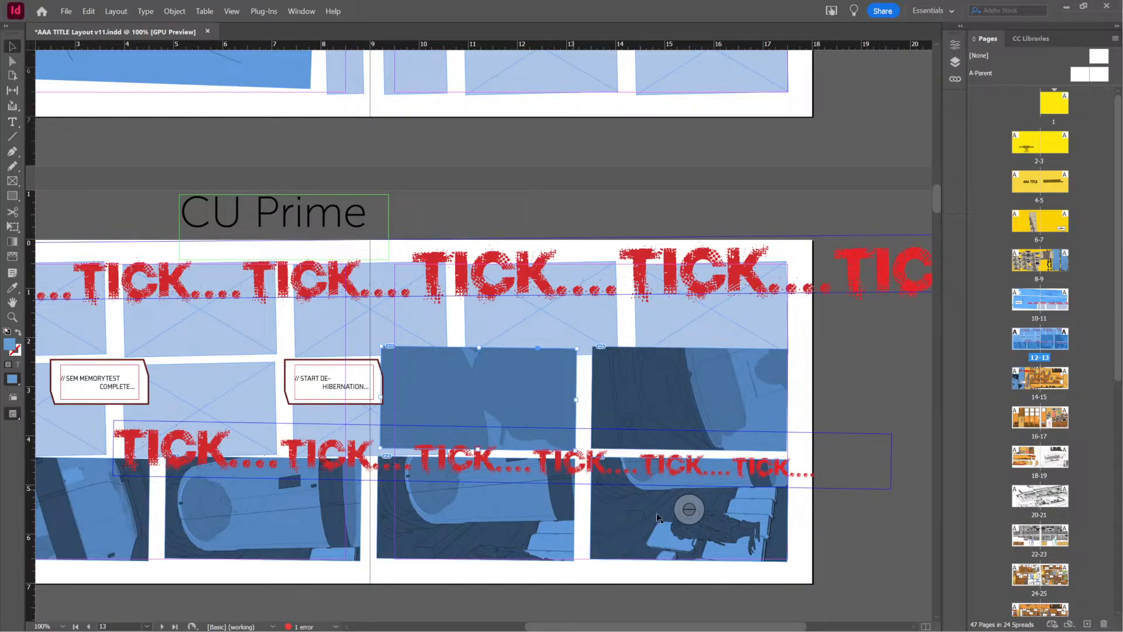
pyautogui.keyDown('alt'); pyautogui.scroll(2, 718, 527); pyautogui.keyUp('alt')
pyautogui.keyDown('alt'); pyautogui.scroll(2, 715, 524); pyautogui.keyUp('alt')
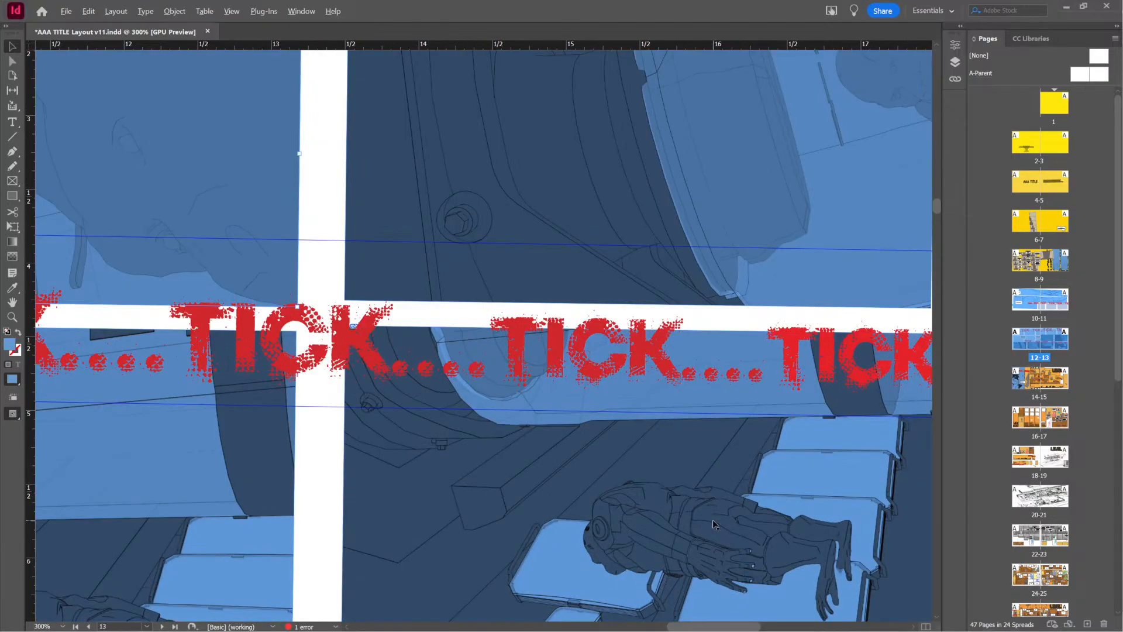
pyautogui.keyDown('alt'); pyautogui.scroll(-3, 715, 524); pyautogui.keyUp('alt')
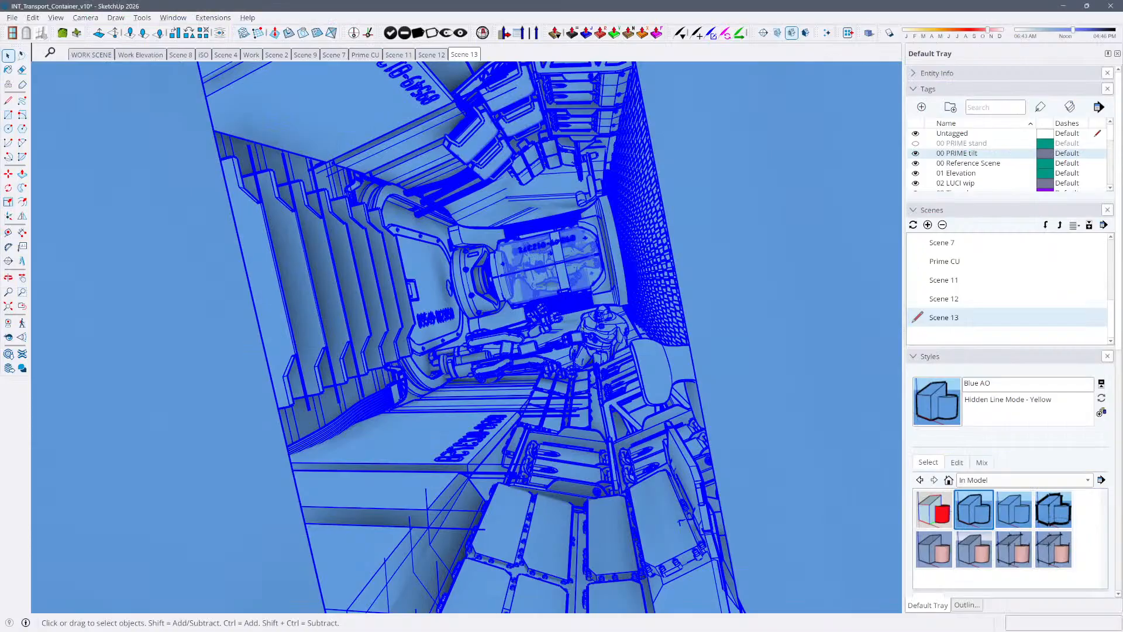
# Pull back from Scene 13 to inspect the vehicle beside the trailer near the origin, selecting it and applying the JC Blue Modeling (Sky) style
pyautogui.scroll(8, 571, 343)
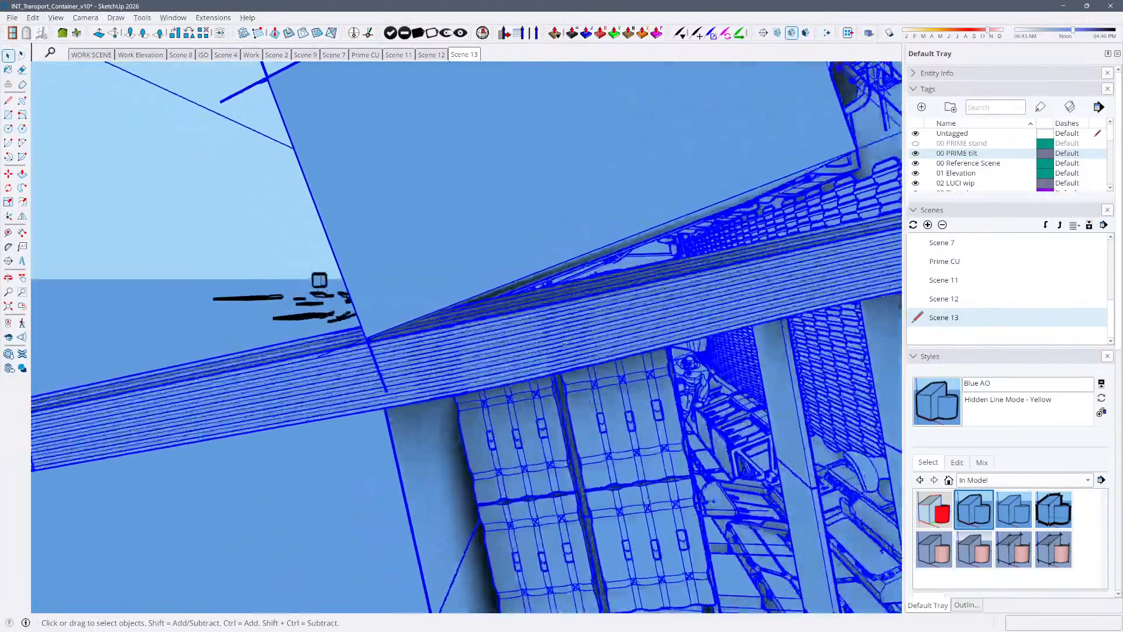
pyautogui.scroll(8, 565, 344)
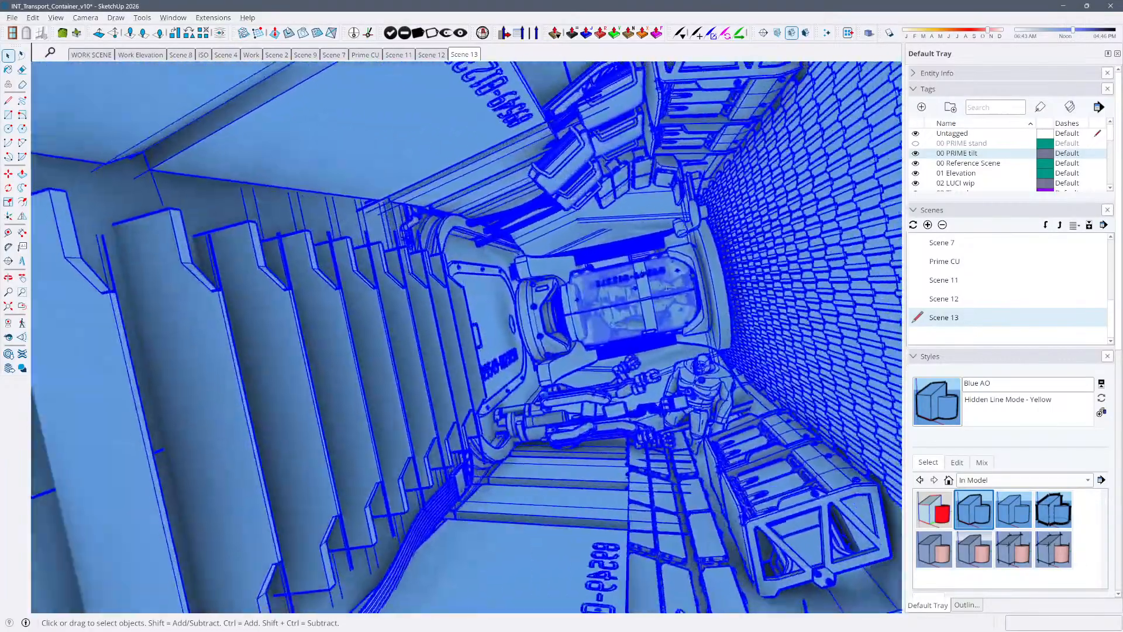
pyautogui.scroll(-10, 669, 288)
pyautogui.click(252, 370)
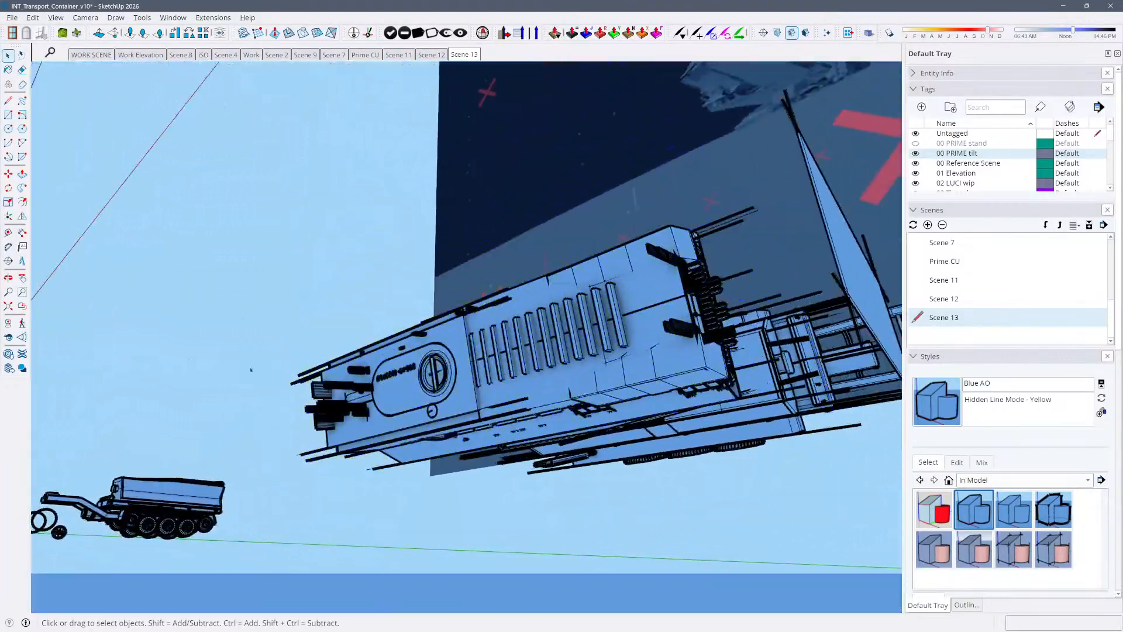
pyautogui.scroll(-5, 252, 369)
pyautogui.moveTo(252, 419); pyautogui.dragTo(250, 493, button='middle')
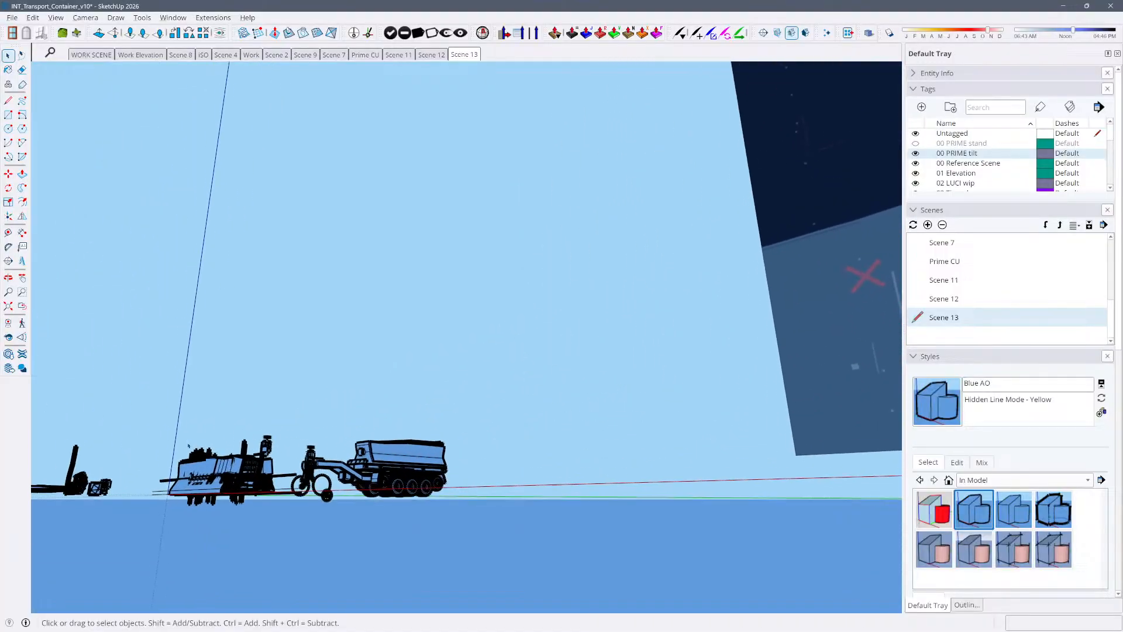
pyautogui.click(251, 493)
pyautogui.click(969, 557)
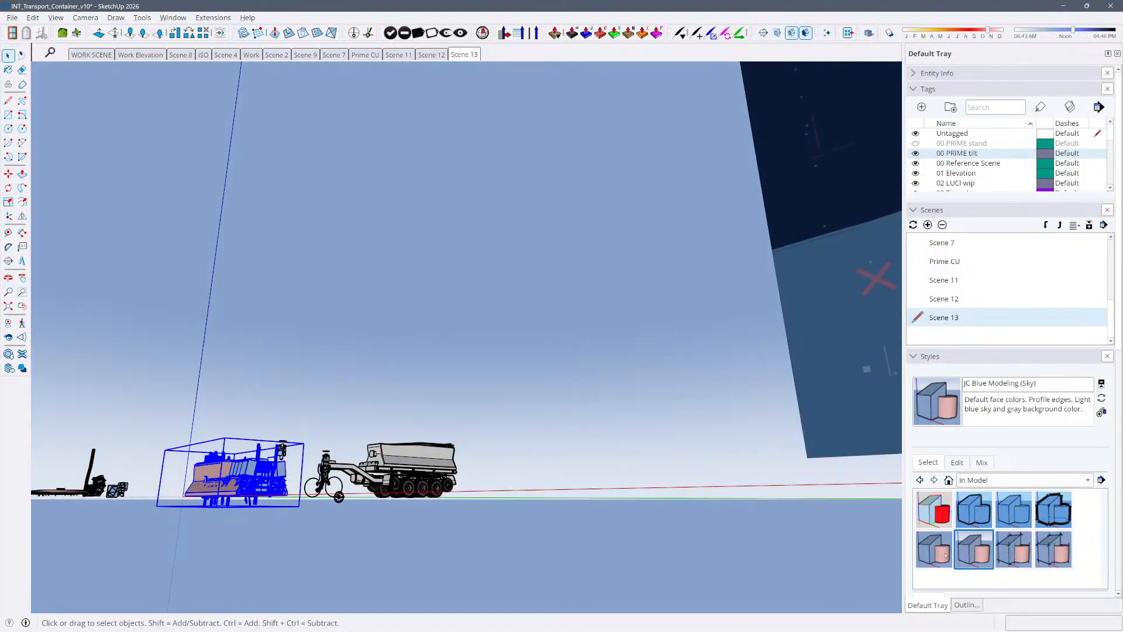
pyautogui.moveTo(234, 299); pyautogui.dragTo(339, 321, button='middle')
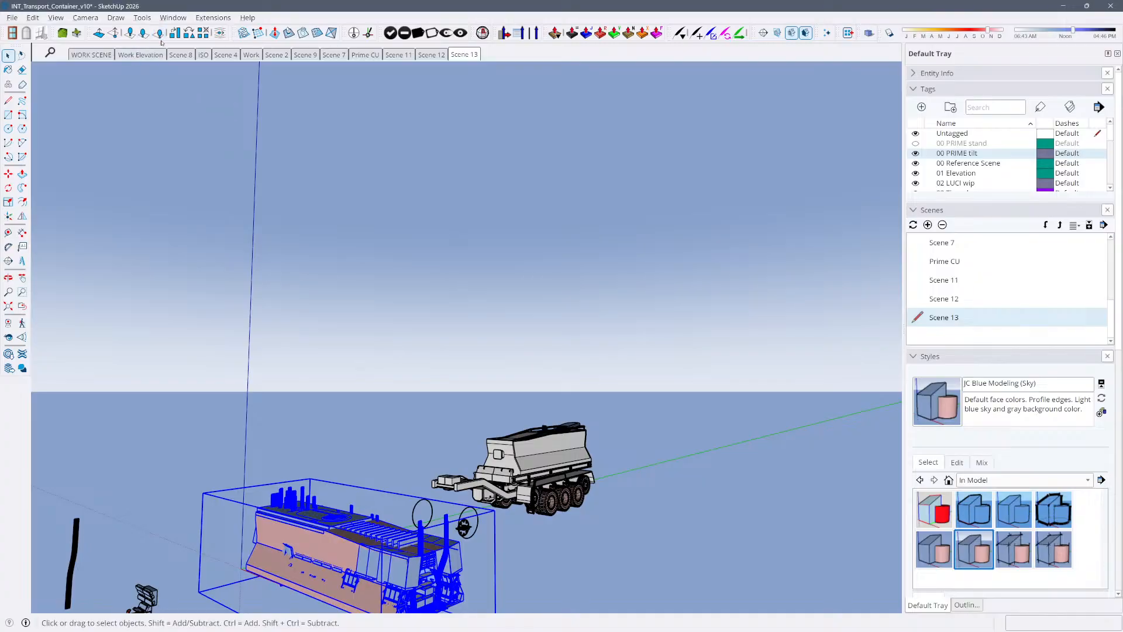
# Recall Scene 8 and move the hanging robot arm assembly sideways by about 8 inches beneath the overhead housing
pyautogui.click(141, 55)
pyautogui.click(180, 55)
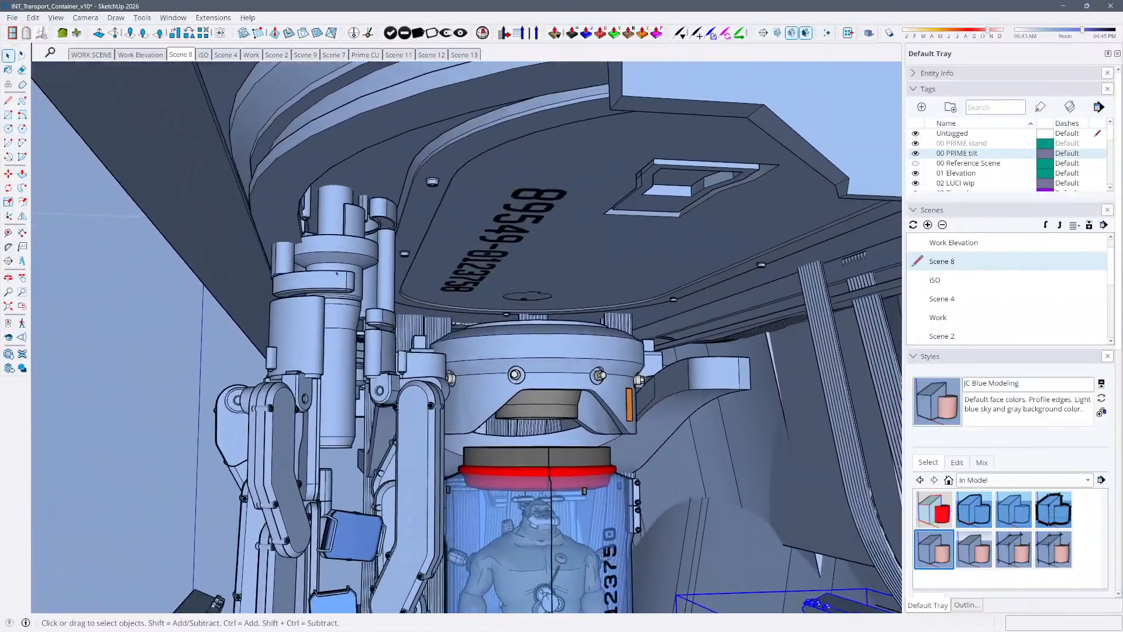
pyautogui.click(358, 248)
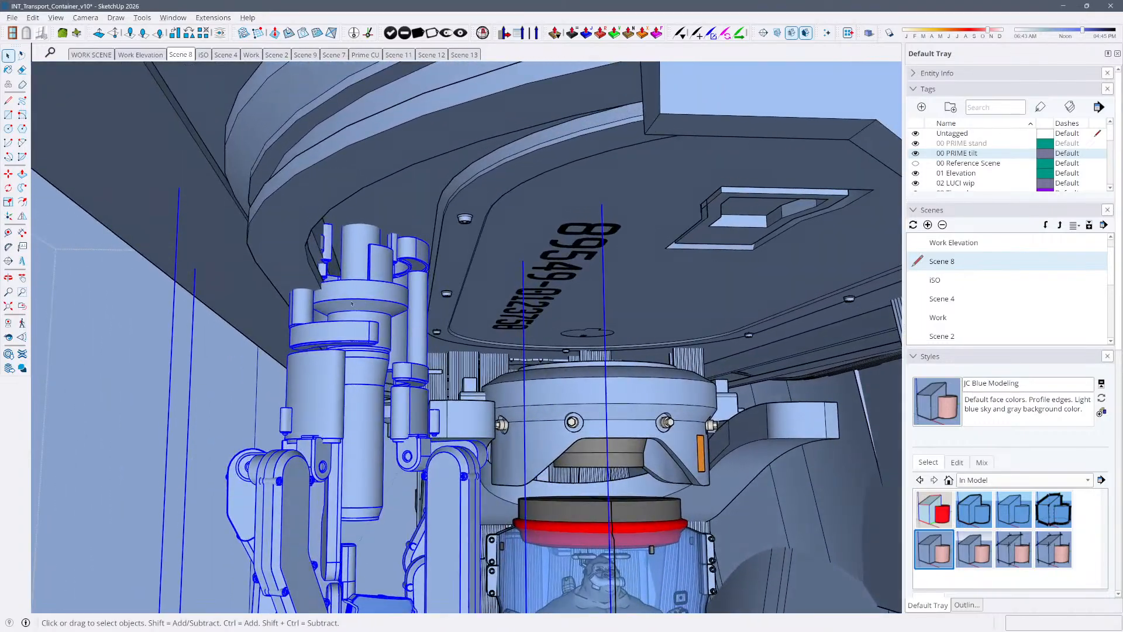
pyautogui.press('m')
pyautogui.click(365, 294)
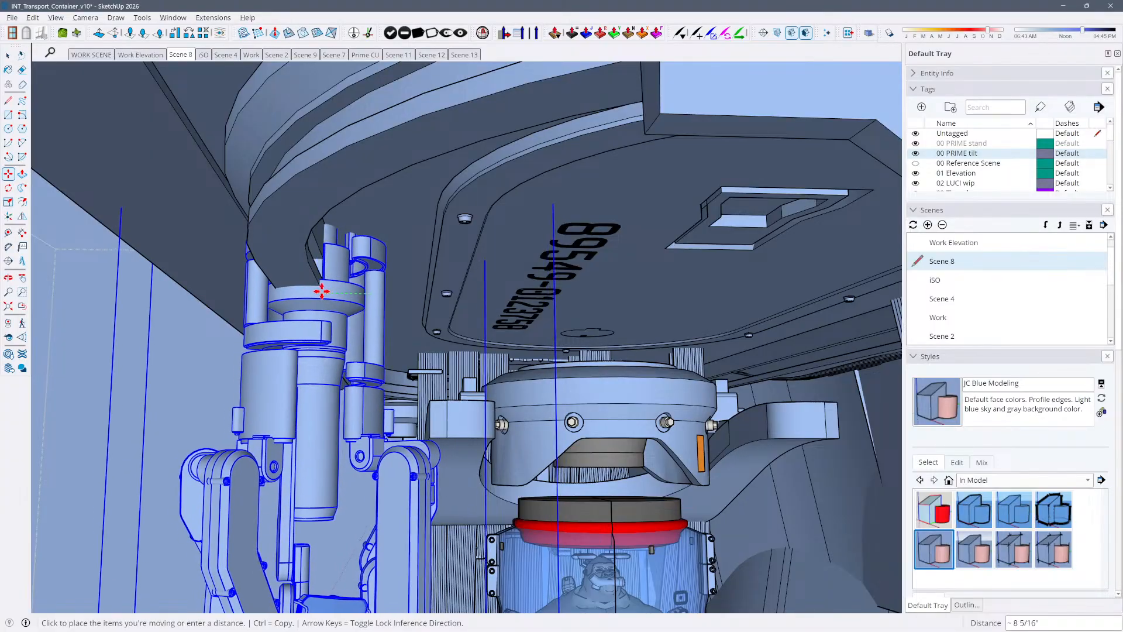
pyautogui.click(323, 292)
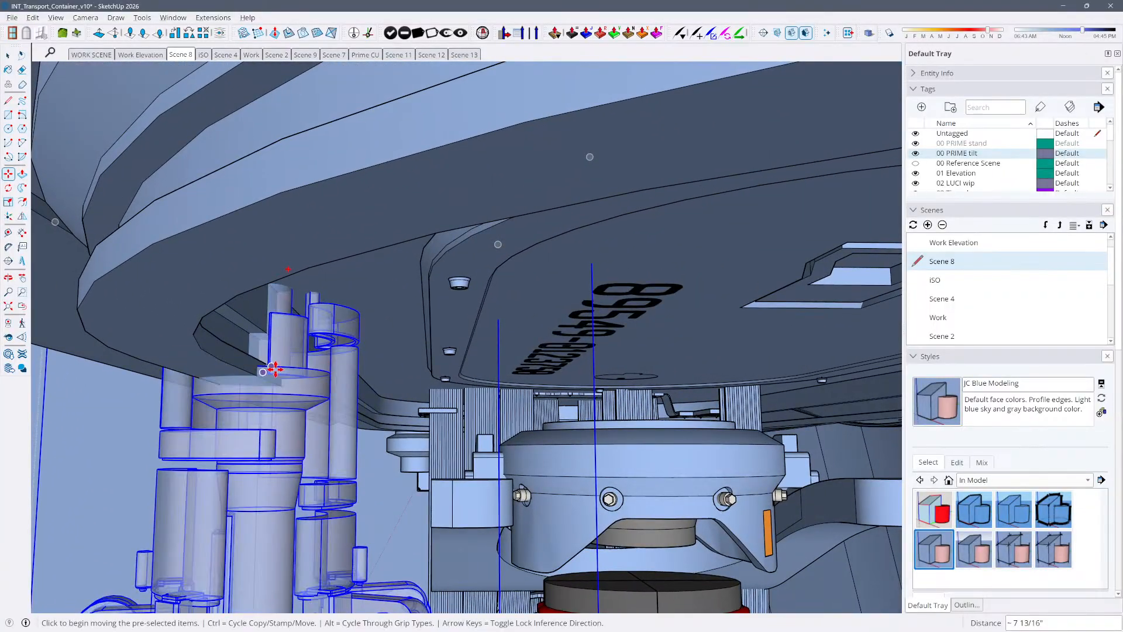
pyautogui.press('space')
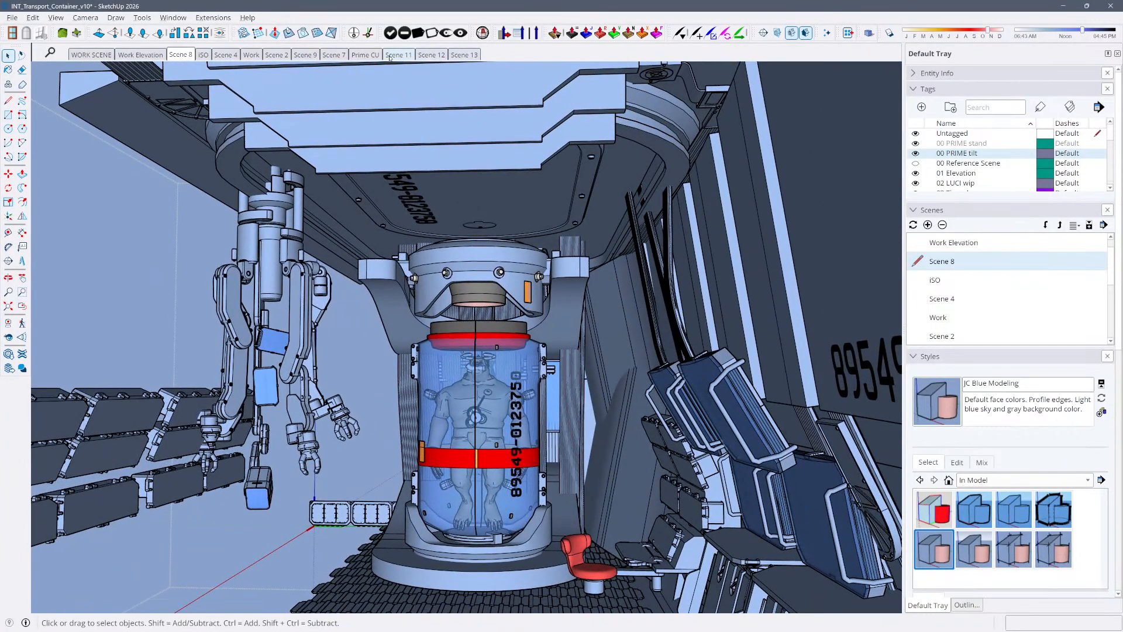
# Review the Prime CU, Scene 11 and Scene 12 views of the hibernation tube, then clear the selection in Scene 12
pyautogui.click(362, 55)
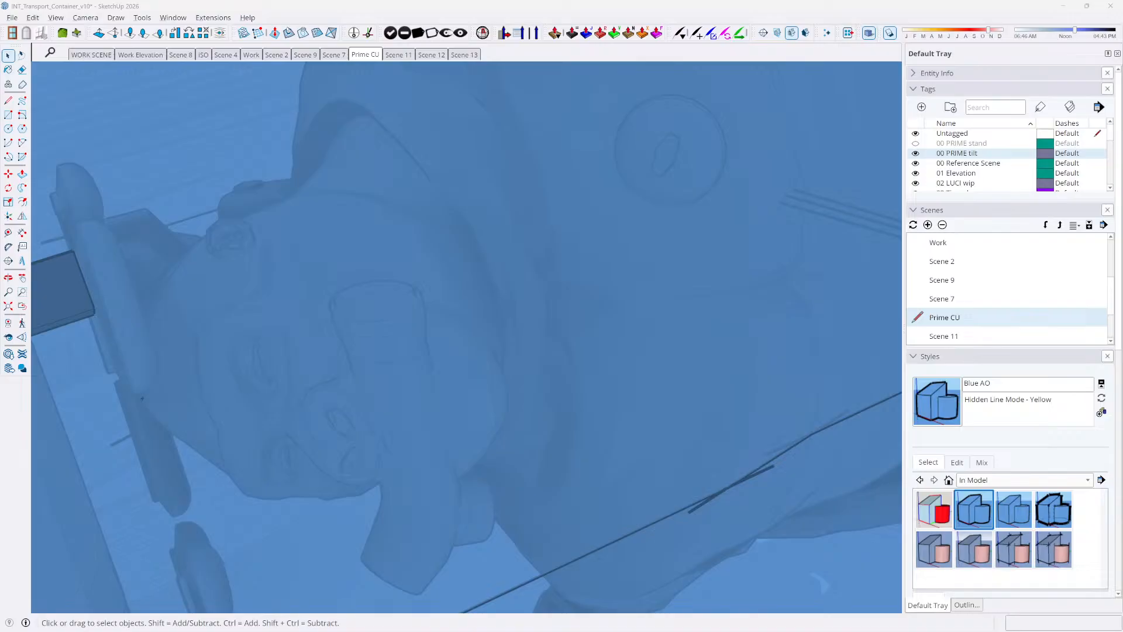
pyautogui.click(589, 390)
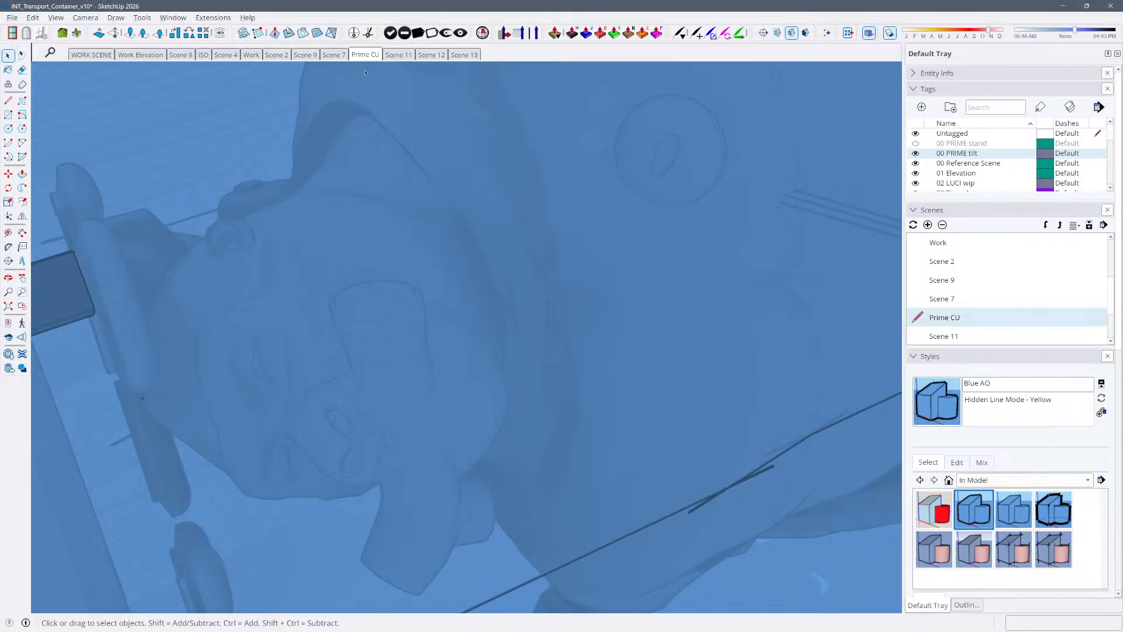
pyautogui.click(400, 55)
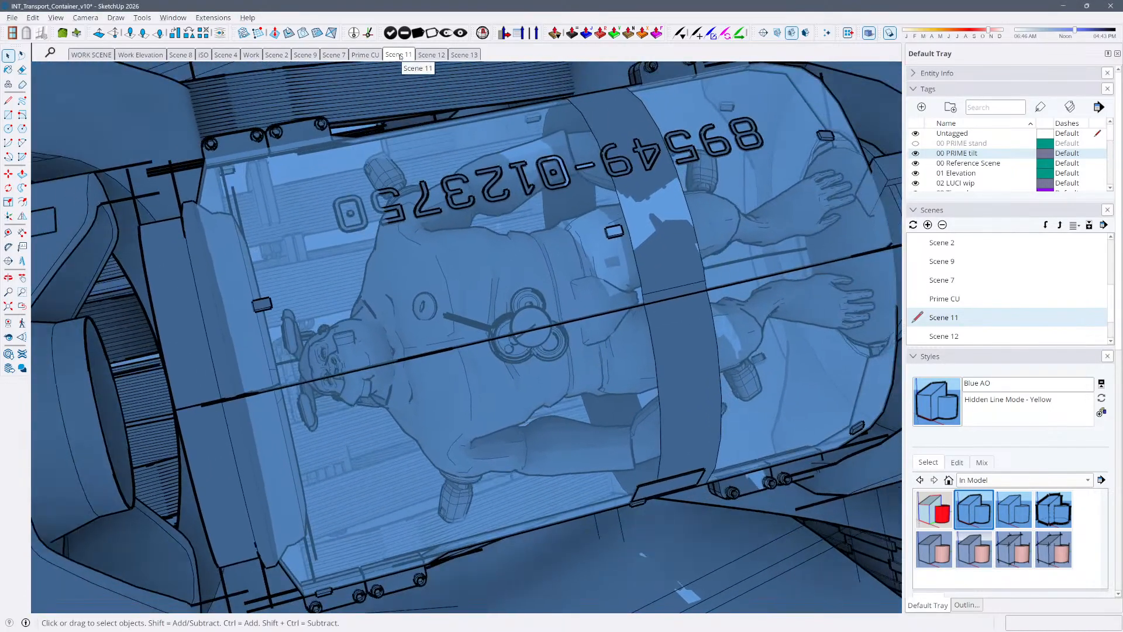
pyautogui.click(432, 55)
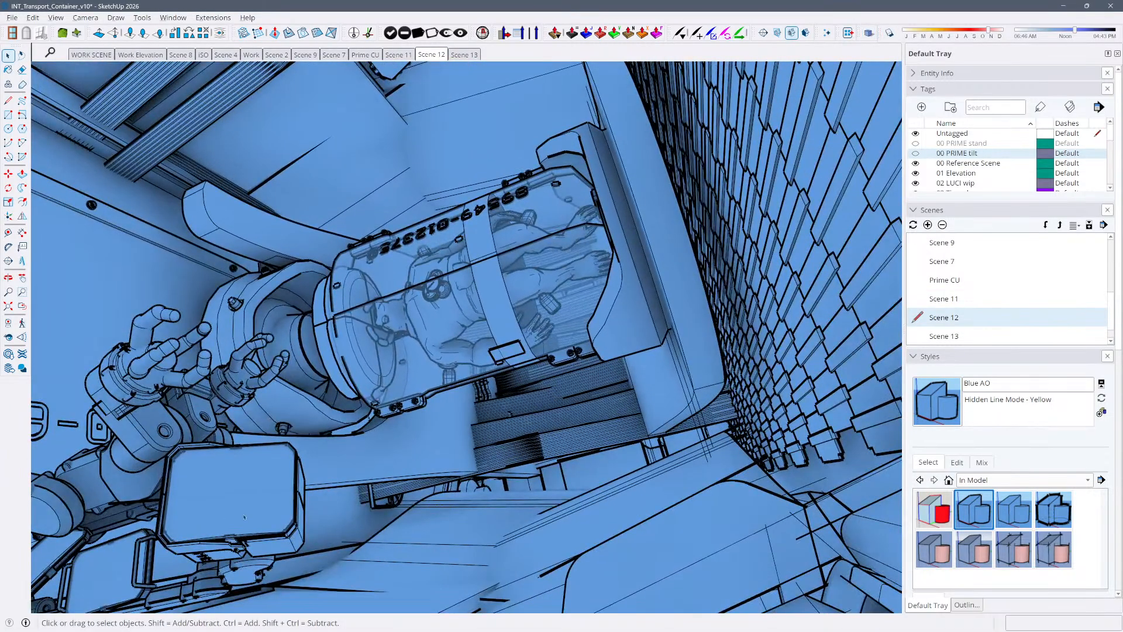
pyautogui.click(244, 517)
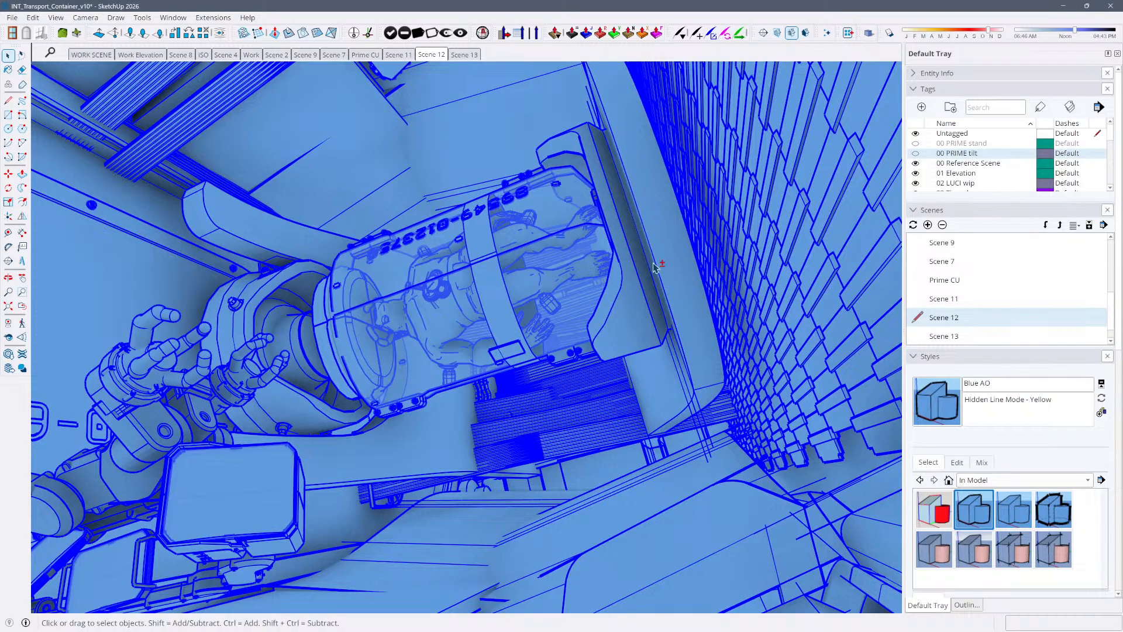
pyautogui.hotkey('ctrl', 't')
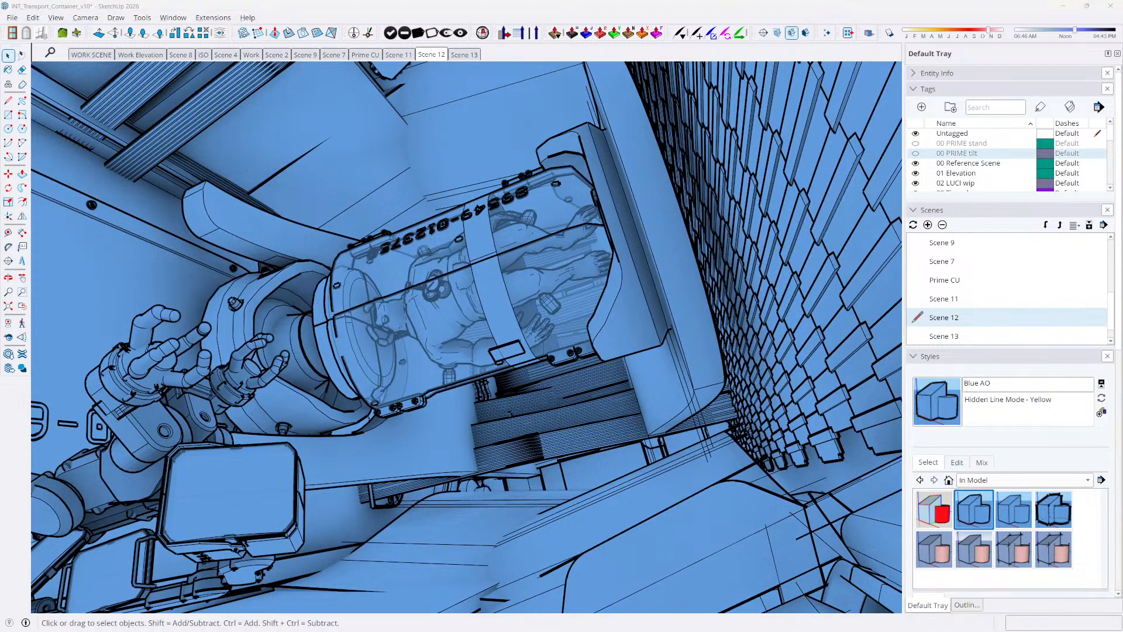
# Switch to the InDesign layout, compare the line-art panels on pages 10-11 with pages 12-13, and return to SketchUp
pyautogui.hotkey('alt', 'Tab')
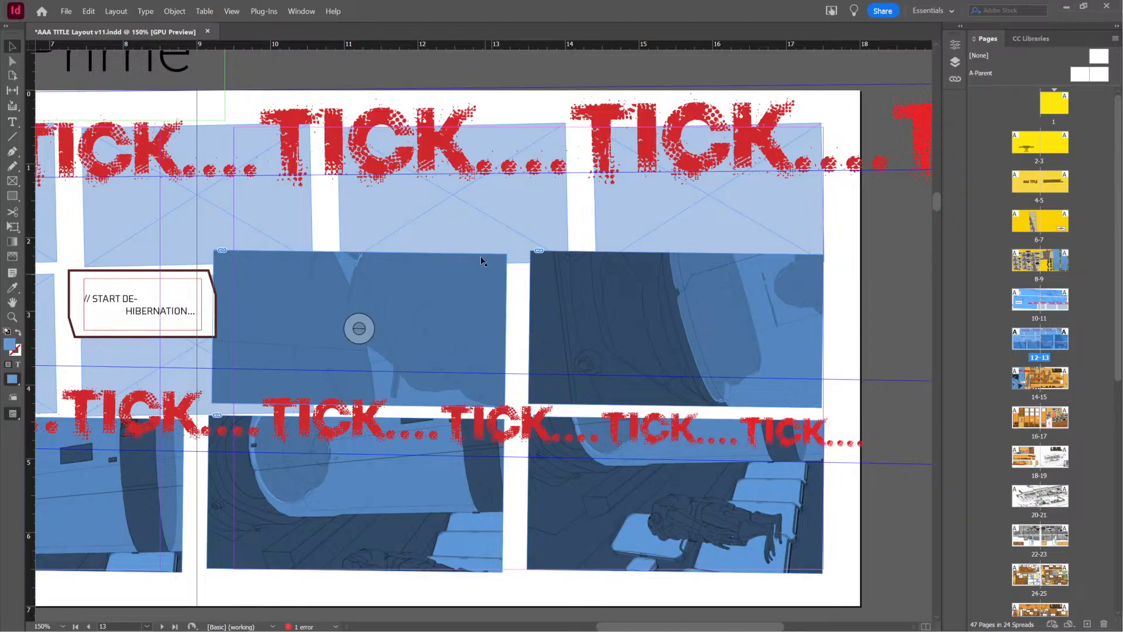
pyautogui.keyDown('alt'); pyautogui.scroll(-3, 491, 243); pyautogui.keyUp('alt')
pyautogui.scroll(3, 346, 209)
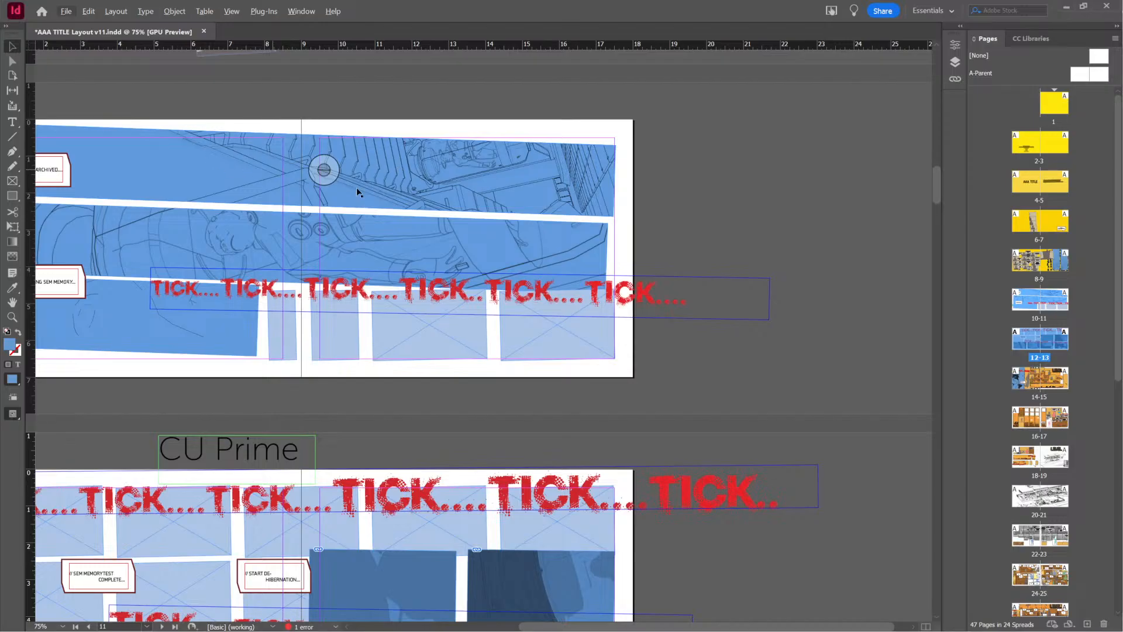
pyautogui.scroll(3, 771, 208)
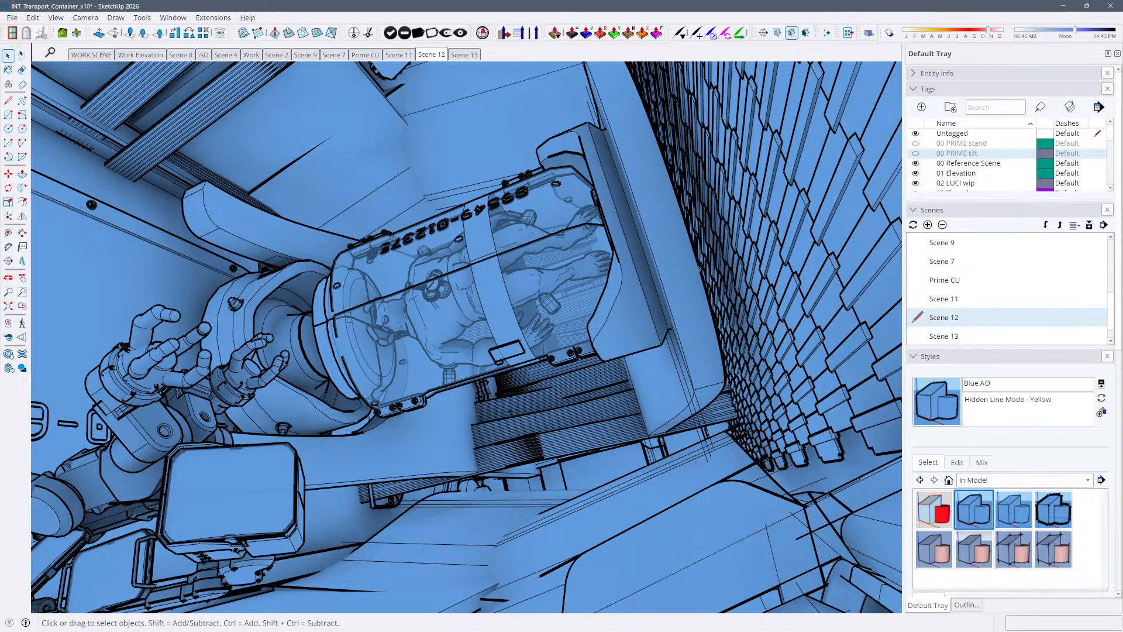
# Orbit Scene 12's camera slightly around the hibernation tube and update the scene with the adjusted view
pyautogui.moveTo(698, 269); pyautogui.dragTo(583, 263, button='middle')
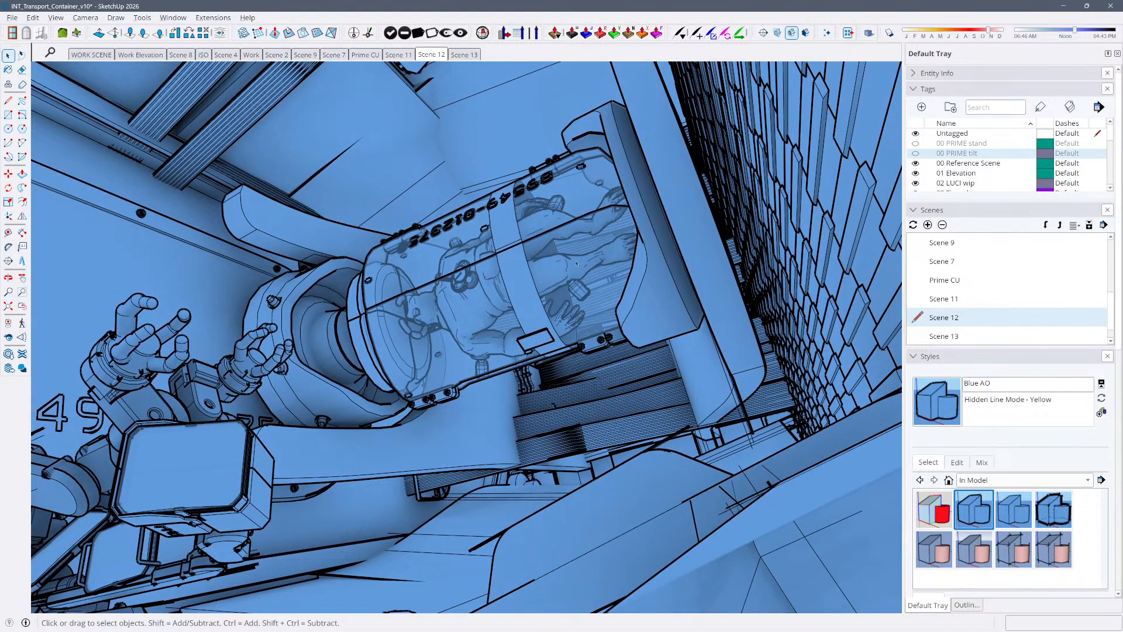
pyautogui.rightClick(216, 28)
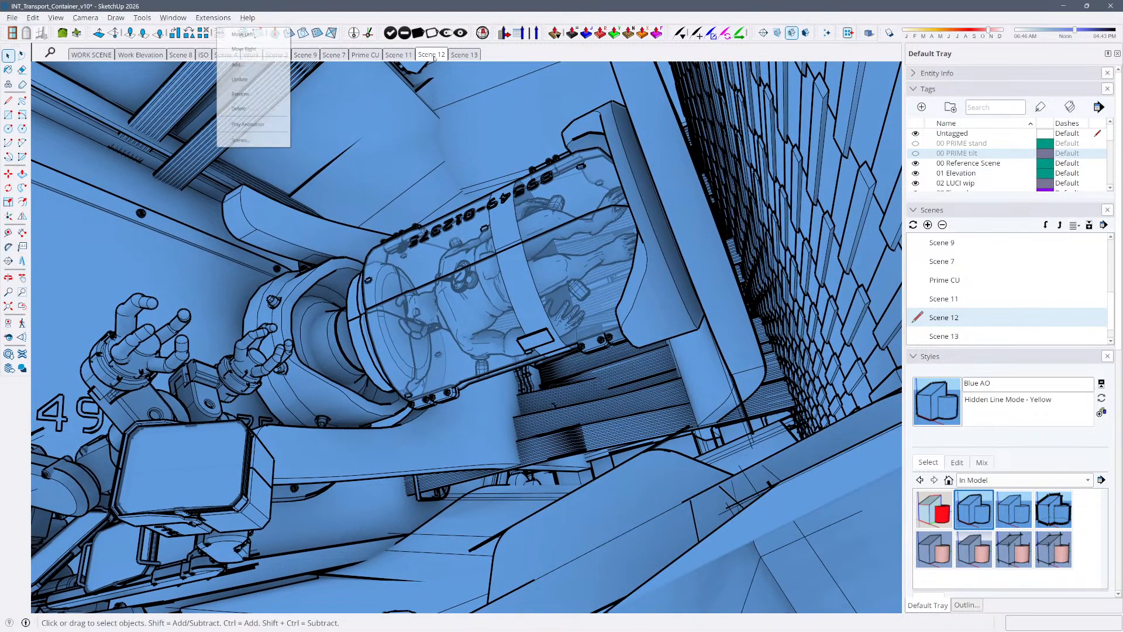
pyautogui.click(254, 80)
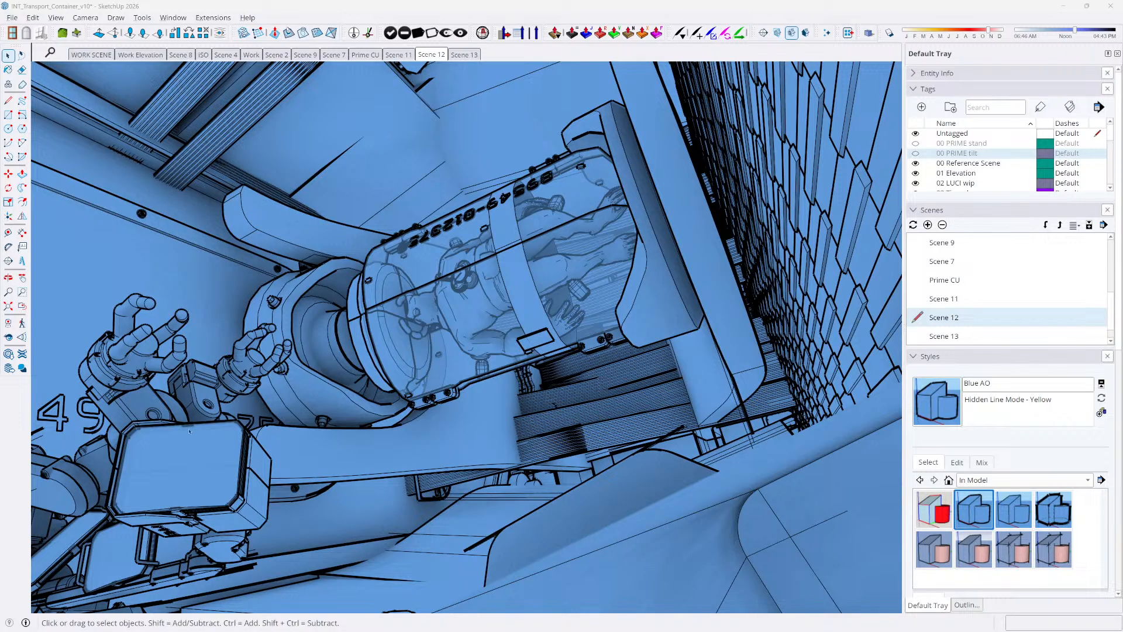
# Select all the geometry in Scene 12, start a 2D graphic export, and browse to the 01 PRODUCTION folder
pyautogui.click(358, 89)
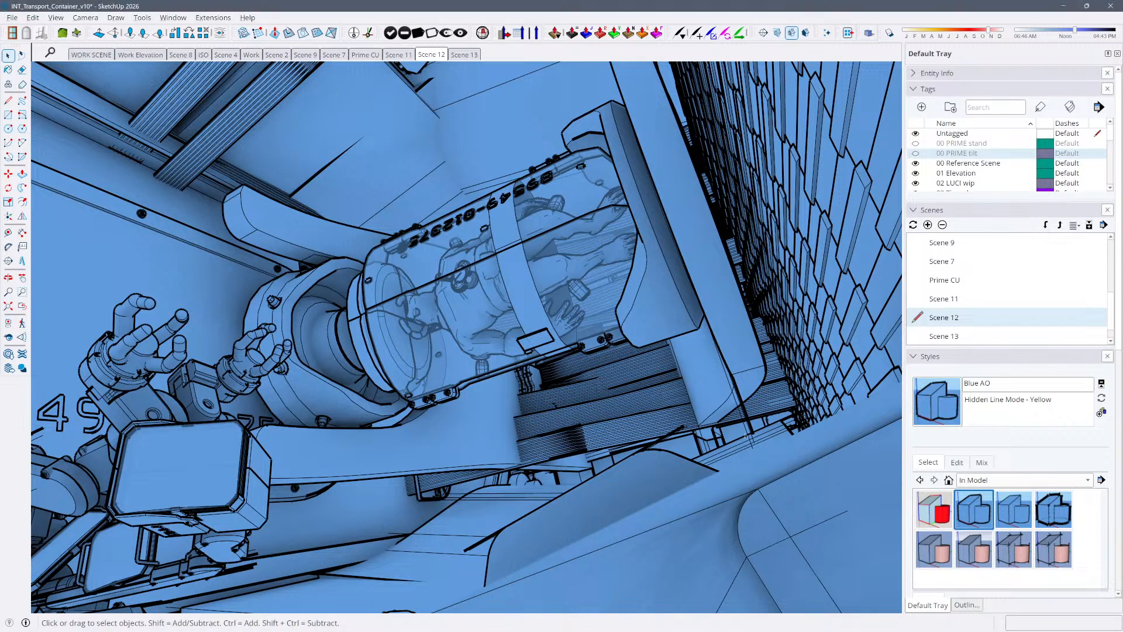
pyautogui.hotkey('ctrl', 'a')
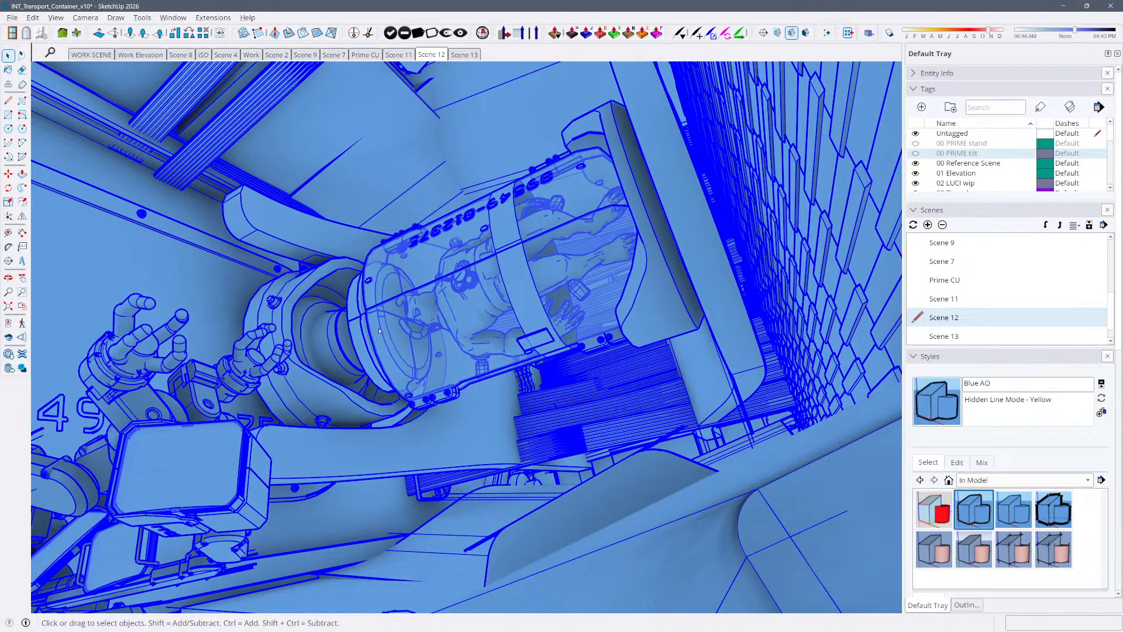
pyautogui.hotkey('ctrl', 'e')
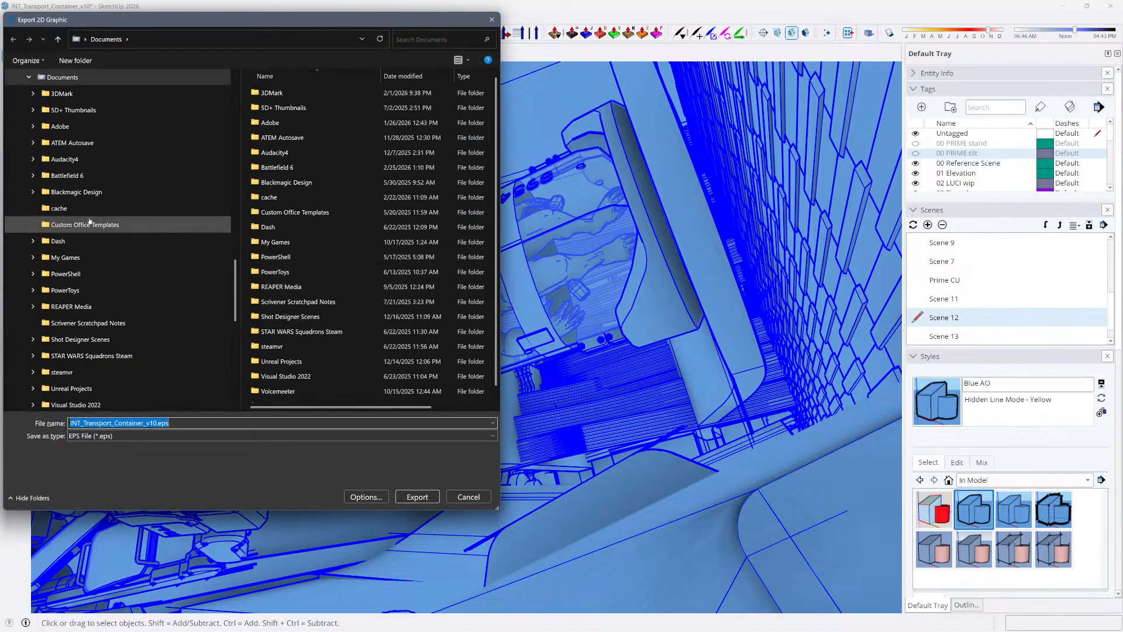
pyautogui.scroll(10, 90, 257)
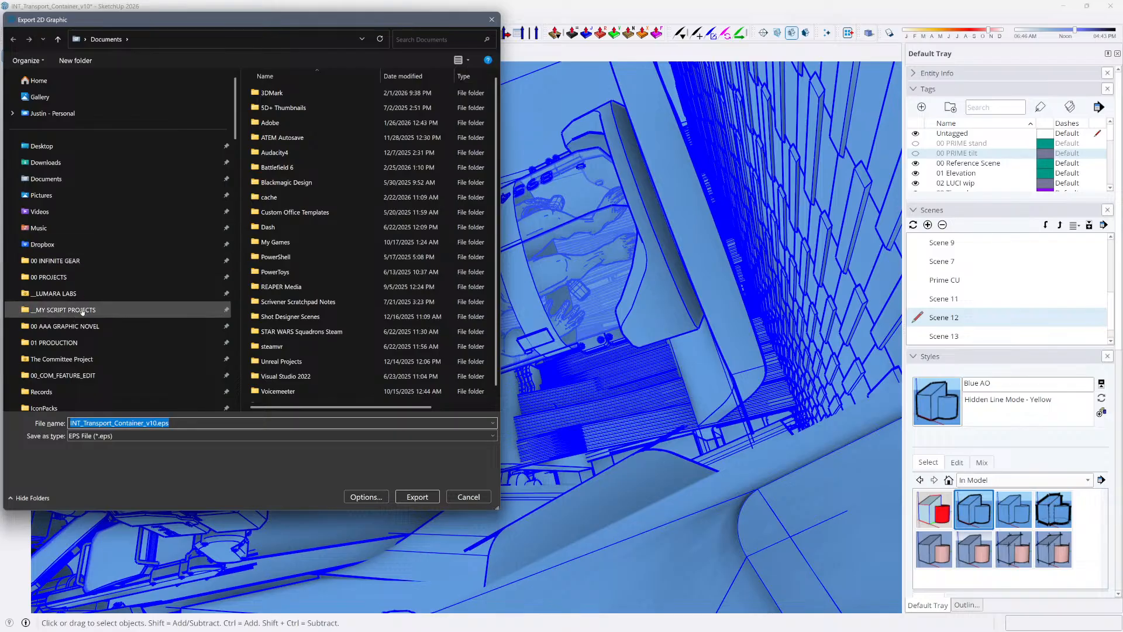
pyautogui.click(176, 343)
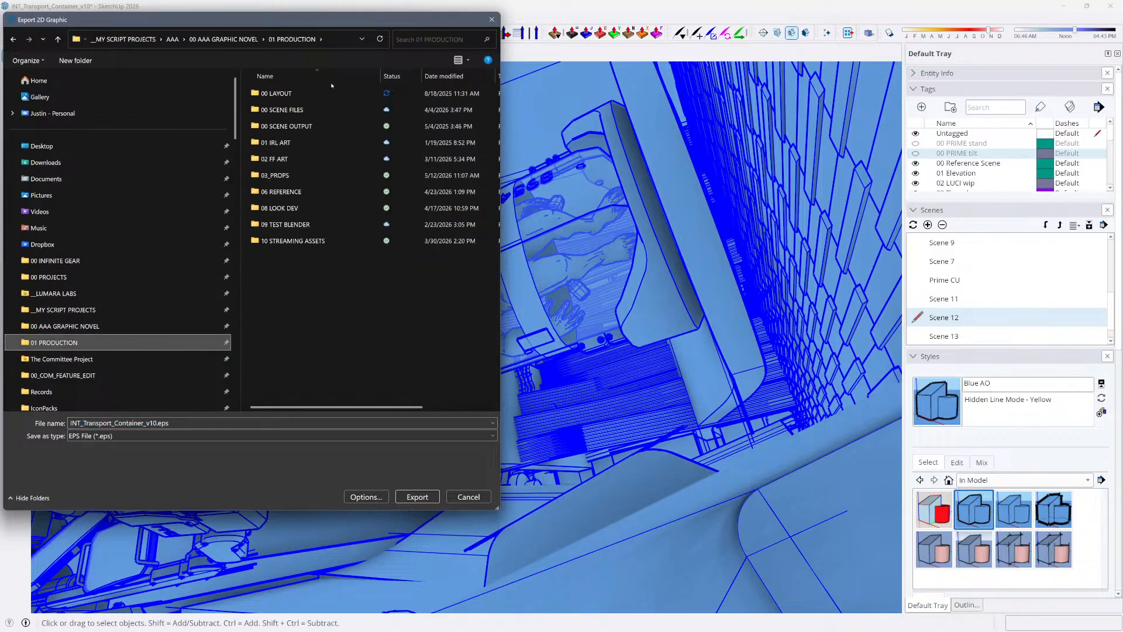
pyautogui.doubleClick(334, 93)
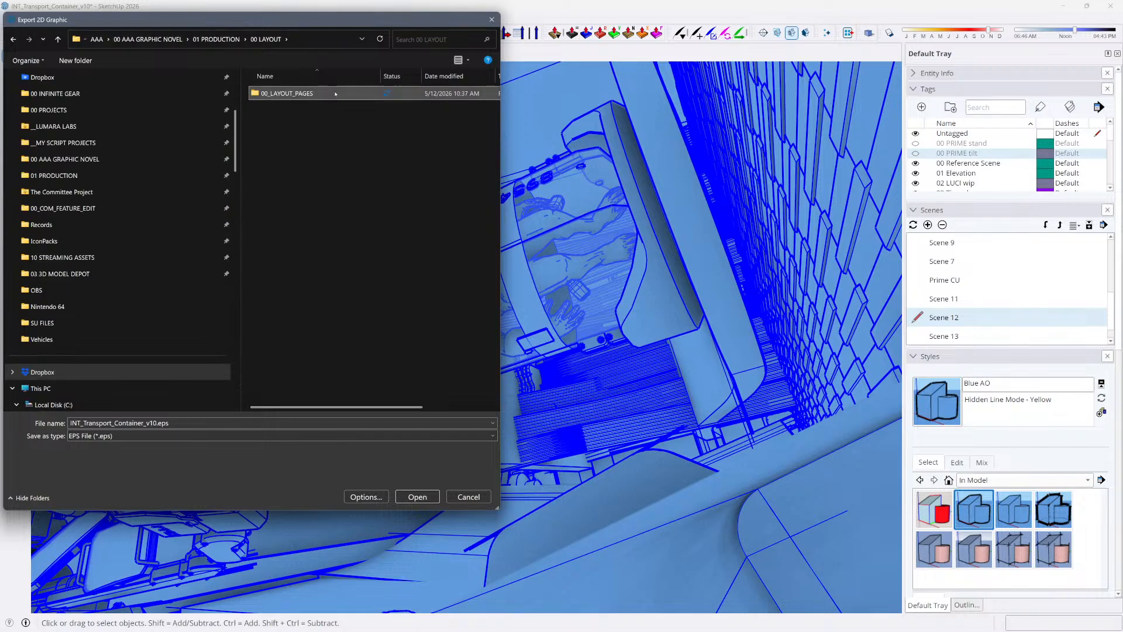
pyautogui.doubleClick(335, 94)
pyautogui.doubleClick(336, 94)
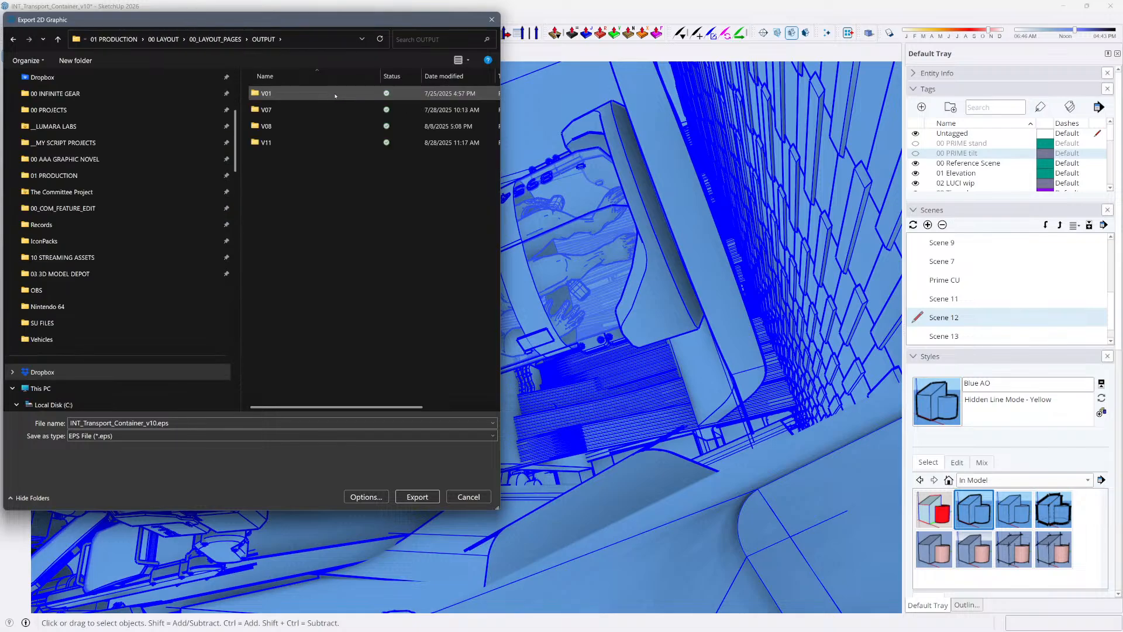
pyautogui.click(335, 94)
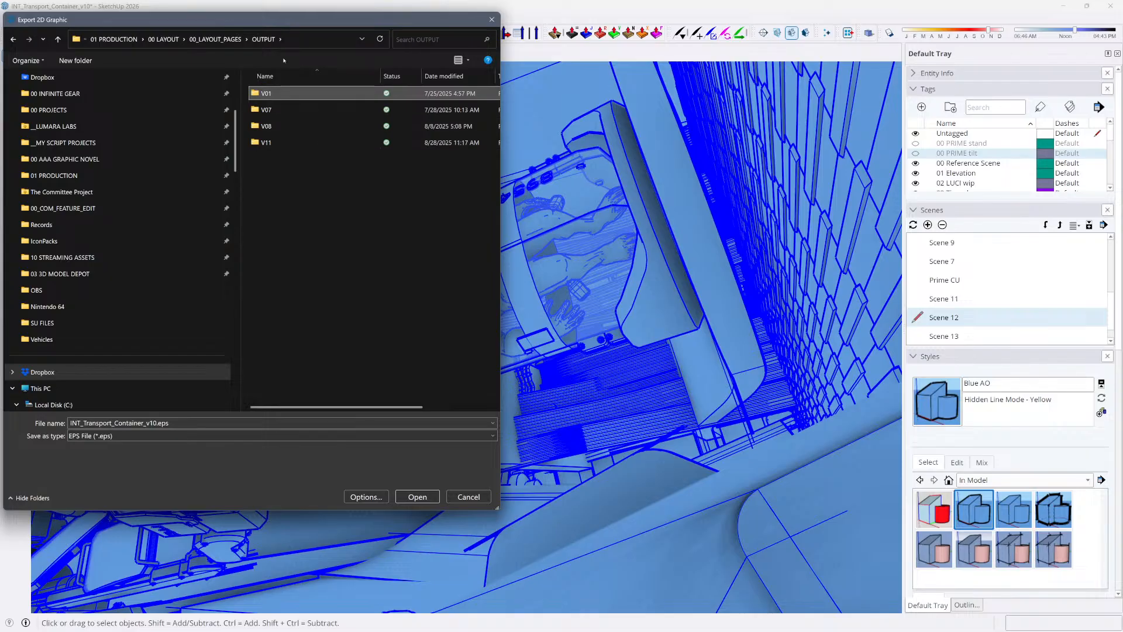
pyautogui.click(216, 39)
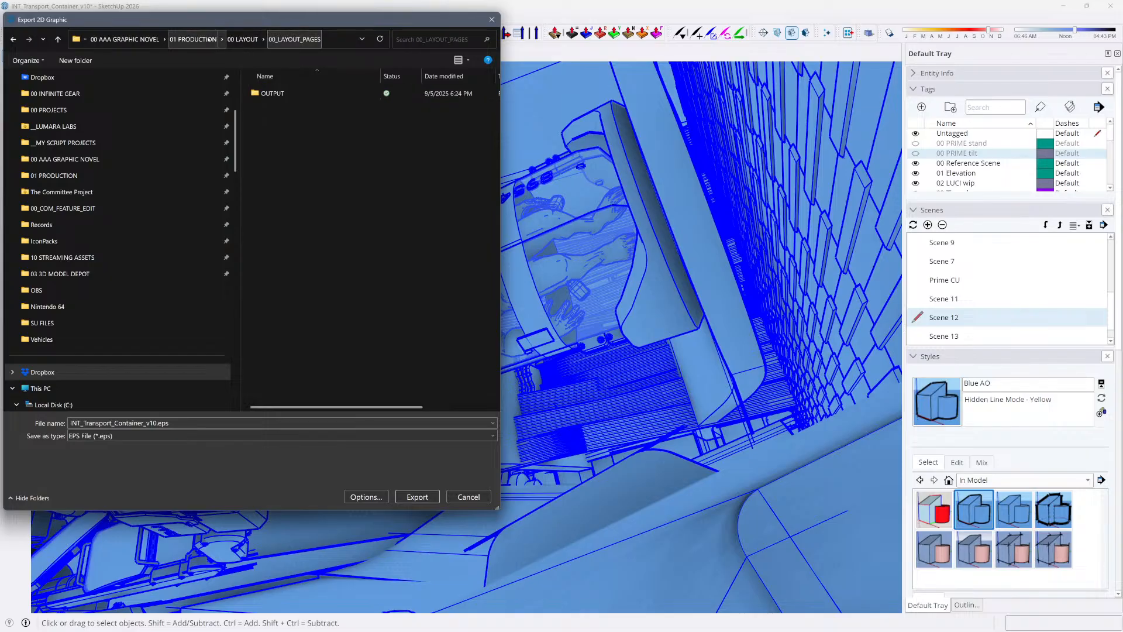
pyautogui.click(252, 41)
pyautogui.click(232, 41)
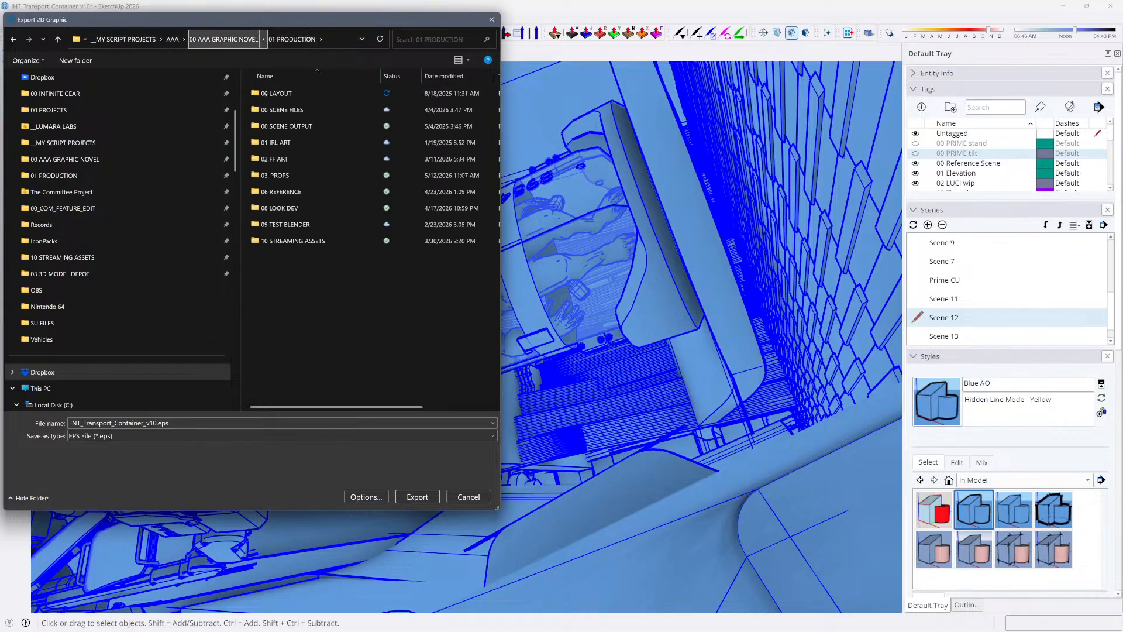
# Browse the 2D graphic export to the V PRIME WAKES folder inside 00 SCENE OUTPUT, ACT 1
pyautogui.doubleClick(292, 126)
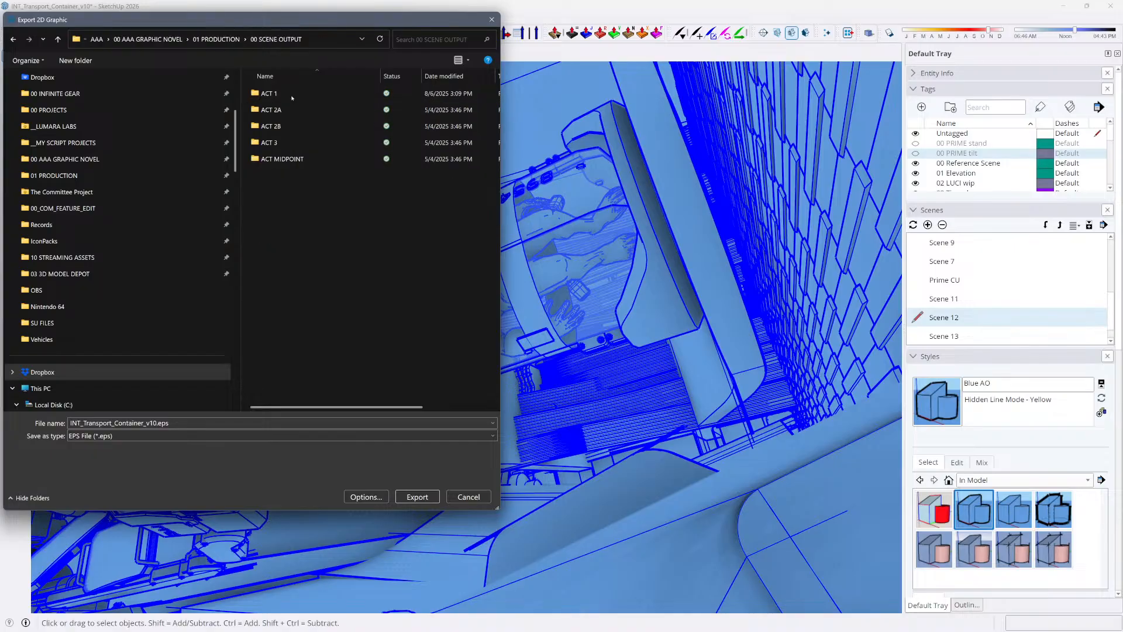
pyautogui.doubleClick(292, 95)
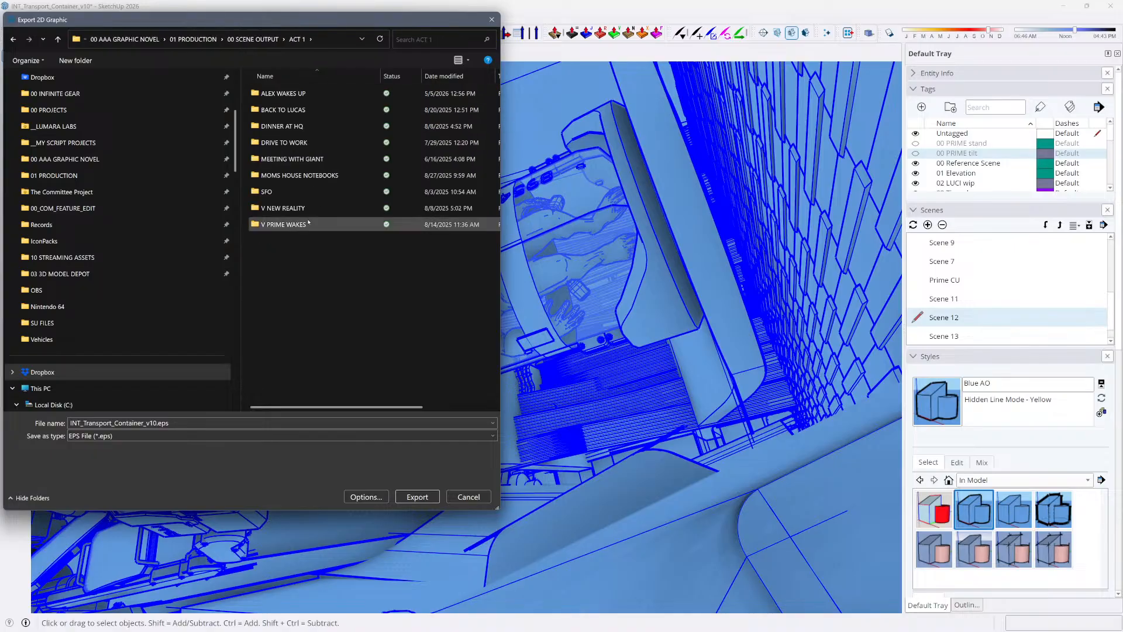
pyautogui.doubleClick(287, 224)
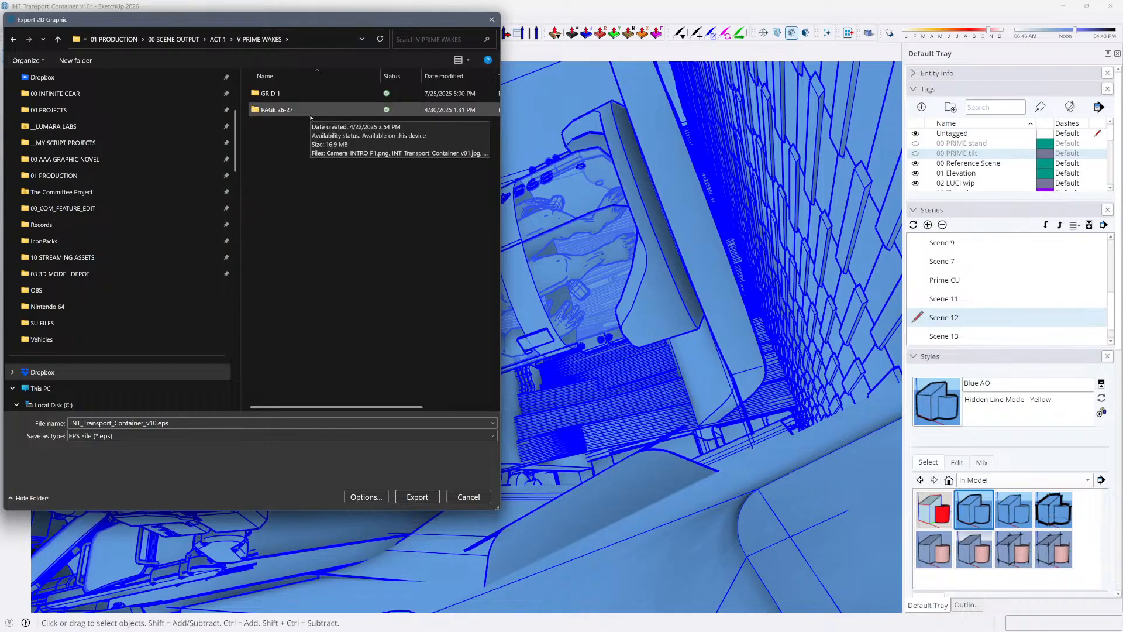
# Name the export INT_Transport_Container_vCU and try to export Scene 12 as an EPS file
pyautogui.click(181, 426)
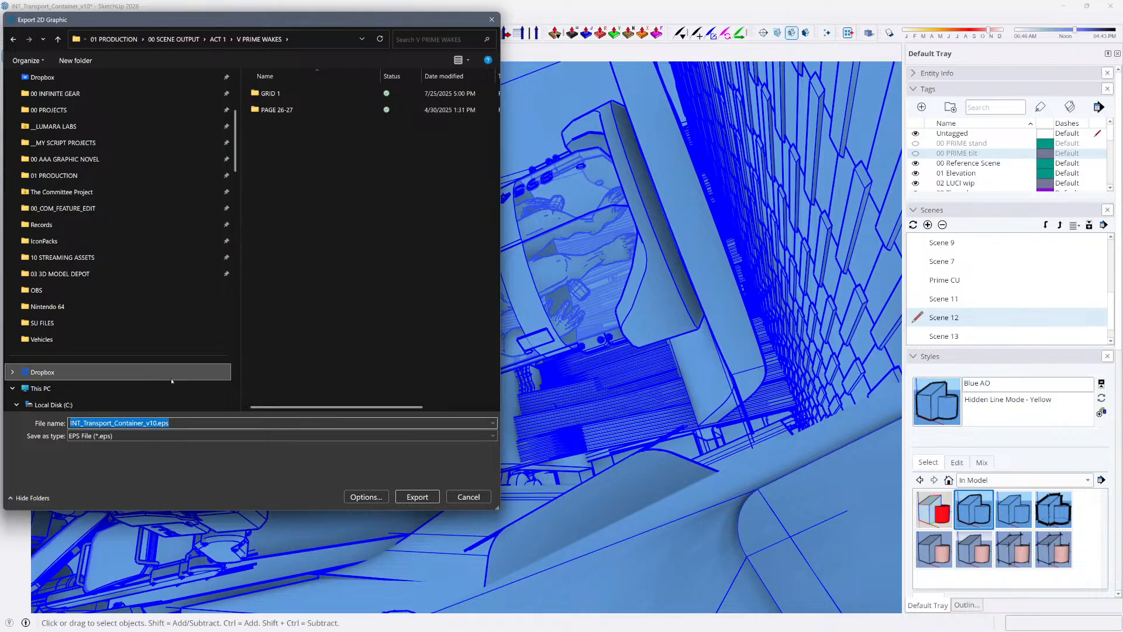
pyautogui.click(151, 423)
pyautogui.moveTo(150, 423); pyautogui.dragTo(362, 360)
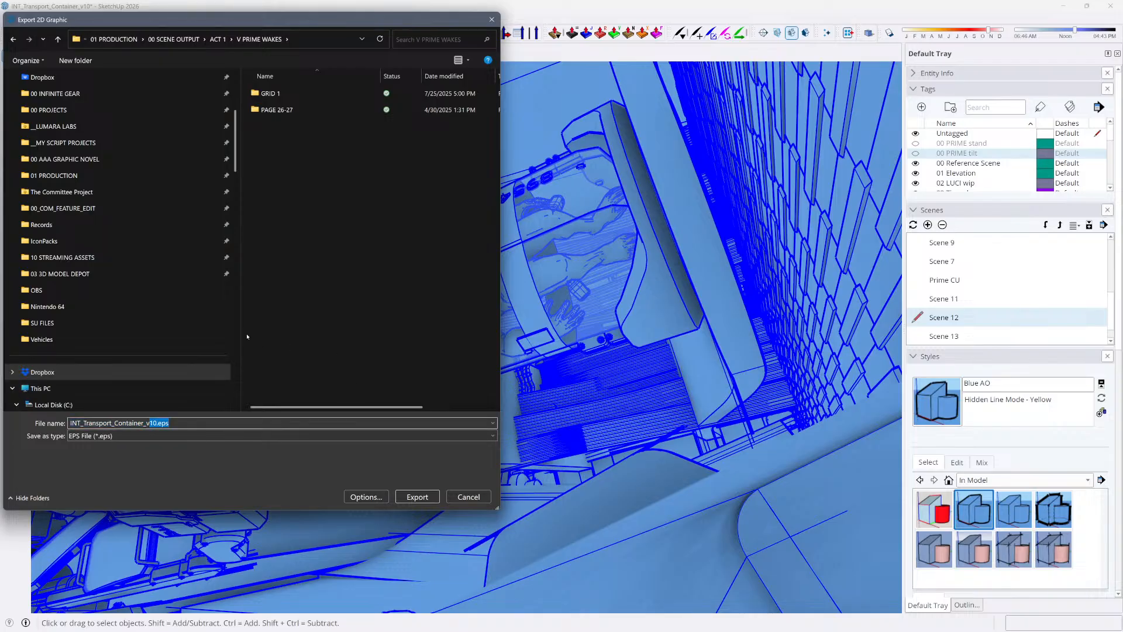
pyautogui.write('CU')
pyautogui.press('Return')
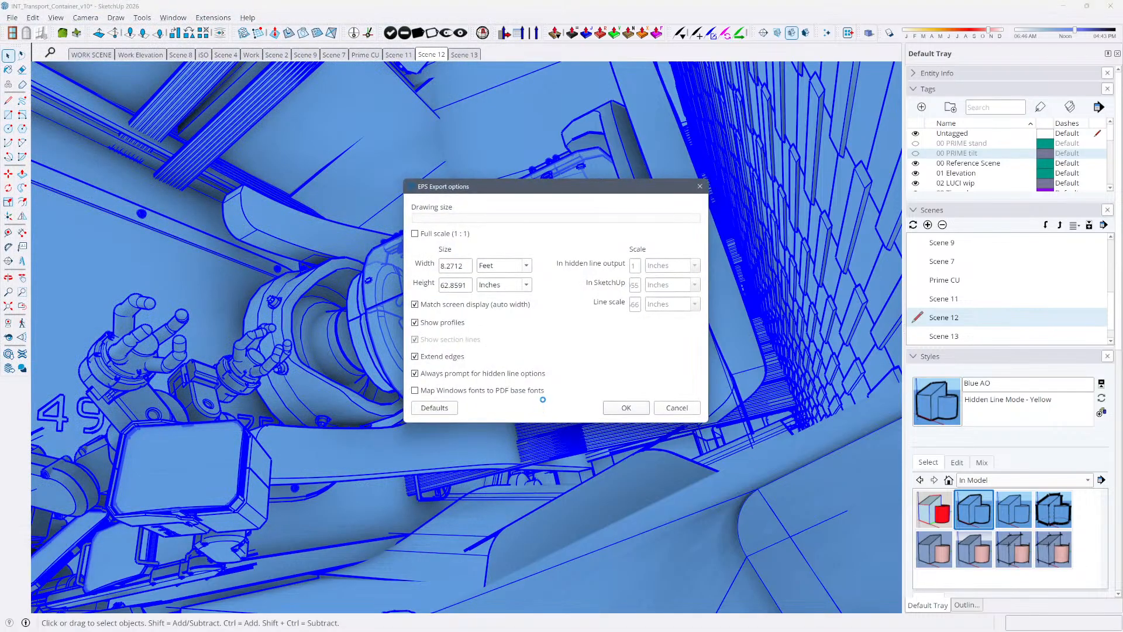
pyautogui.click(701, 187)
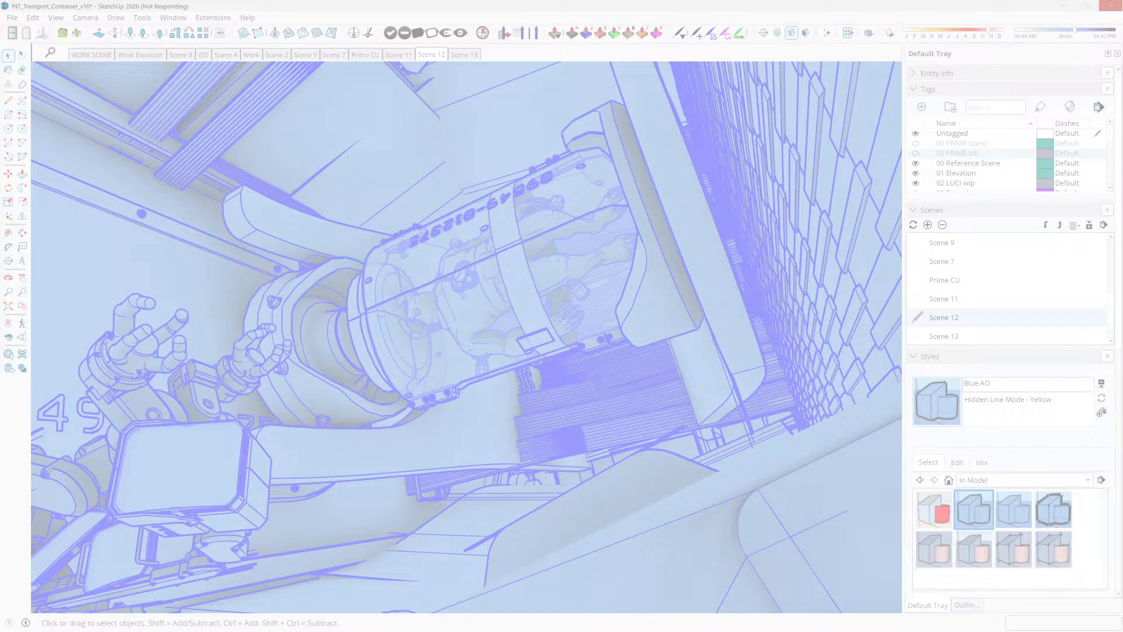
pyautogui.click(122, 8)
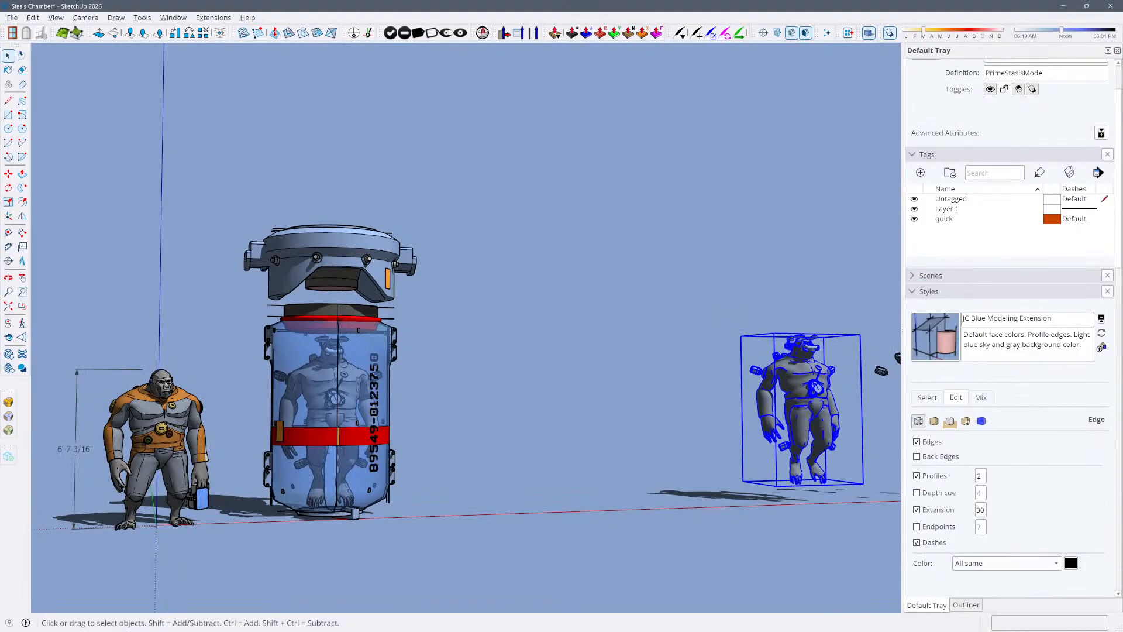
# Switch to the Stasis Chamber model, inspect the stasis unit from several angles, and clear the selection
pyautogui.hotkey('ctrl', 't')
pyautogui.scroll(3, 375, 389)
pyautogui.click(357, 381)
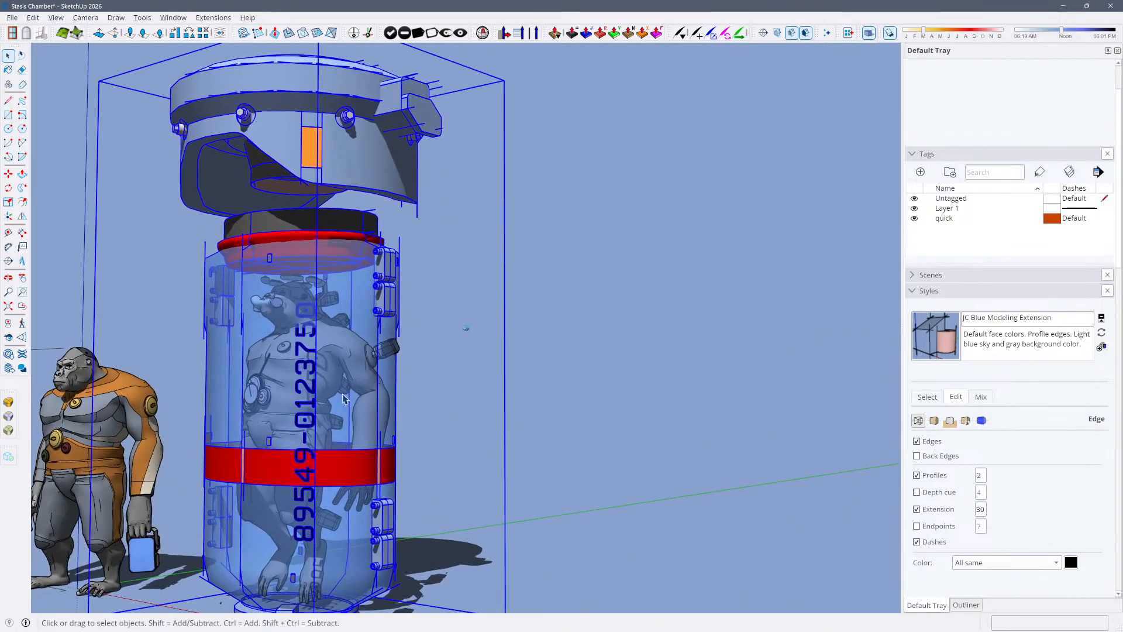
pyautogui.scroll(5, 346, 375)
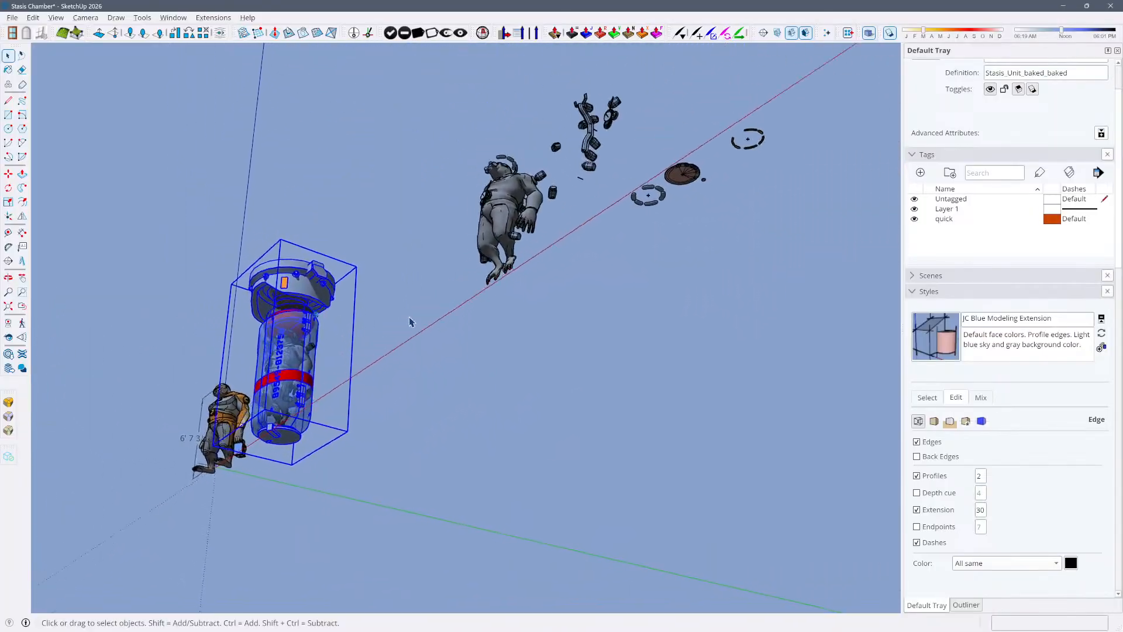
pyautogui.click(427, 297)
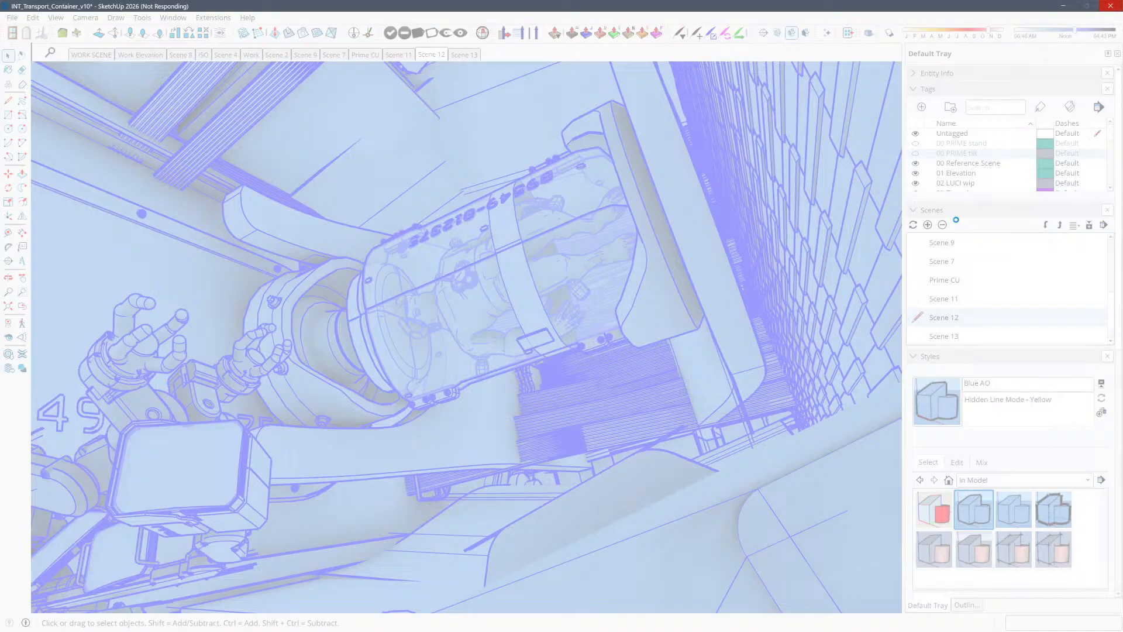
# Force-close the unresponsive INT_Transport_Container_v10 window and reopen the model, declining the read-only copy
pyautogui.click(1112, 6)
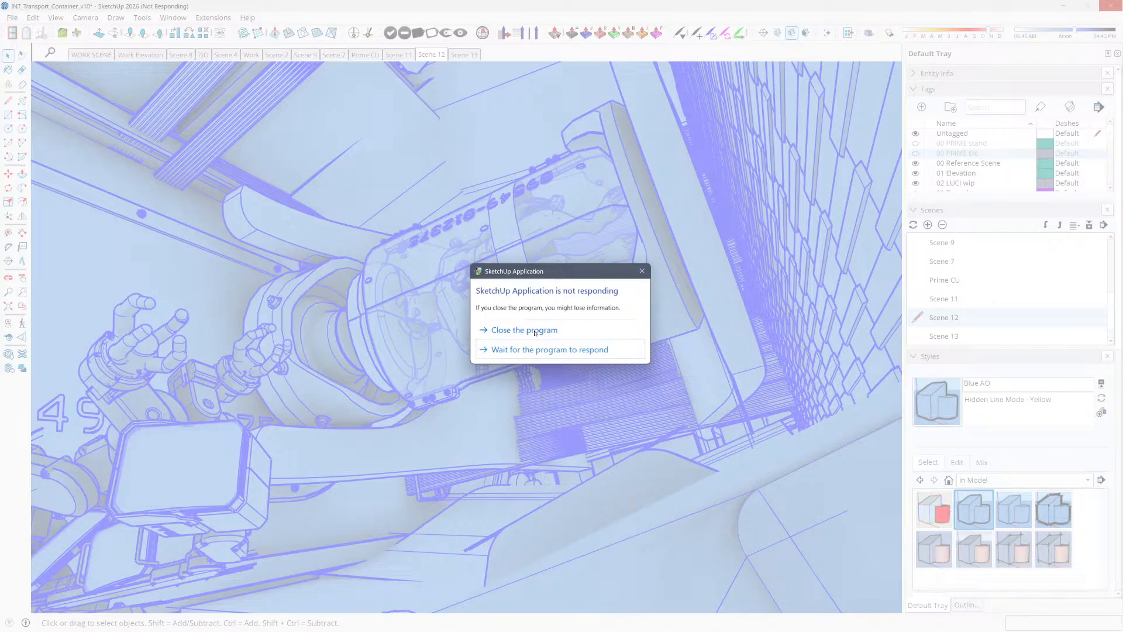
pyautogui.click(536, 331)
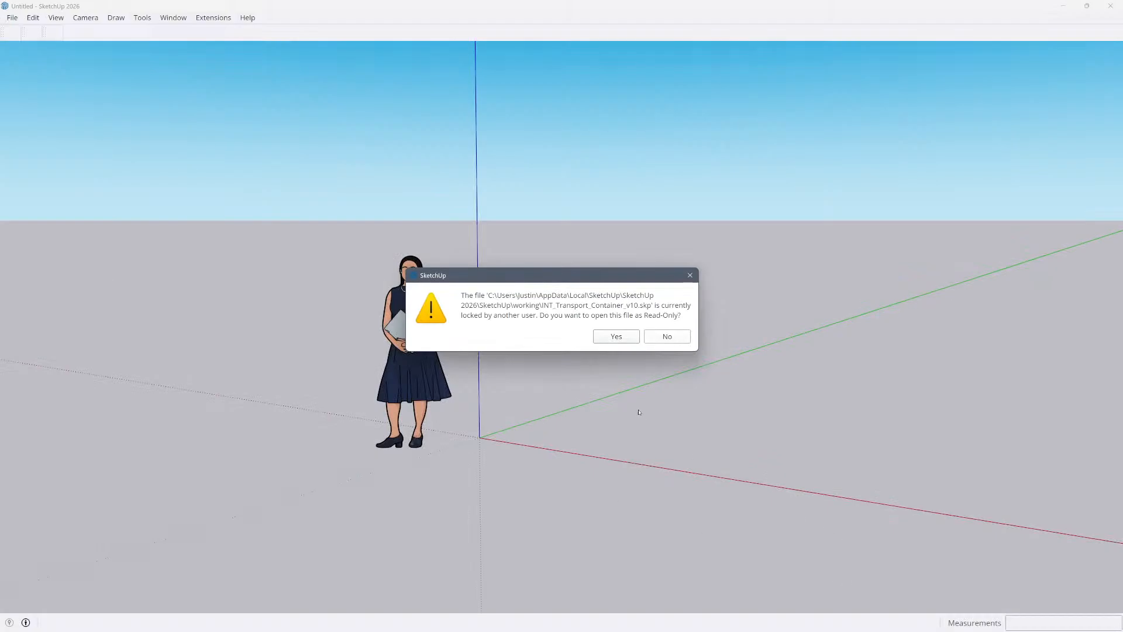
pyautogui.click(658, 339)
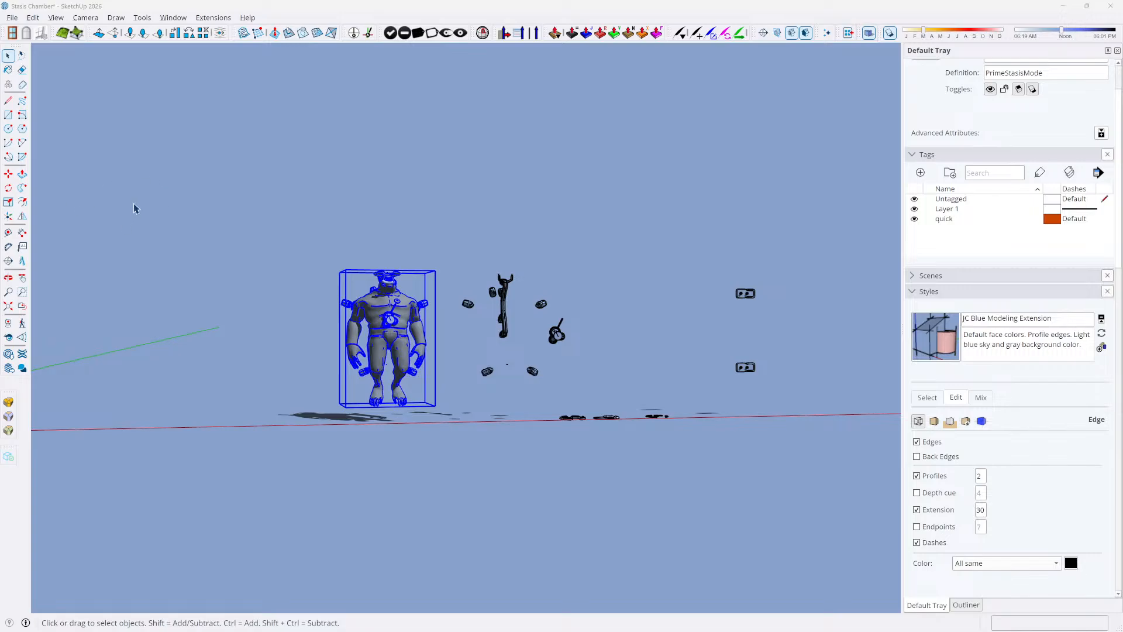
pyautogui.hotkey('ctrl', 'n')
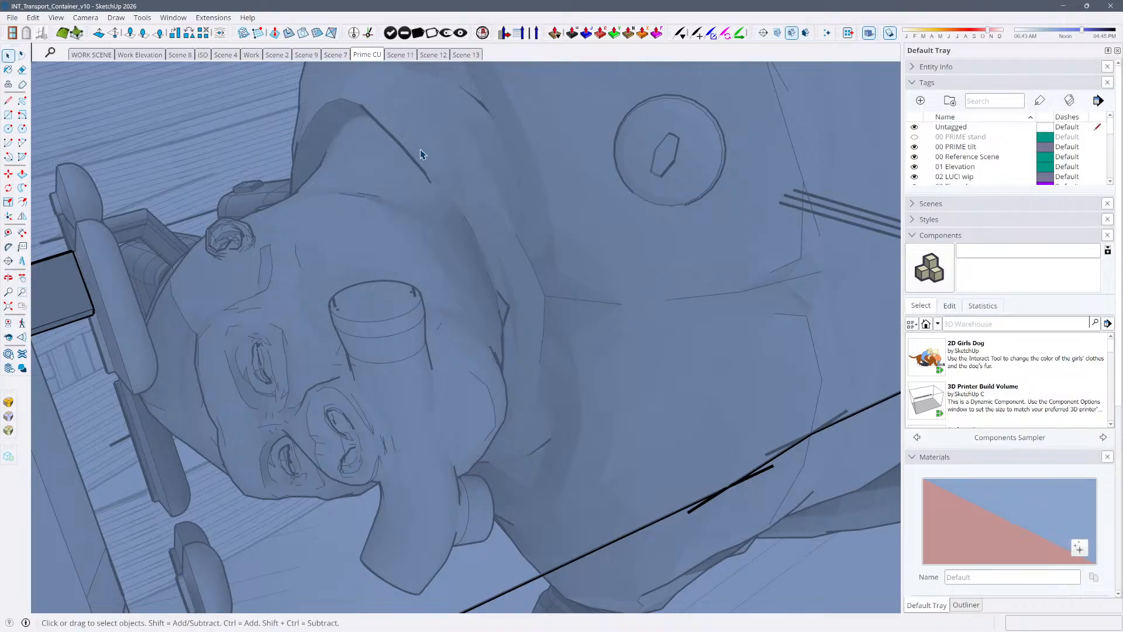
# Review Scene 13, Scene 12 and Scene 11, then return to Scene 12 and close the floating QuadFace Tools toolbar
pyautogui.click(476, 54)
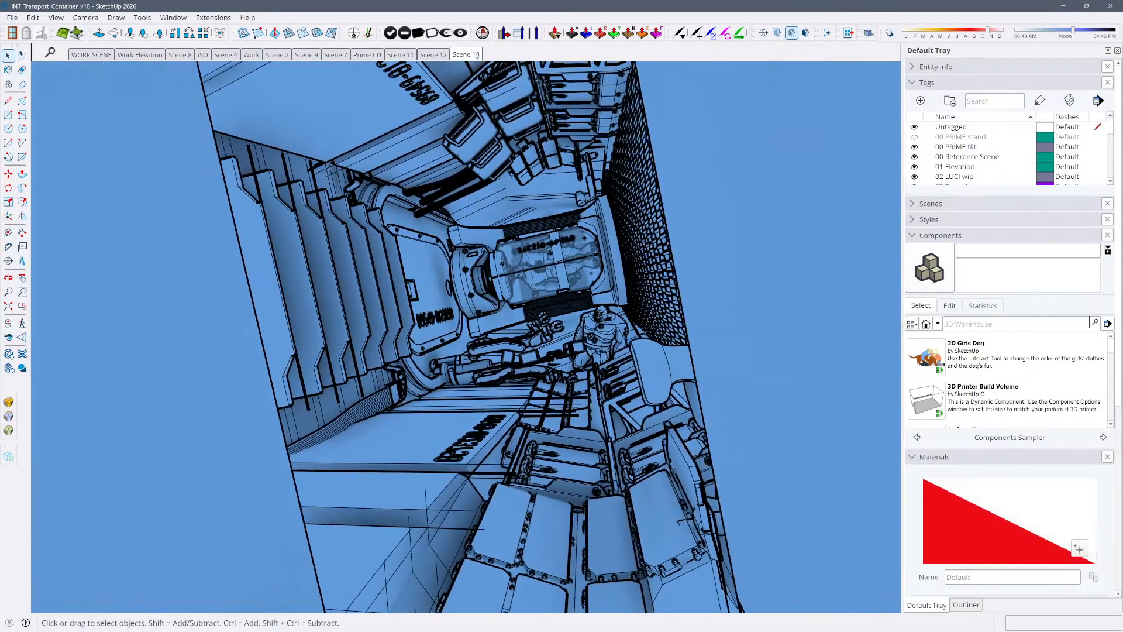
pyautogui.click(435, 55)
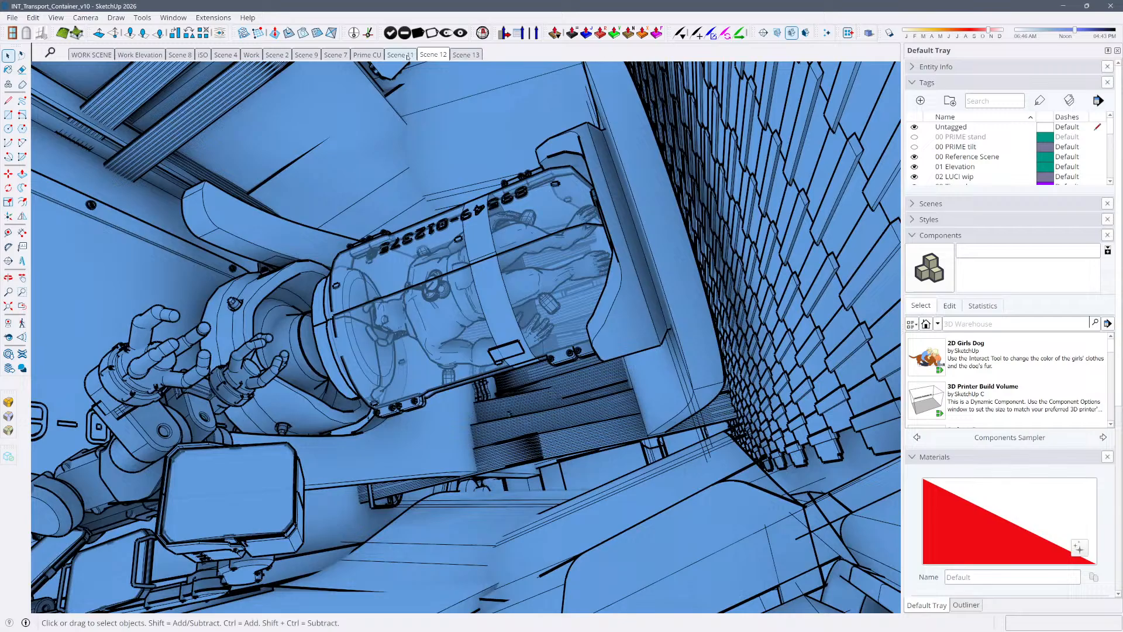
pyautogui.click(408, 55)
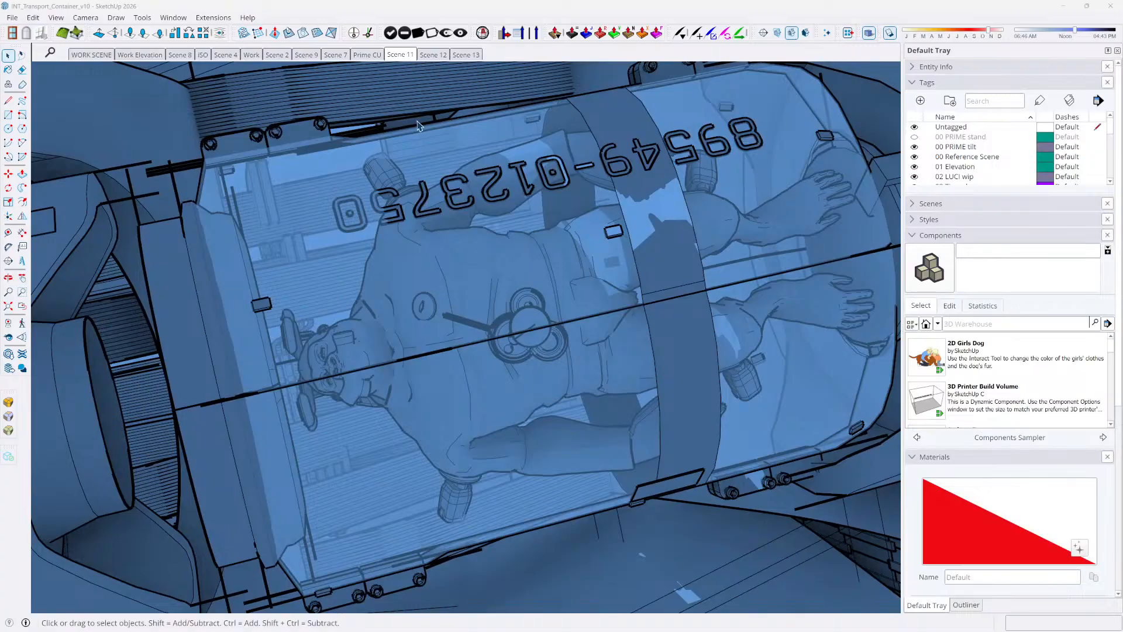
pyautogui.click(433, 54)
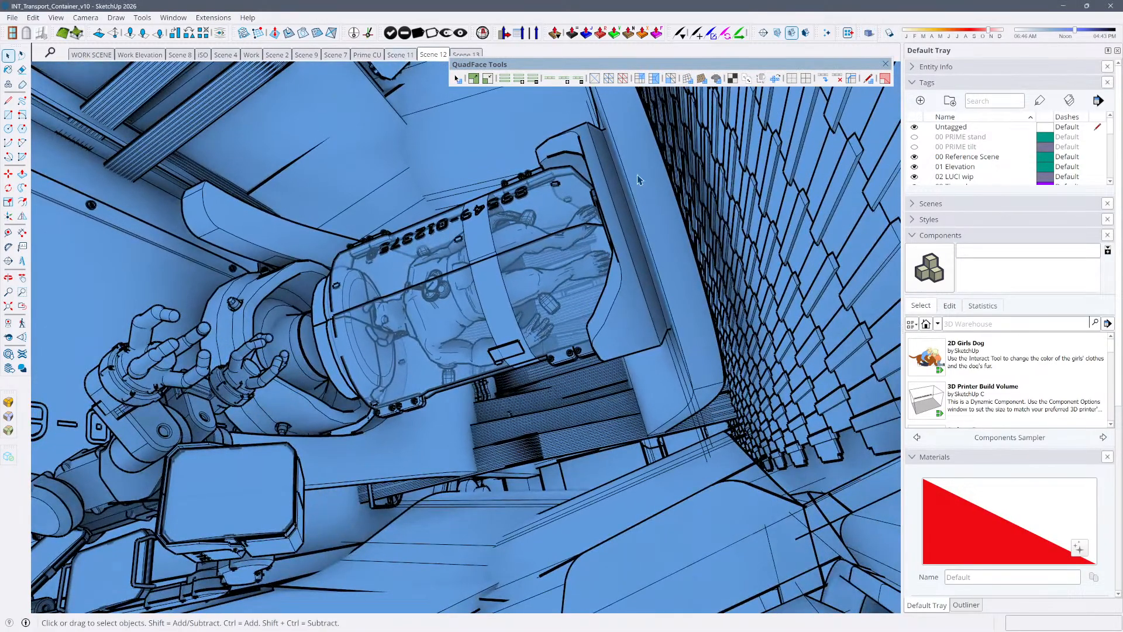
pyautogui.click(885, 65)
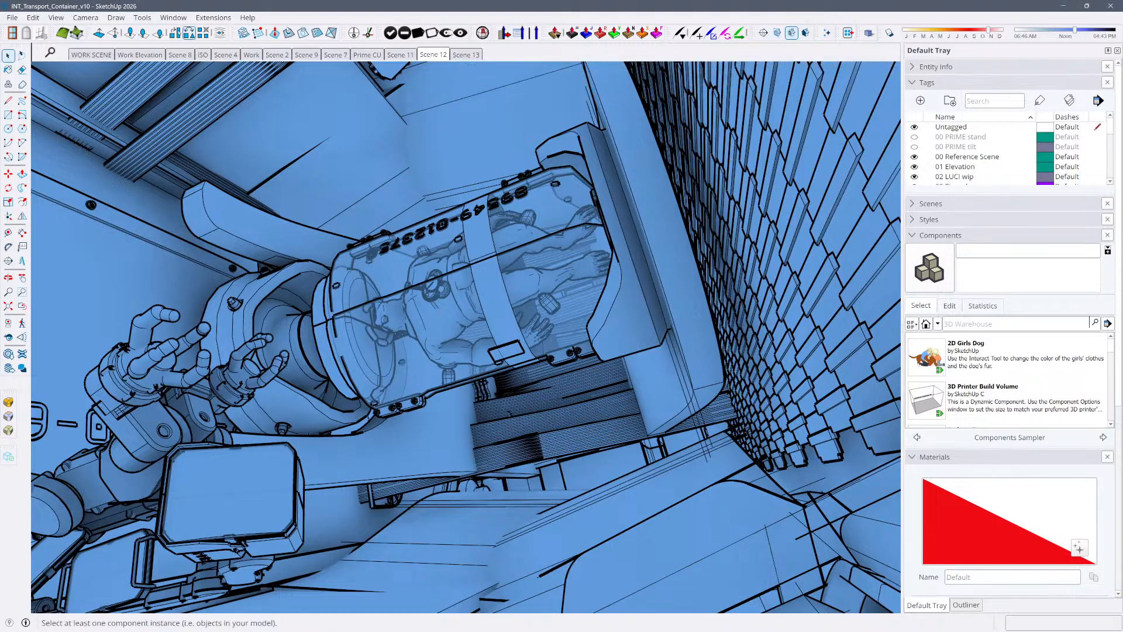
# Start a 2D graphic export of Scene 12 and browse to 01 PRODUCTION, 00 SCENE OUTPUT, ACT 1, V PRIME WAKES
pyautogui.click(12, 18)
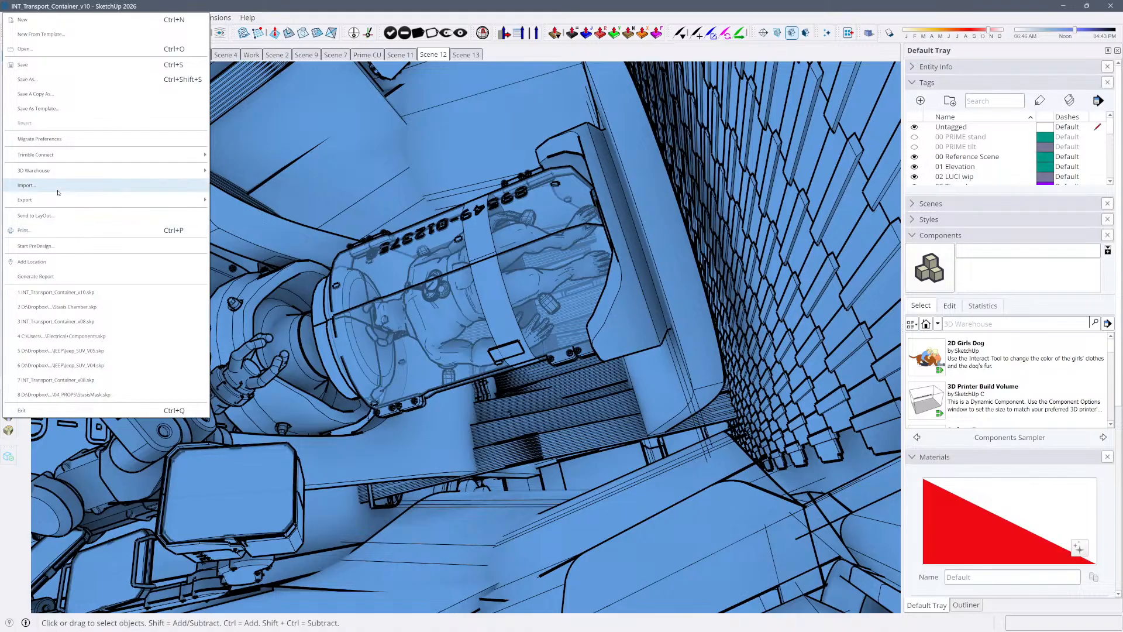
pyautogui.moveTo(60, 202)
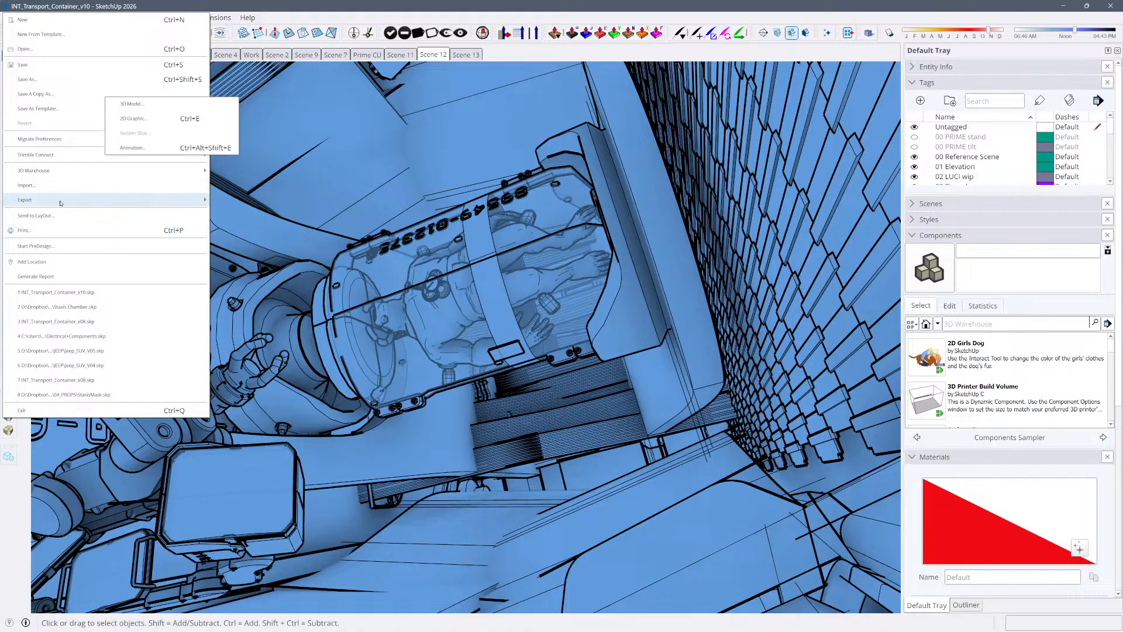
pyautogui.click(212, 119)
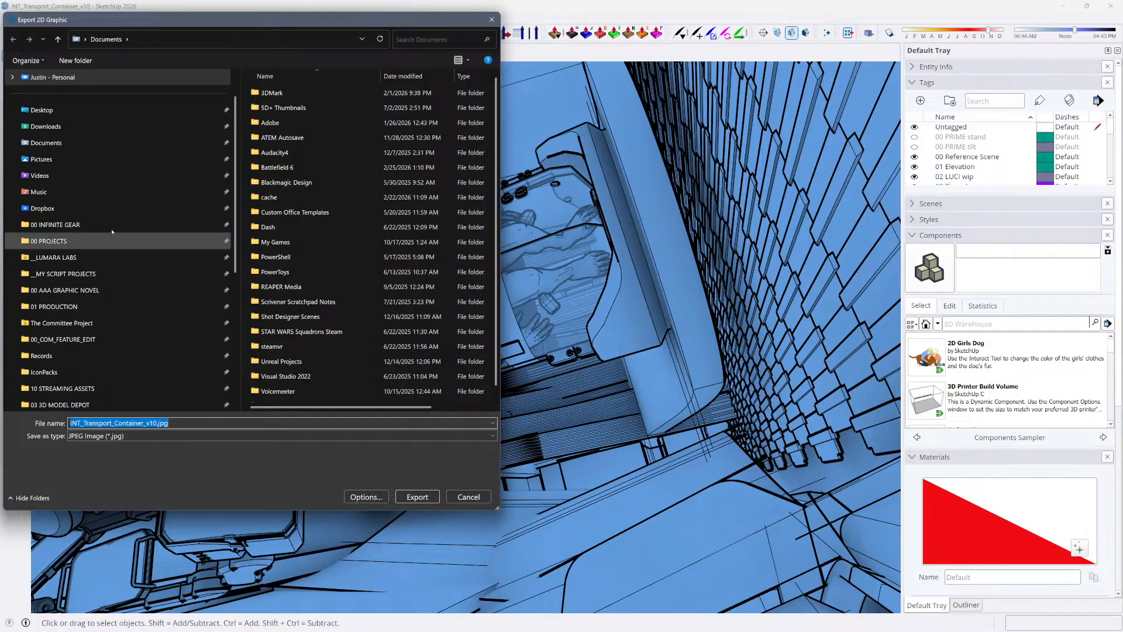
pyautogui.click(82, 307)
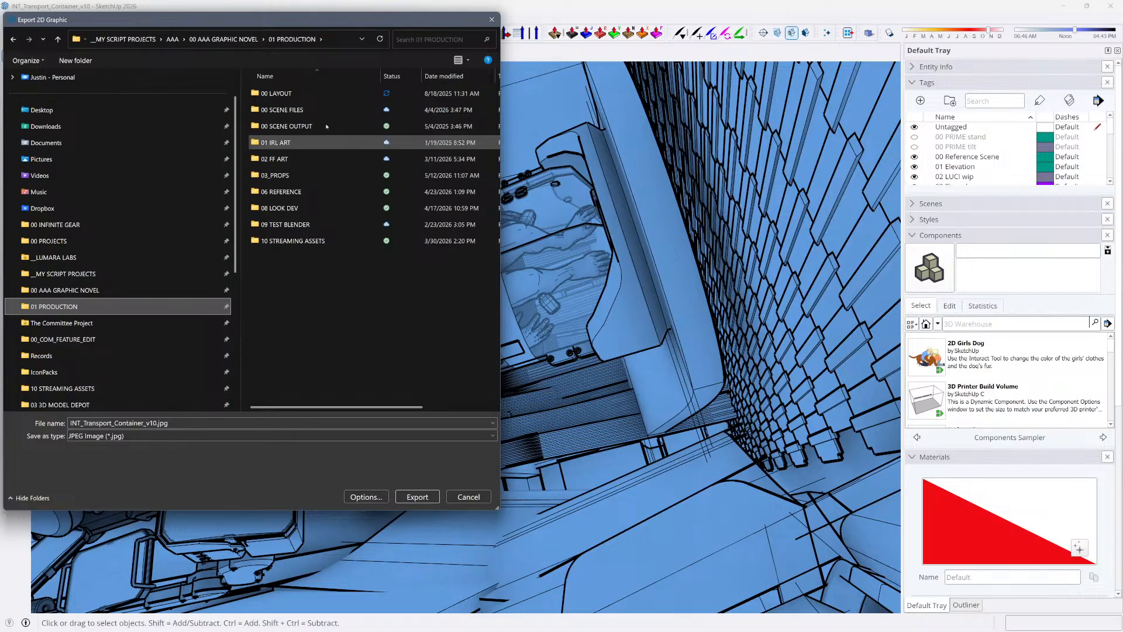
pyautogui.click(326, 127)
pyautogui.doubleClick(325, 126)
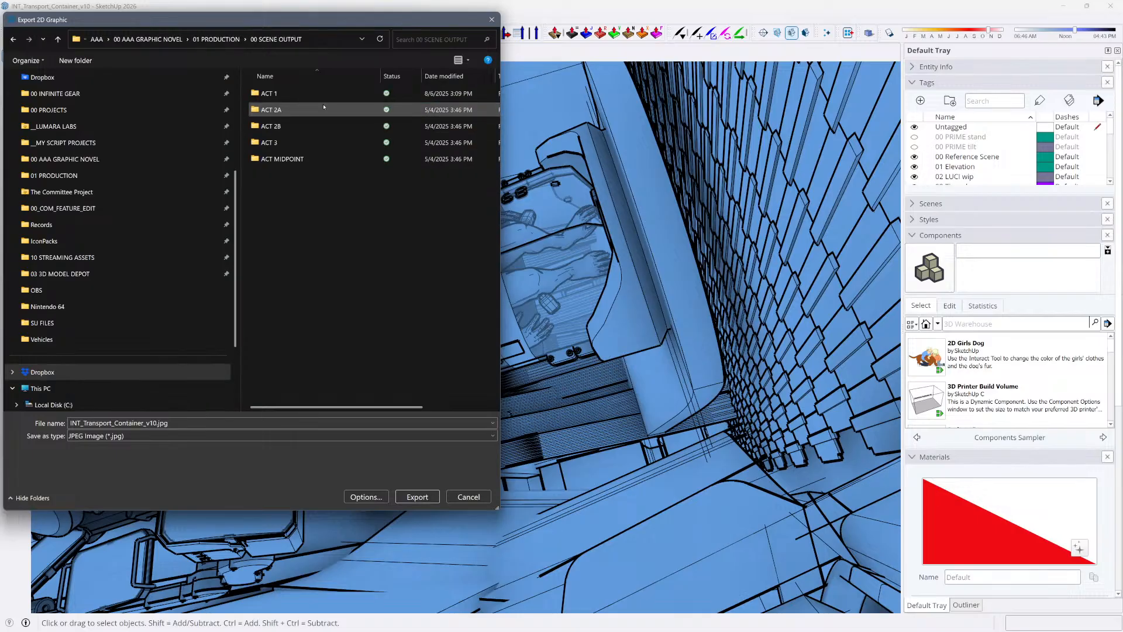
pyautogui.doubleClick(316, 94)
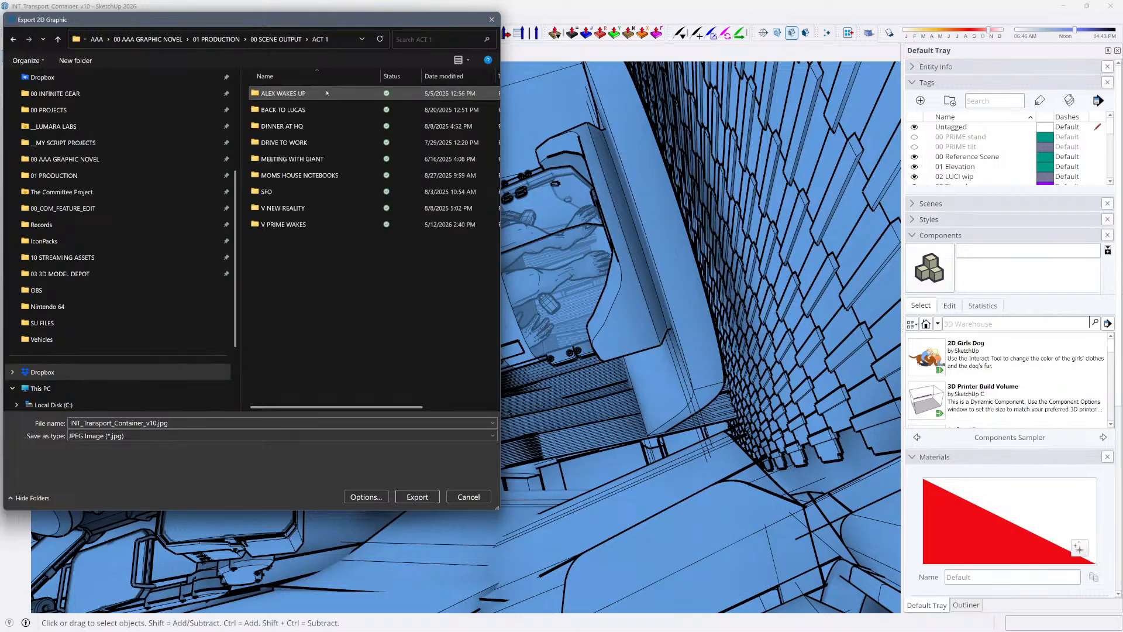
pyautogui.click(316, 224)
pyautogui.doubleClick(306, 225)
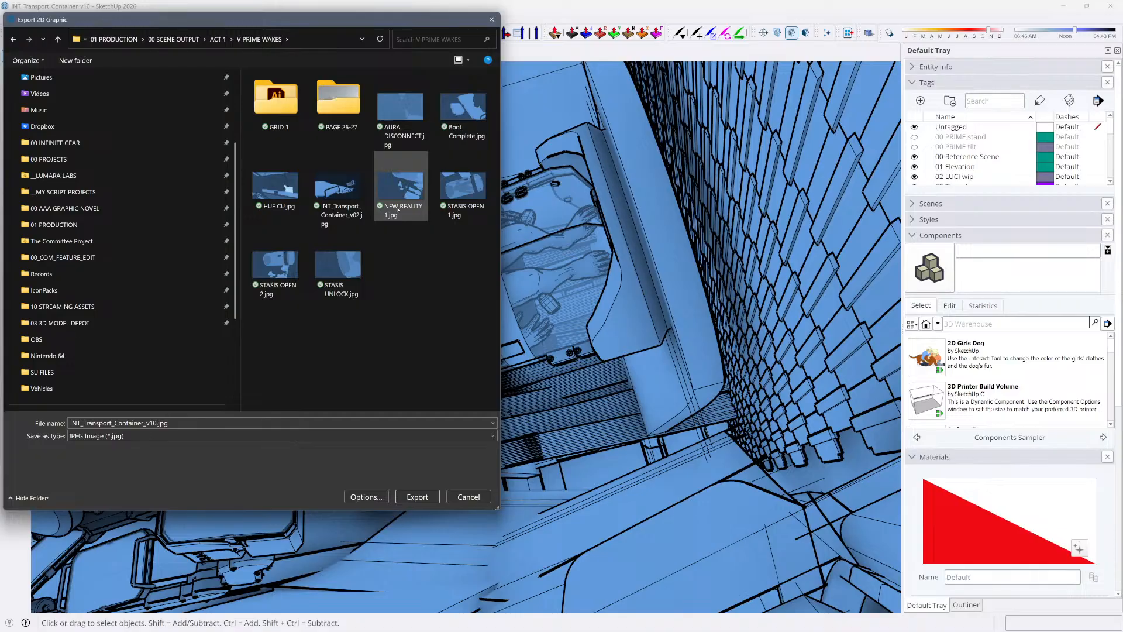
# Name the file INT_Transport_Container_vCU and export Scene 12 as a JPEG image
pyautogui.click(151, 424)
pyautogui.moveTo(150, 424); pyautogui.dragTo(199, 423)
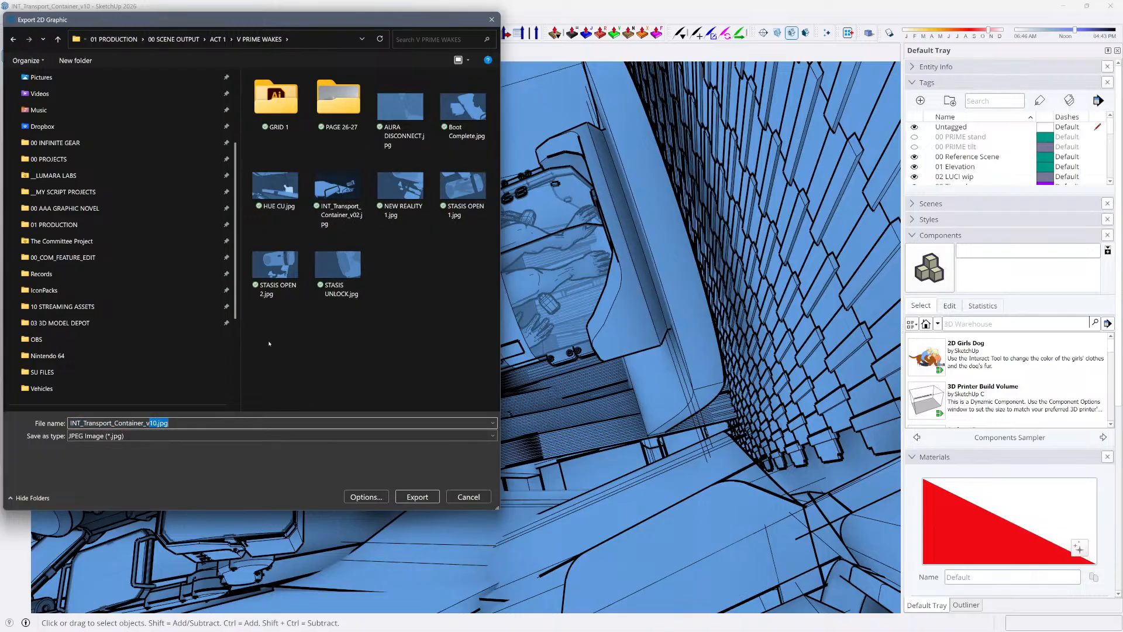
pyautogui.write('cu')
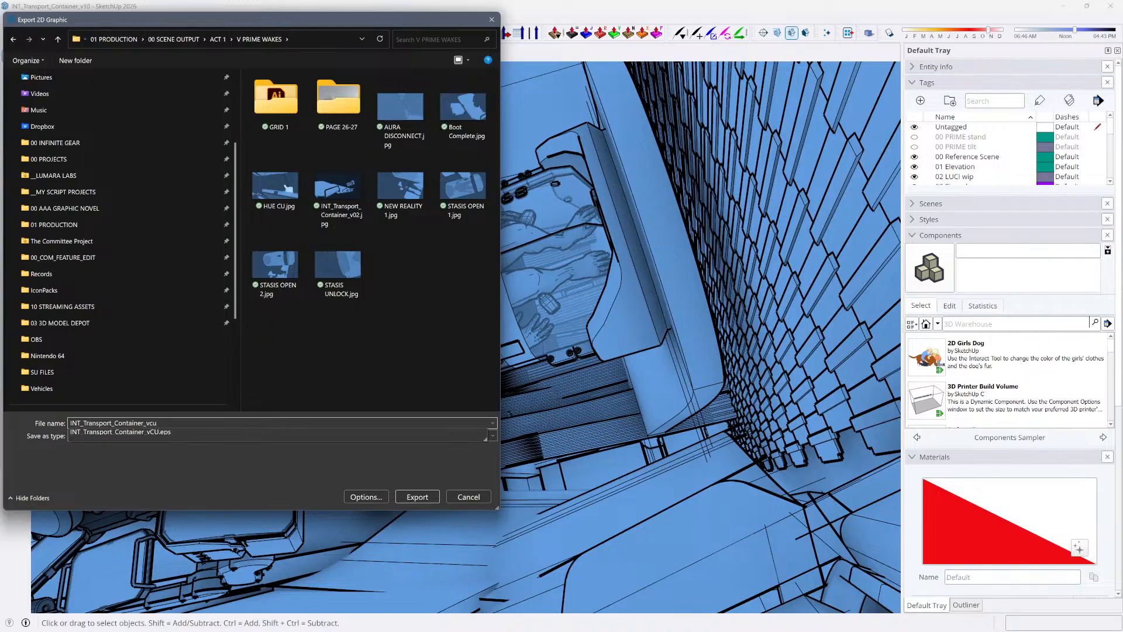
pyautogui.press('BackSpace')
pyautogui.press('BackSpace')
pyautogui.write('CU')
pyautogui.press('Return')
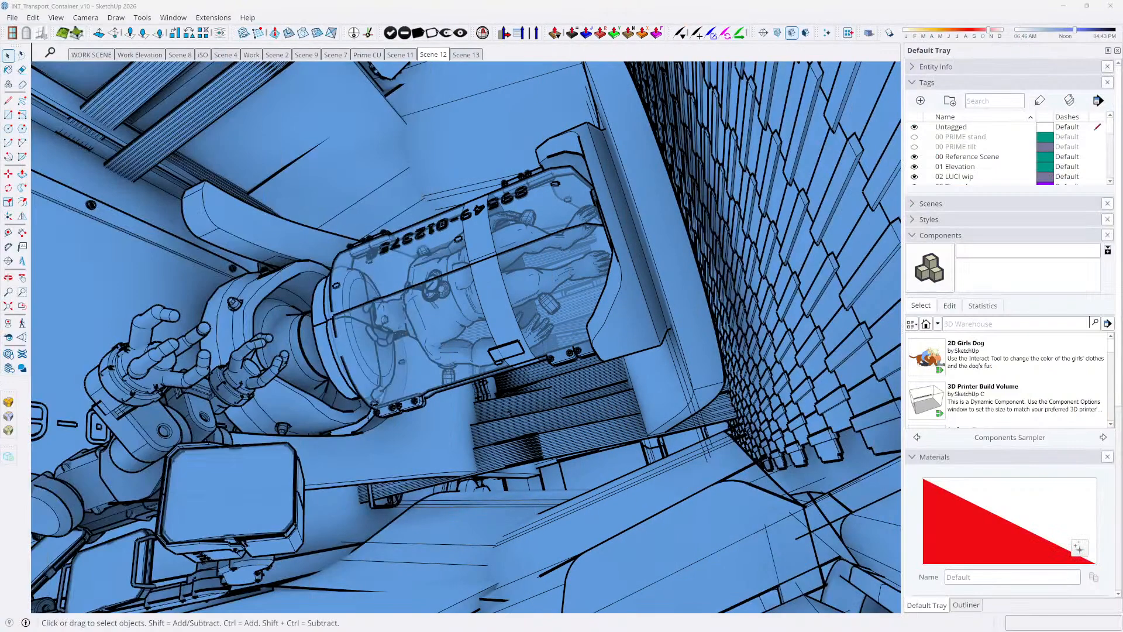
# Select all the geometry in Scene 12 and orbit to a more overhead close view of the hibernation tube
pyautogui.click(516, 401)
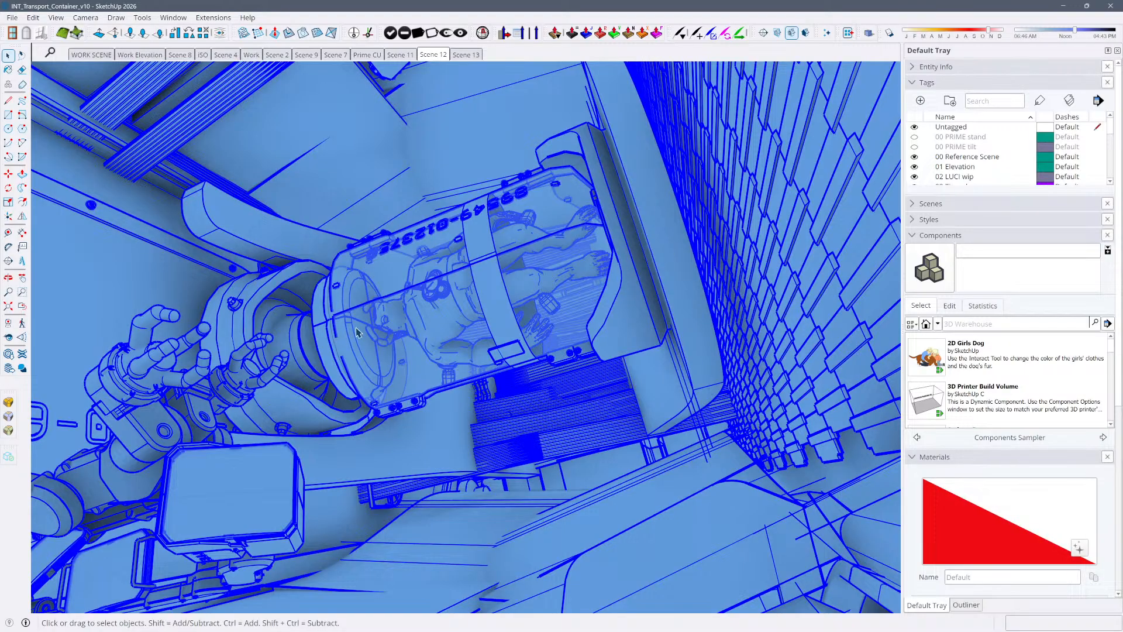
pyautogui.moveTo(358, 332); pyautogui.dragTo(458, 340, button='middle')
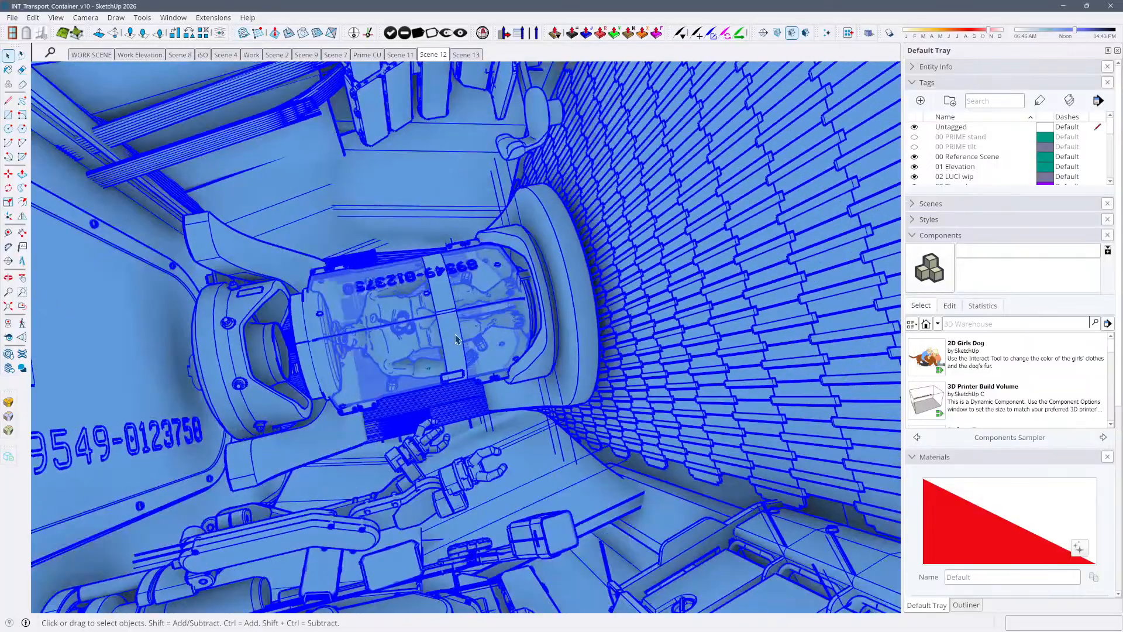
pyautogui.scroll(-5, 458, 340)
pyautogui.scroll(5, 458, 340)
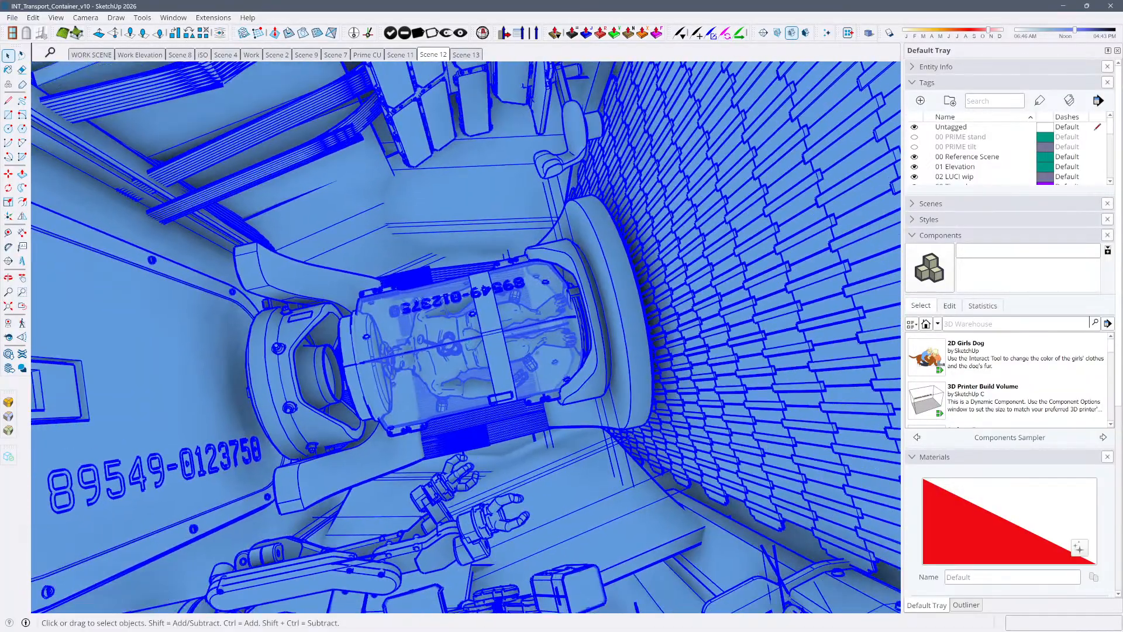
pyautogui.scroll(2, 318, 538)
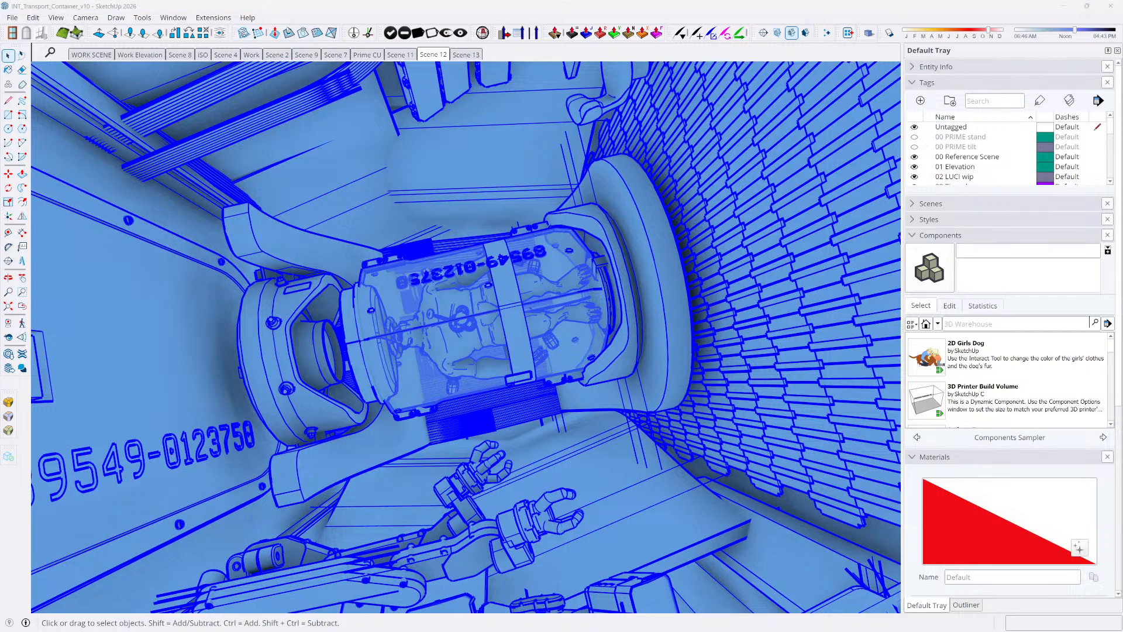
# Switch to InDesign and examine the two tall blue line-art panels on the pages 8-9 spread
pyautogui.hotkey('alt', 'Tab')
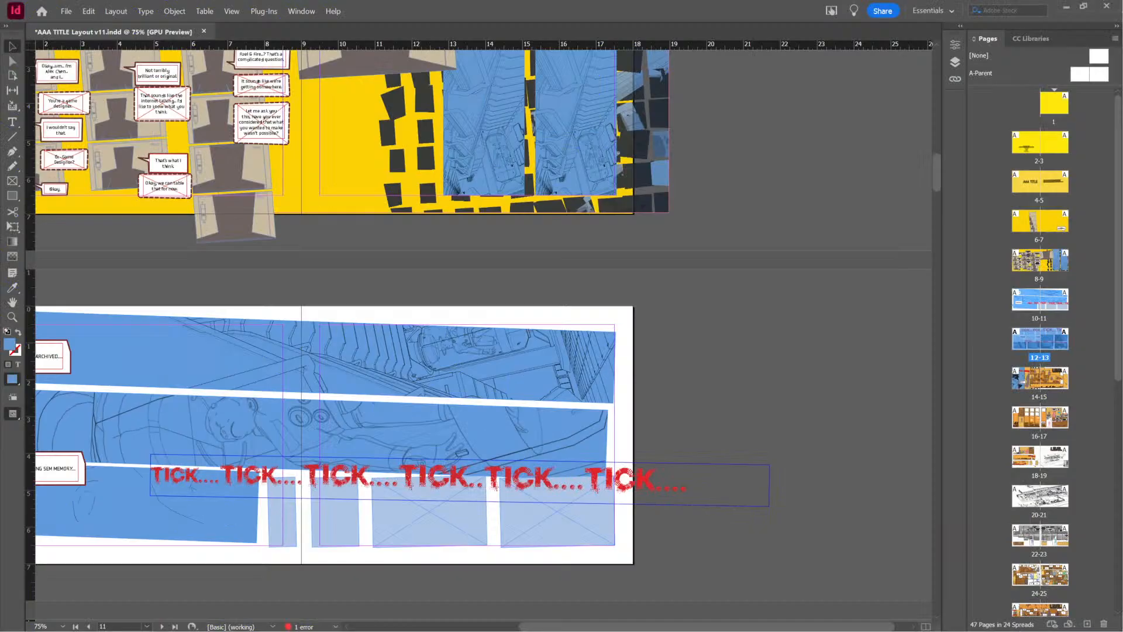
pyautogui.scroll(5, 571, 290)
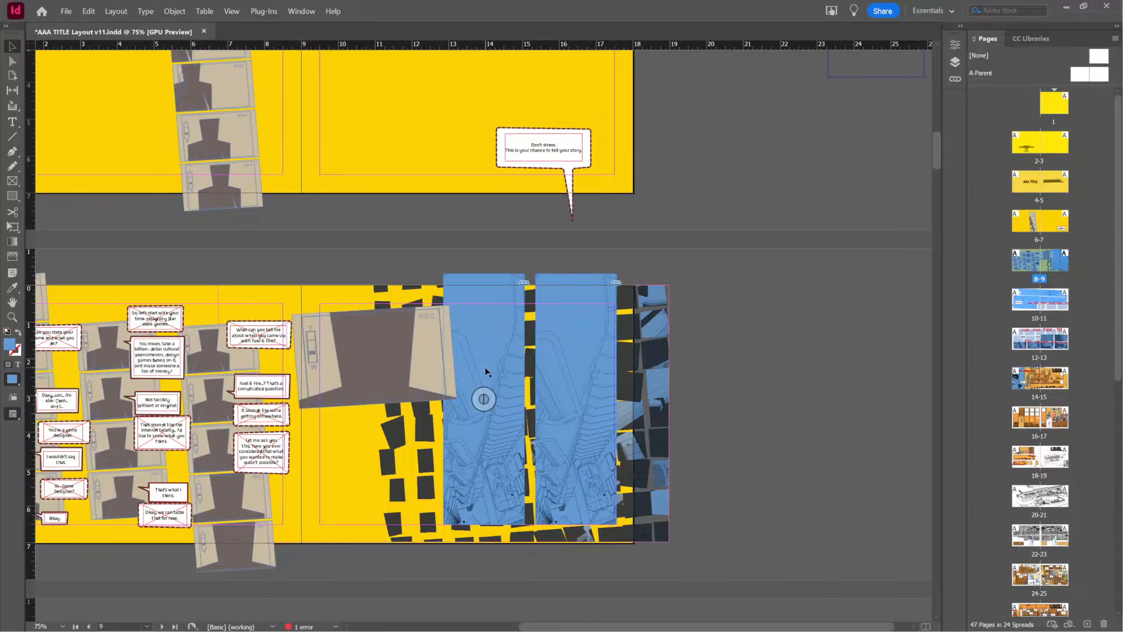
pyautogui.scroll(2, 485, 386)
pyautogui.click(486, 398)
pyautogui.scroll(-6, 511, 373)
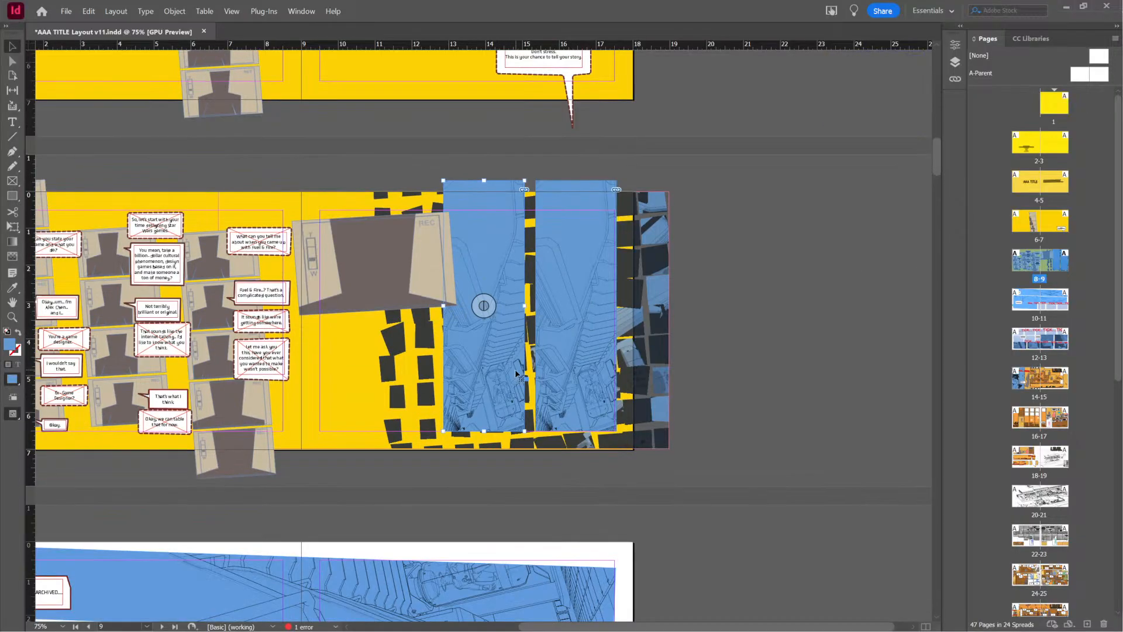
pyautogui.keyDown('shift'); pyautogui.hscroll(-3, 500, 354); pyautogui.keyUp('shift')
pyautogui.scroll(-8, 498, 376)
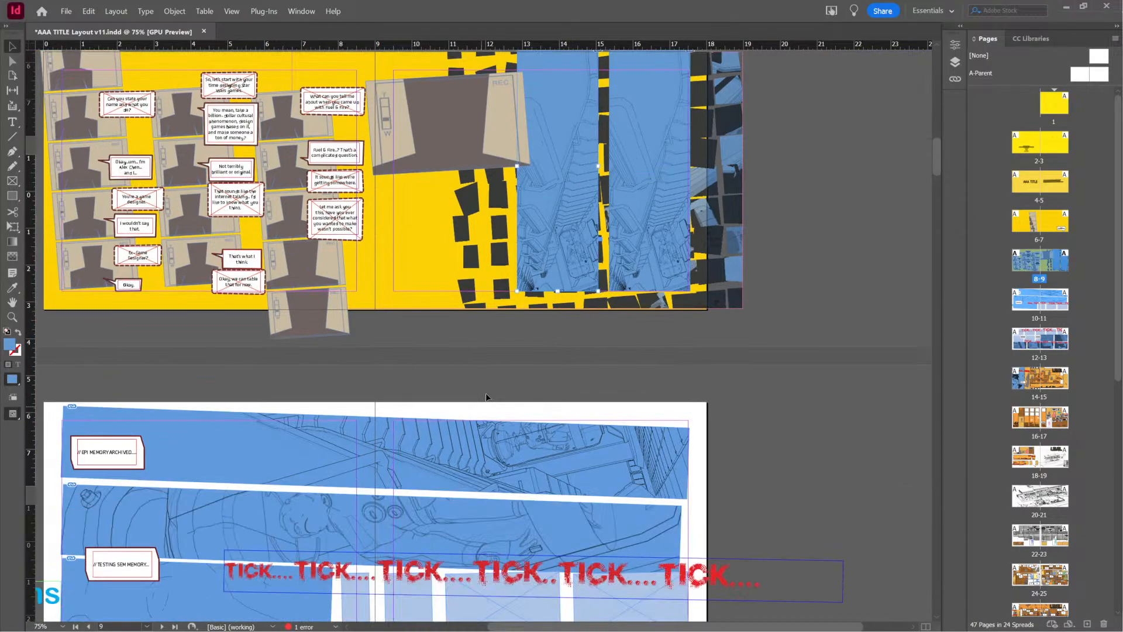
pyautogui.scroll(6, 502, 383)
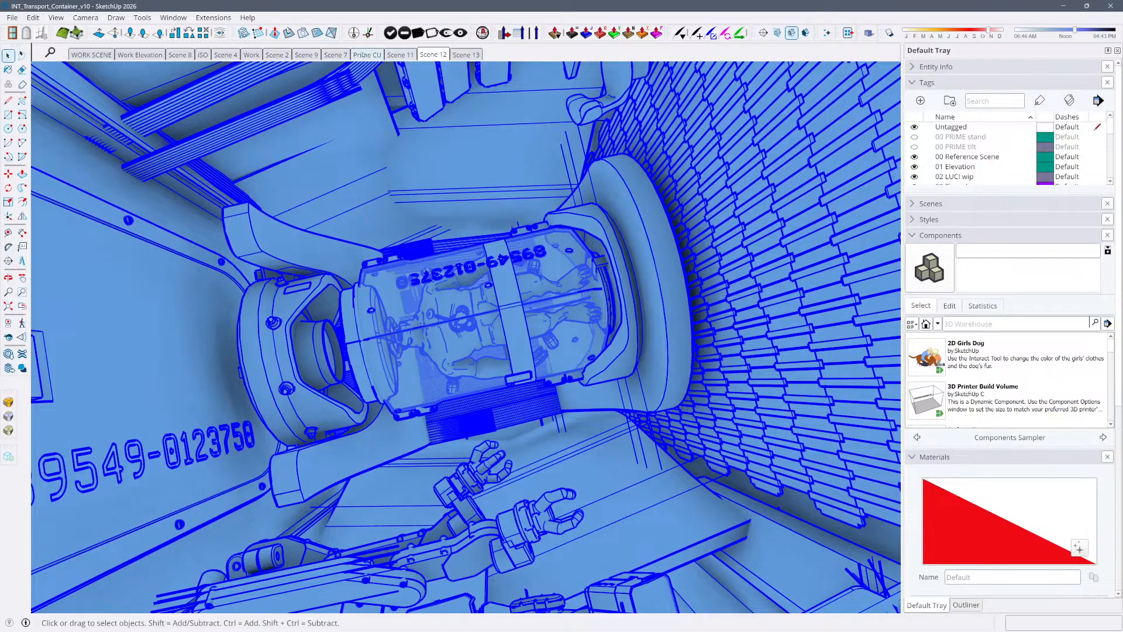
# Show the Prime CU scene in SketchUp and start its 2D graphic export with the file name INT_Transport_Container_vCU.jpg
pyautogui.click(368, 56)
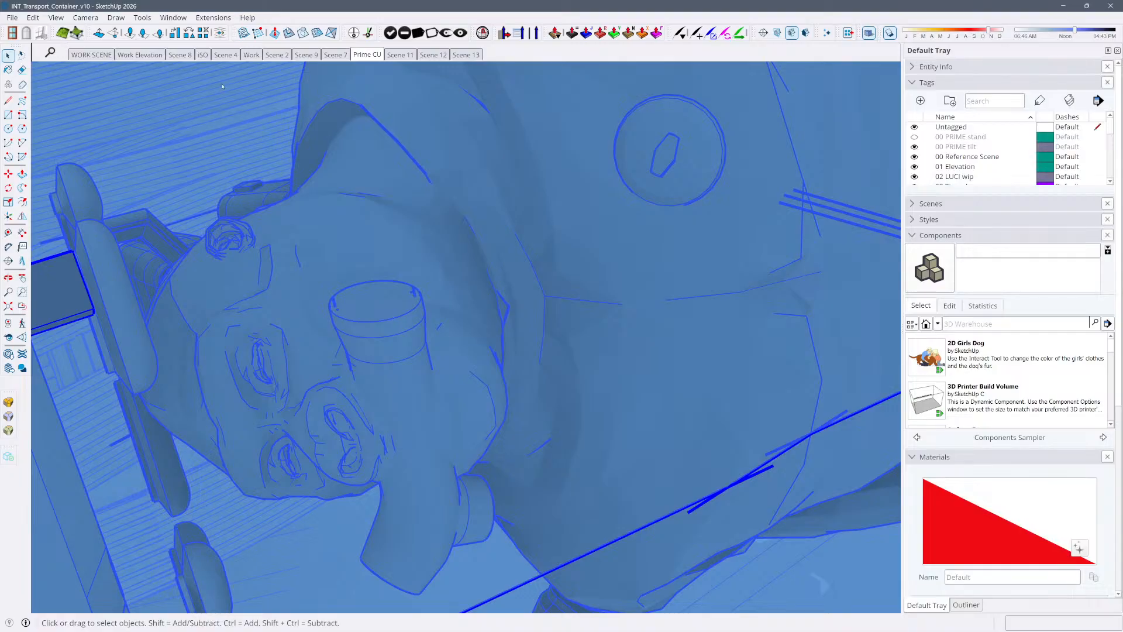
pyautogui.hotkey('ctrl', 'e')
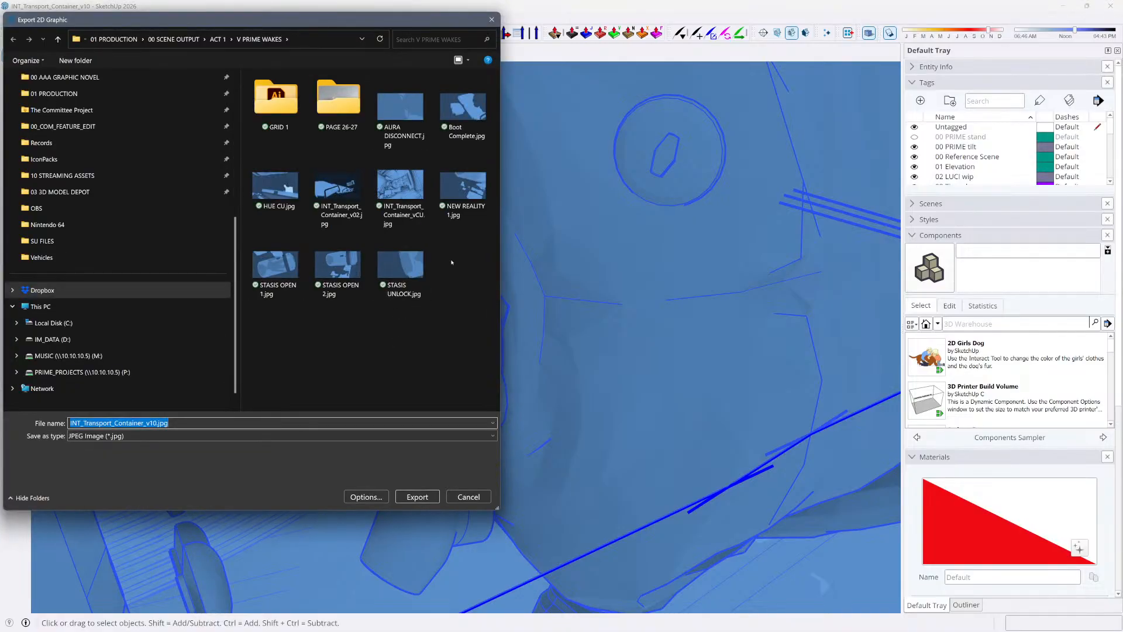
pyautogui.click(401, 199)
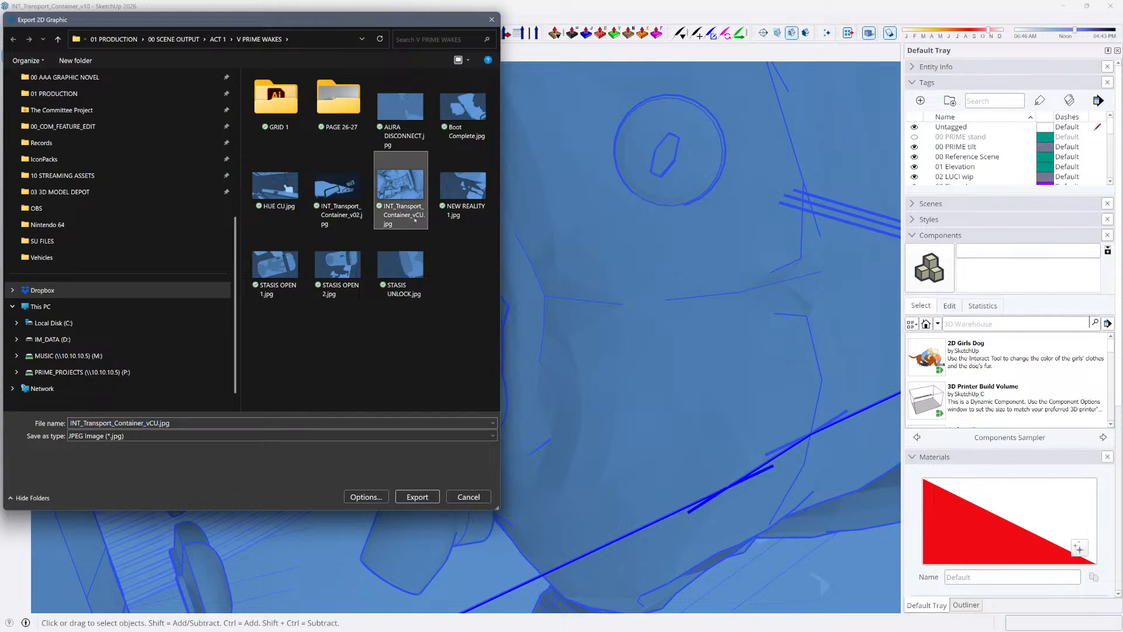
# Rename the existing INT_Transport_Container_vCU.jpg to INT_Transport_Container_vCU LUCI.jpg and export the Prime CU scene as a JPEG image
pyautogui.click(417, 215)
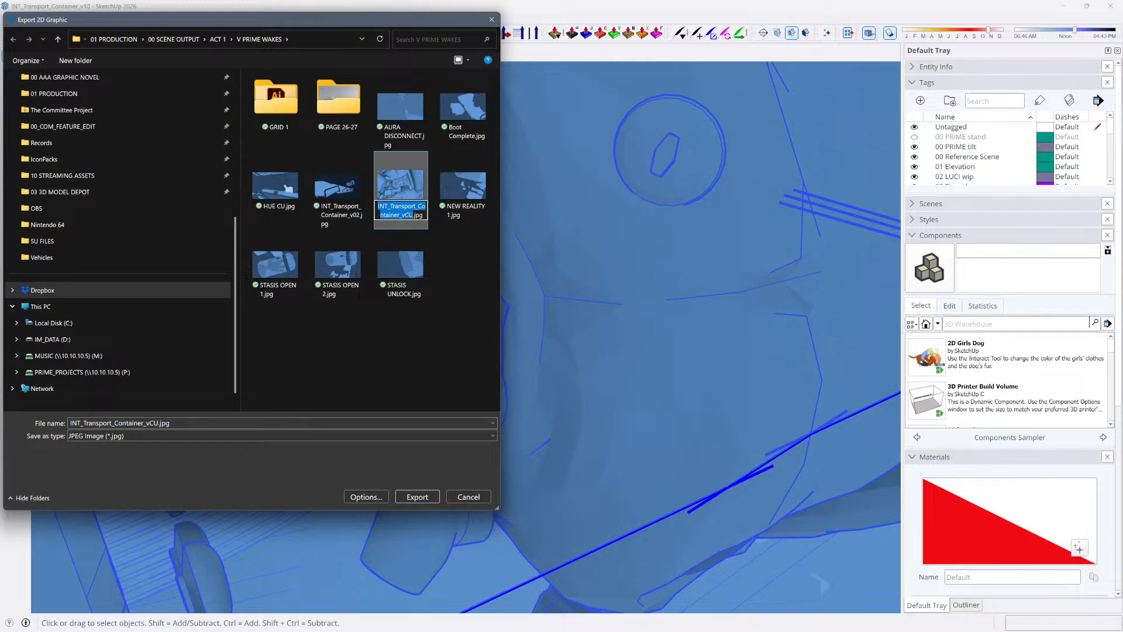
pyautogui.moveTo(413, 214); pyautogui.dragTo(407, 215)
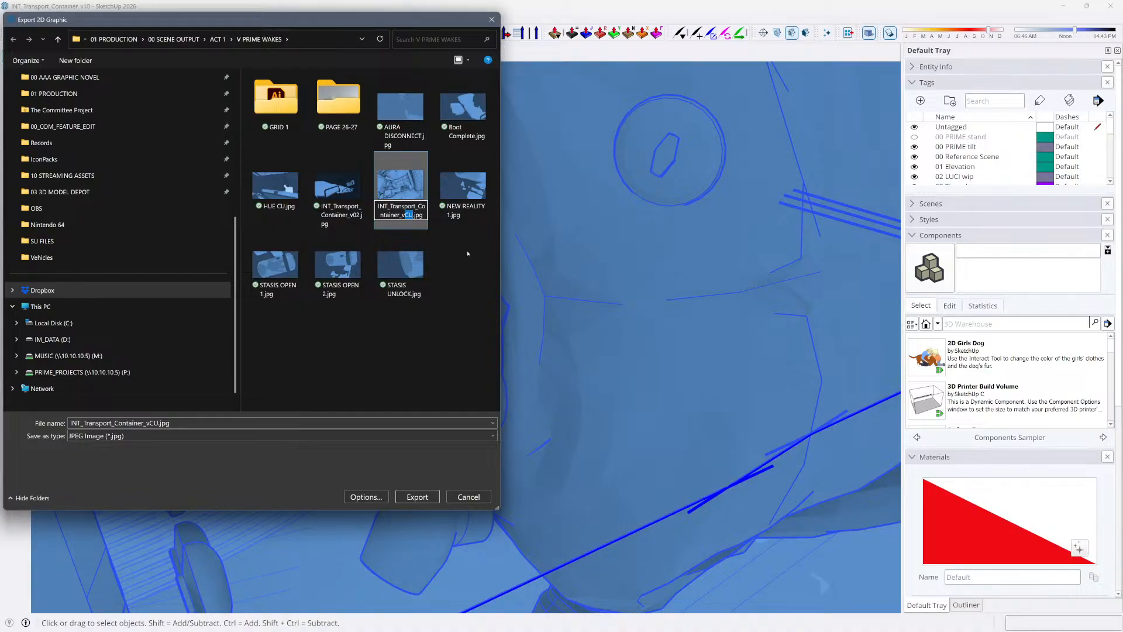
pyautogui.click(408, 215)
pyautogui.click(415, 215)
pyautogui.write('L;U')
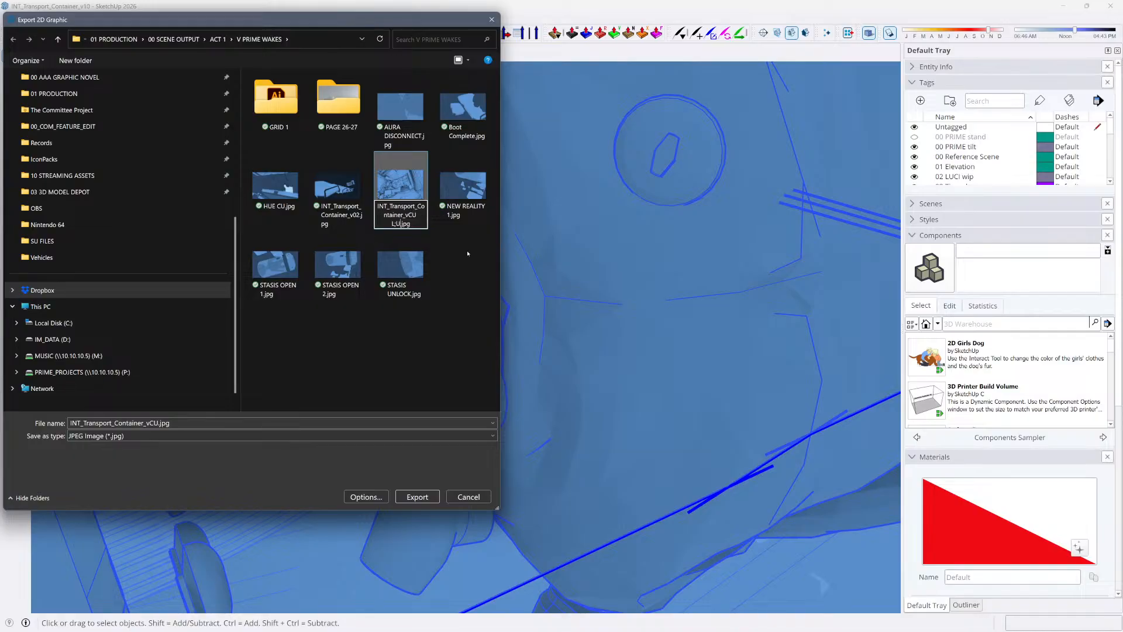
pyautogui.press('BackSpace')
pyautogui.press('BackSpace')
pyautogui.write('UCI')
pyautogui.press('Return')
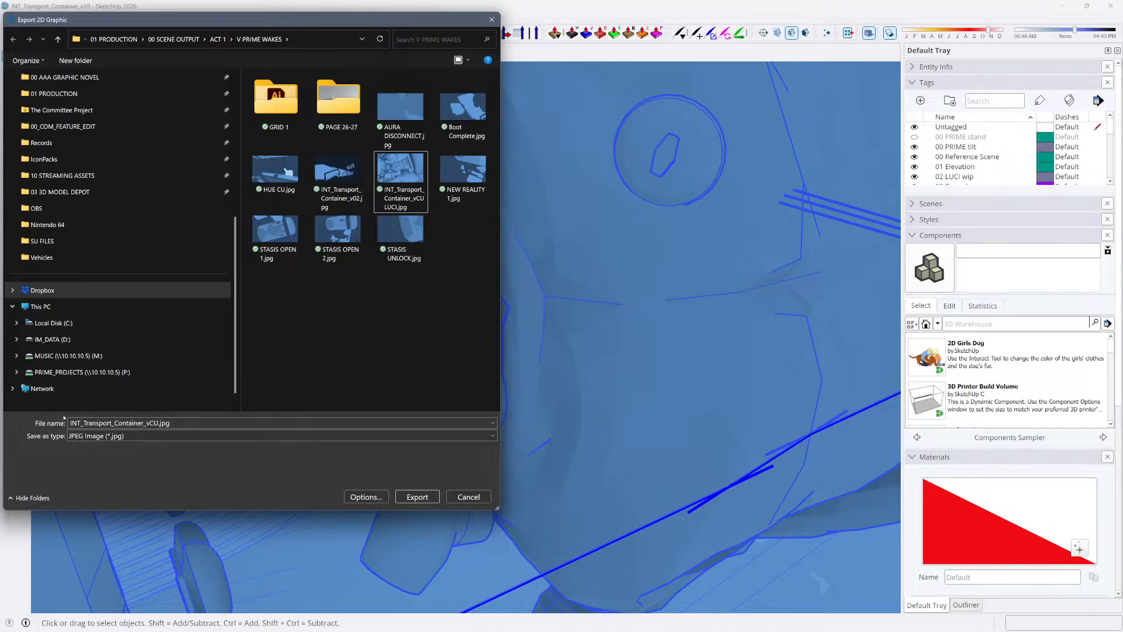
pyautogui.click(437, 497)
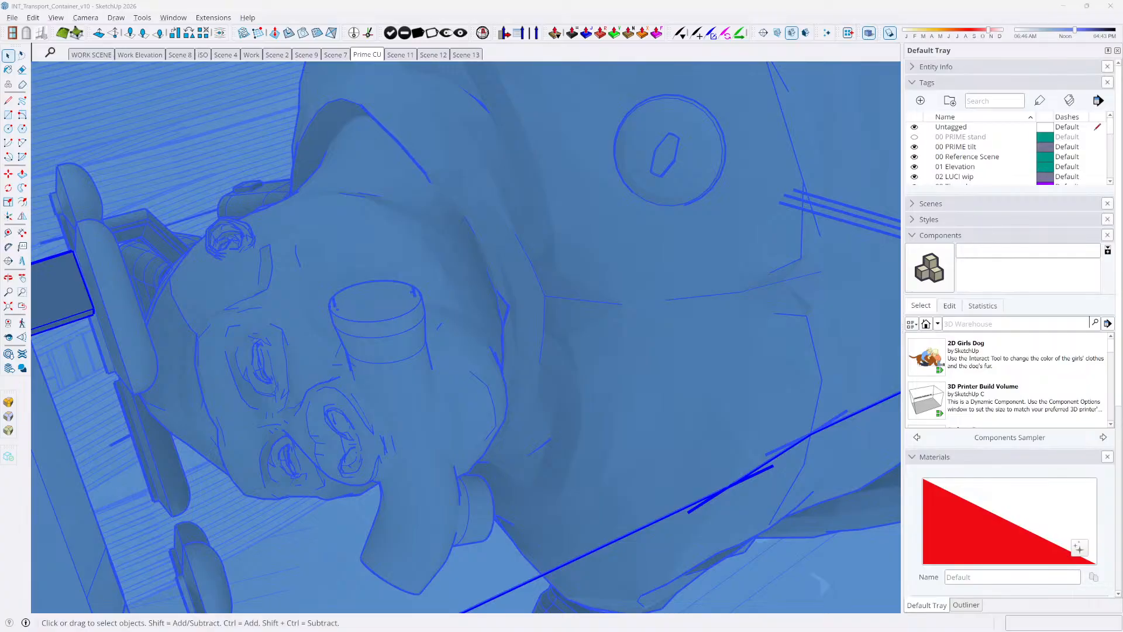
# Switch to InDesign and check the Edit With options for the left tall blue panel's image on pages 8-9
pyautogui.hotkey('alt', 'Tab')
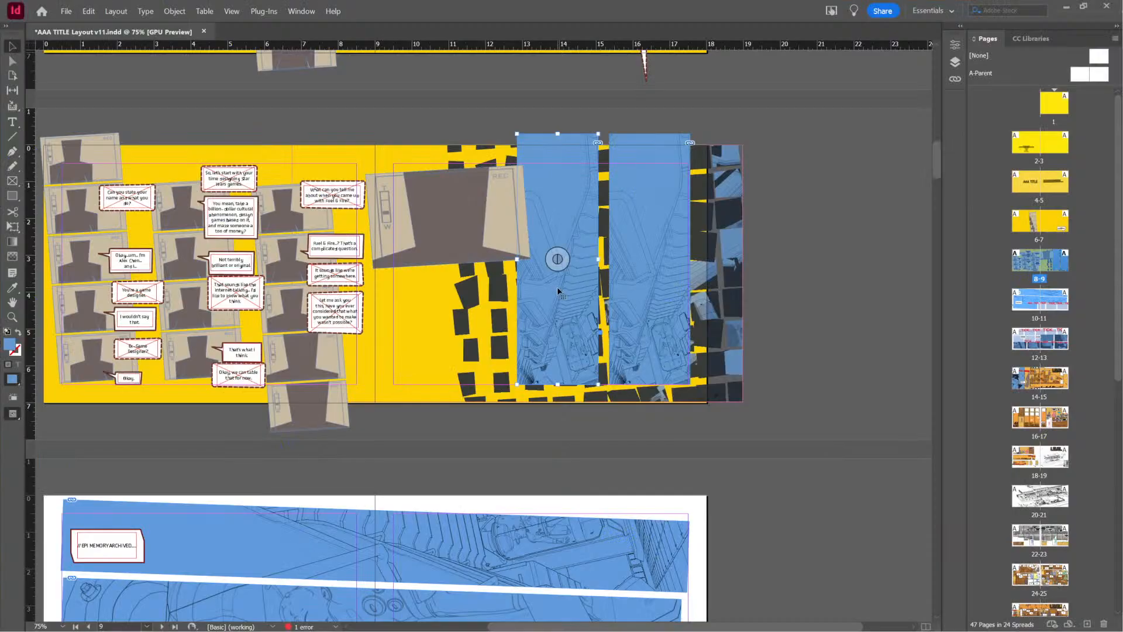
pyautogui.moveTo(560, 263); pyautogui.dragTo(559, 260)
pyautogui.rightClick(560, 261)
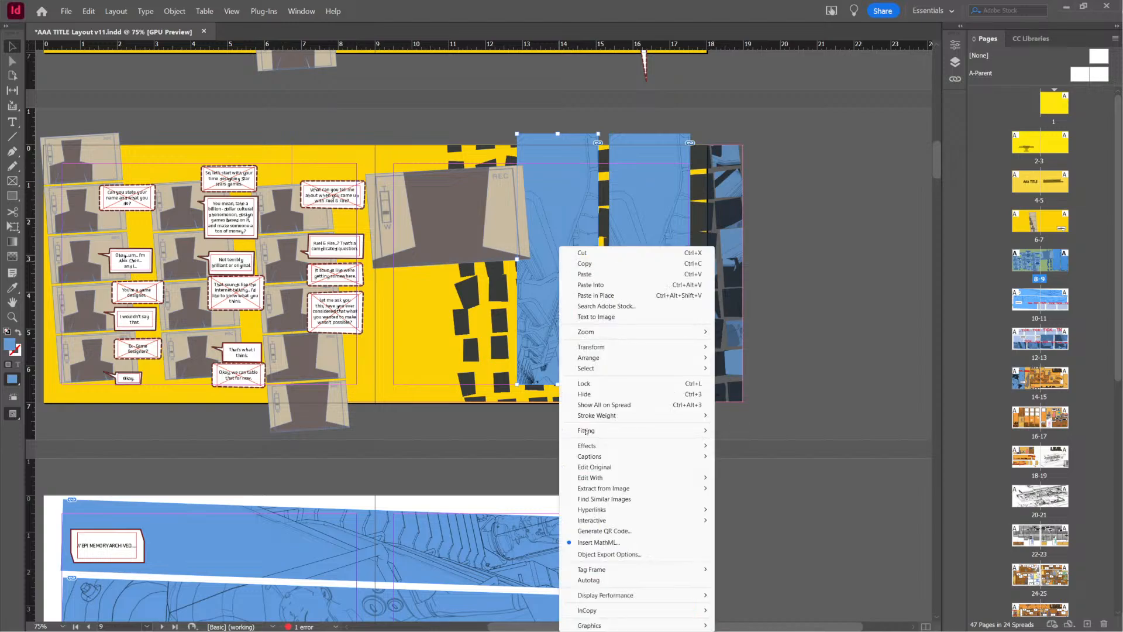
pyautogui.moveTo(590, 478)
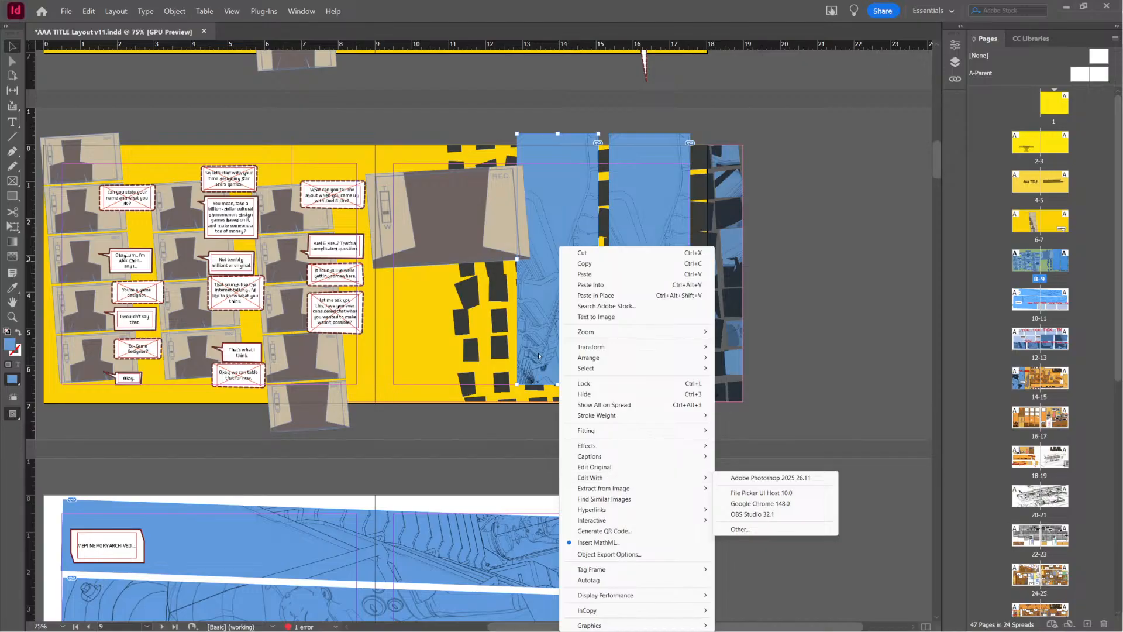
pyautogui.click(538, 352)
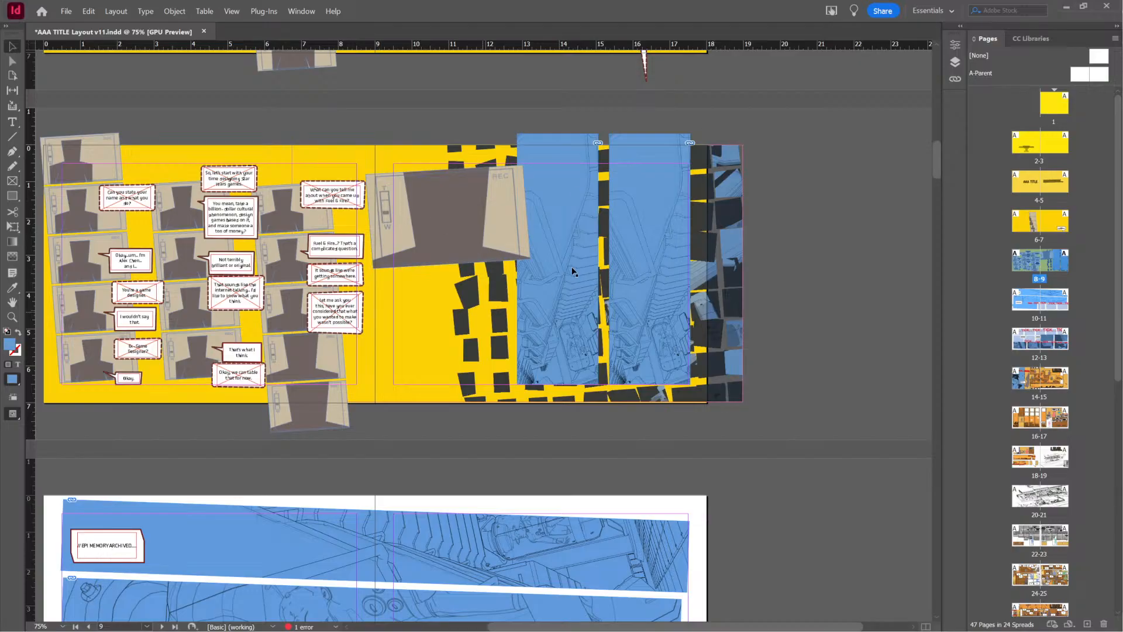
pyautogui.click(557, 259)
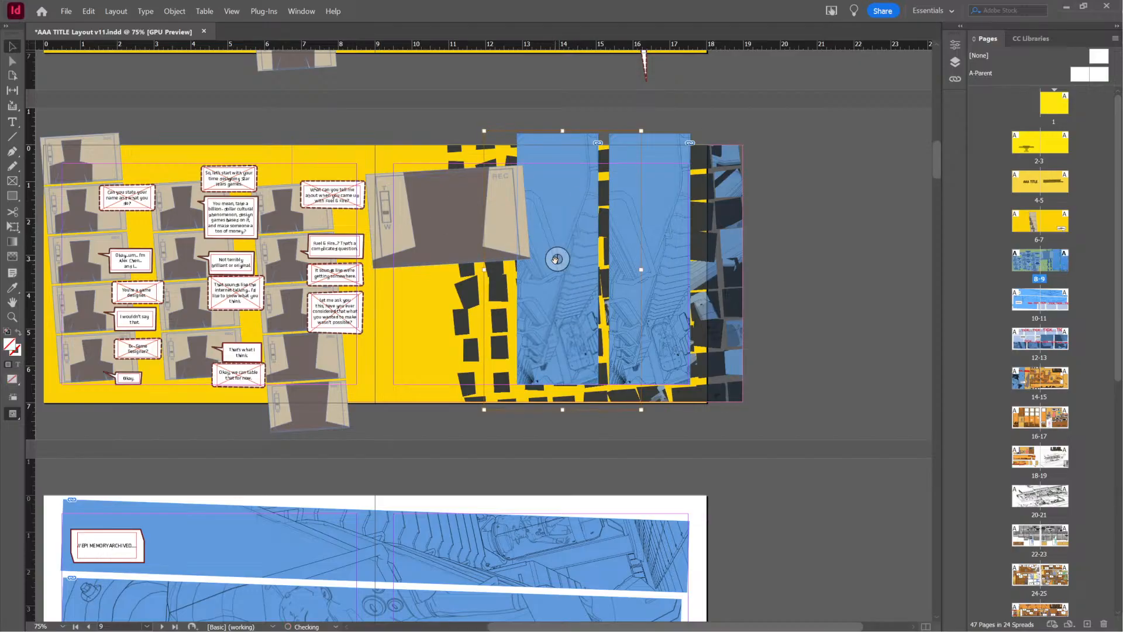
pyautogui.doubleClick(555, 260)
pyautogui.click(556, 260)
pyautogui.rightClick(556, 259)
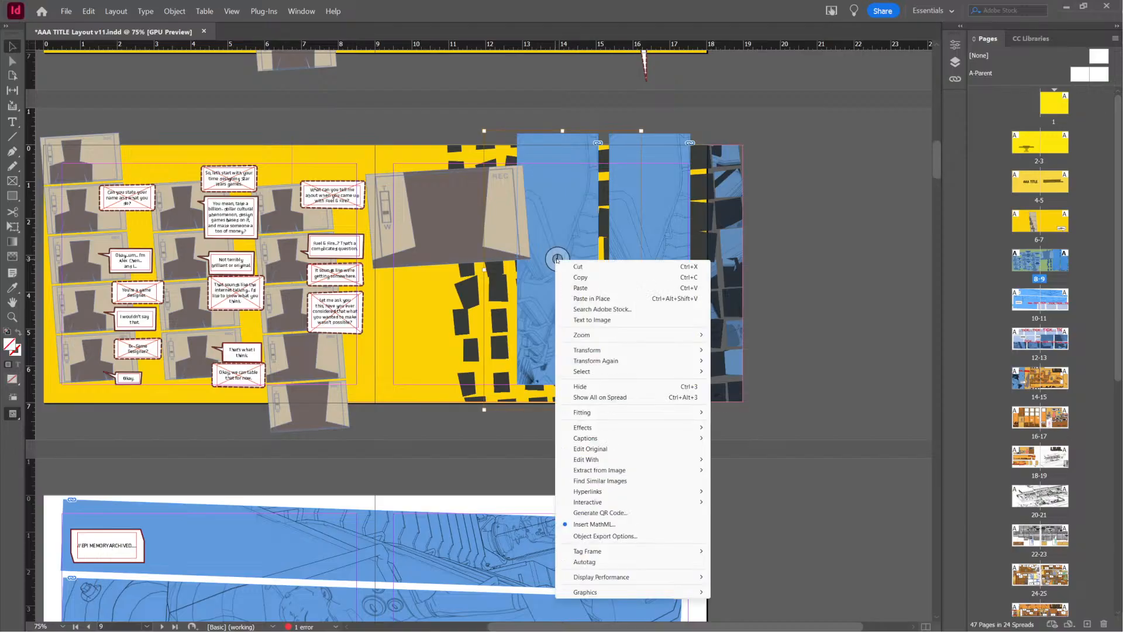
pyautogui.click(310, 452)
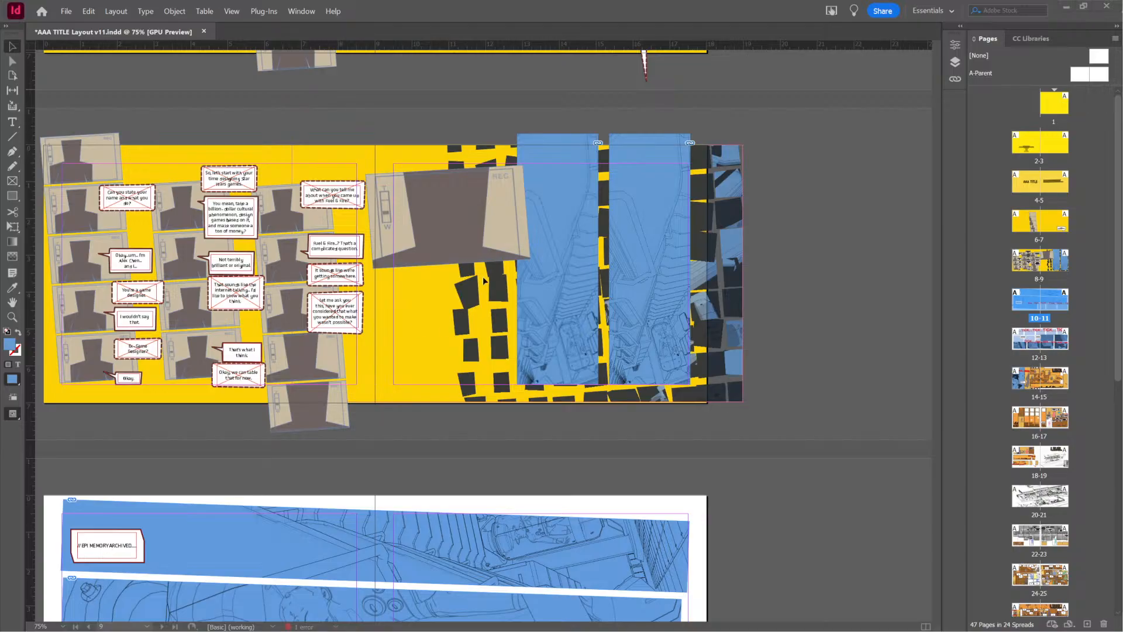
# Update the left tall blue panel's linked image on pages 8-9 to the Prime CU face close-up
pyautogui.click(557, 260)
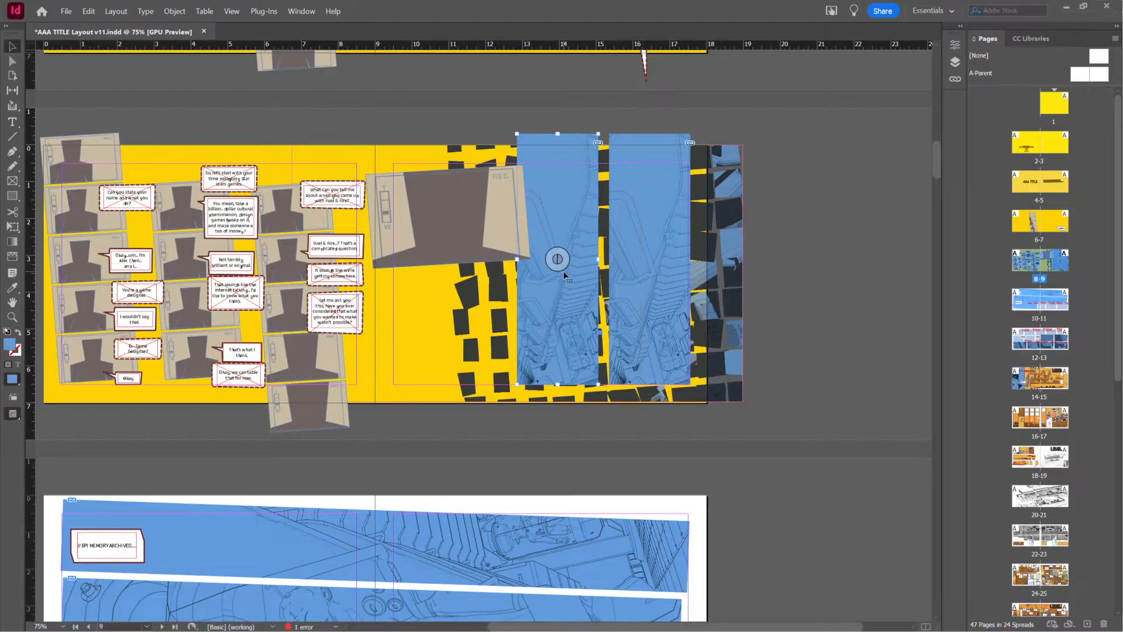
pyautogui.click(556, 258)
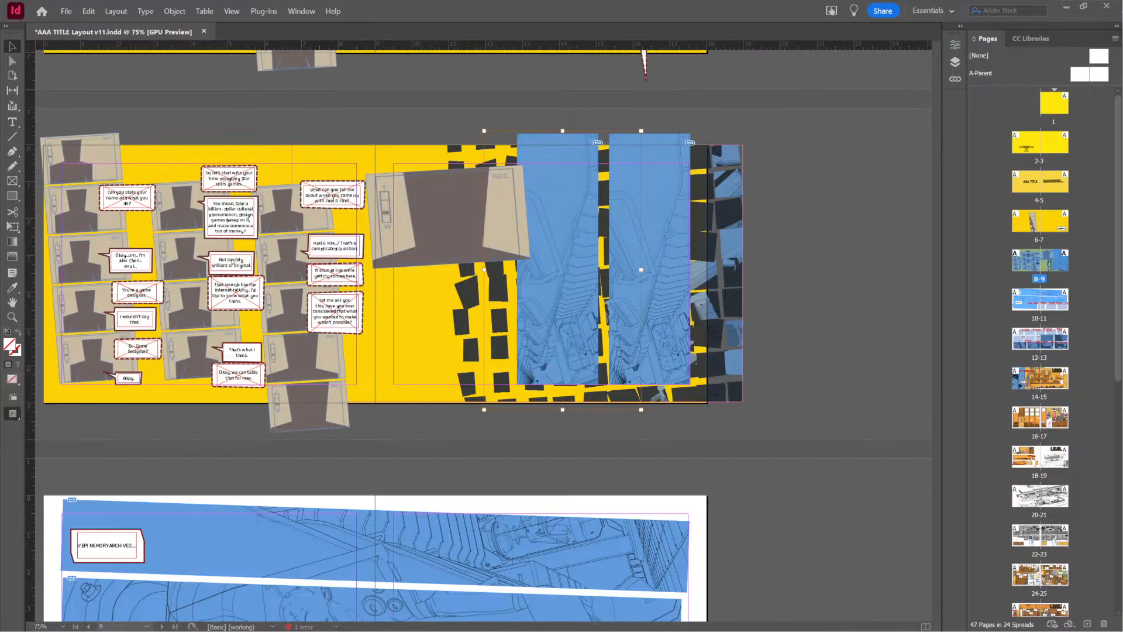
pyautogui.doubleClick(550, 252)
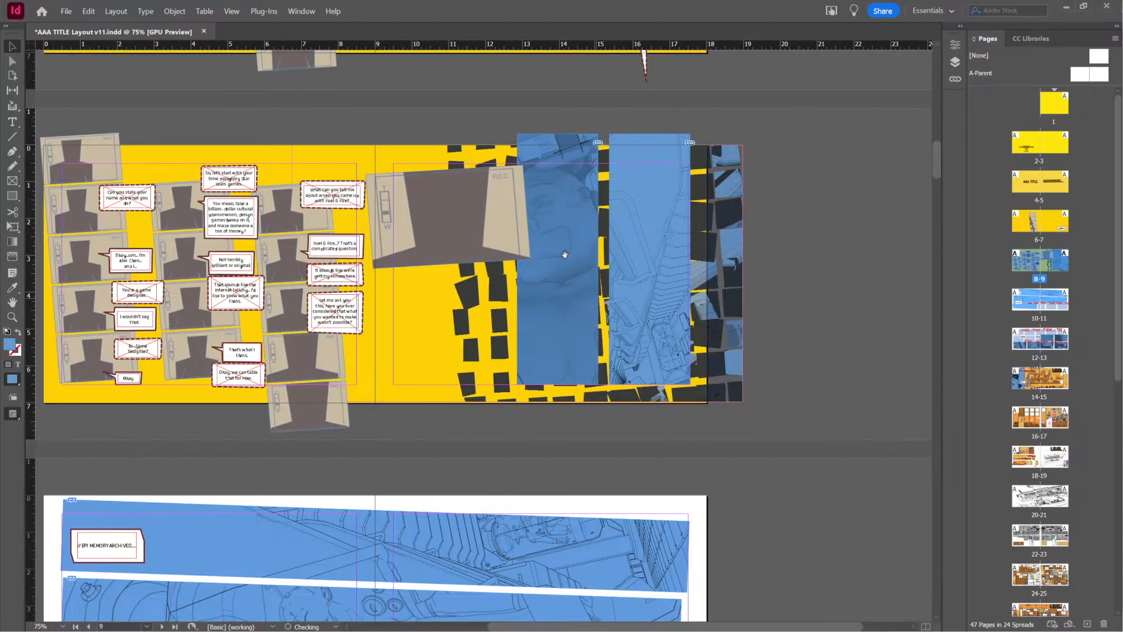
# Rotate the face close-up panel 90° to horizontal and move it lower on the right-hand page
pyautogui.click(568, 285)
pyautogui.moveTo(592, 153); pyautogui.dragTo(610, 287)
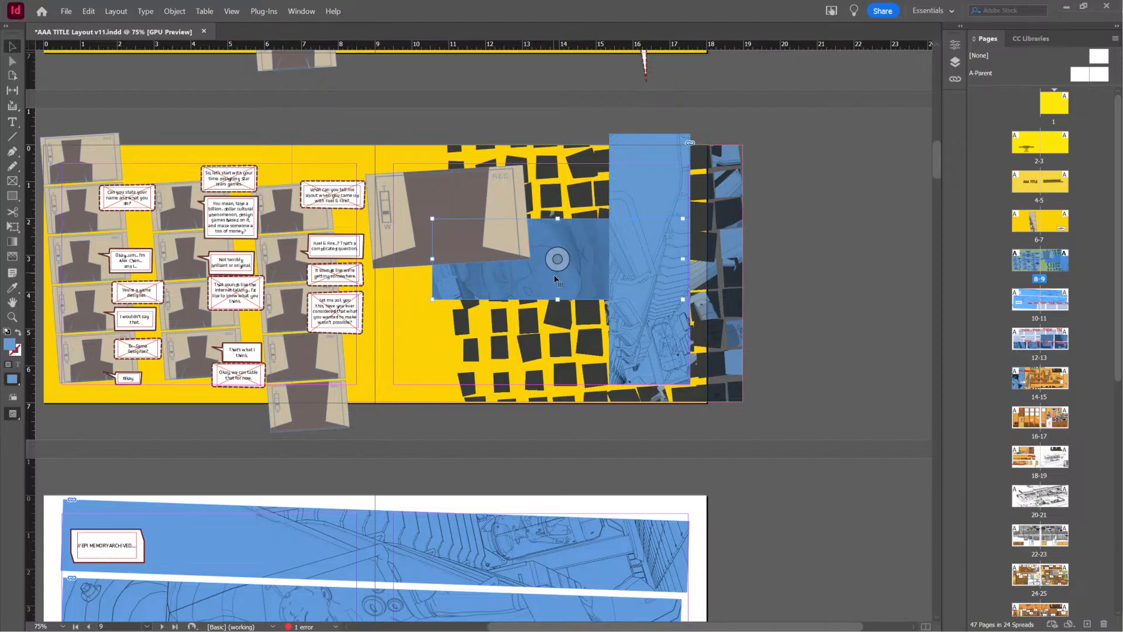
pyautogui.moveTo(555, 278); pyautogui.dragTo(544, 345)
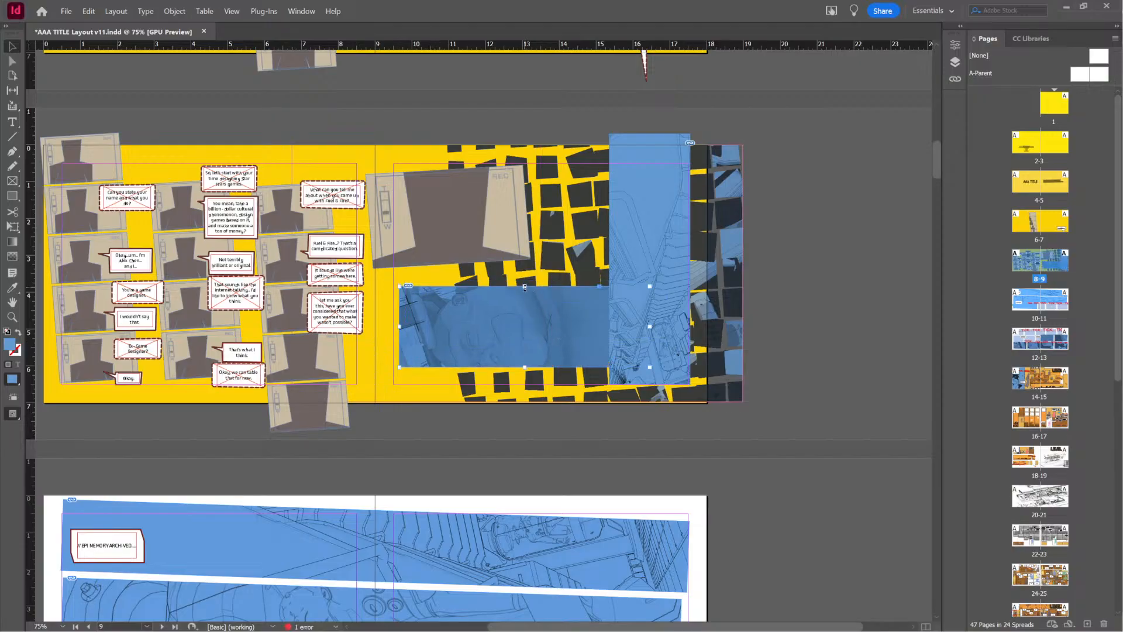
# Resize the close-up's frame into a tall crop around the face by extending its top and bottom and narrowing both sides
pyautogui.moveTo(525, 287); pyautogui.dragTo(525, 164)
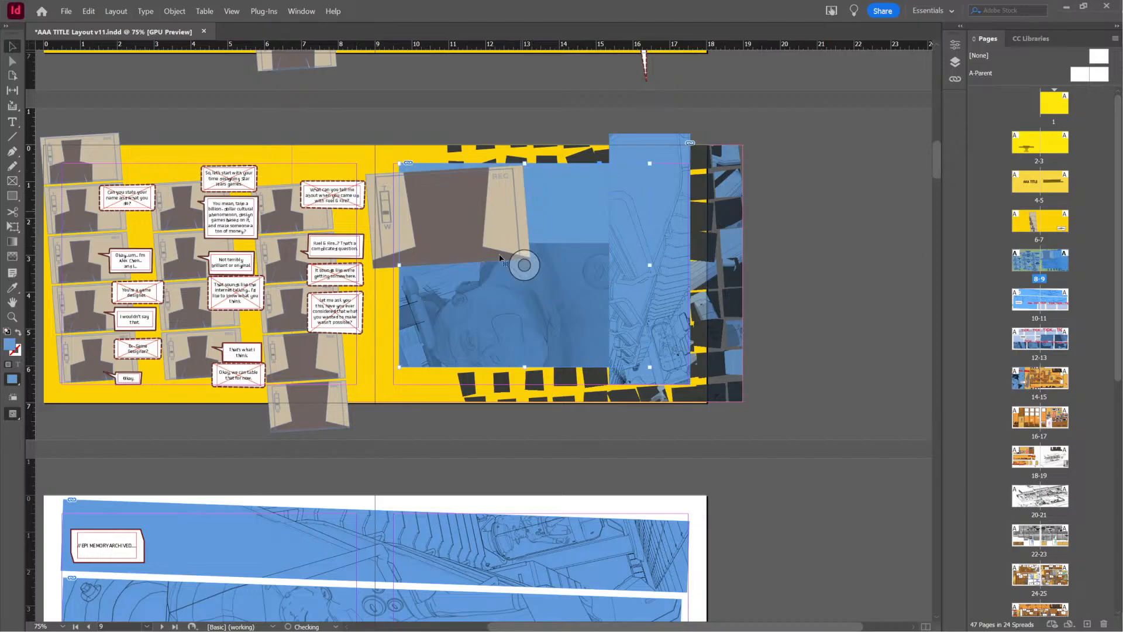
pyautogui.moveTo(399, 265); pyautogui.dragTo(437, 274)
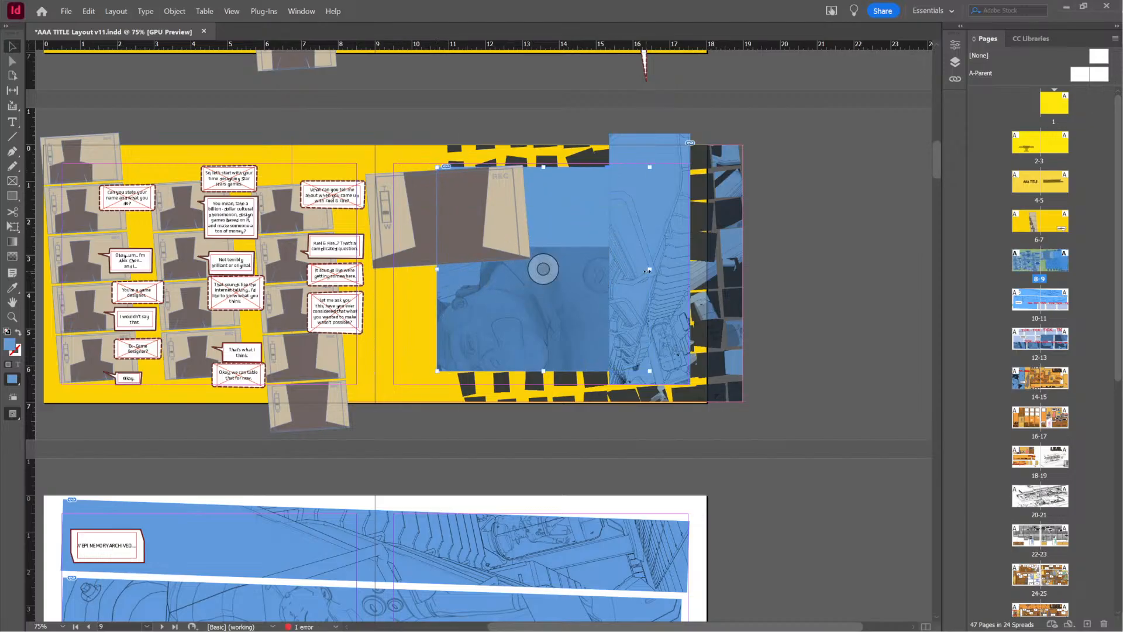
pyautogui.moveTo(647, 271); pyautogui.dragTo(554, 269)
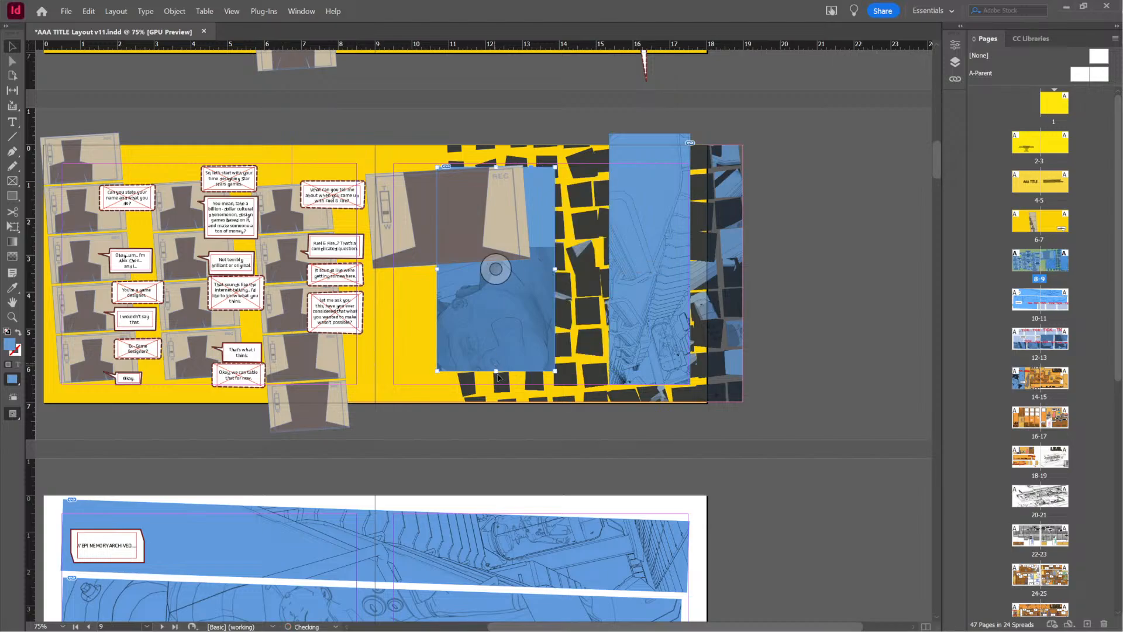
pyautogui.moveTo(496, 371); pyautogui.dragTo(478, 463)
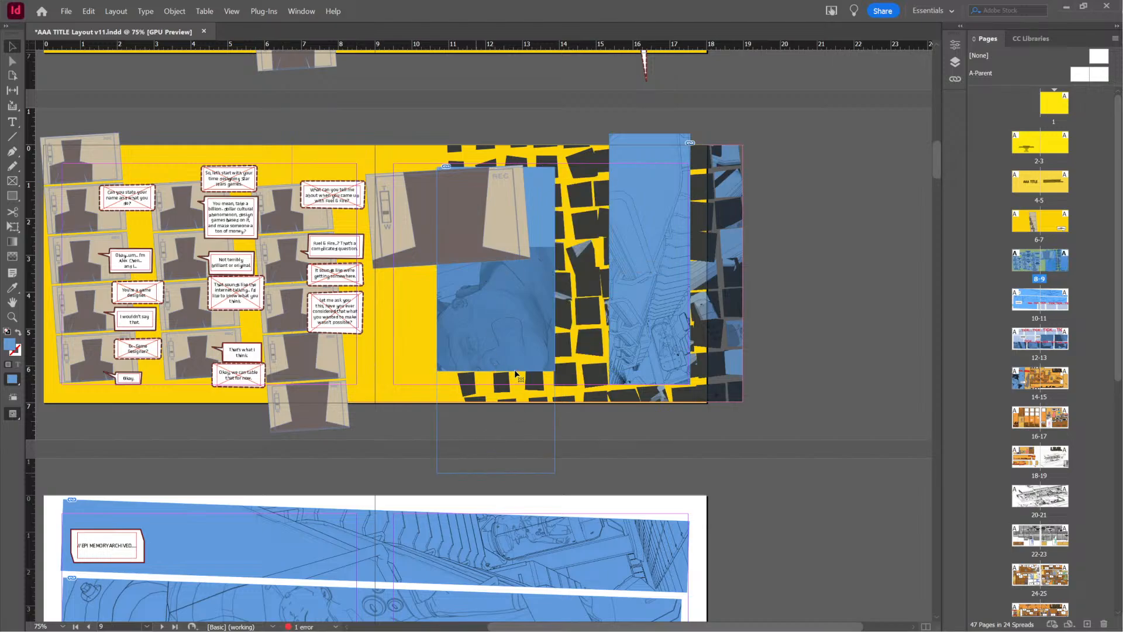
# Shorten the close-up panel to about the page height and move it right against the remaining line-art panel, repositioning the face
pyautogui.moveTo(496, 320); pyautogui.dragTo(556, 323)
pyautogui.moveTo(537, 411); pyautogui.dragTo(537, 359)
pyautogui.moveTo(547, 261); pyautogui.dragTo(573, 281)
pyautogui.moveTo(575, 344); pyautogui.dragTo(581, 378)
# Move the line-art panel to the right of the face close-up and narrow the close-up by pulling in its right edge
pyautogui.click(649, 344)
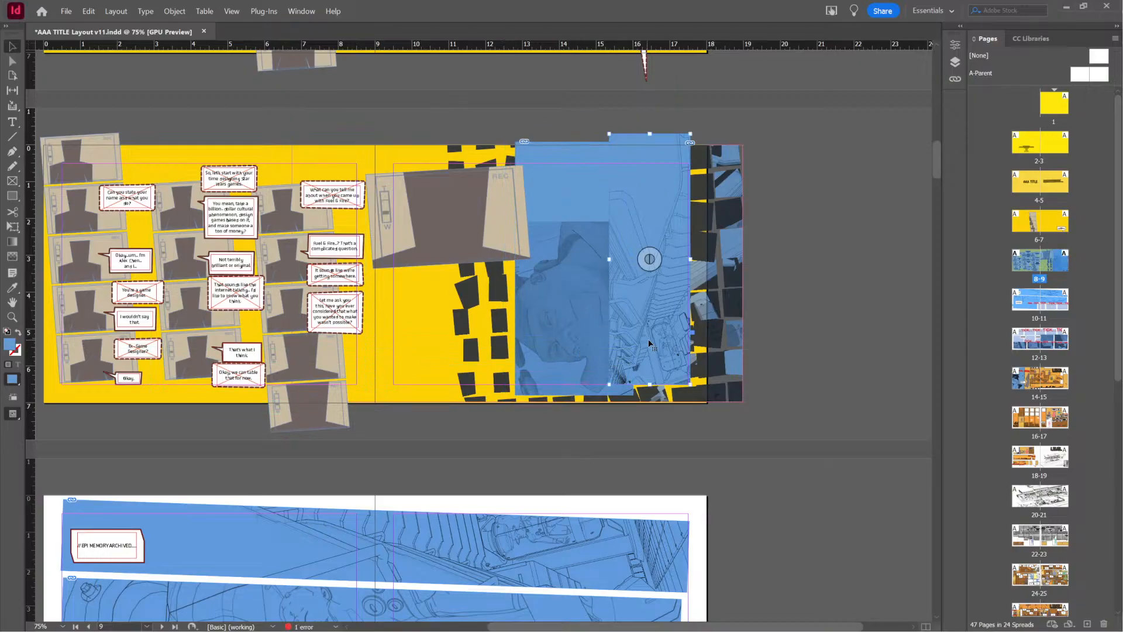
pyautogui.moveTo(650, 344)
pyautogui.mouseDown()
pyautogui.moveTo(684, 343)
pyautogui.moveTo(671, 342)
pyautogui.mouseUp()
pyautogui.click(614, 308)
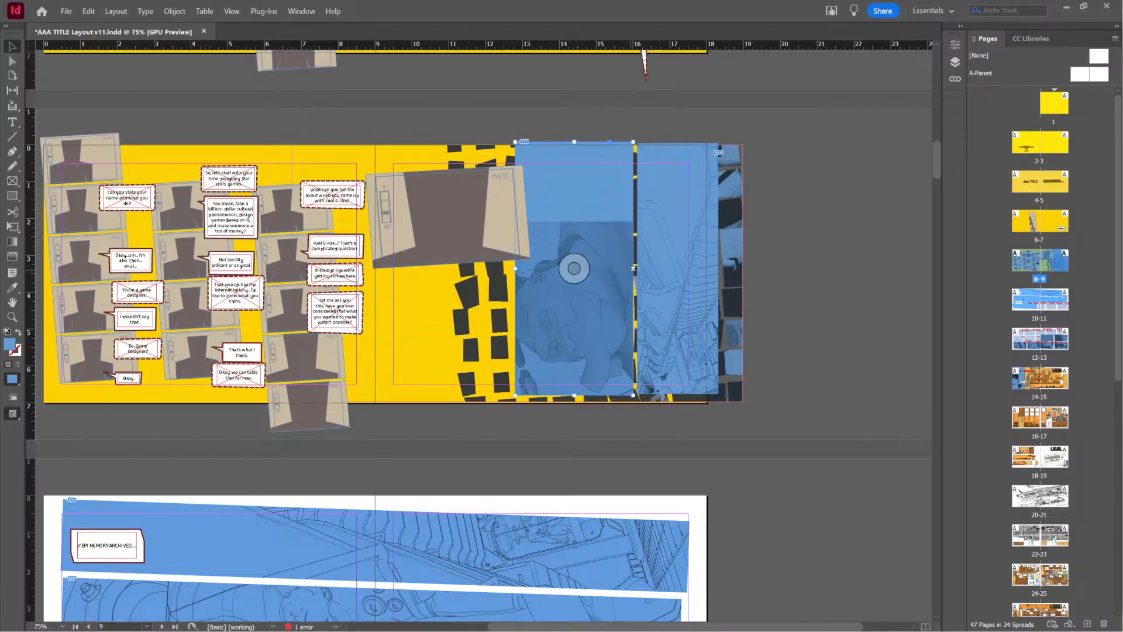
pyautogui.moveTo(633, 269); pyautogui.dragTo(605, 269)
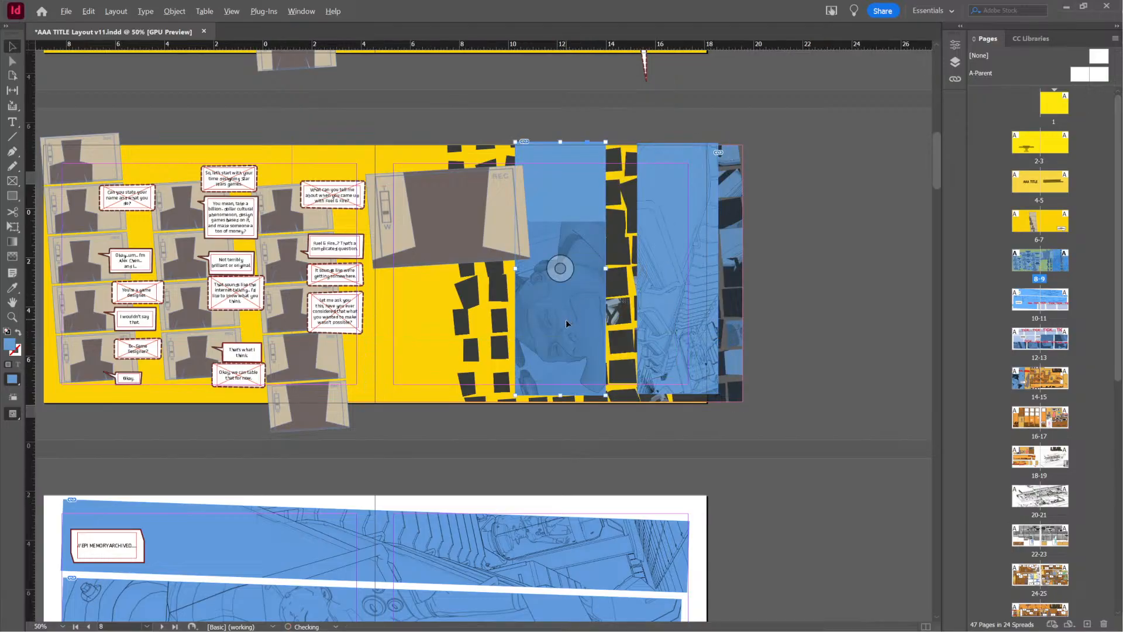
# Fit the line-art panel beside the narrowed close-up with a thin gap and a slightly lower bottom edge, and save the document
pyautogui.keyDown('alt'); pyautogui.scroll(-2, 567, 321); pyautogui.keyUp('alt')
pyautogui.keyDown('alt'); pyautogui.scroll(2, 566, 320); pyautogui.keyUp('alt')
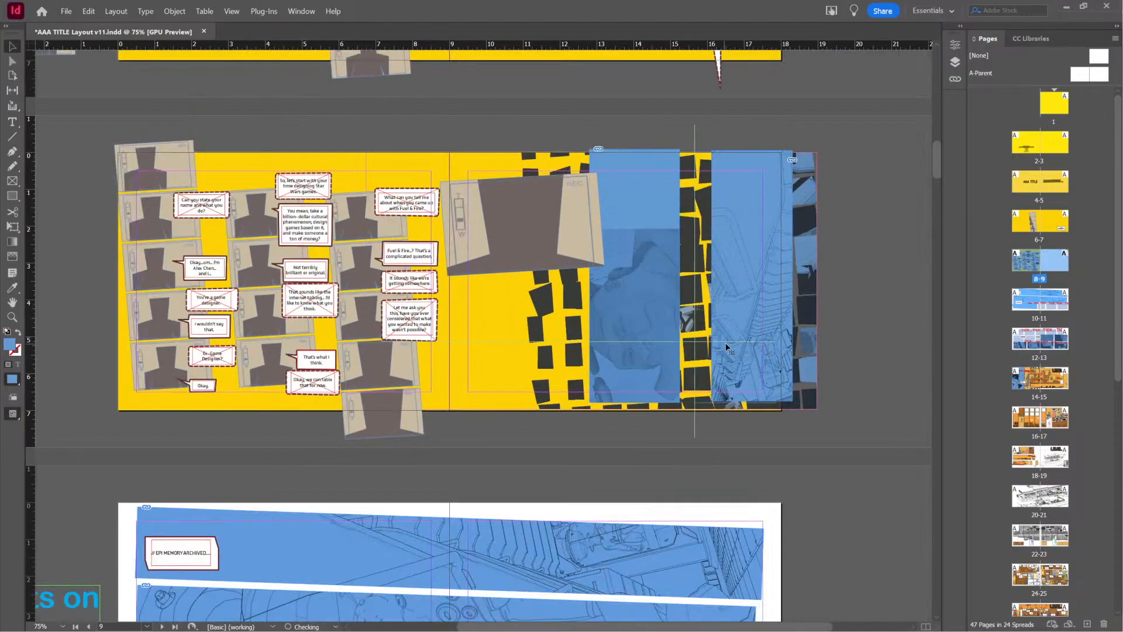
pyautogui.moveTo(742, 344); pyautogui.dragTo(730, 342)
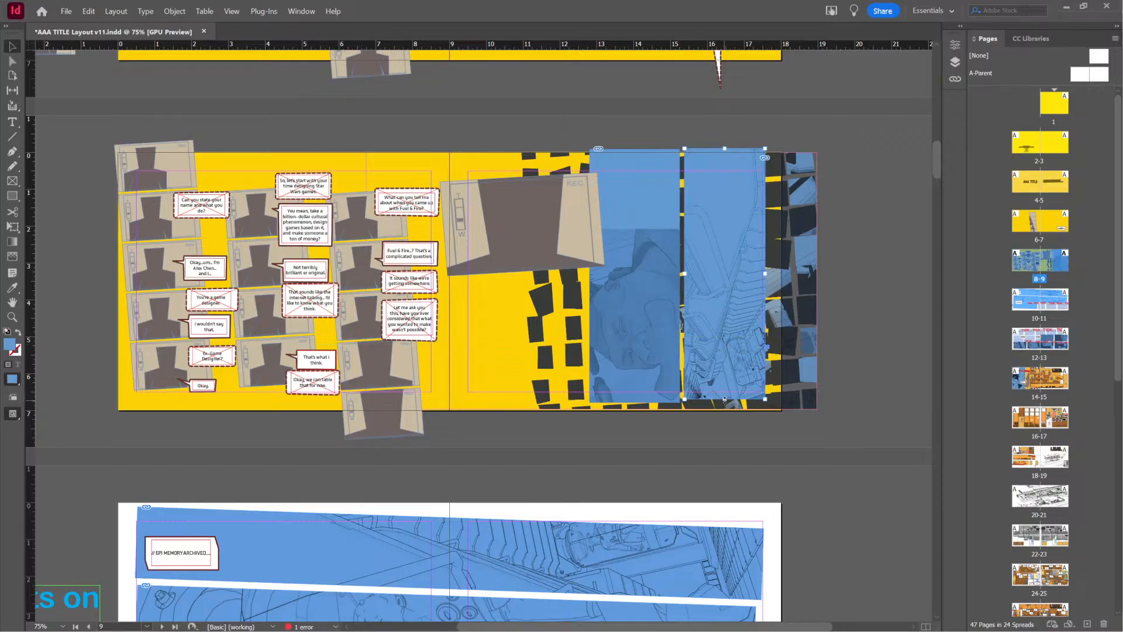
pyautogui.moveTo(725, 400); pyautogui.dragTo(725, 403)
pyautogui.hotkey('ctrl', 's')
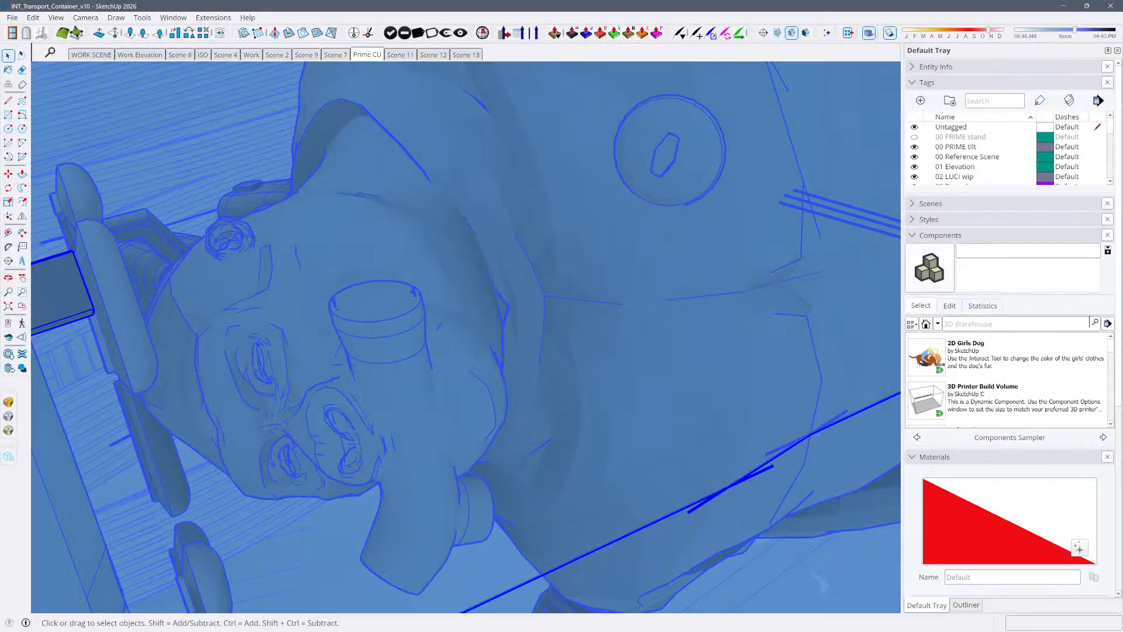
# Compare the Prime CU, Scene 11 and Scene 12 views of the transport container model in SketchUp
pyautogui.click(407, 55)
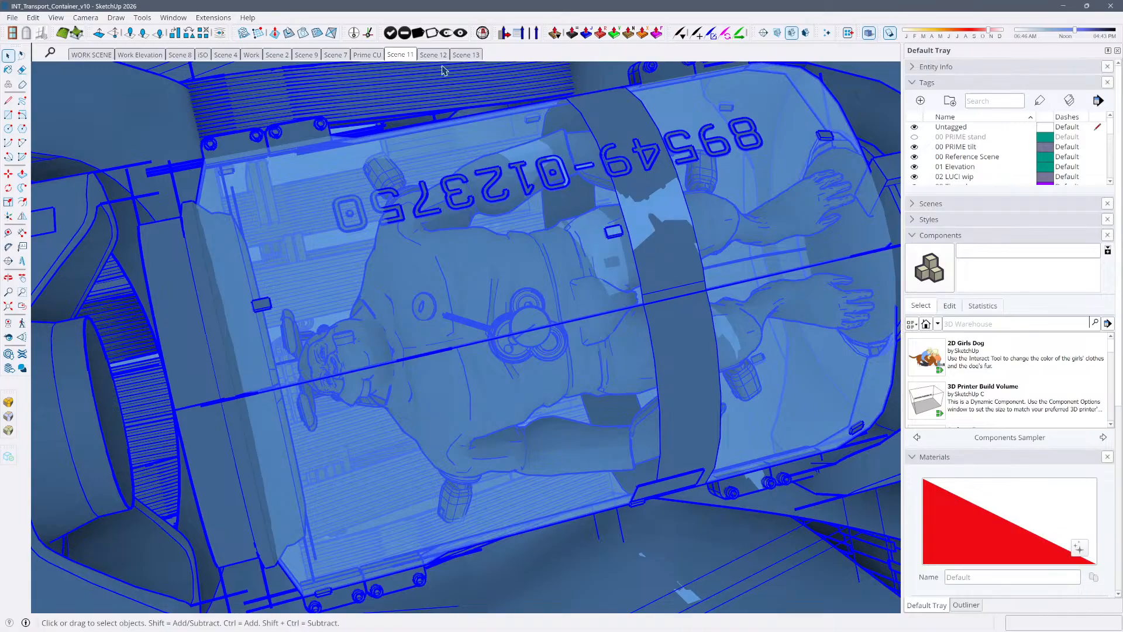
pyautogui.click(378, 54)
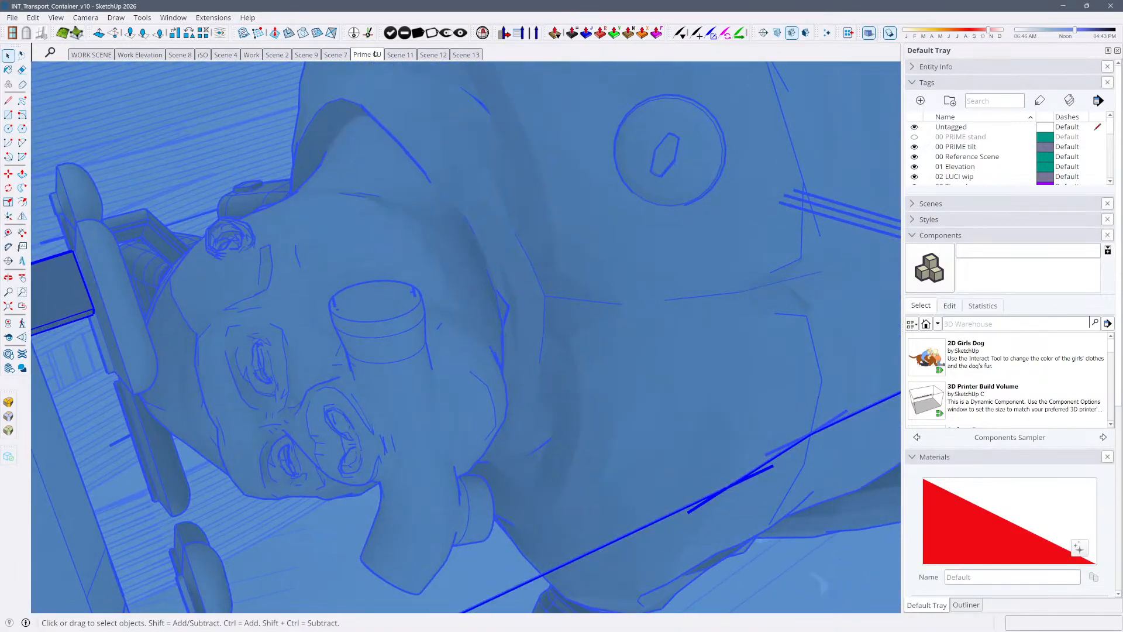
pyautogui.click(408, 54)
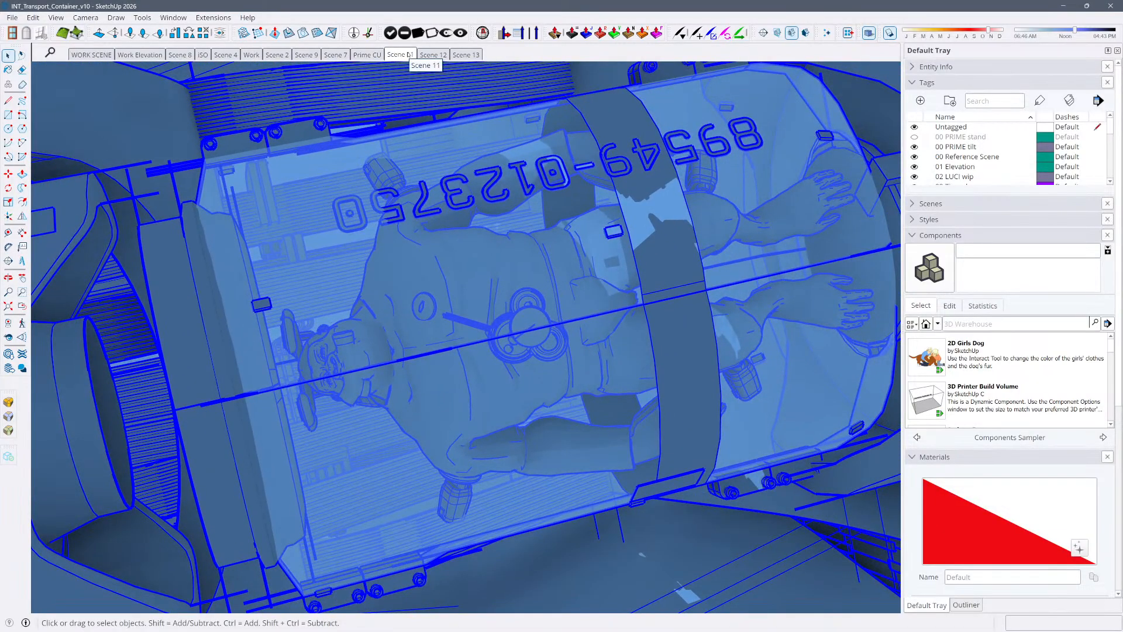
pyautogui.click(434, 54)
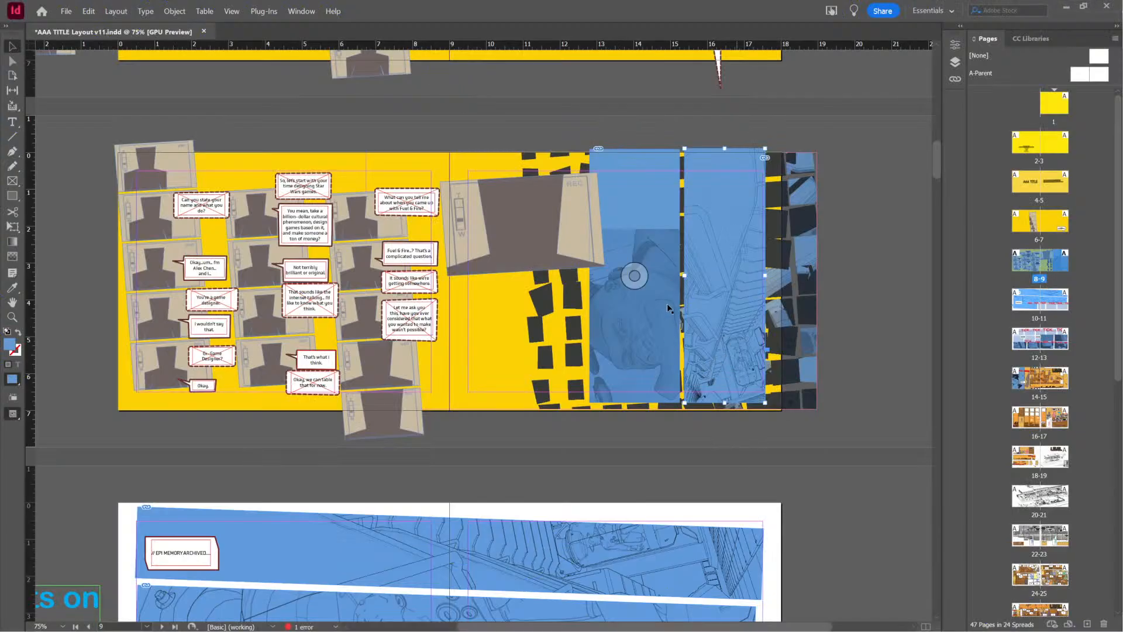
# In InDesign, reshape the face close-up on page 9 into a short, wide panel beside the REC frame, extending past the page edge
pyautogui.click(652, 249)
pyautogui.moveTo(635, 148); pyautogui.dragTo(635, 308)
pyautogui.moveTo(654, 345); pyautogui.dragTo(858, 221)
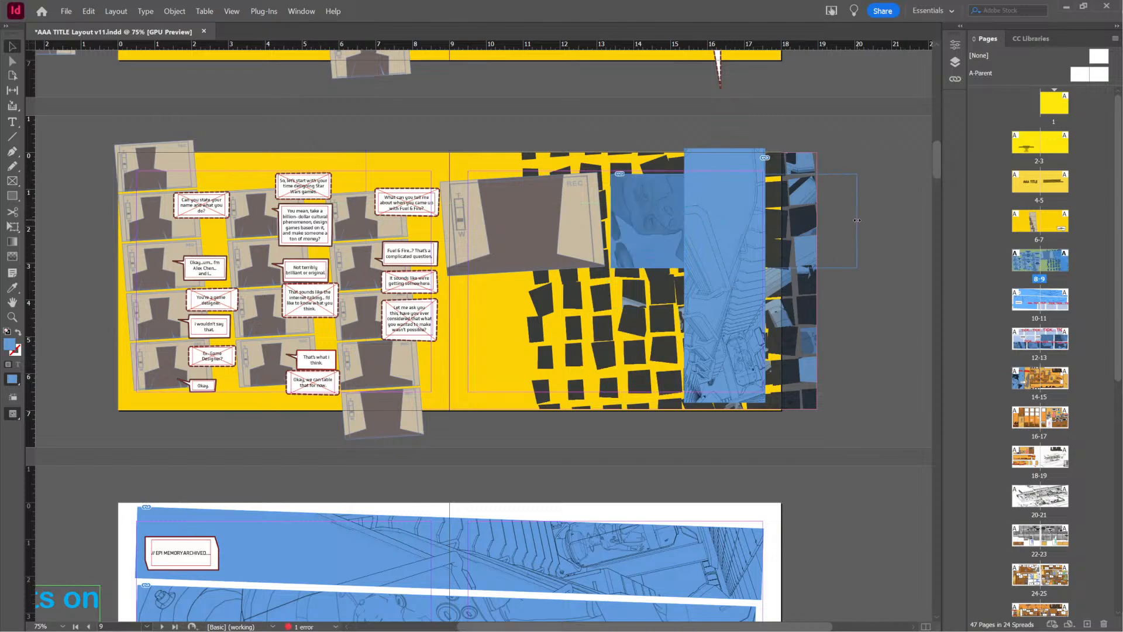
# Turn the tall line-art panel into a wide horizontal strip below the REC frame, repositioning its drawing within the frame
pyautogui.moveTo(727, 328); pyautogui.dragTo(521, 319)
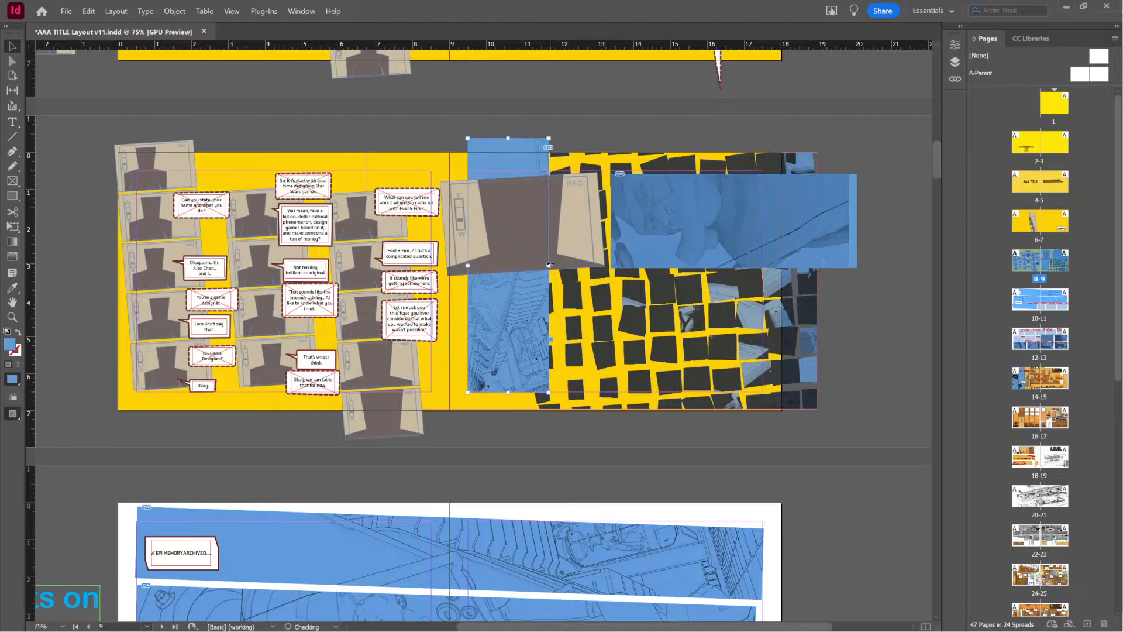
pyautogui.moveTo(656, 139); pyautogui.dragTo(667, 315)
pyautogui.moveTo(700, 356); pyautogui.dragTo(672, 324)
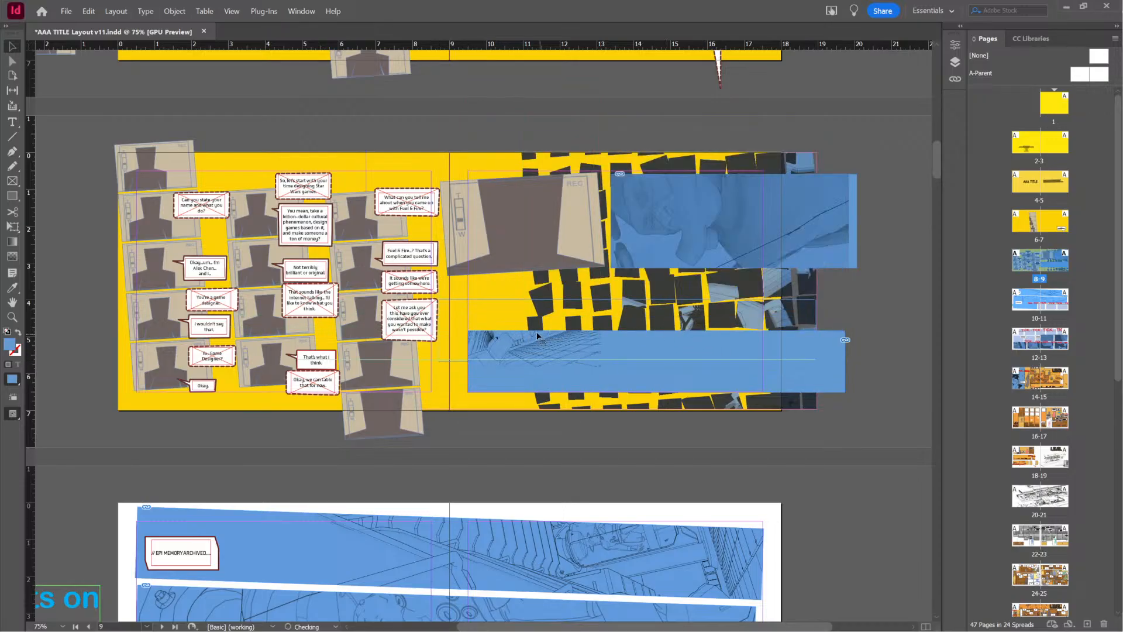
pyautogui.moveTo(542, 327); pyautogui.dragTo(541, 327)
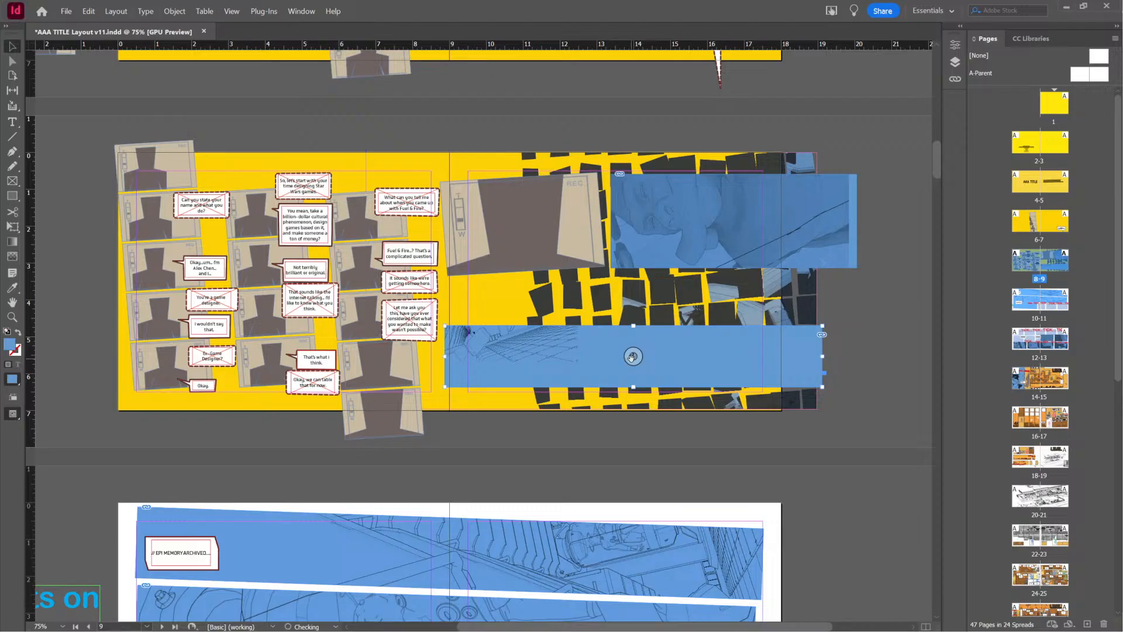
pyautogui.moveTo(632, 357); pyautogui.dragTo(666, 412)
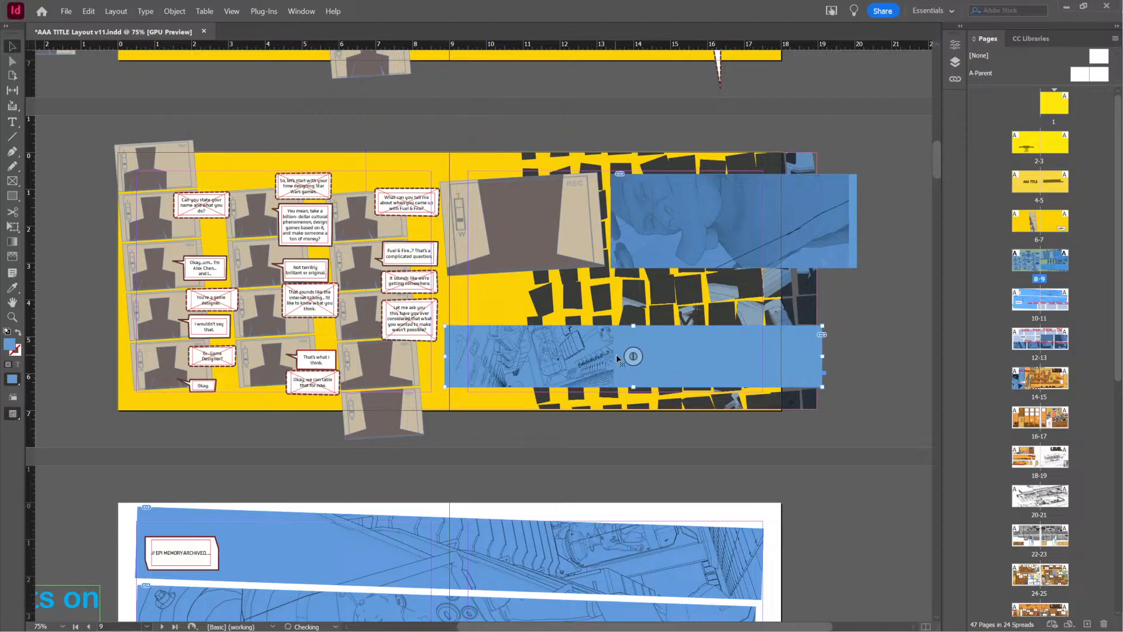
pyautogui.moveTo(741, 354); pyautogui.dragTo(746, 326)
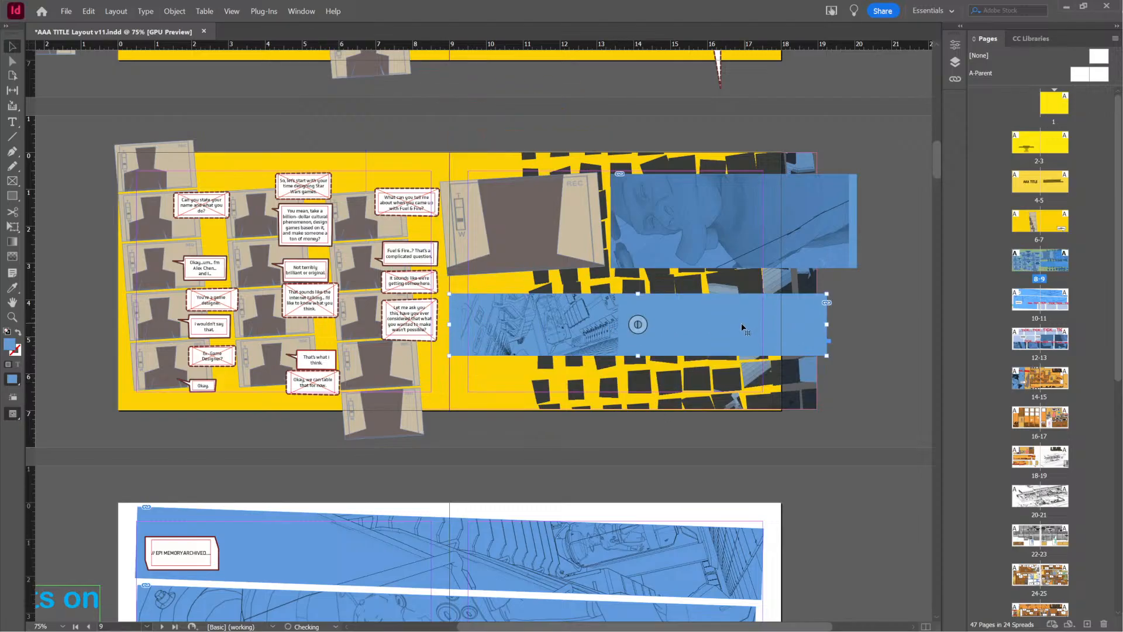
# Save the document as a new version named AAA TITLE Layout v12
pyautogui.click(66, 12)
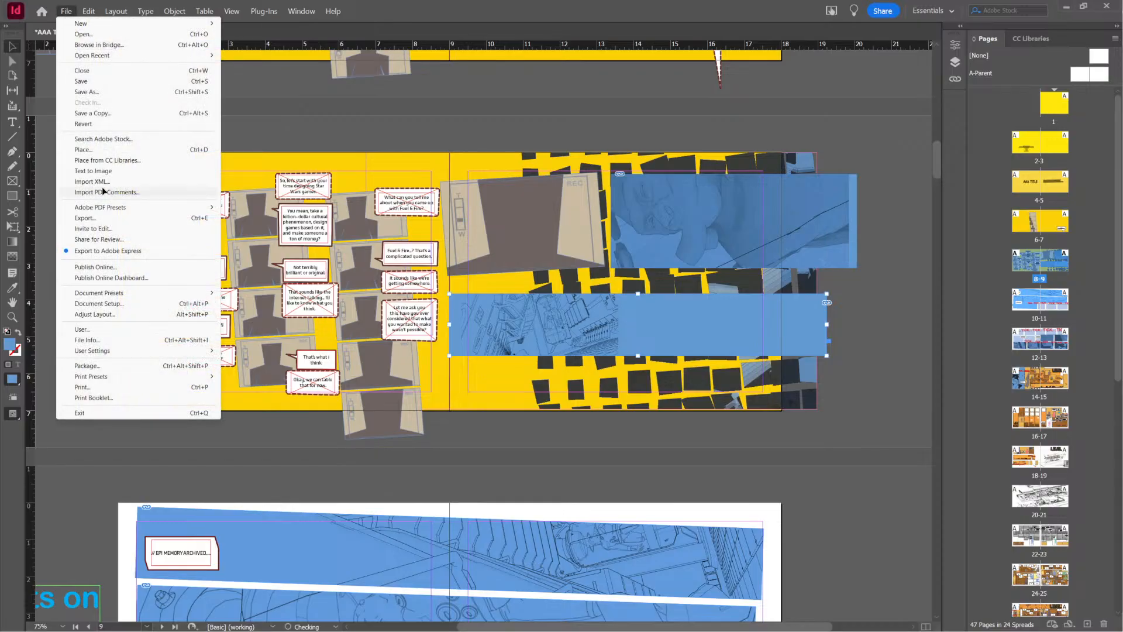
pyautogui.click(86, 91)
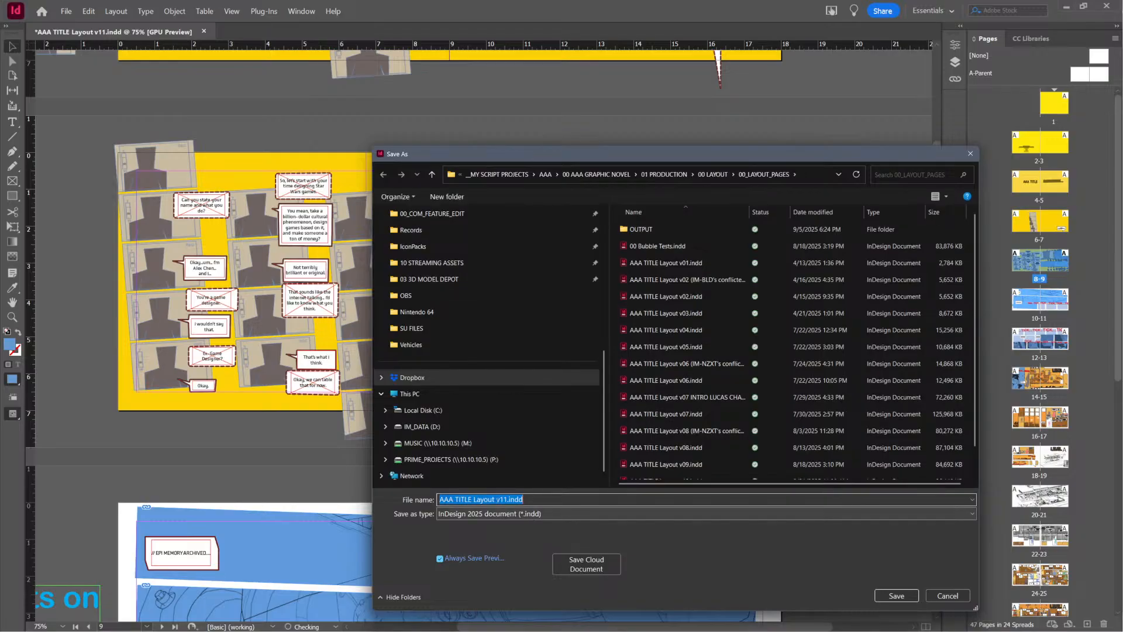
pyautogui.moveTo(503, 500); pyautogui.dragTo(607, 517)
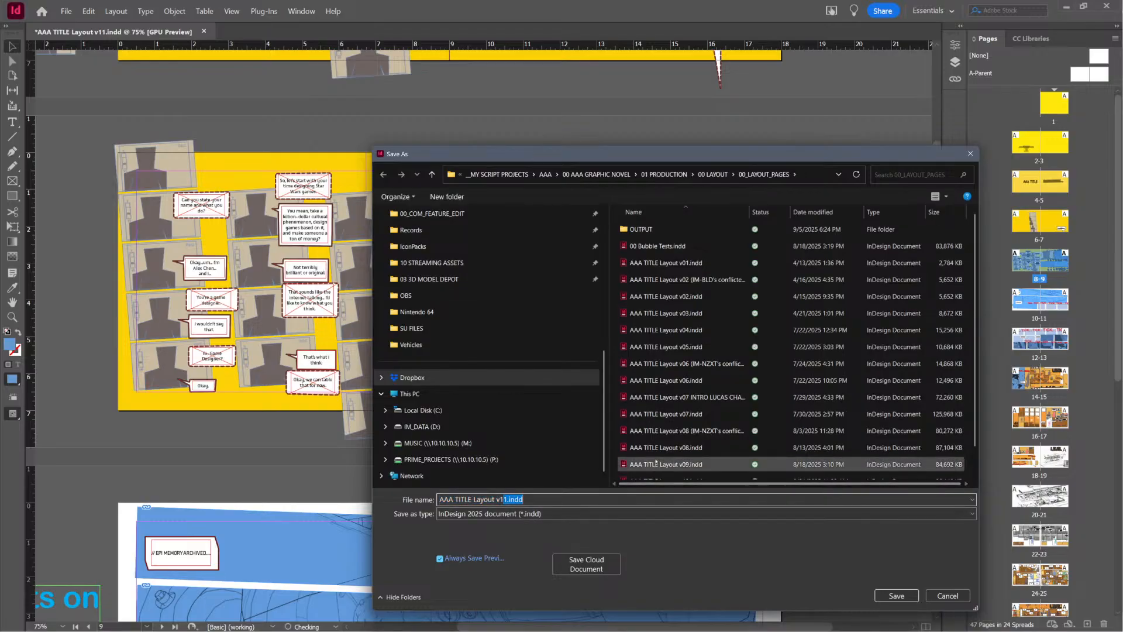
pyautogui.write('2')
pyautogui.press('Return')
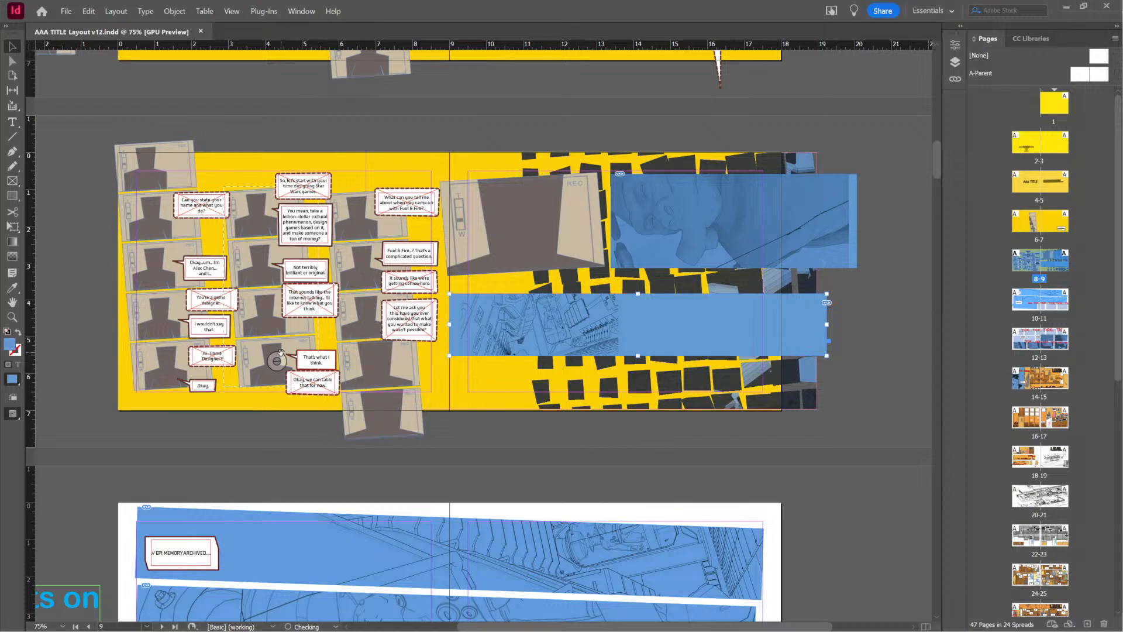
# Compare the rearranged panels on pages 8-9 with the slanted blue panels on pages 10-11
pyautogui.click(677, 140)
pyautogui.scroll(-5, 647, 375)
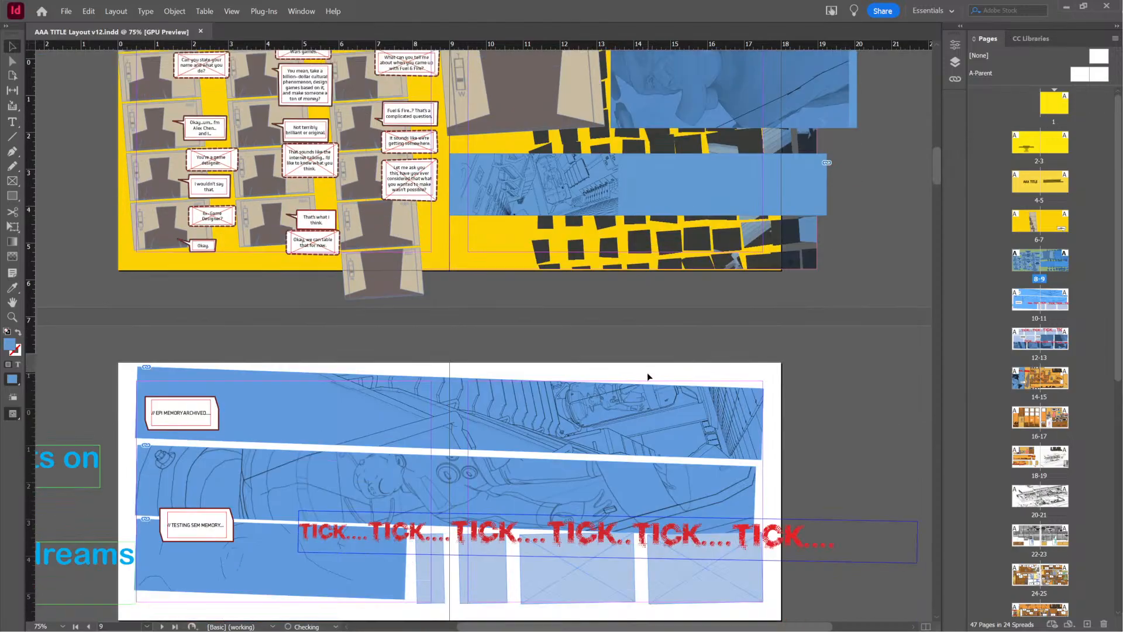
pyautogui.scroll(4, 647, 374)
pyautogui.scroll(-4, 645, 367)
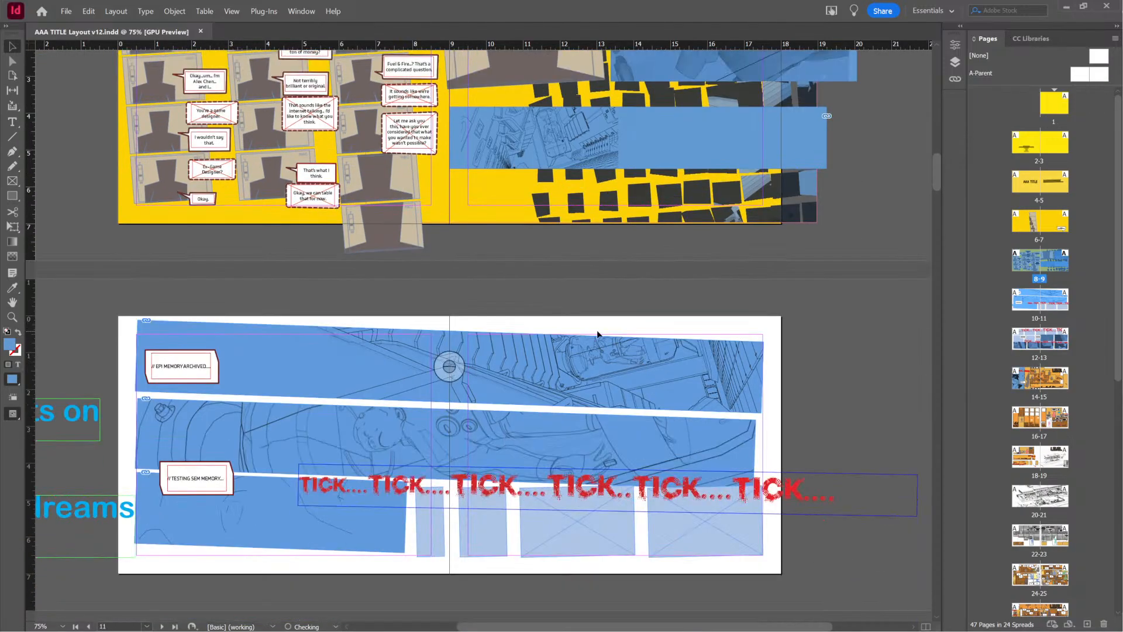
pyautogui.scroll(4, 597, 334)
pyautogui.scroll(-3, 643, 234)
pyautogui.scroll(5, 774, 287)
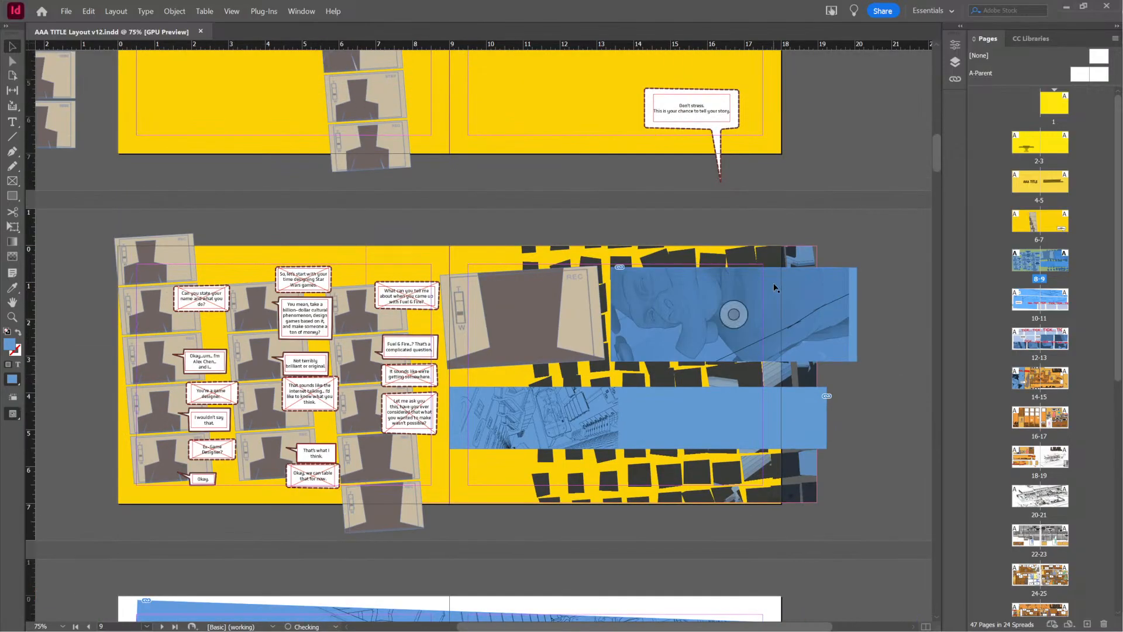
# Tilt the face close-up counterclockwise by about 3.5° beside the REC frame and nudge the lower strip slightly right
pyautogui.moveTo(774, 287); pyautogui.dragTo(786, 287)
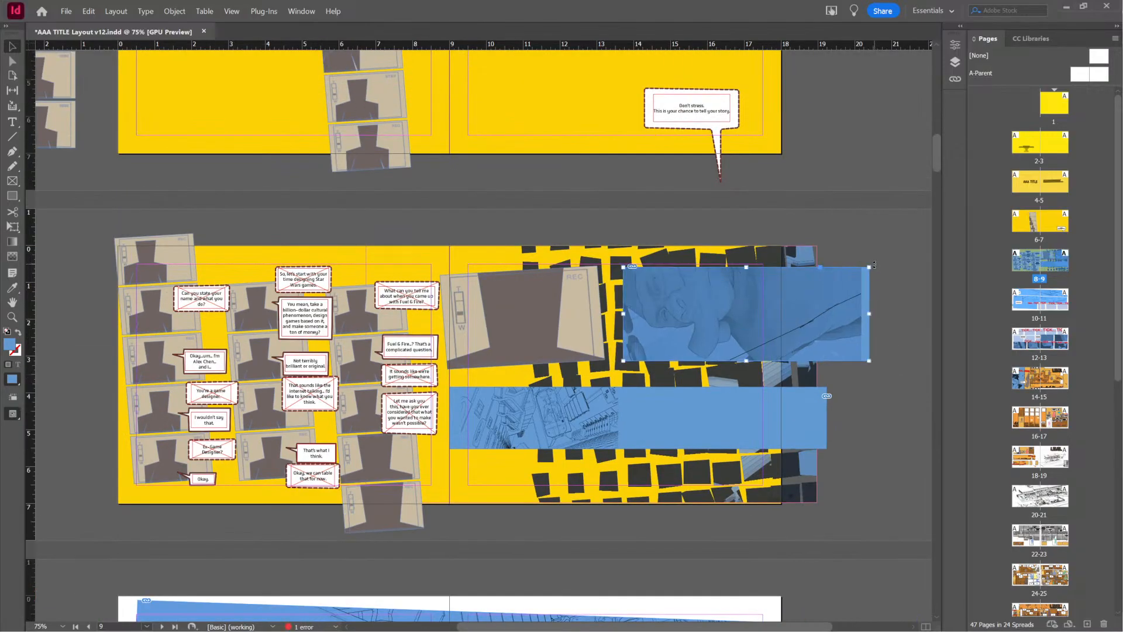
pyautogui.moveTo(877, 265); pyautogui.dragTo(874, 259)
pyautogui.moveTo(751, 341); pyautogui.dragTo(732, 316)
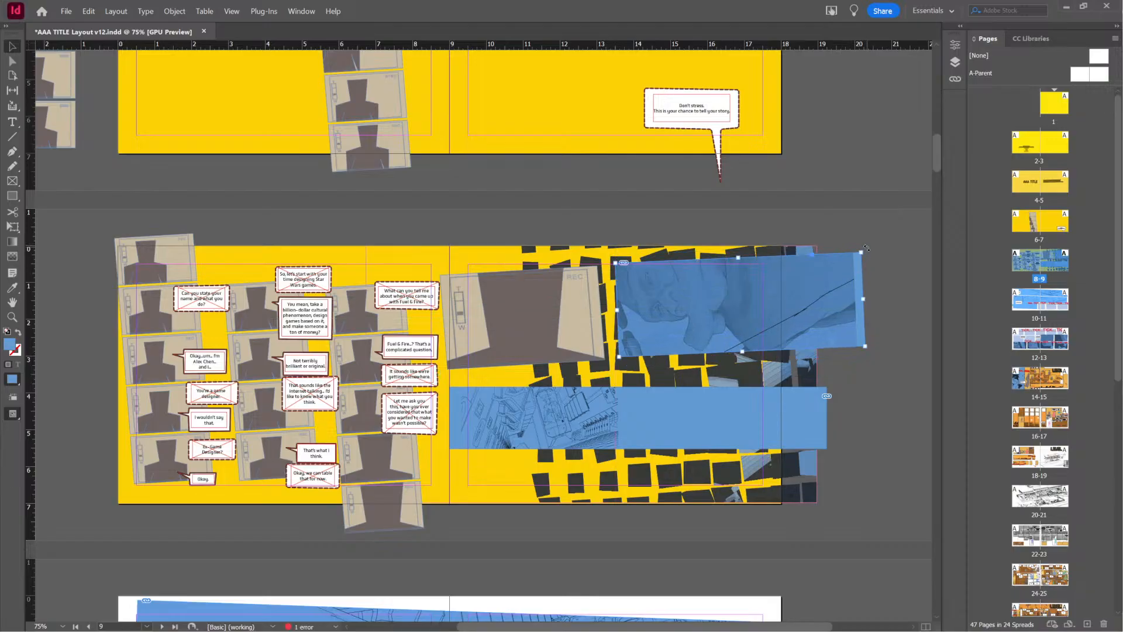
pyautogui.moveTo(867, 248); pyautogui.dragTo(866, 245)
pyautogui.moveTo(733, 422); pyautogui.dragTo(739, 421)
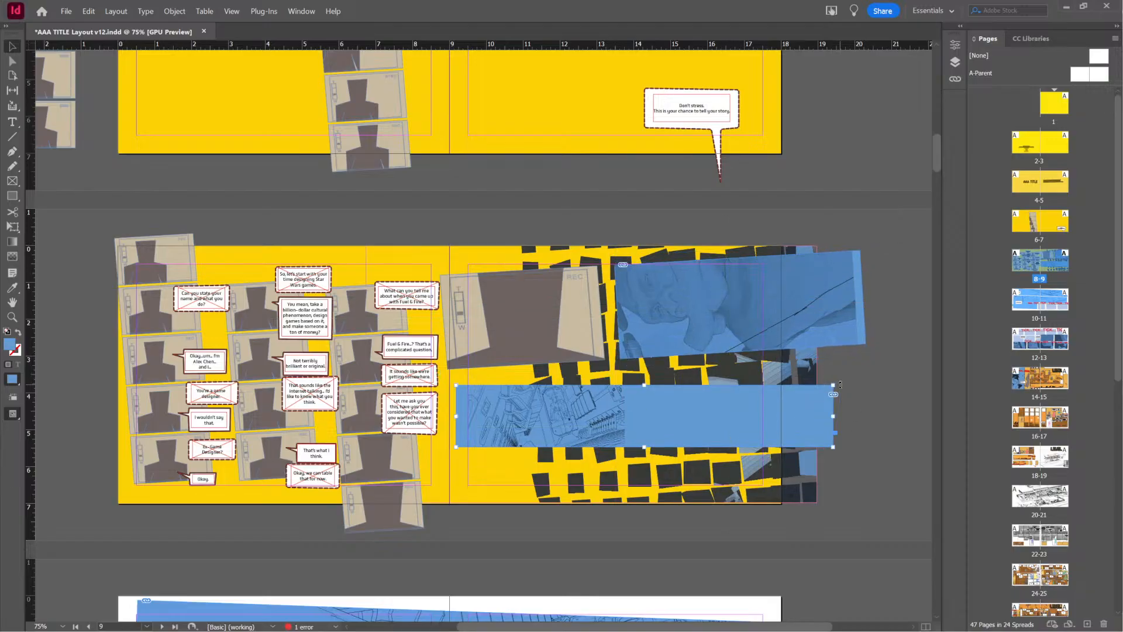
# Check the REC frame's rotation and set the face close-up's rotation angle to 4°
pyautogui.click(577, 342)
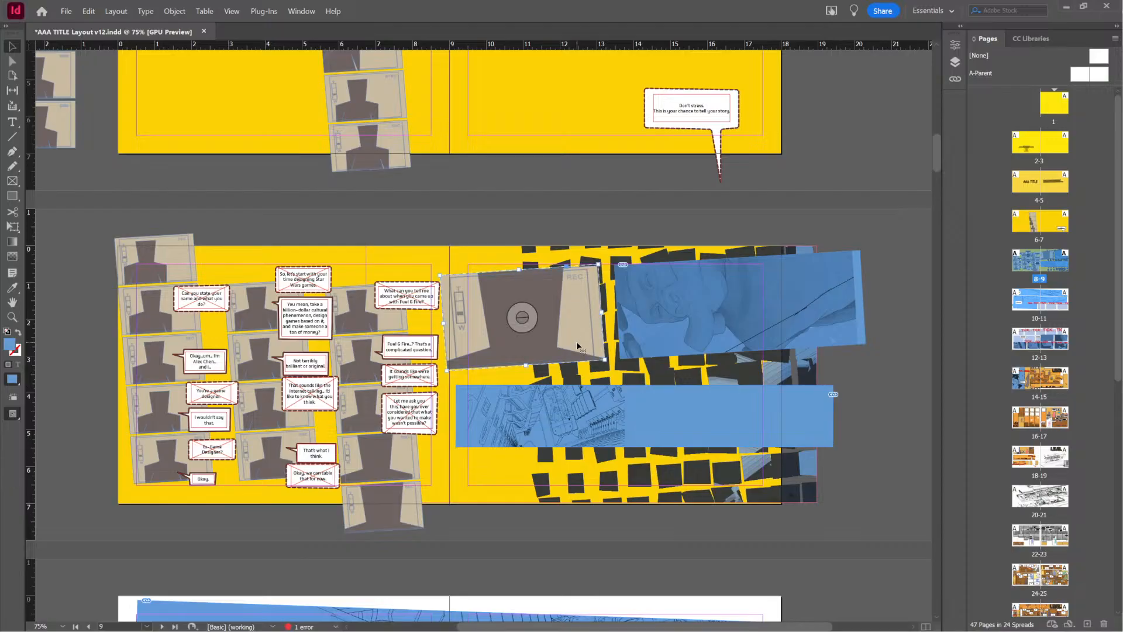
pyautogui.click(956, 45)
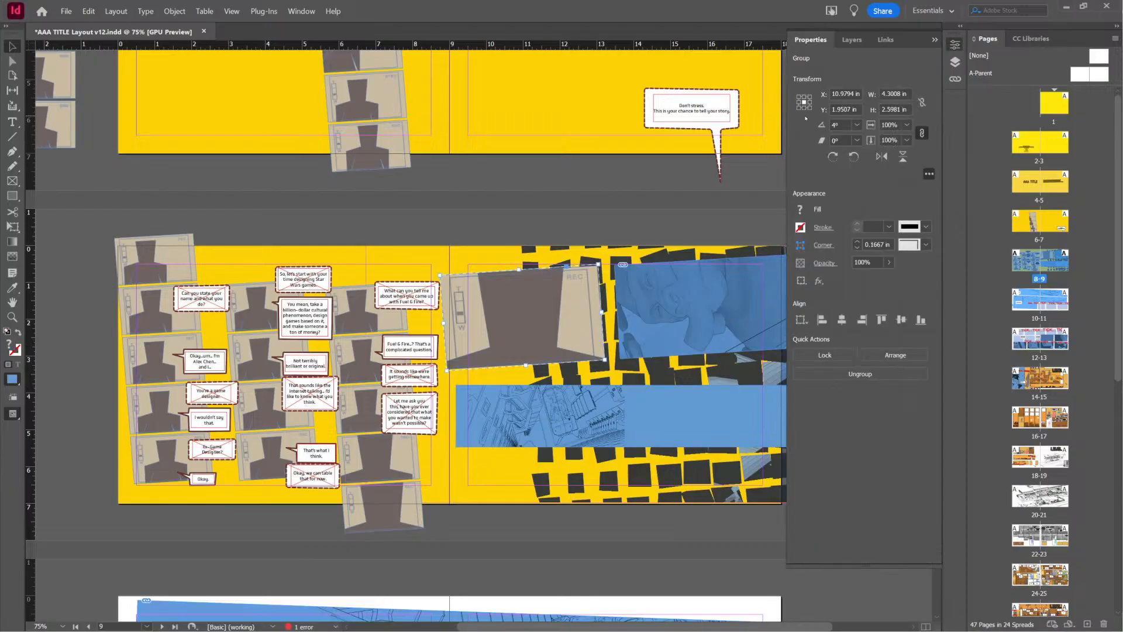
pyautogui.click(695, 306)
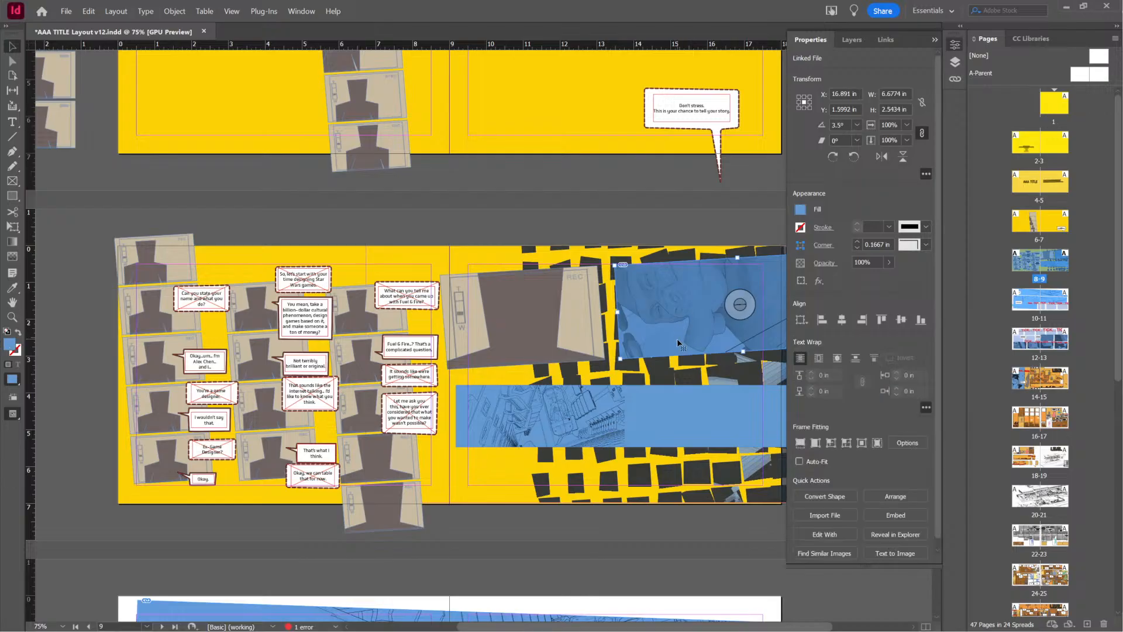
pyautogui.click(844, 124)
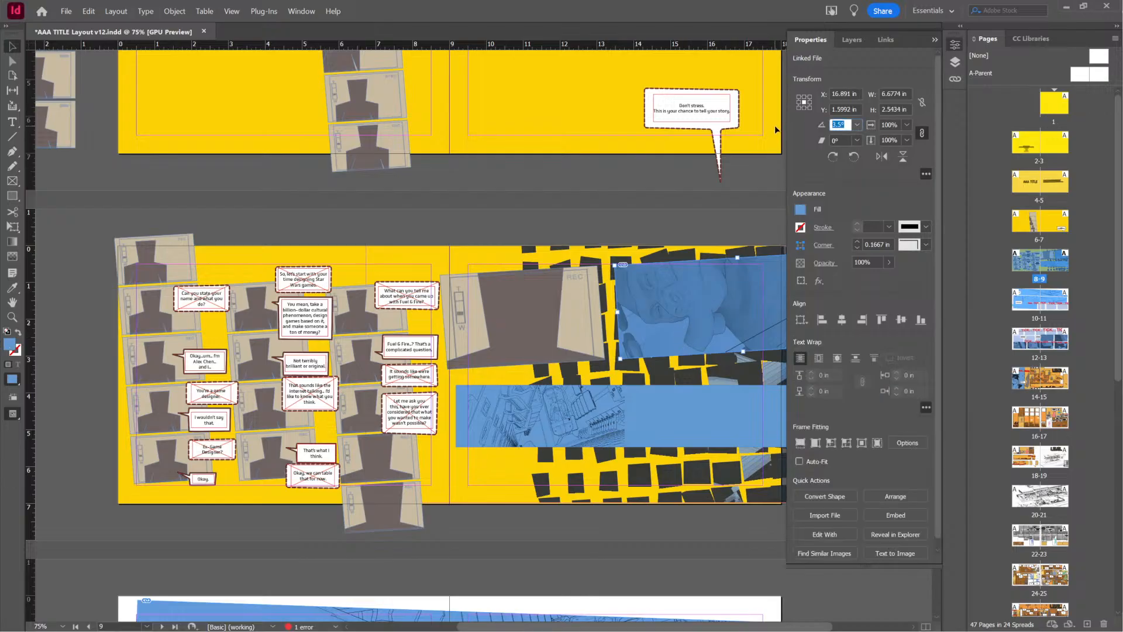
pyautogui.write('4')
pyautogui.press('Return')
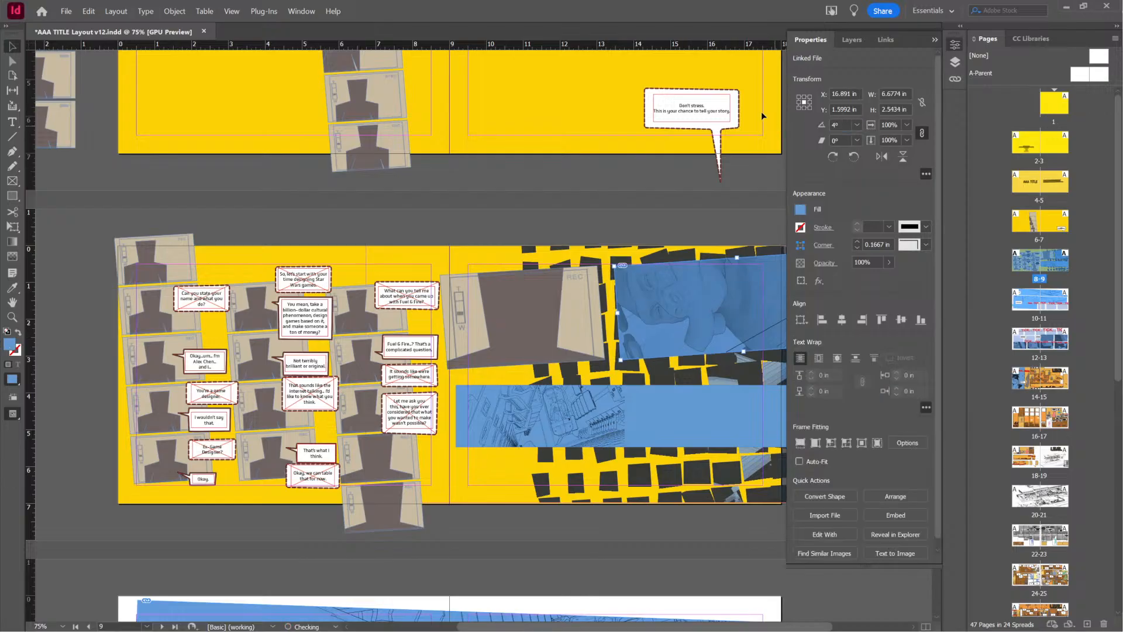
# Set the lower line-art strip's rotation angle to 4°
pyautogui.click(644, 414)
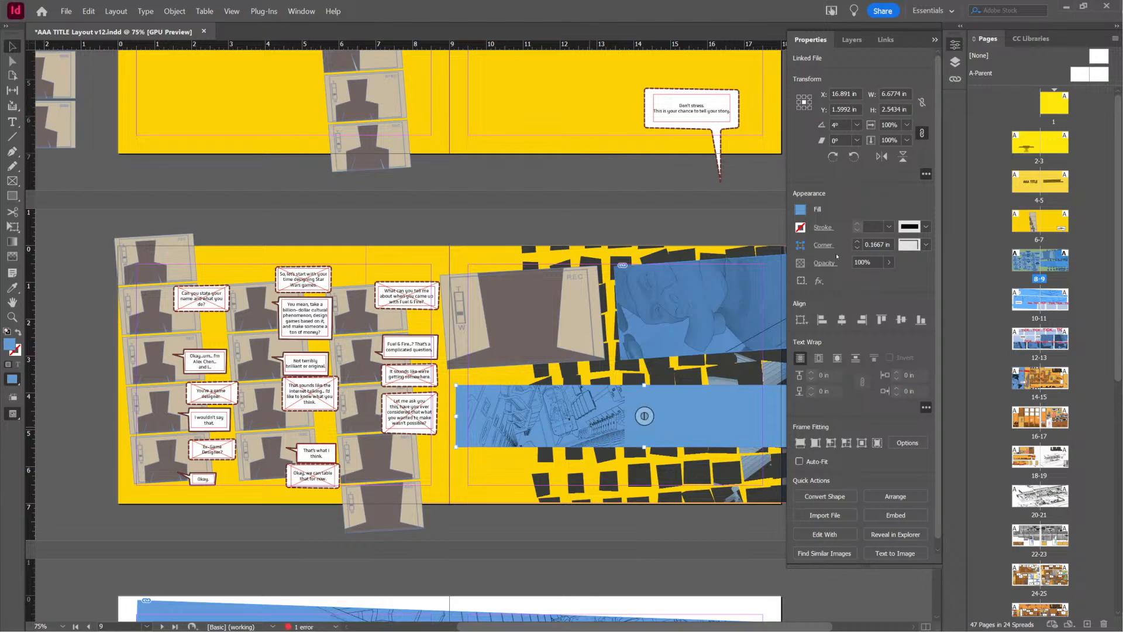
pyautogui.click(840, 125)
pyautogui.write('4')
pyautogui.press('Return')
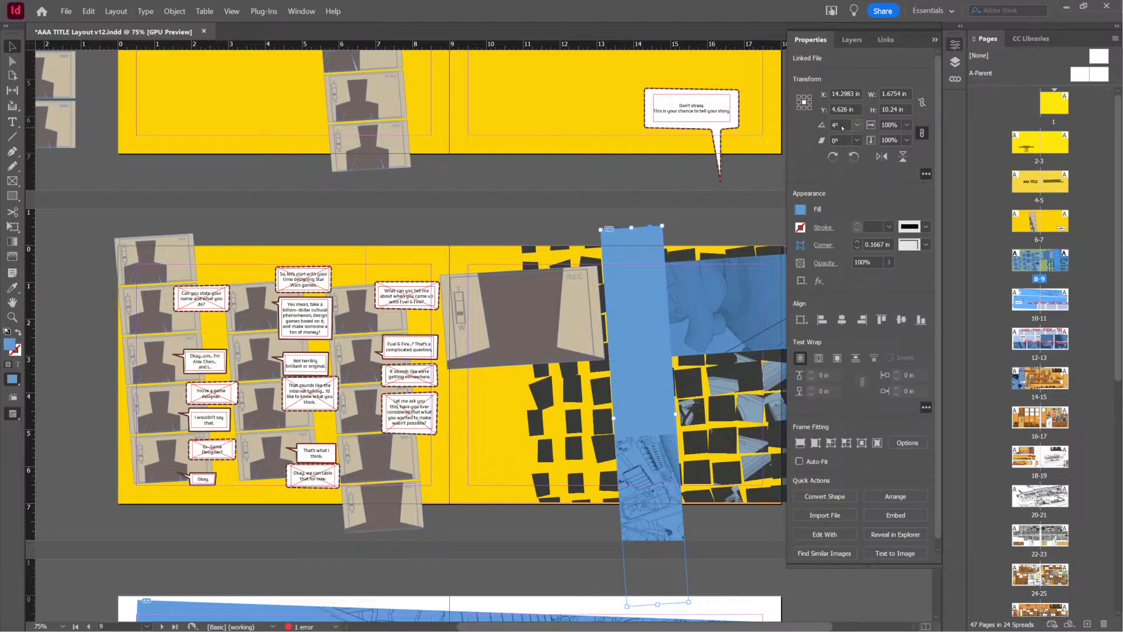
pyautogui.click(842, 127)
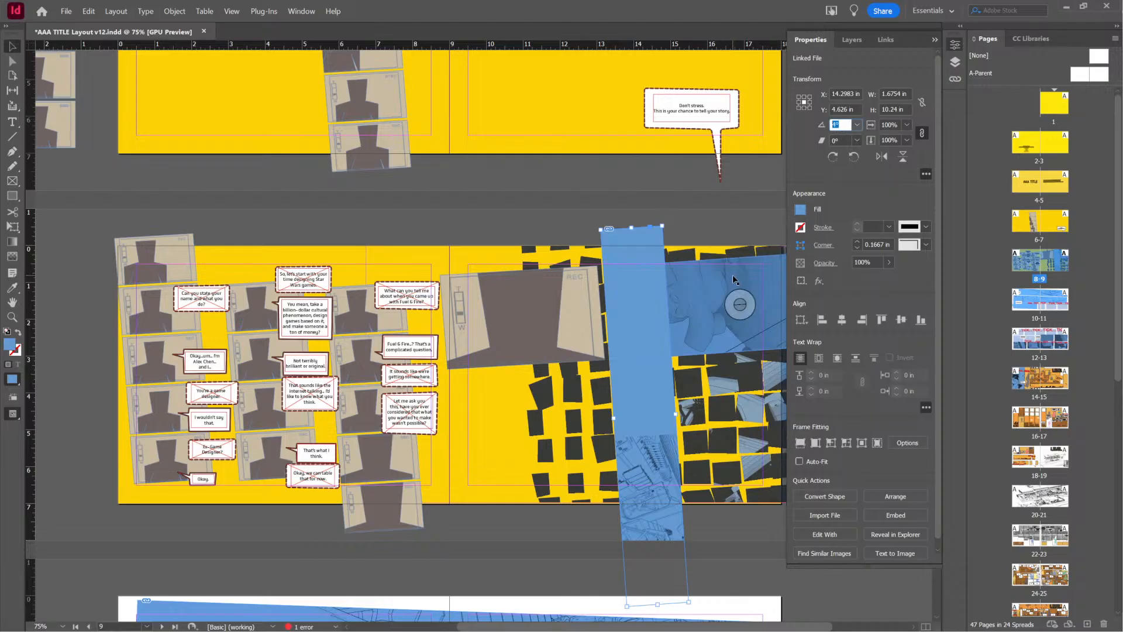
pyautogui.click(681, 361)
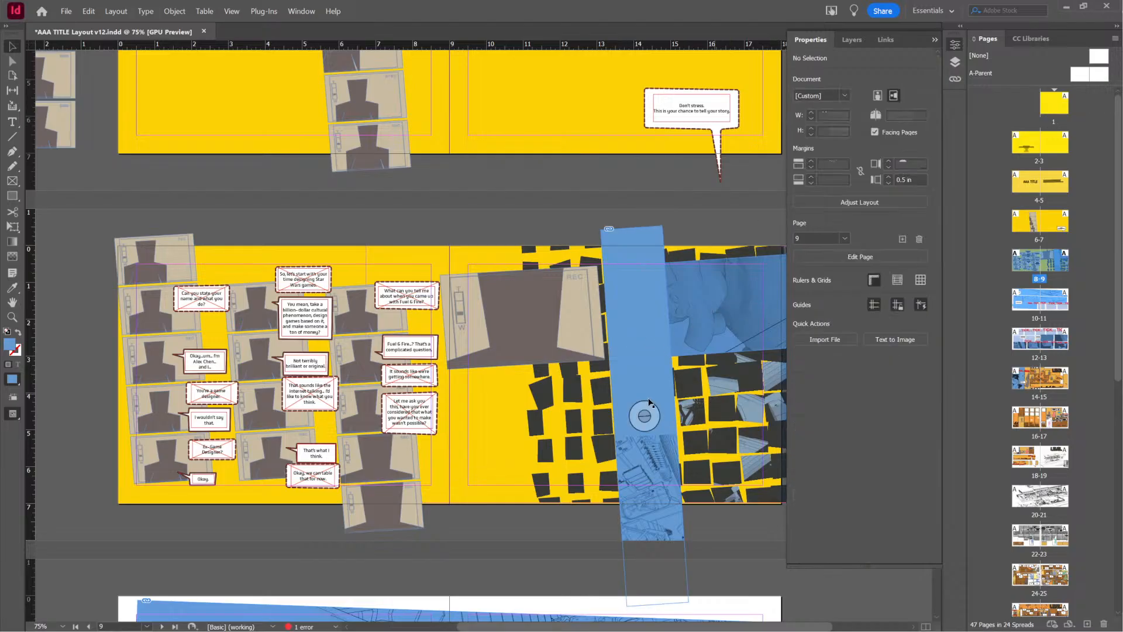
# Resize the rotated line-art panel into a wide slanted strip about 8.41 in wide and 2.09 in high below the close-up
pyautogui.click(657, 383)
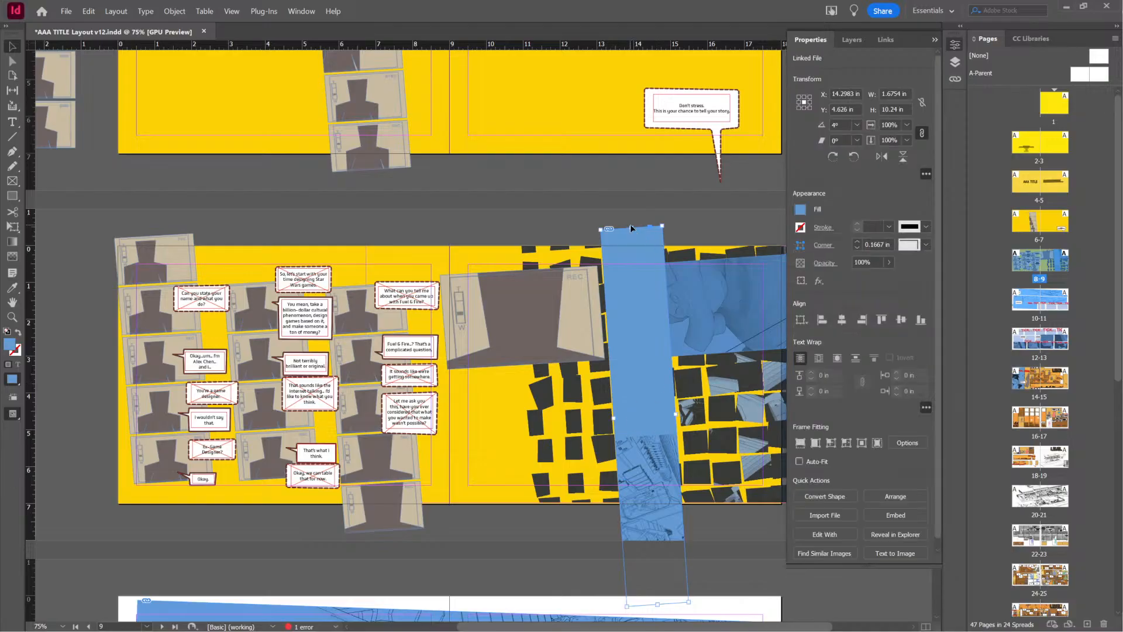
pyautogui.moveTo(631, 228); pyautogui.dragTo(641, 386)
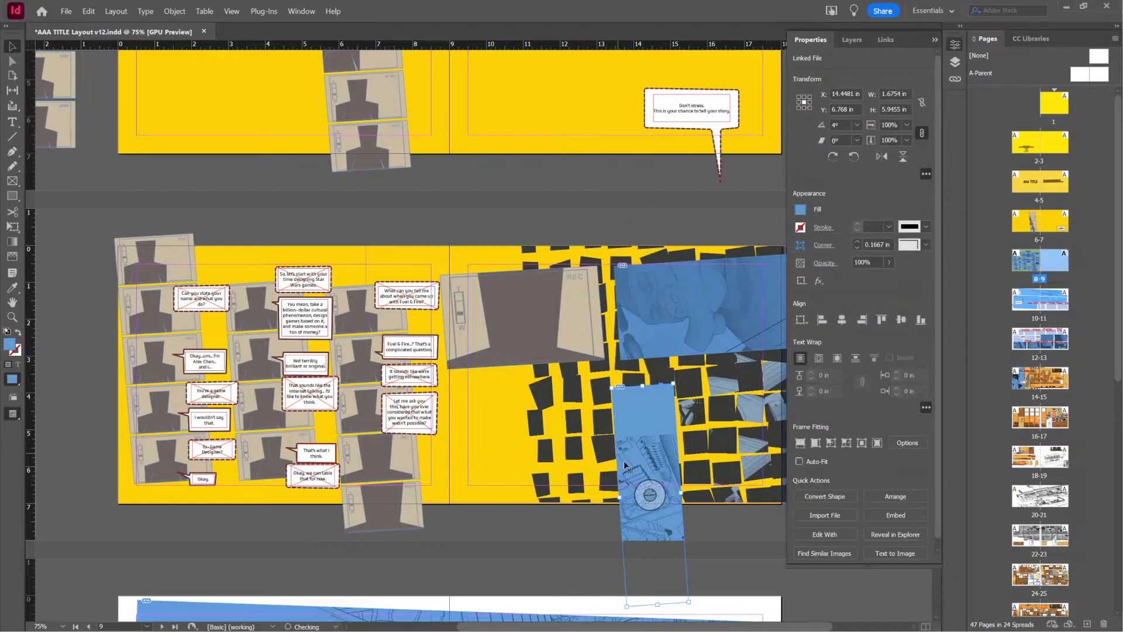
pyautogui.moveTo(620, 498); pyautogui.dragTo(471, 502)
pyautogui.moveTo(584, 611); pyautogui.dragTo(576, 473)
pyautogui.moveTo(794, 411); pyautogui.dragTo(778, 414)
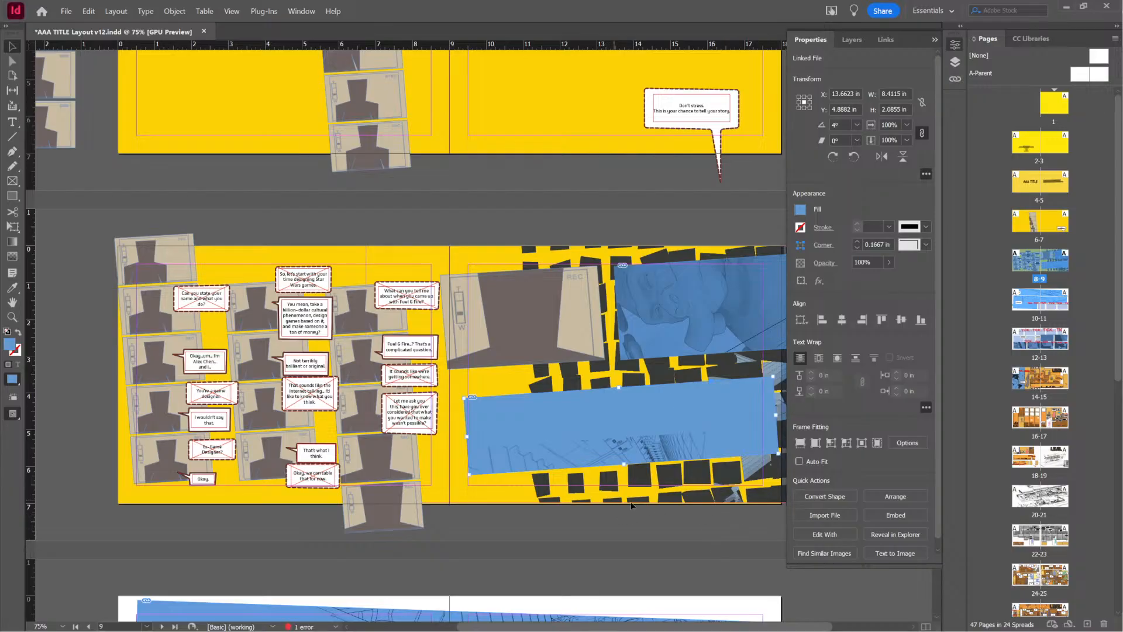
# Raise the slanted strip closer beneath the upper panels and shift its drawing up and right within the frame
pyautogui.moveTo(729, 490); pyautogui.dragTo(549, 412)
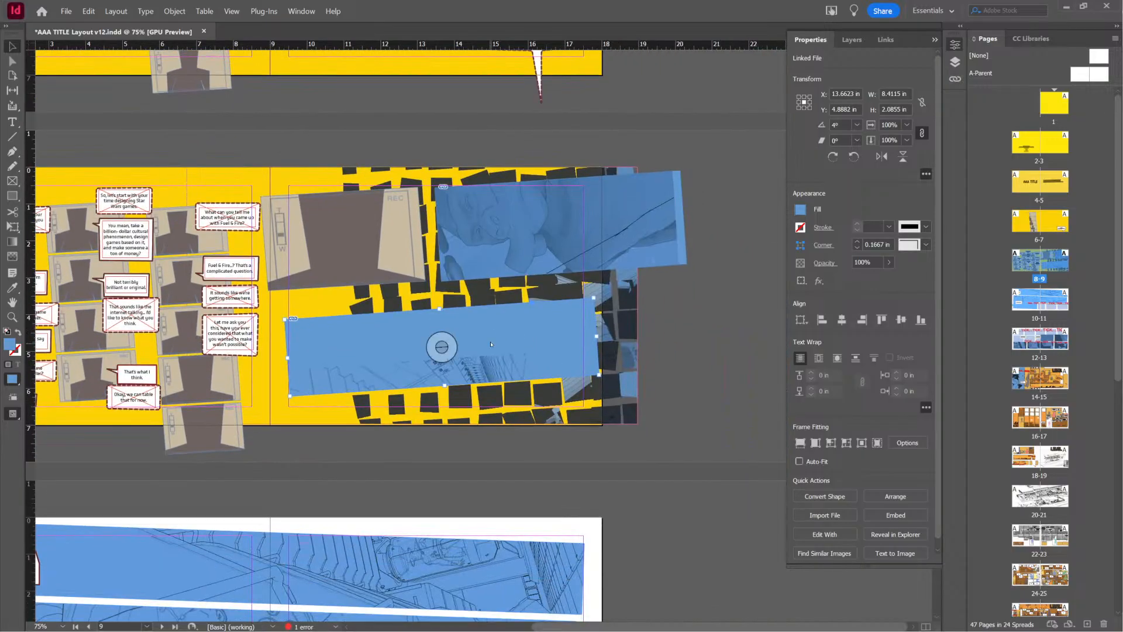
pyautogui.moveTo(492, 344)
pyautogui.mouseDown()
pyautogui.moveTo(485, 323)
pyautogui.moveTo(495, 328)
pyautogui.mouseUp()
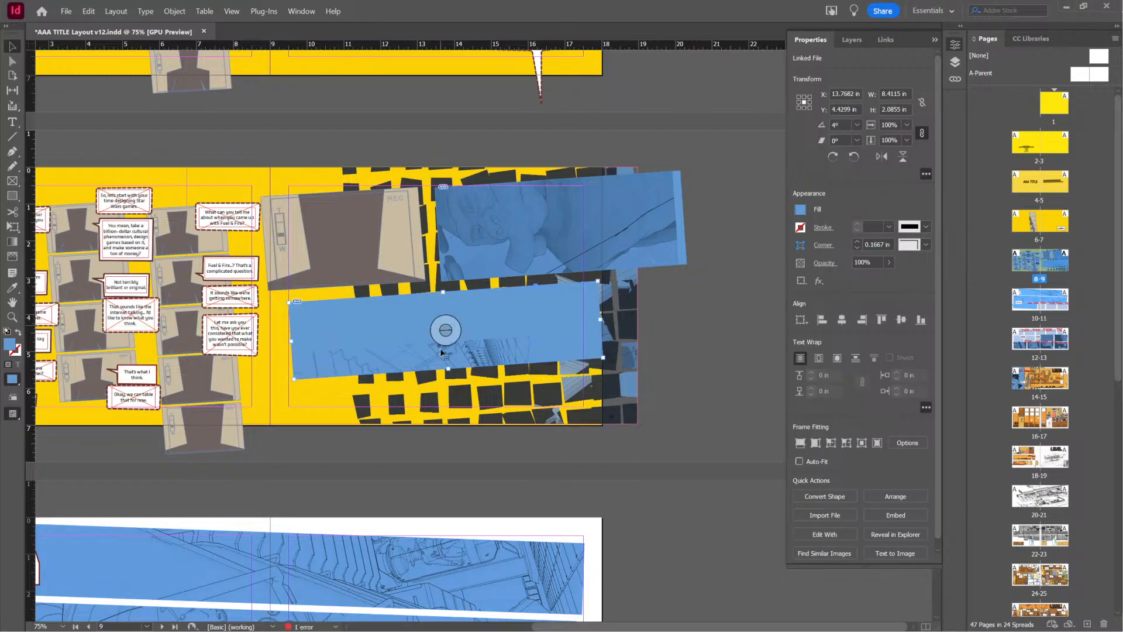
pyautogui.click(446, 330)
pyautogui.moveTo(446, 331)
pyautogui.mouseDown()
pyautogui.moveTo(495, 281)
pyautogui.moveTo(485, 255)
pyautogui.mouseUp()
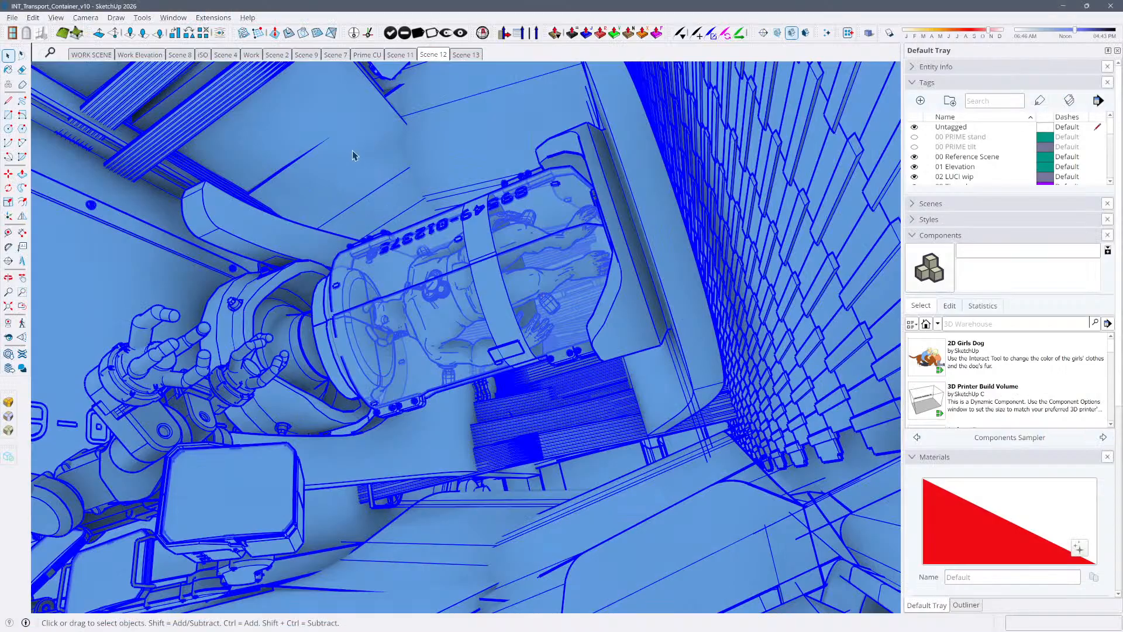
# Show Scene 11 in SketchUp and export it as a JPEG 2D graphic, ending the INT_Transport_Container file name with vMED
pyautogui.click(402, 55)
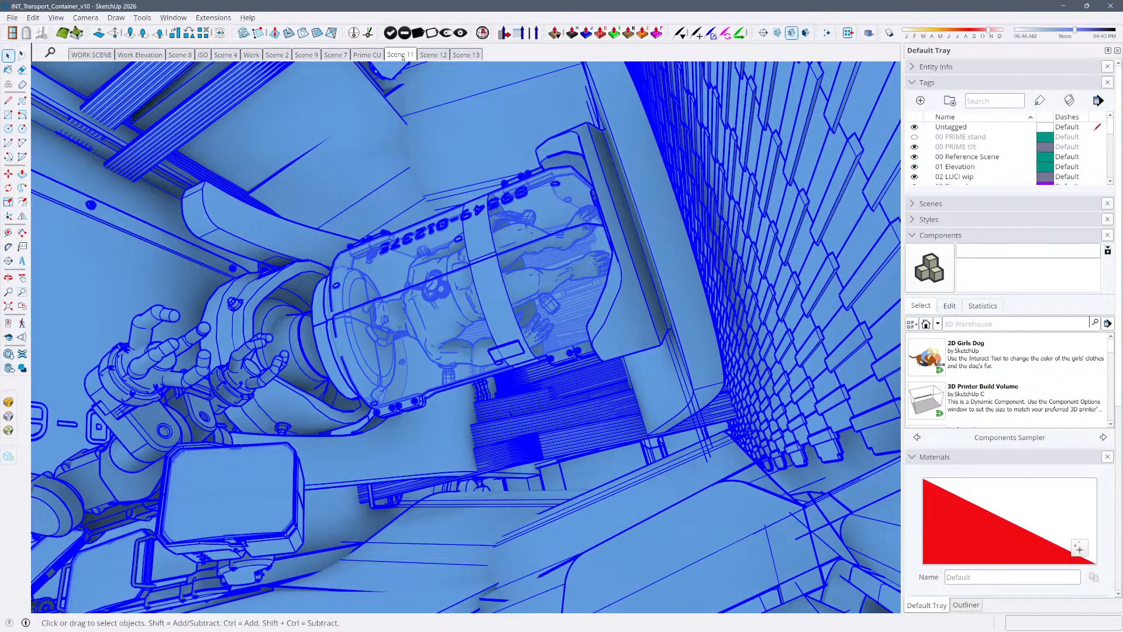
pyautogui.click(402, 55)
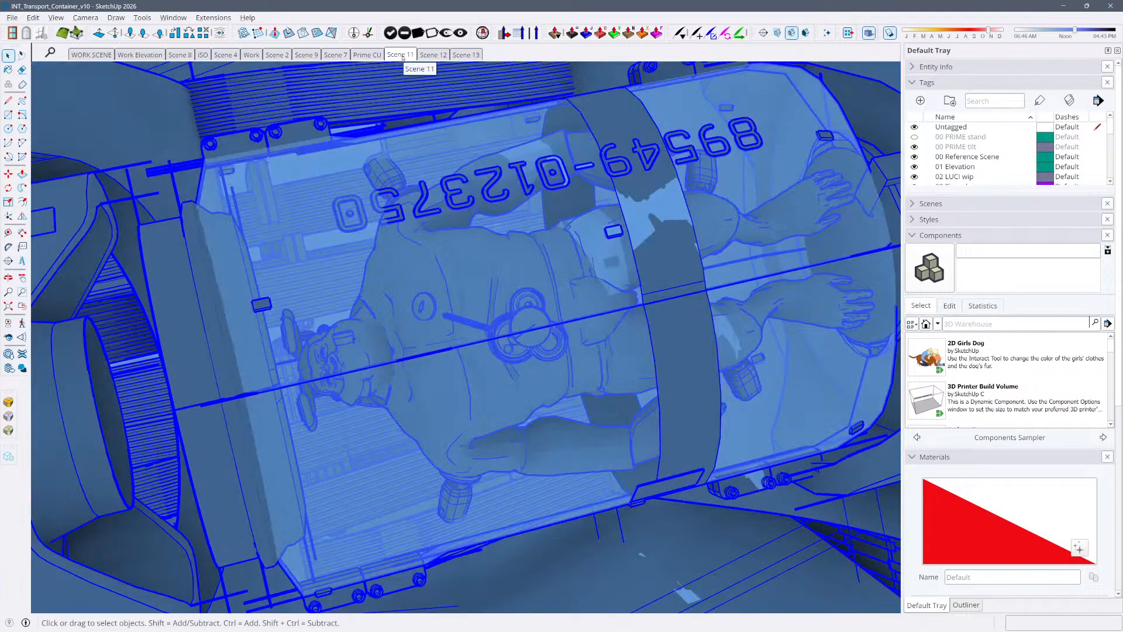
pyautogui.click(11, 16)
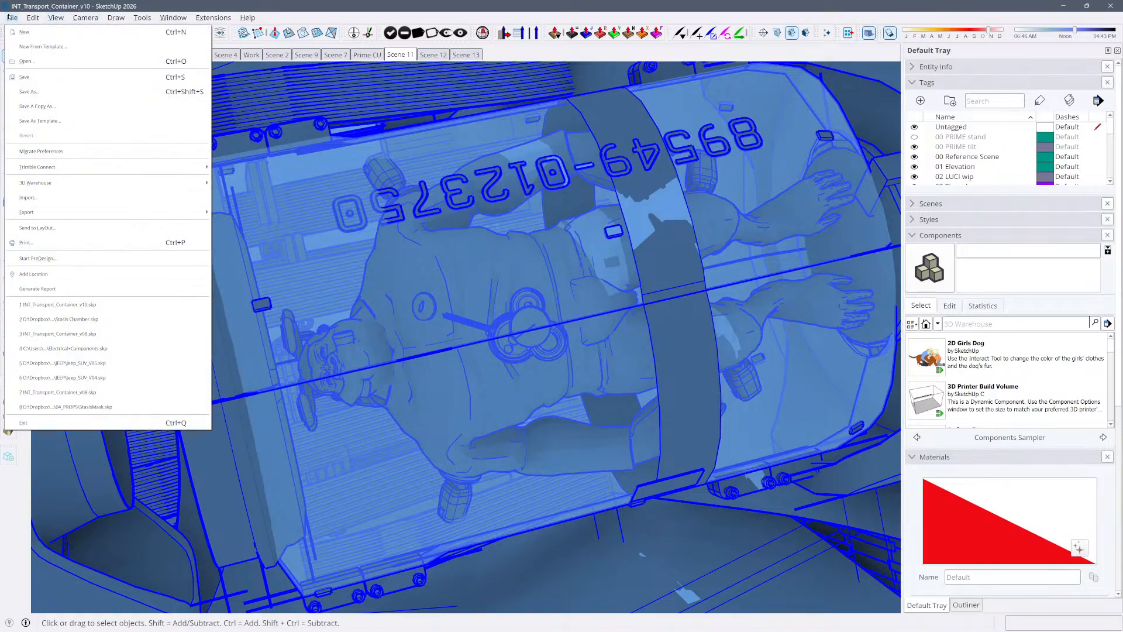
pyautogui.click(10, 17)
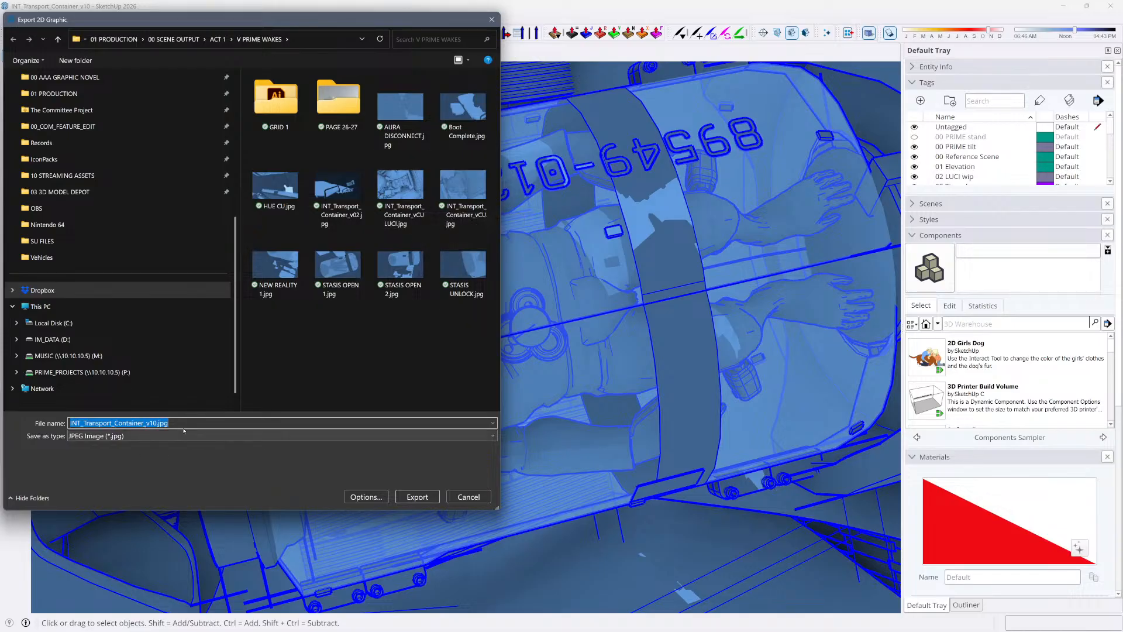
pyautogui.click(153, 423)
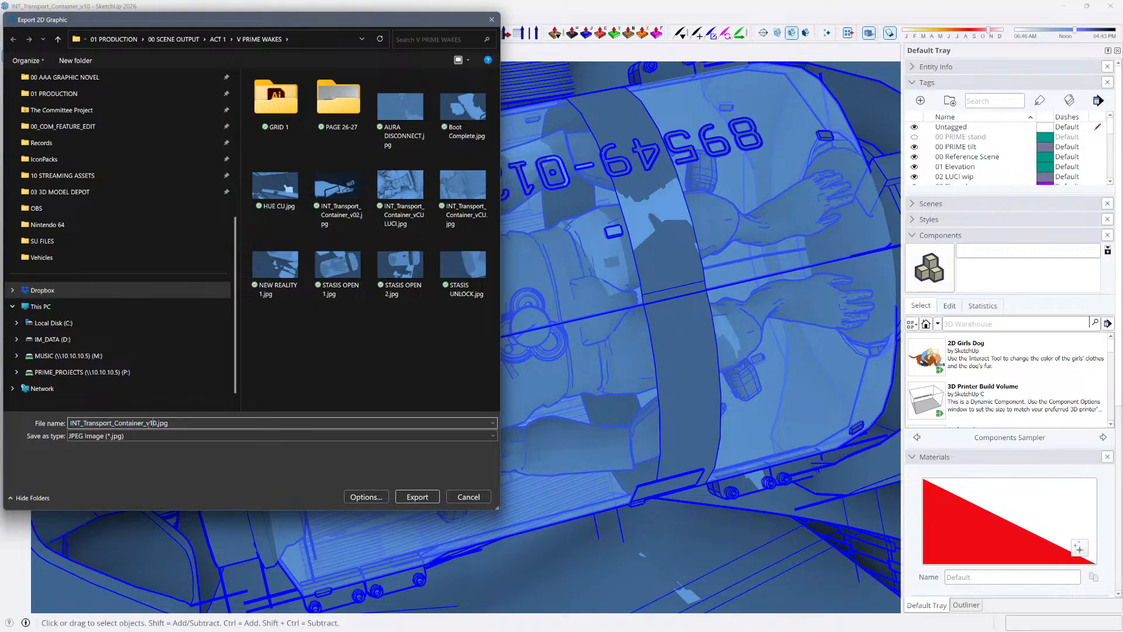
pyautogui.moveTo(149, 423); pyautogui.dragTo(262, 444)
pyautogui.write('MED')
pyautogui.press('Return')
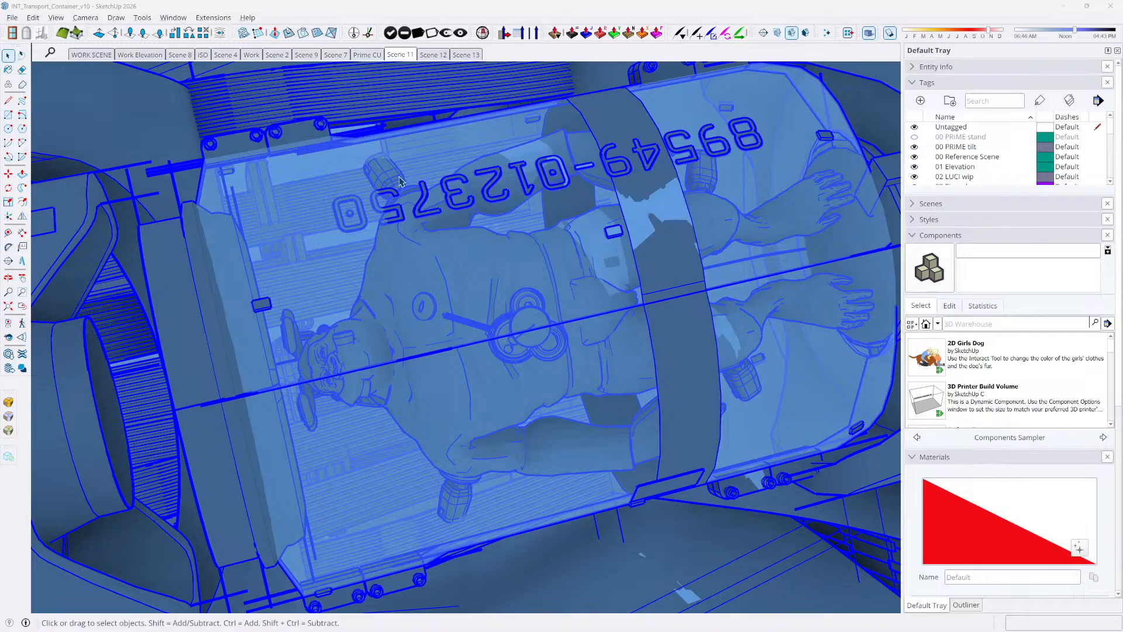
# Switch to InDesign, place the Scene 11 export in the slanted strip, and enlarge the drawing to about 22% with the figure filling the frame
pyautogui.hotkey('alt', 'Tab')
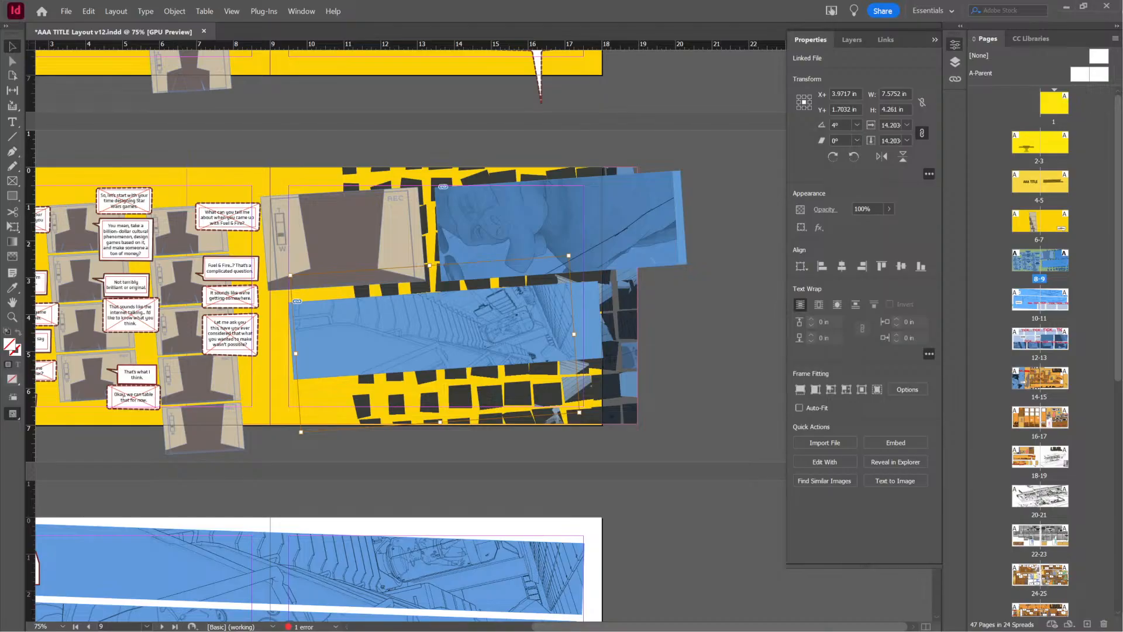
pyautogui.hotkey('alt', 'Tab')
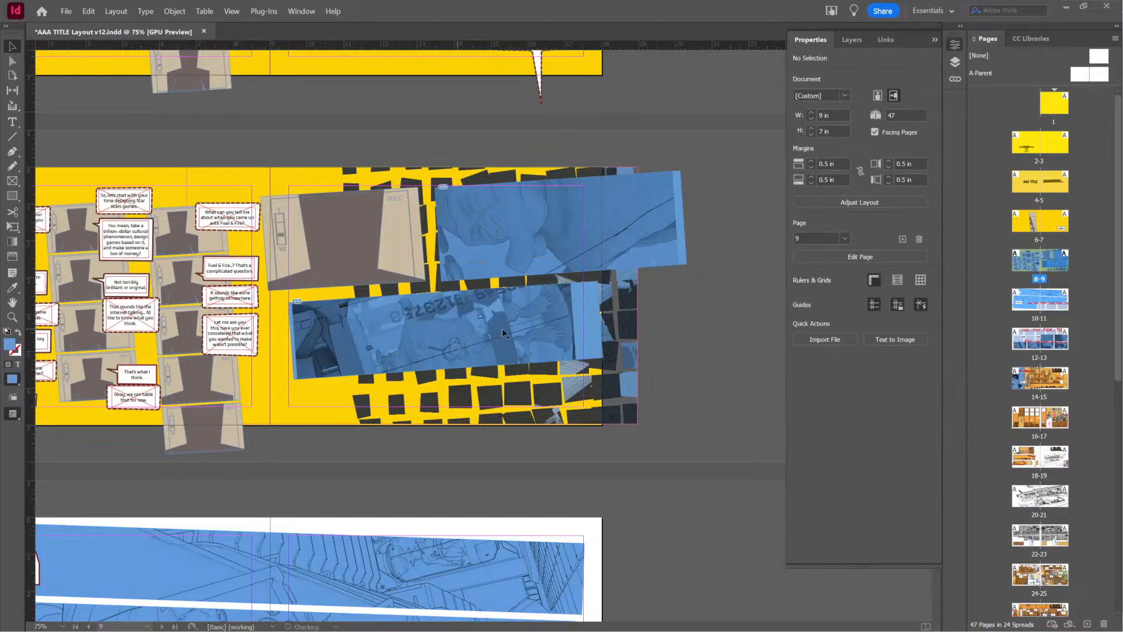
pyautogui.click(461, 326)
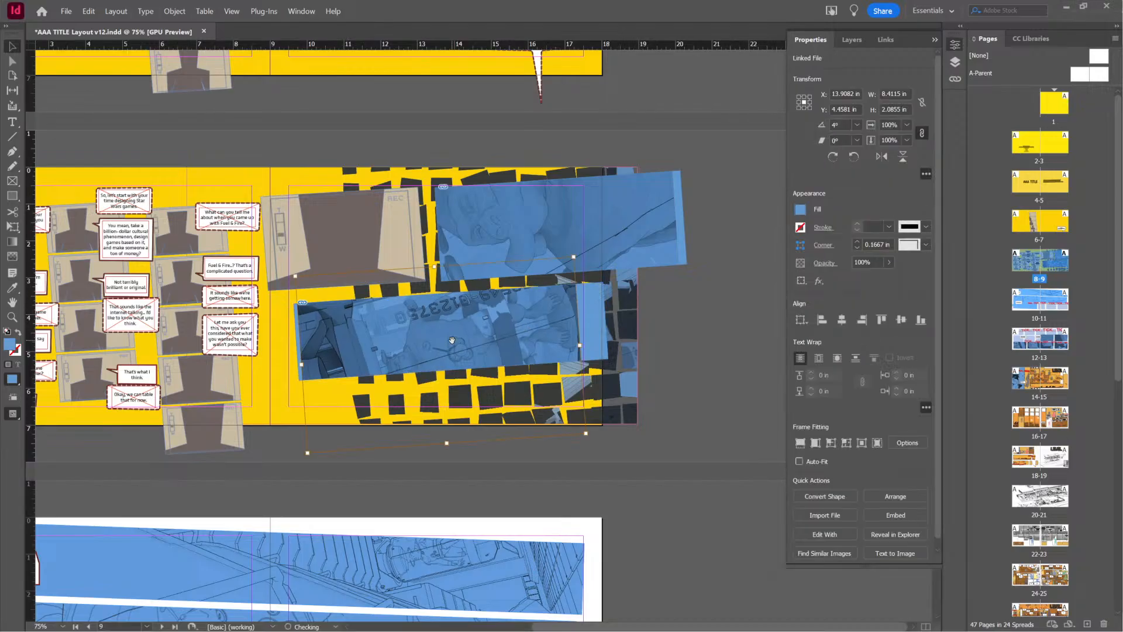
pyautogui.moveTo(586, 434); pyautogui.dragTo(655, 465)
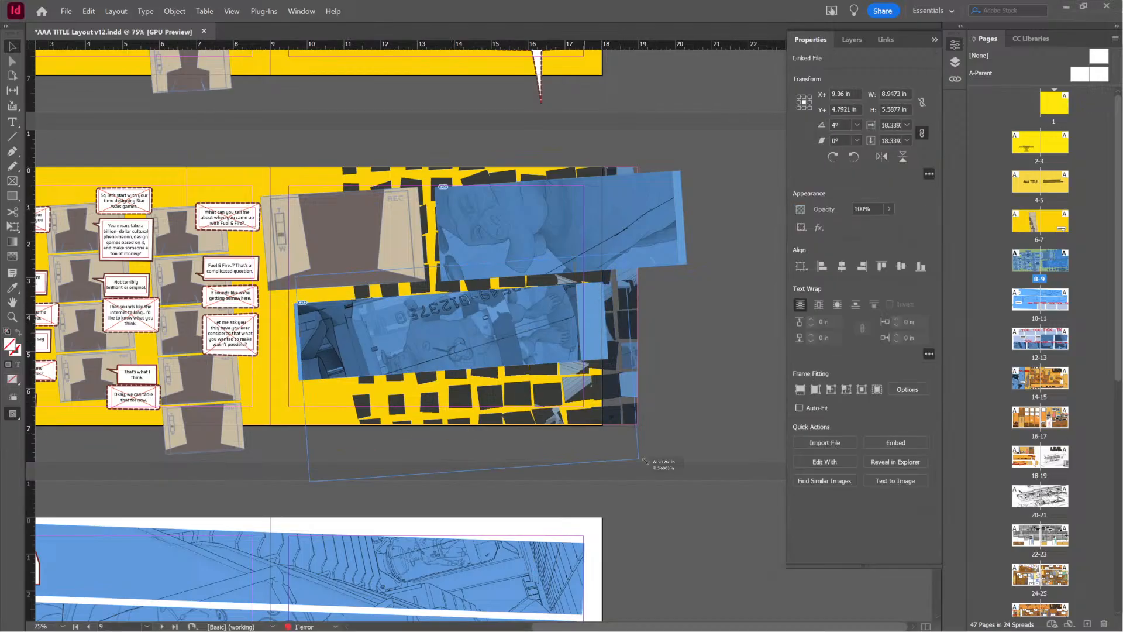
pyautogui.moveTo(509, 339); pyautogui.dragTo(485, 333)
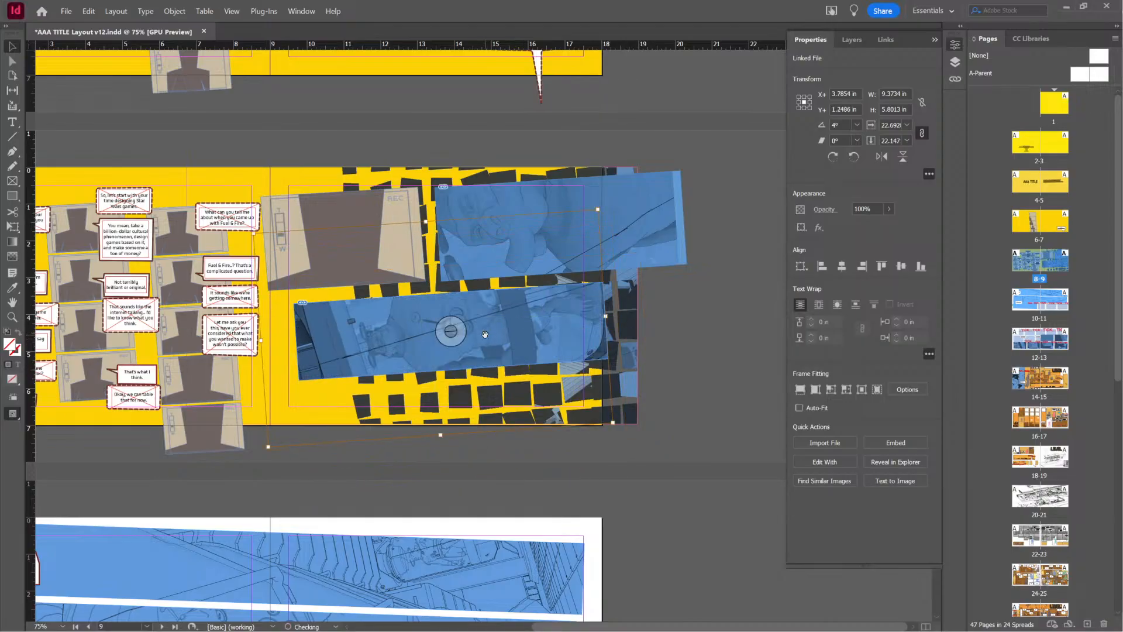
pyautogui.click(482, 454)
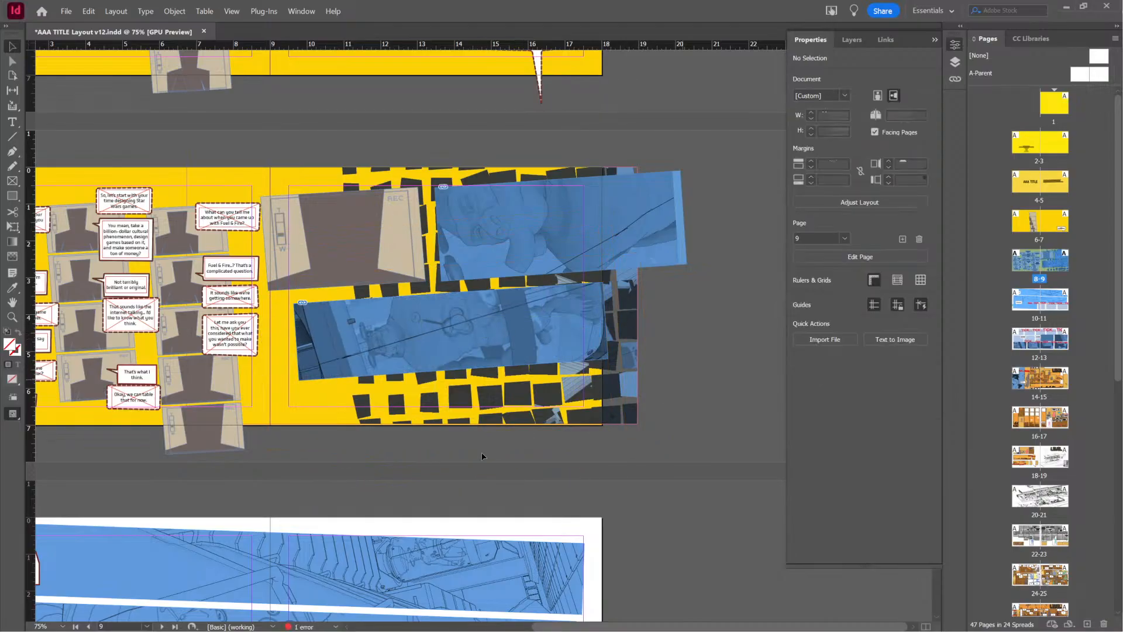
# Compare the slanted panel arrangement on pages 8-9 with the line-art strips on pages 10-11
pyautogui.scroll(-3, 392, 462)
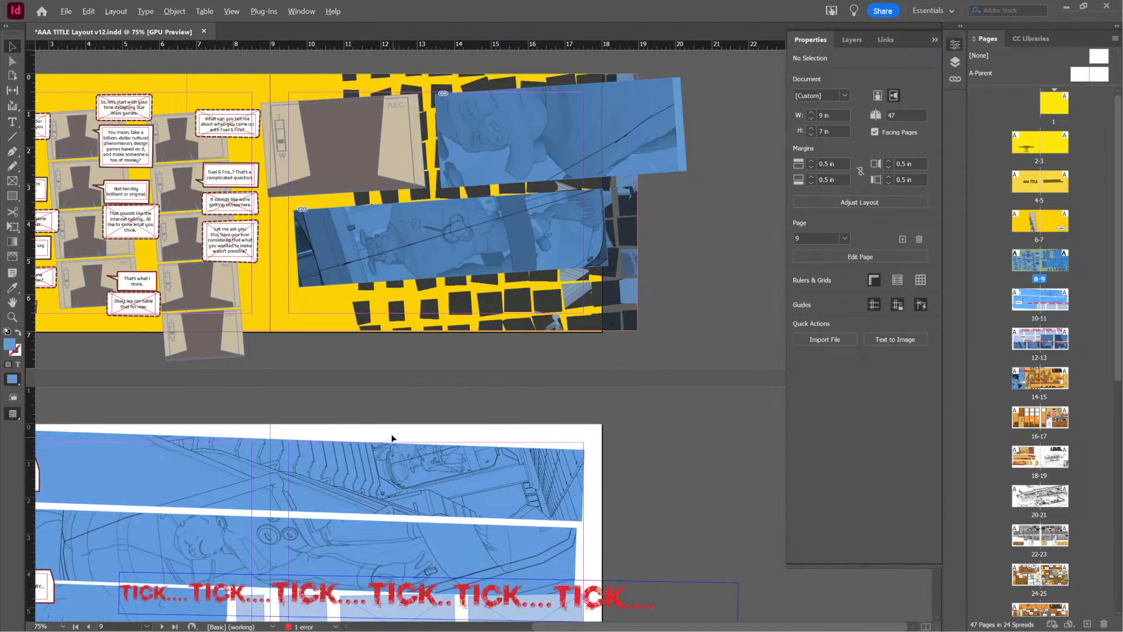
pyautogui.keyDown('alt'); pyautogui.scroll(-2, 392, 436); pyautogui.keyUp('alt')
pyautogui.keyDown('alt'); pyautogui.scroll(2, 395, 440); pyautogui.keyUp('alt')
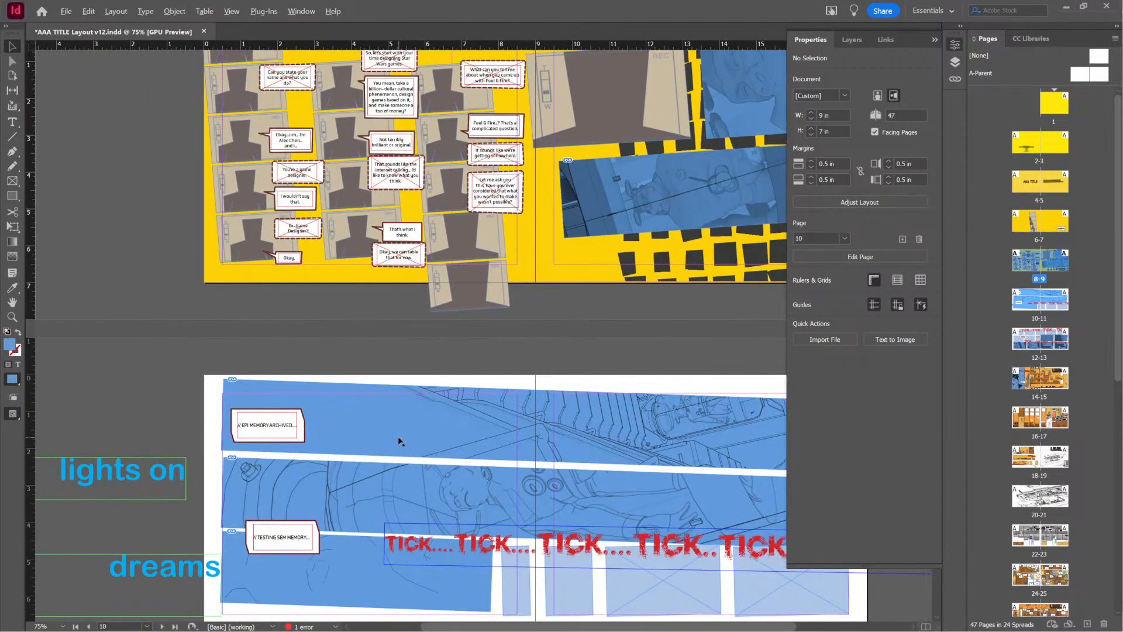
pyautogui.keyDown('alt'); pyautogui.scroll(-1, 398, 442); pyautogui.keyUp('alt')
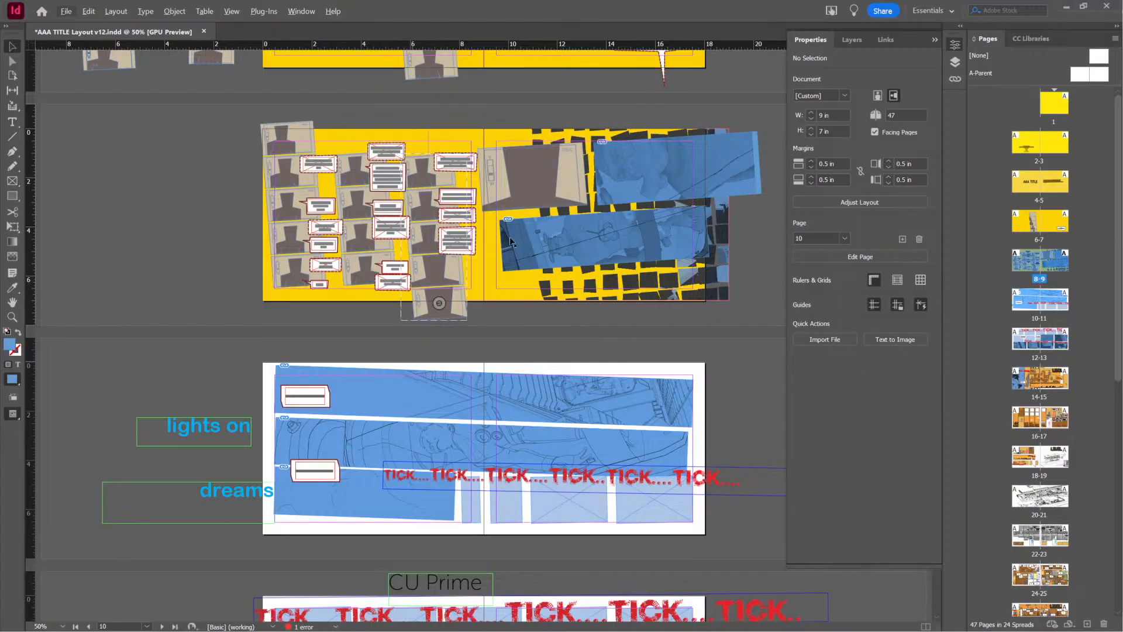
pyautogui.keyDown('alt'); pyautogui.scroll(1, 736, 246); pyautogui.keyUp('alt')
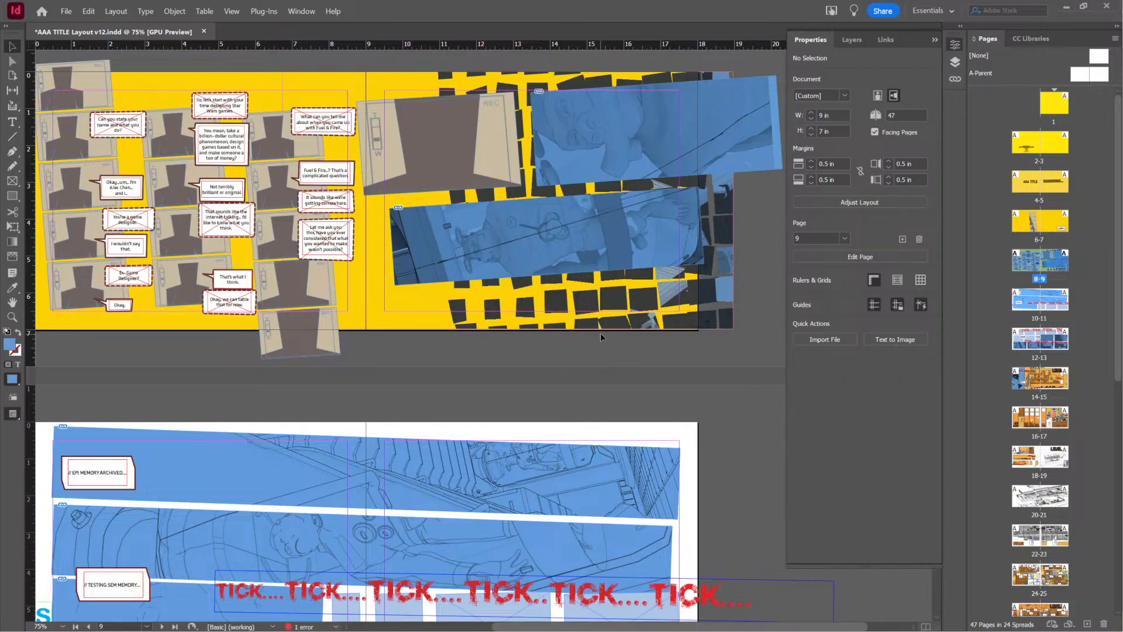
pyautogui.keyDown('alt'); pyautogui.scroll(-1, 623, 354); pyautogui.keyUp('alt')
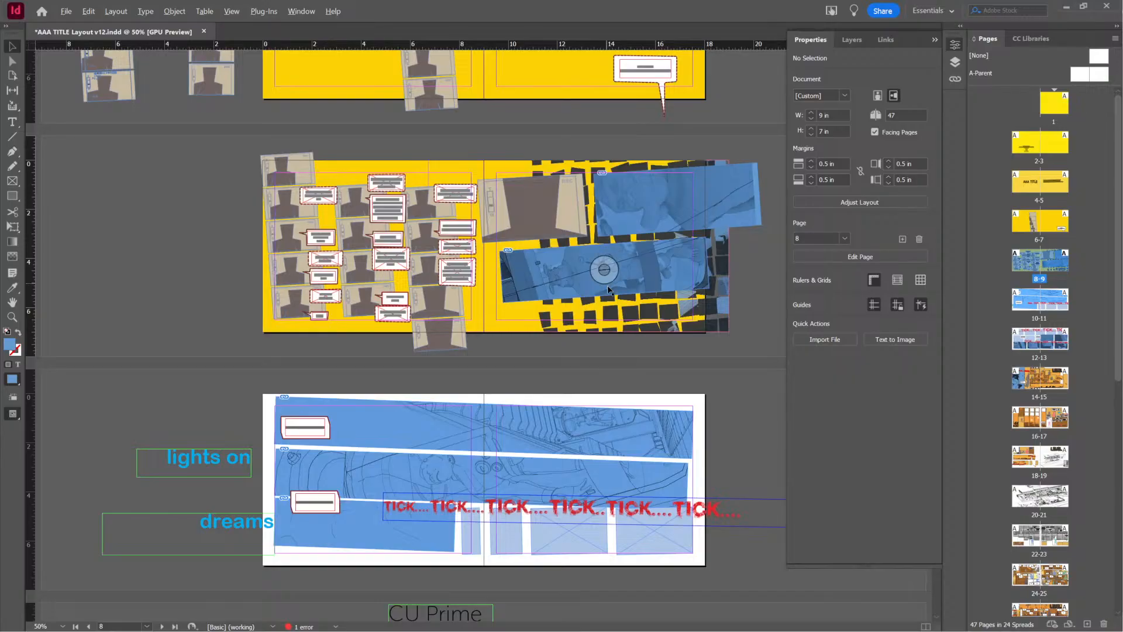
pyautogui.keyDown('alt'); pyautogui.scroll(1, 611, 292); pyautogui.keyUp('alt')
pyautogui.keyDown('alt'); pyautogui.scroll(-1, 606, 275); pyautogui.keyUp('alt')
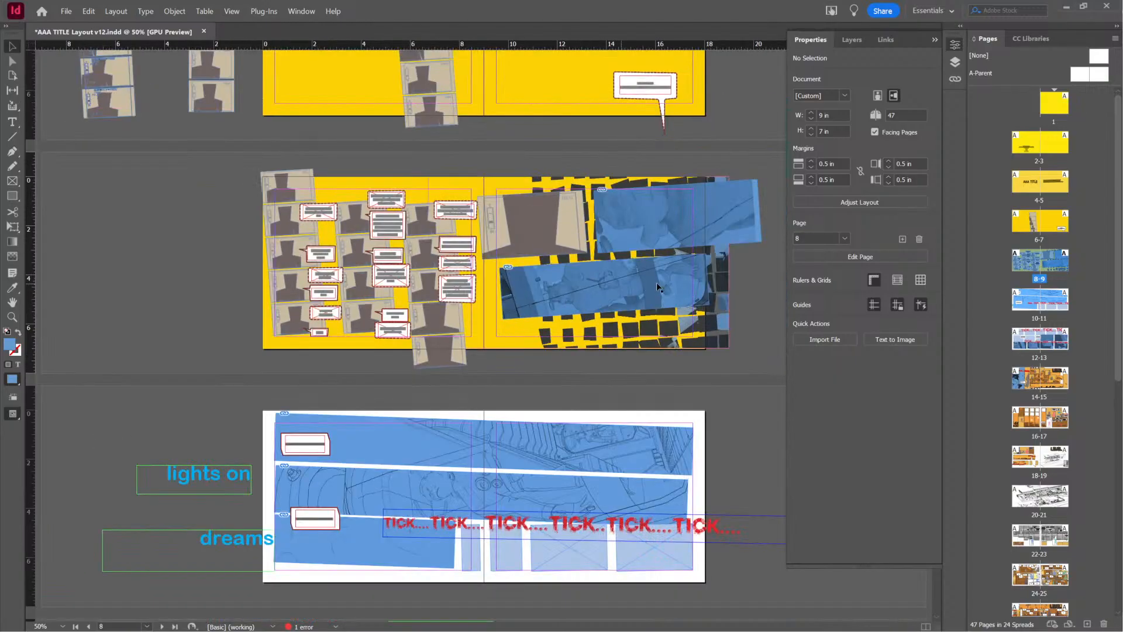
pyautogui.scroll(1, 634, 194)
pyautogui.keyDown('alt'); pyautogui.scroll(1, 684, 289); pyautogui.keyUp('alt')
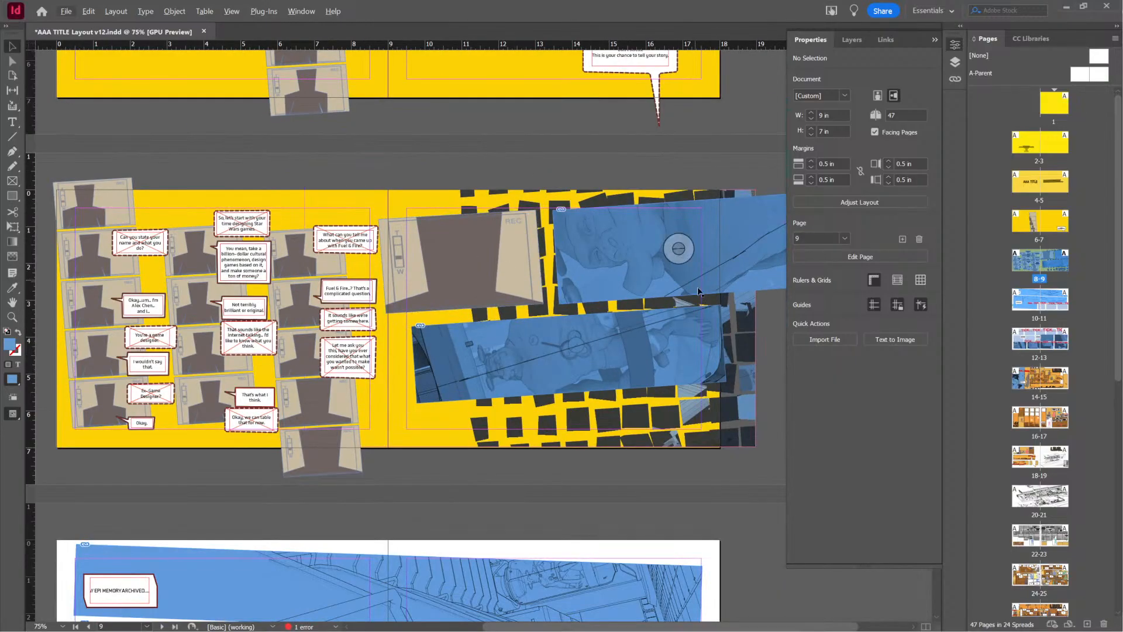
pyautogui.scroll(-1, 628, 421)
pyautogui.scroll(-2, 628, 421)
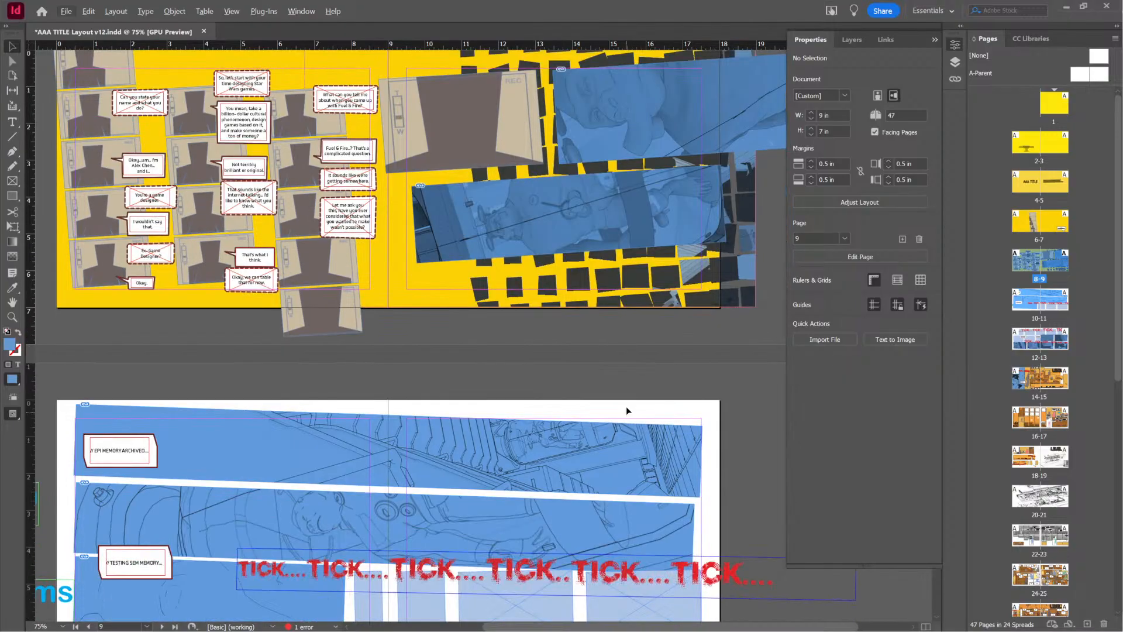
pyautogui.keyDown('alt'); pyautogui.scroll(-1, 673, 333); pyautogui.keyUp('alt')
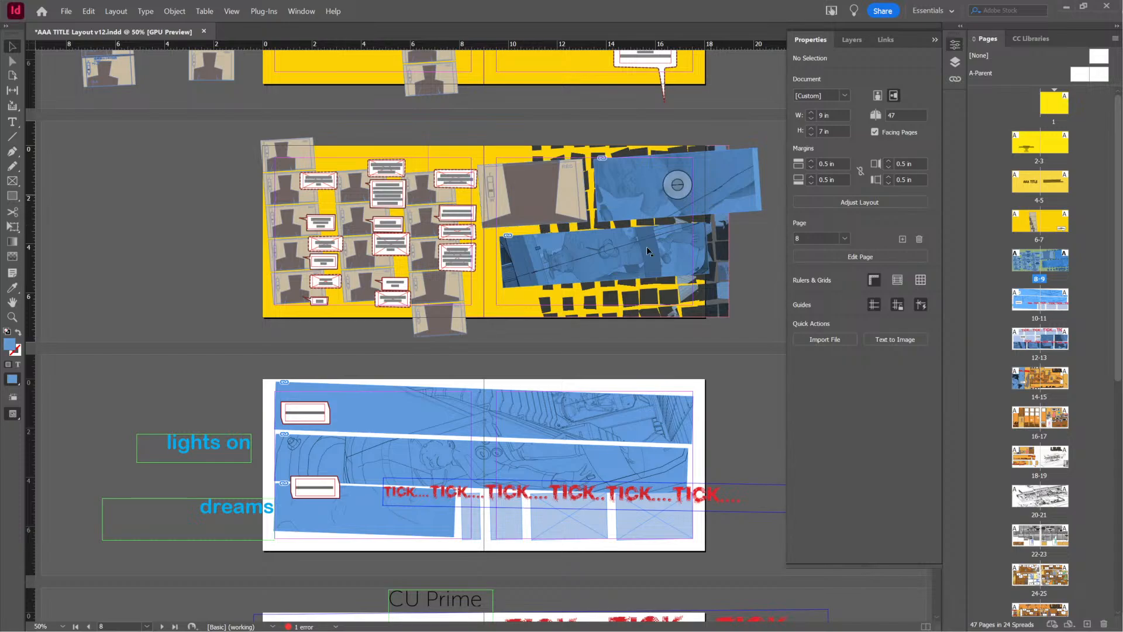
pyautogui.scroll(2, 551, 363)
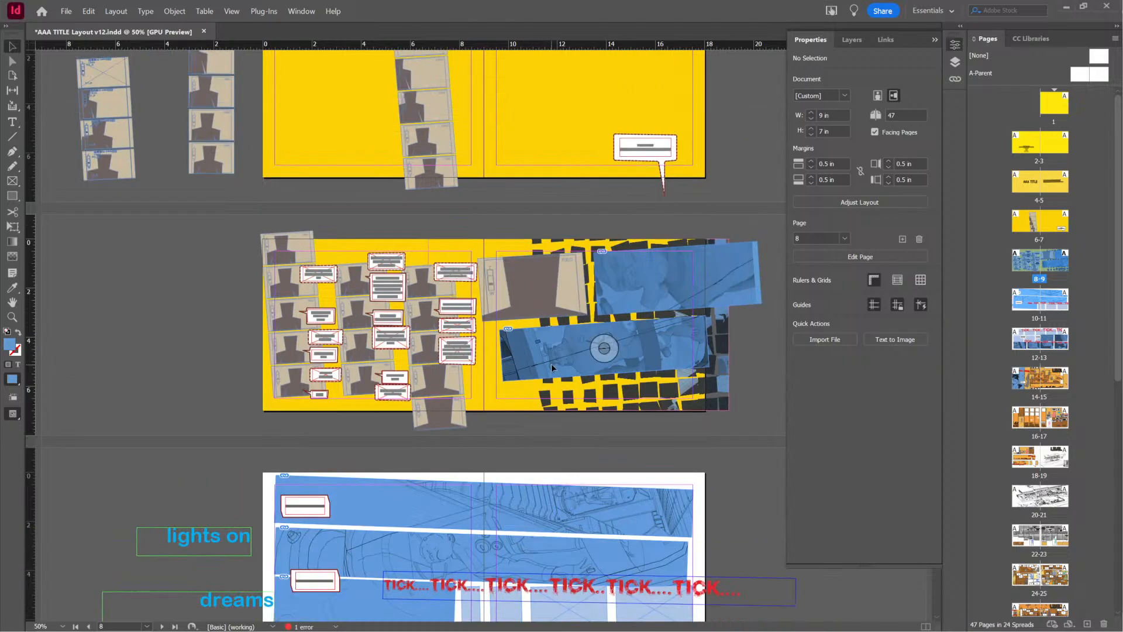
pyautogui.scroll(-2, 551, 363)
pyautogui.keyDown('alt'); pyautogui.scroll(2, 657, 328); pyautogui.keyUp('alt')
pyautogui.keyDown('alt'); pyautogui.scroll(-1, 655, 323); pyautogui.keyUp('alt')
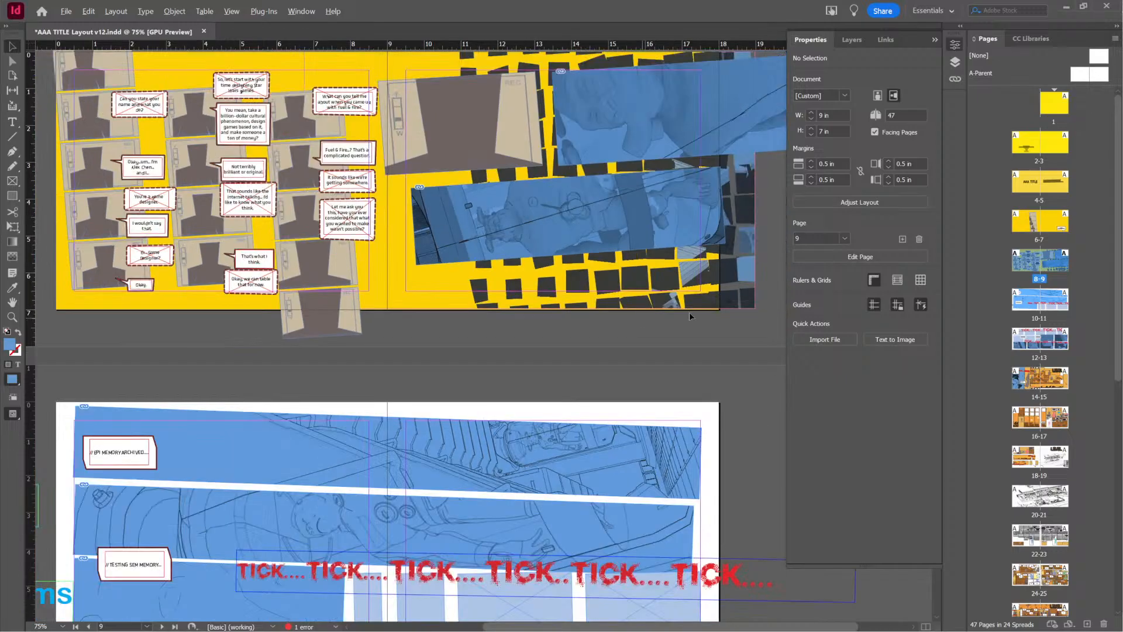
# Move the REC frame and the face close-up together slightly up and to the right on page 9
pyautogui.moveTo(672, 359); pyautogui.dragTo(554, 447, button='middle')
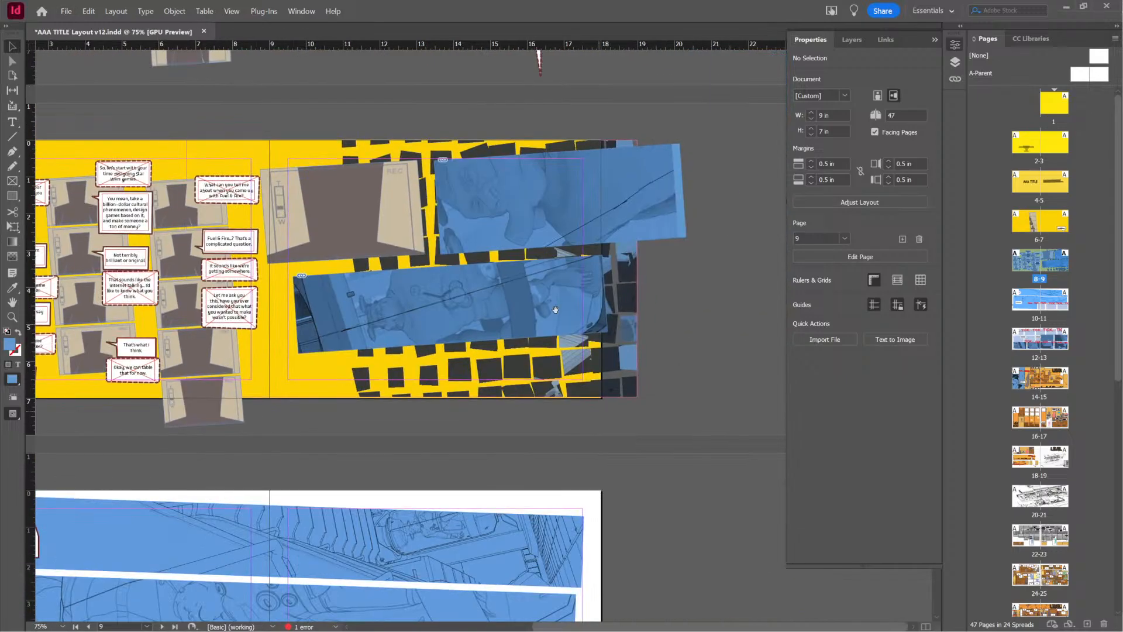
pyautogui.click(394, 210)
pyautogui.keyDown('shift'); pyautogui.click(551, 219); pyautogui.keyUp('shift')
pyautogui.moveTo(526, 224); pyautogui.dragTo(530, 217)
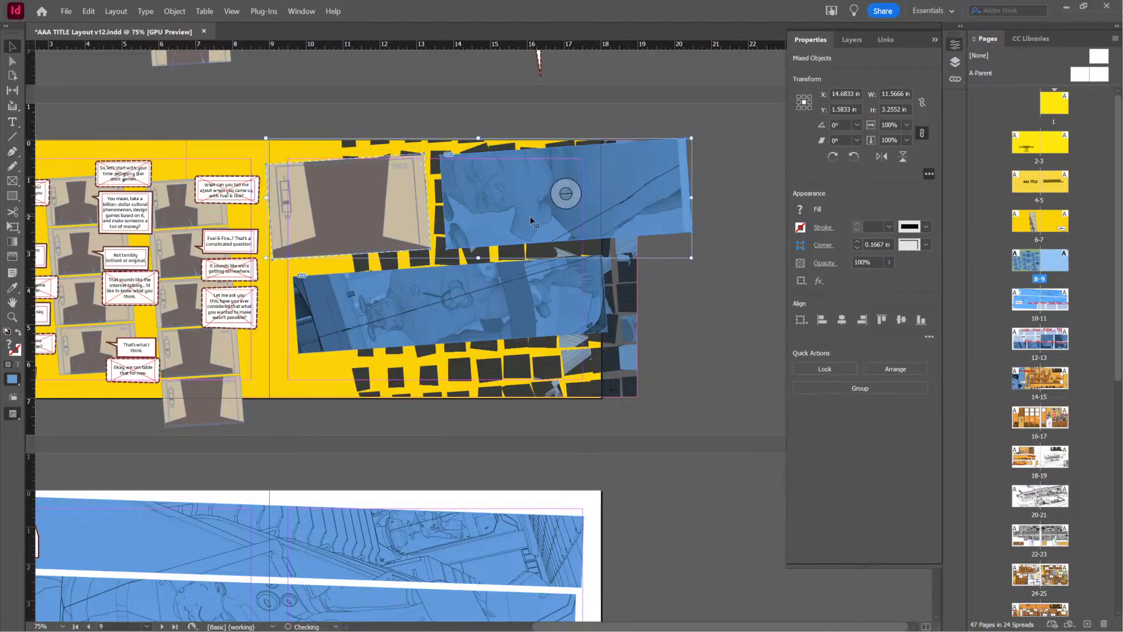
# Raise the slanted figure strip close beneath the upper panels and widen its frame to about 8.61 in
pyautogui.click(514, 310)
pyautogui.moveTo(514, 312); pyautogui.dragTo(509, 297)
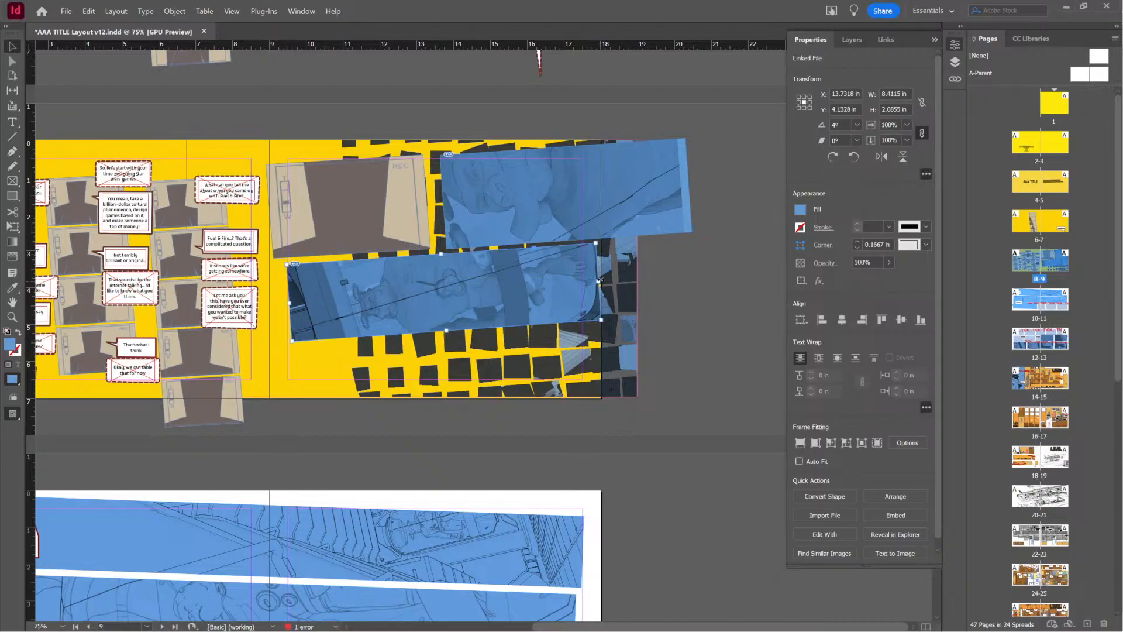
pyautogui.moveTo(598, 281); pyautogui.dragTo(605, 280)
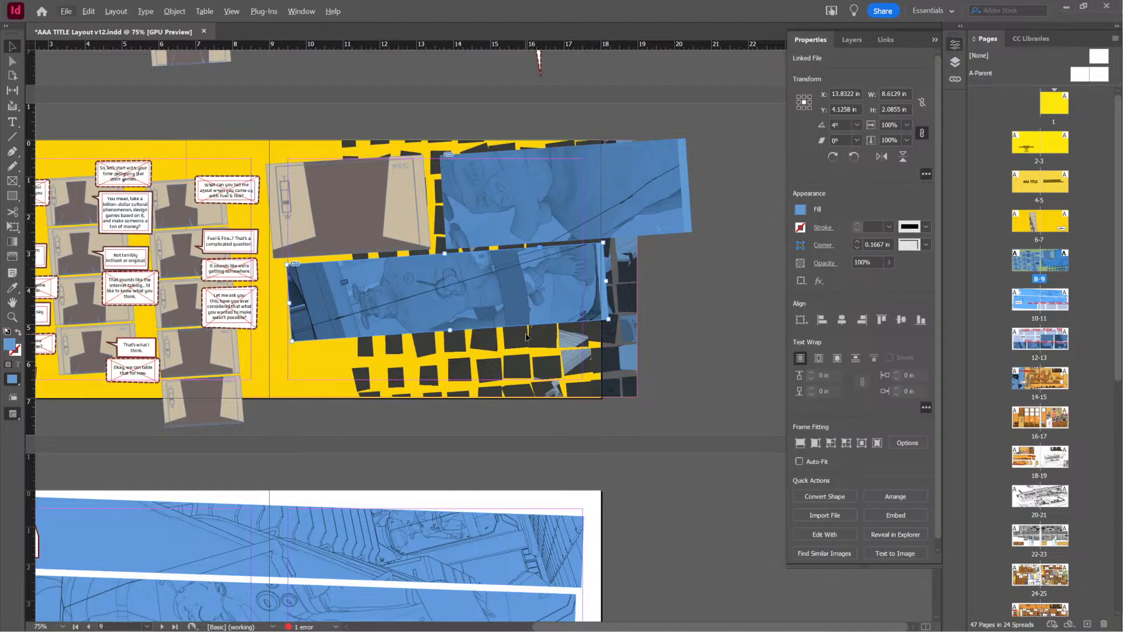
# Duplicate the slanted figure strip directly below itself, leaving a narrow gap and letting it run past the page's lower edge
pyautogui.keyDown('alt'); pyautogui.scroll(-2, 487, 386); pyautogui.keyUp('alt')
pyautogui.keyDown('alt'); pyautogui.scroll(1, 507, 387); pyautogui.keyUp('alt')
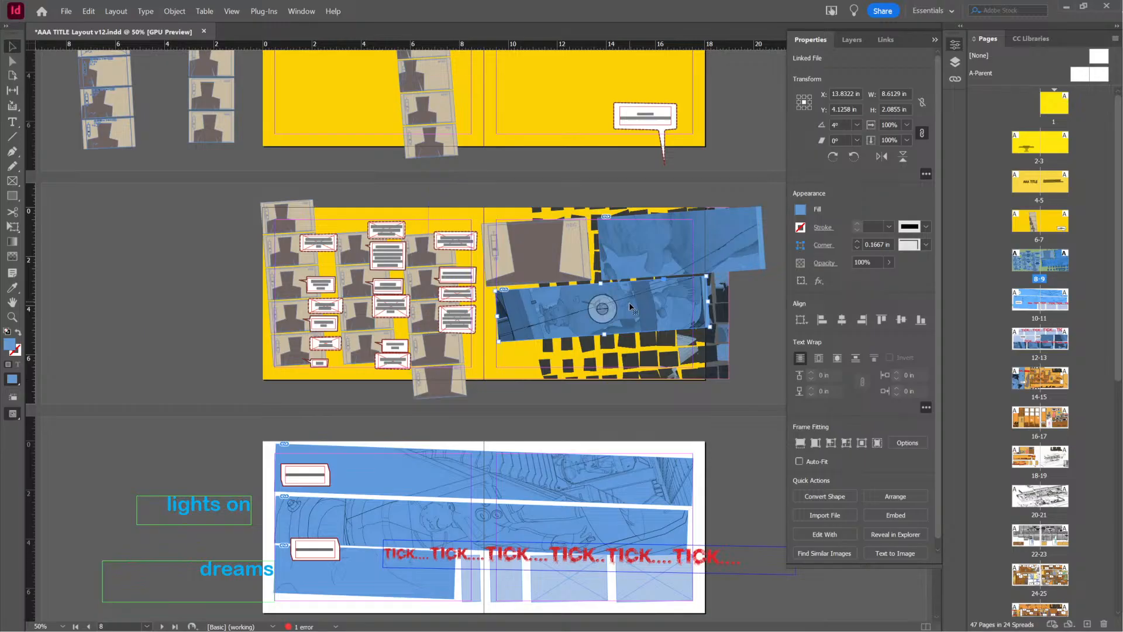
pyautogui.moveTo(632, 307); pyautogui.dragTo(641, 363)
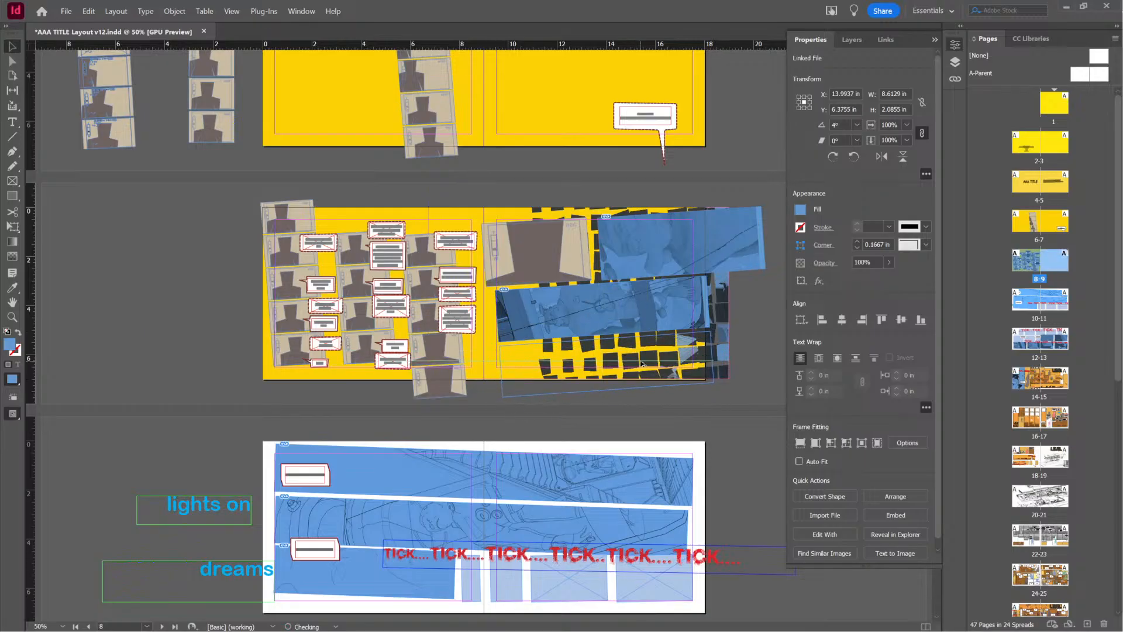
pyautogui.click(740, 328)
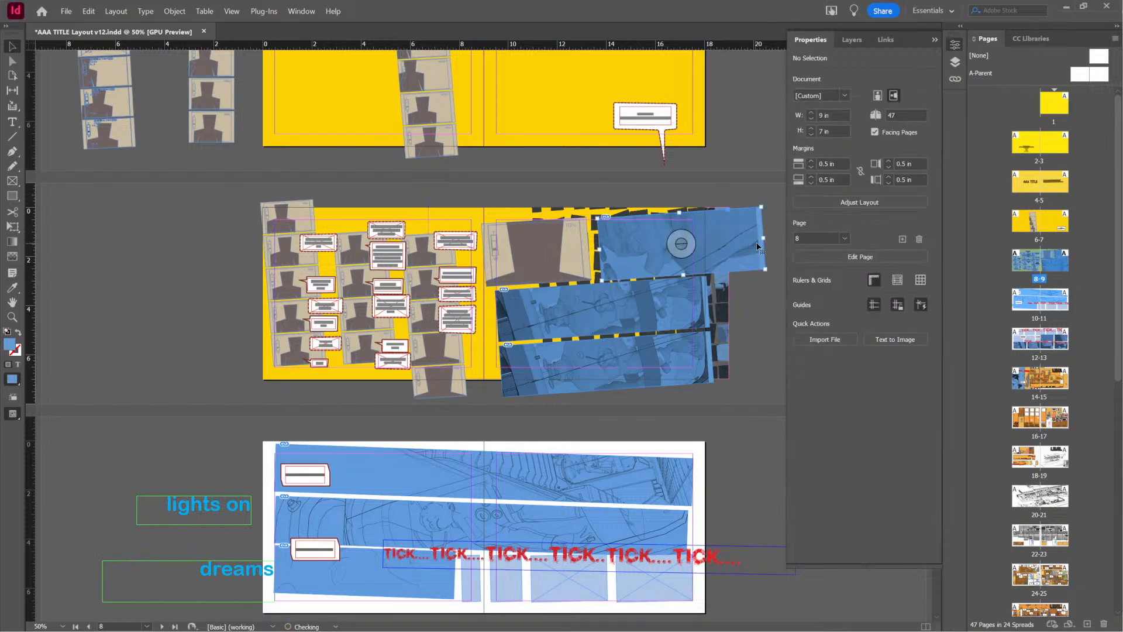
# Narrow the face close-up frame from its outer side to about 4.30 in wide, roughly in line with the strips below
pyautogui.moveTo(763, 238)
pyautogui.mouseDown()
pyautogui.moveTo(686, 241)
pyautogui.moveTo(705, 241)
pyautogui.mouseUp()
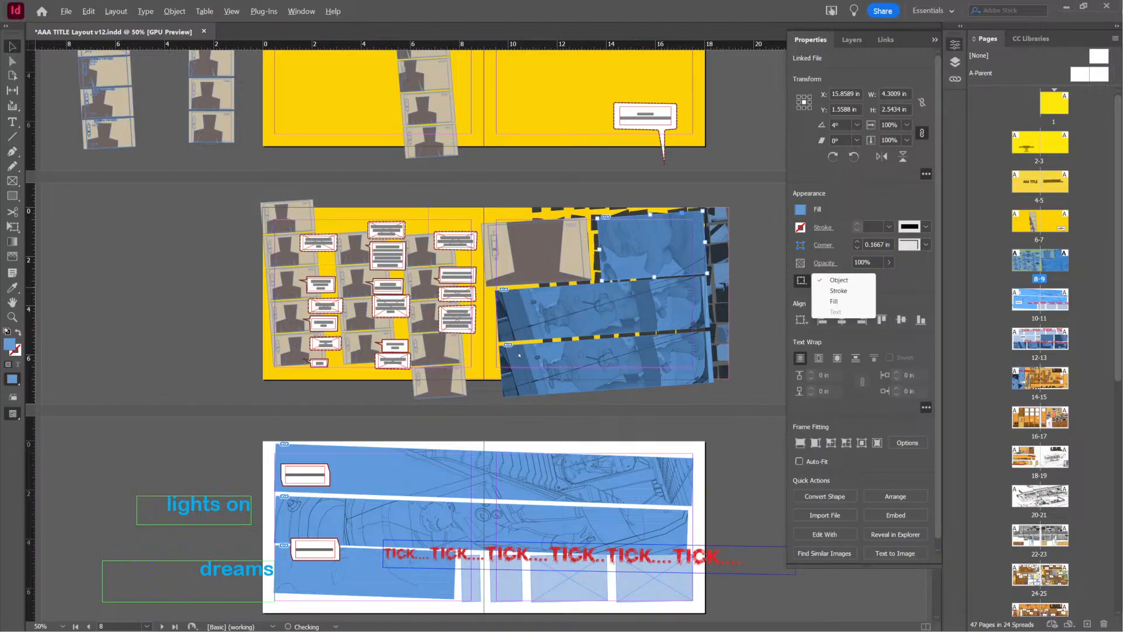
pyautogui.click(607, 413)
pyautogui.scroll(-3, 585, 418)
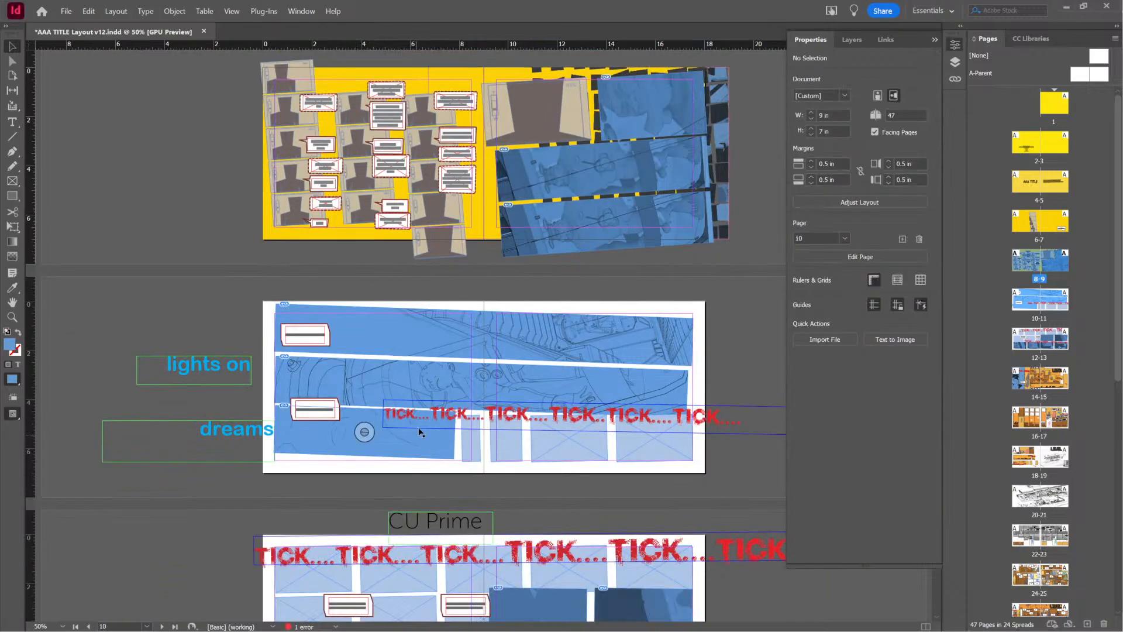
pyautogui.scroll(2, 419, 432)
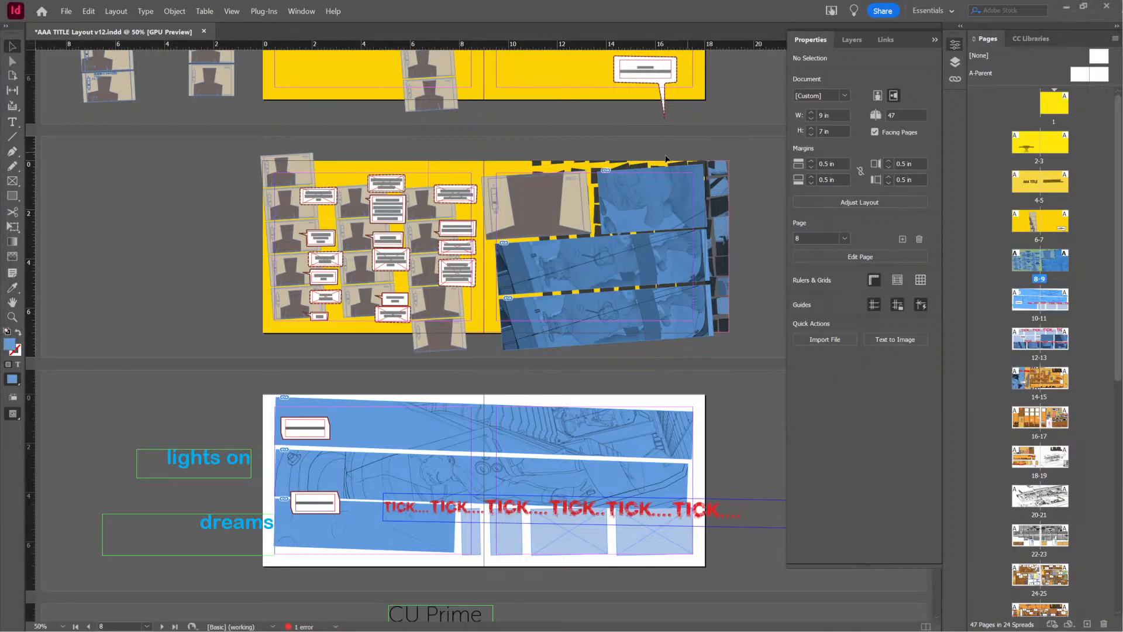
# Save the layout and replace the image in page 9's lowest strip with the container-interior graphic showing the tiled wall
pyautogui.hotkey('ctrl', 's')
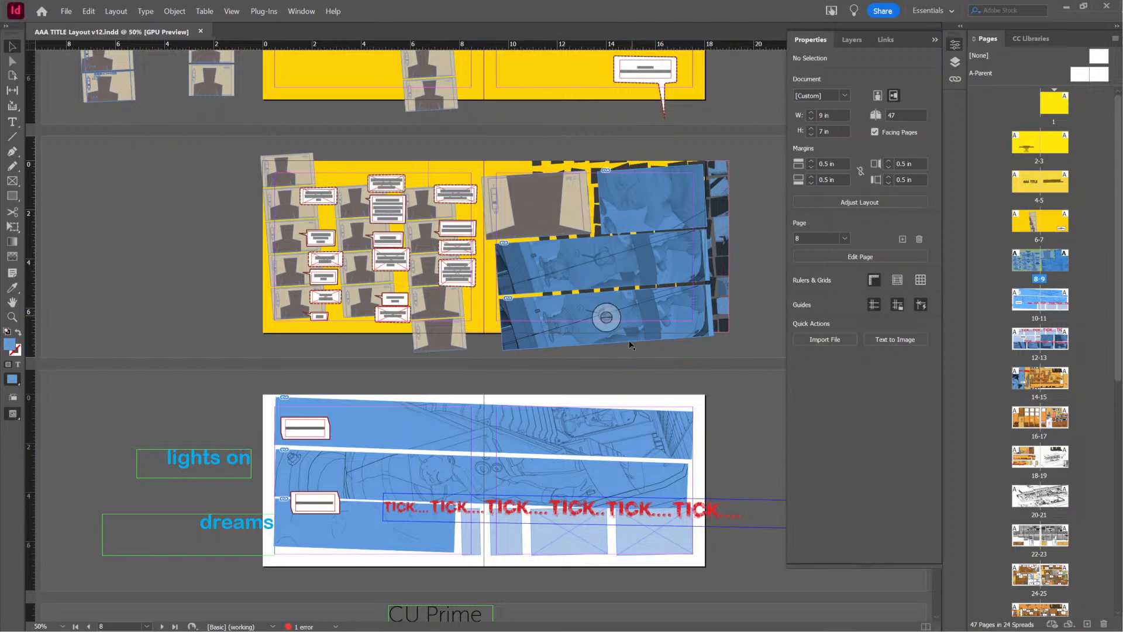
pyautogui.click(604, 318)
pyautogui.hotkey('ctrl', 'd')
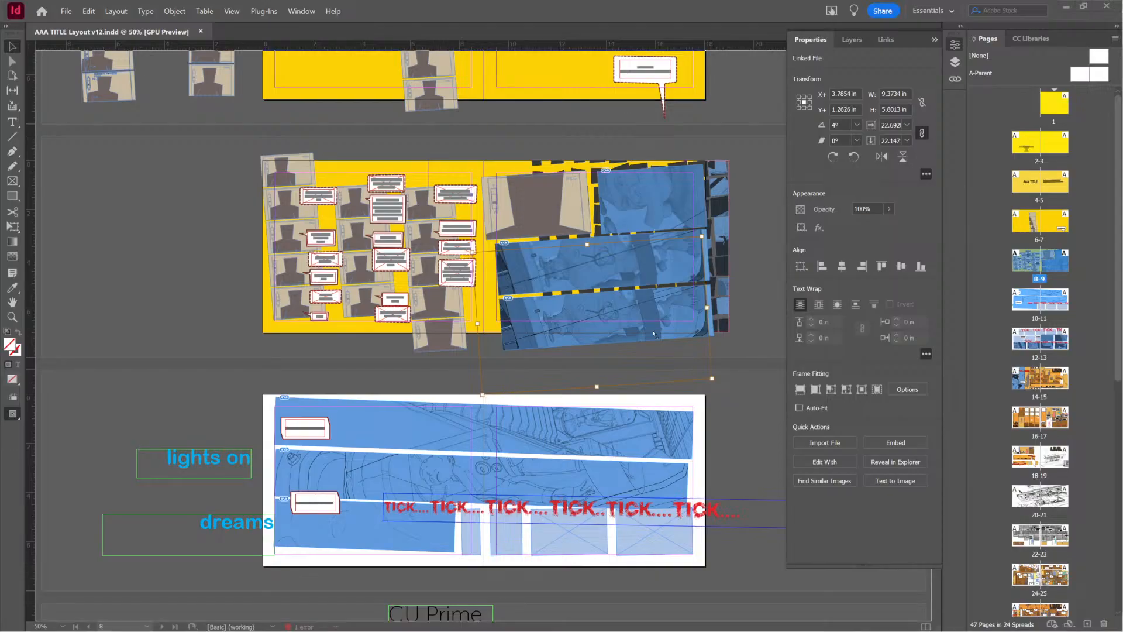
pyautogui.hotkey('ctrl', 'z')
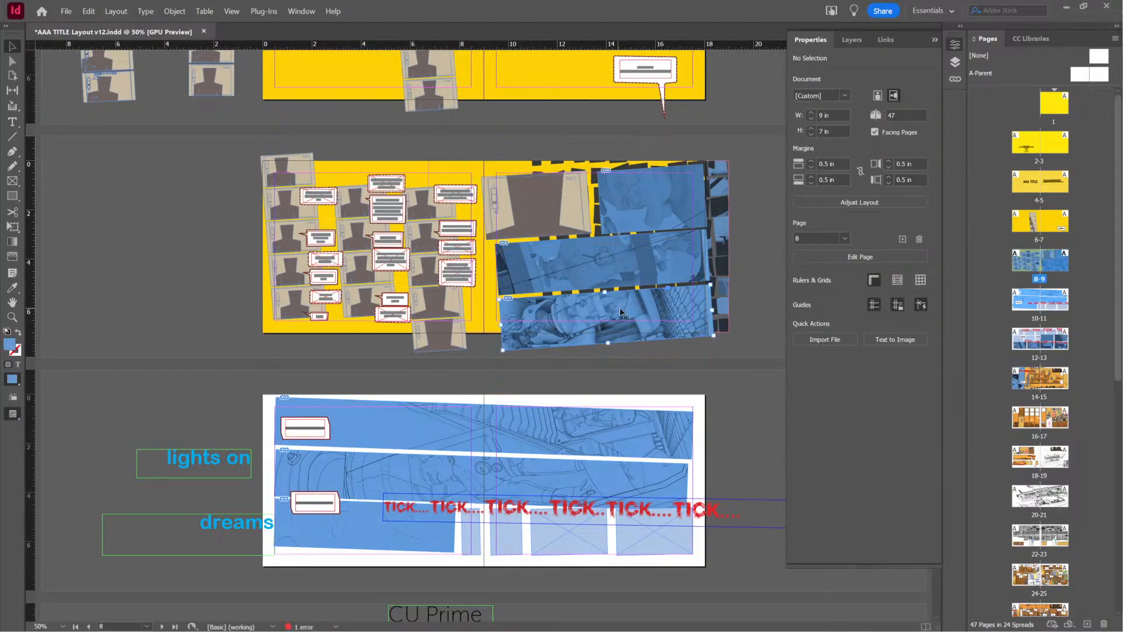
pyautogui.click(614, 316)
pyautogui.moveTo(612, 316); pyautogui.dragTo(595, 320)
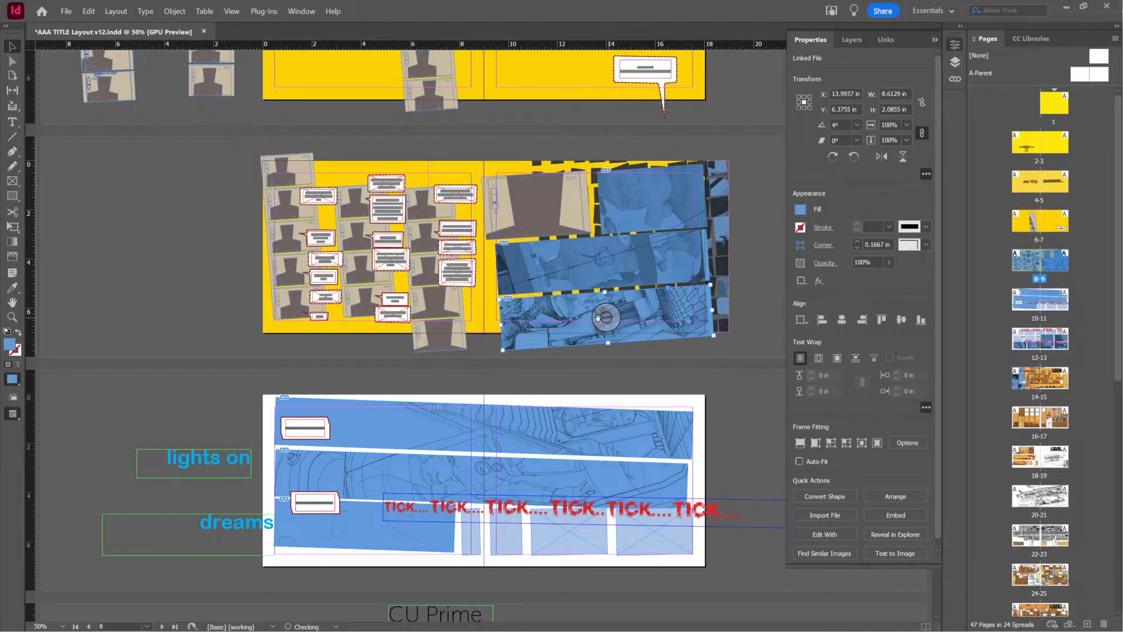
# Scale the image inside the lowest strip to about 8.81 in wide and reposition it to fill the slanted frame
pyautogui.keyDown('alt'); pyautogui.scroll(4, 624, 279); pyautogui.keyUp('alt')
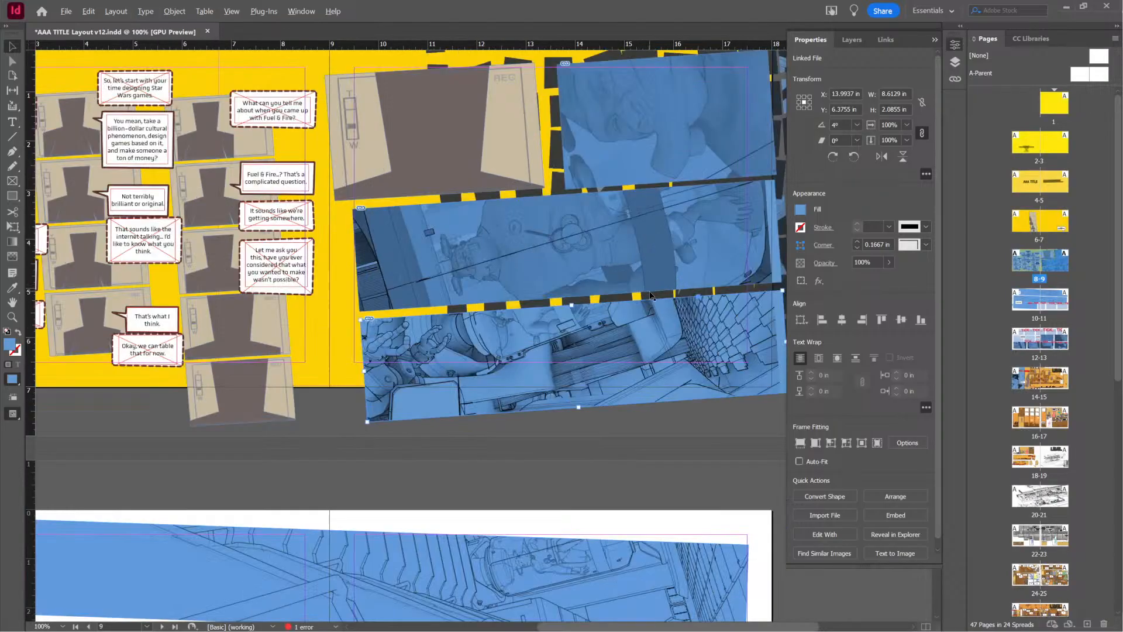
pyautogui.keyDown('alt'); pyautogui.scroll(-2, 593, 377); pyautogui.keyUp('alt')
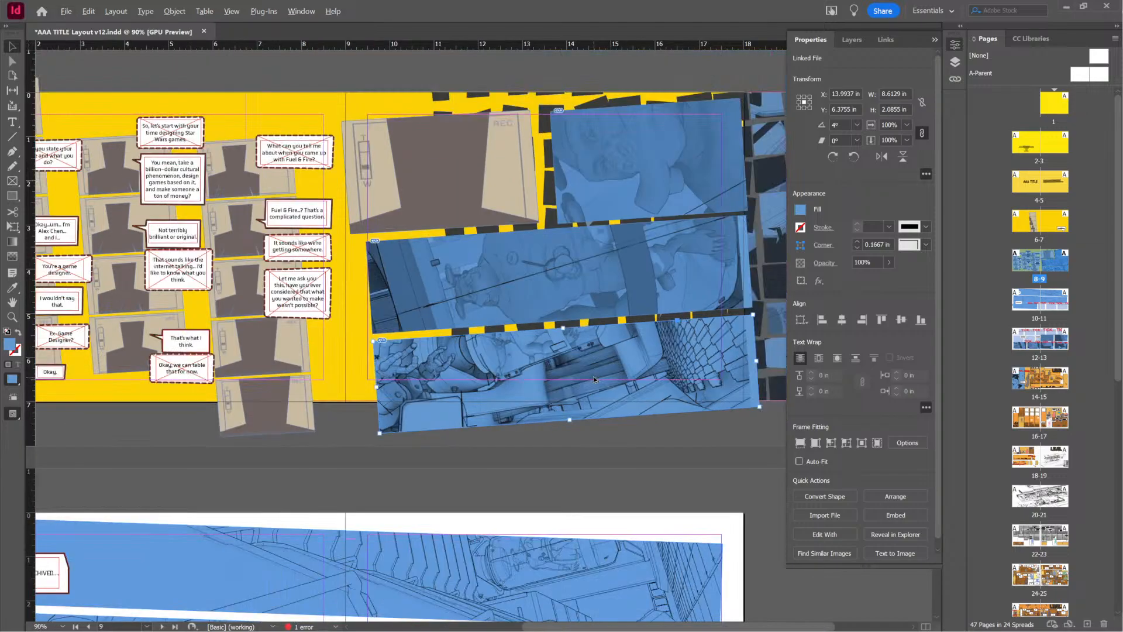
pyautogui.keyDown('alt'); pyautogui.scroll(-1, 594, 377); pyautogui.keyUp('alt')
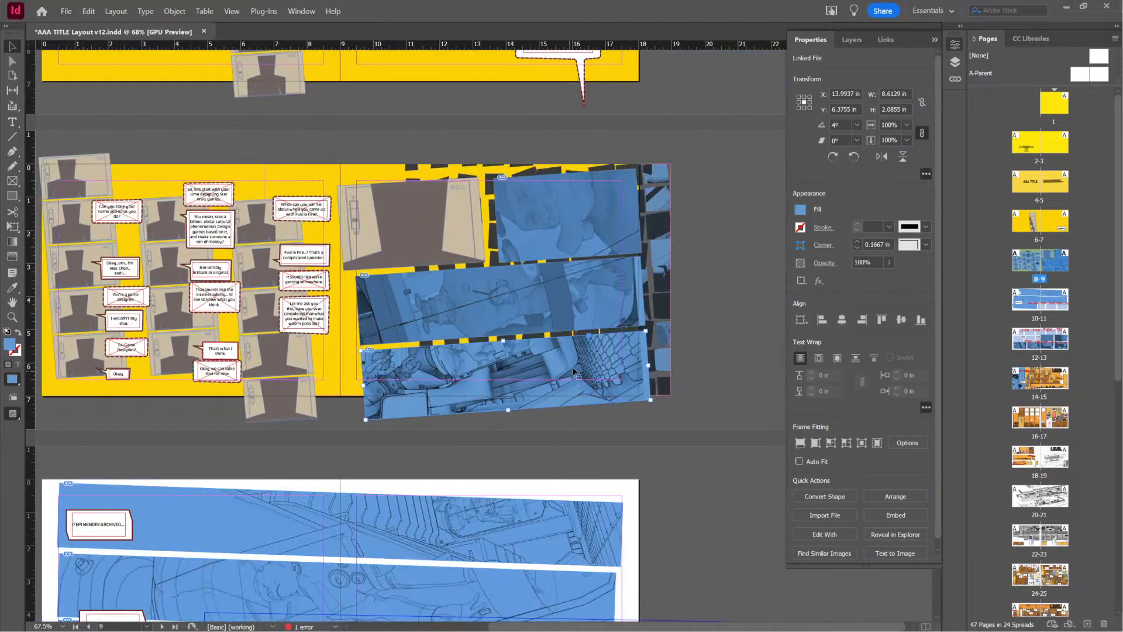
pyautogui.click(506, 368)
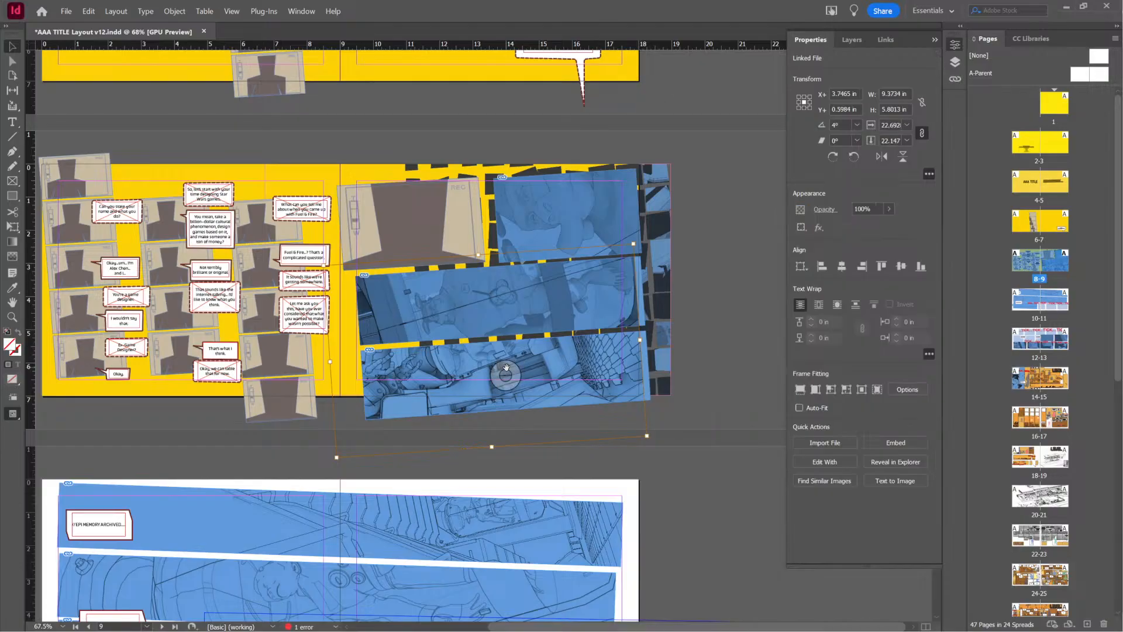
pyautogui.moveTo(508, 368); pyautogui.dragTo(507, 368)
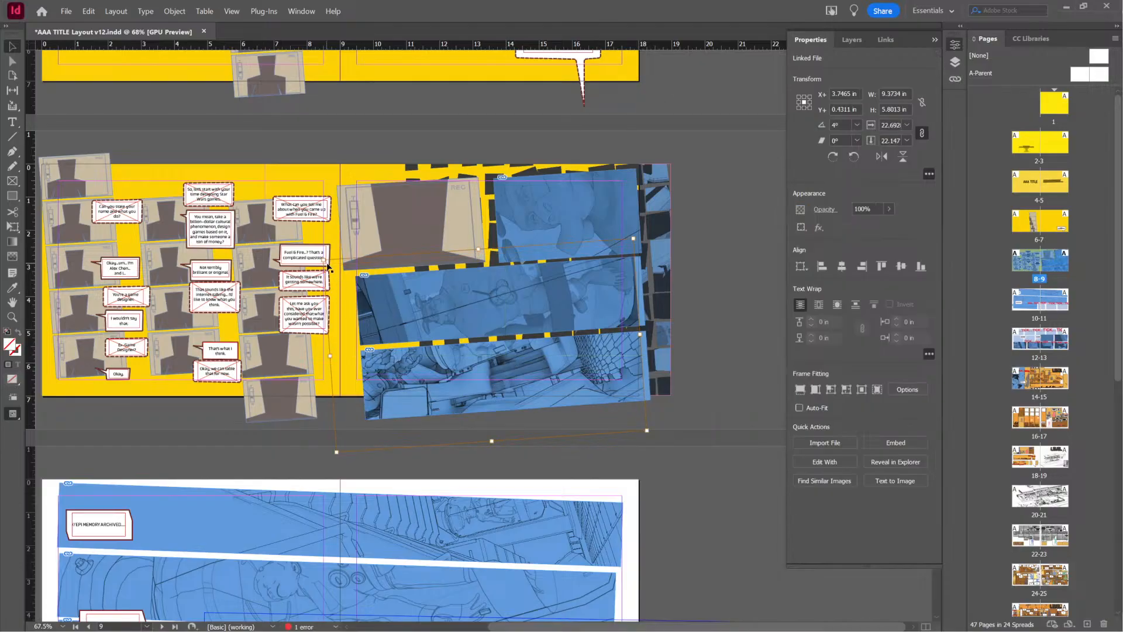
pyautogui.keyDown('shift'); pyautogui.moveTo(324, 261); pyautogui.dragTo(356, 292); pyautogui.keyUp('shift')
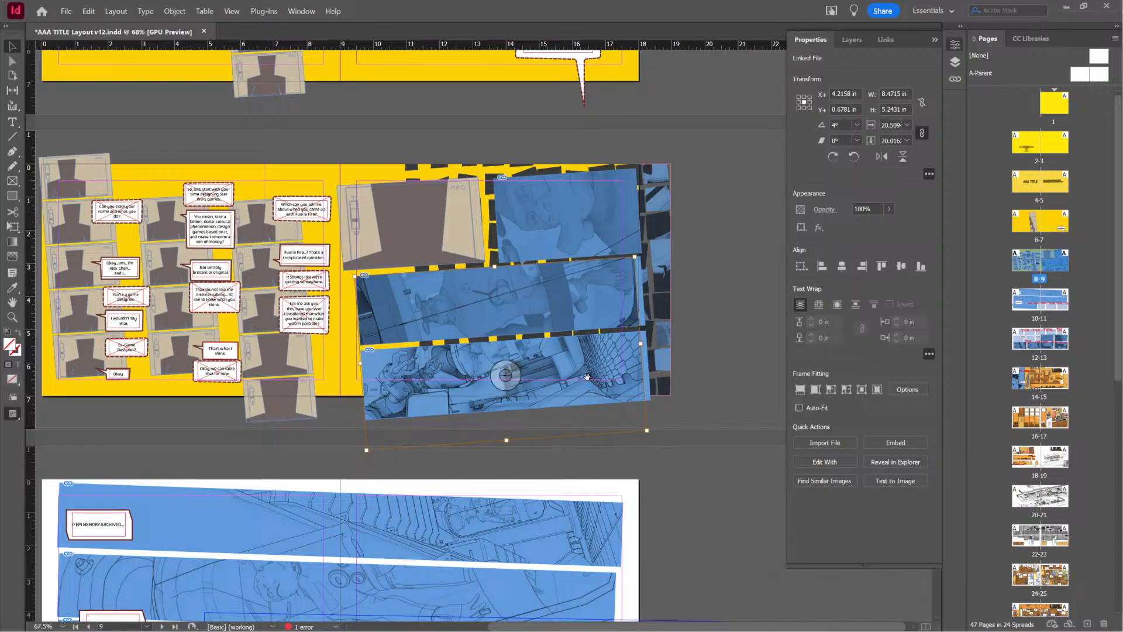
pyautogui.moveTo(587, 377); pyautogui.dragTo(576, 381)
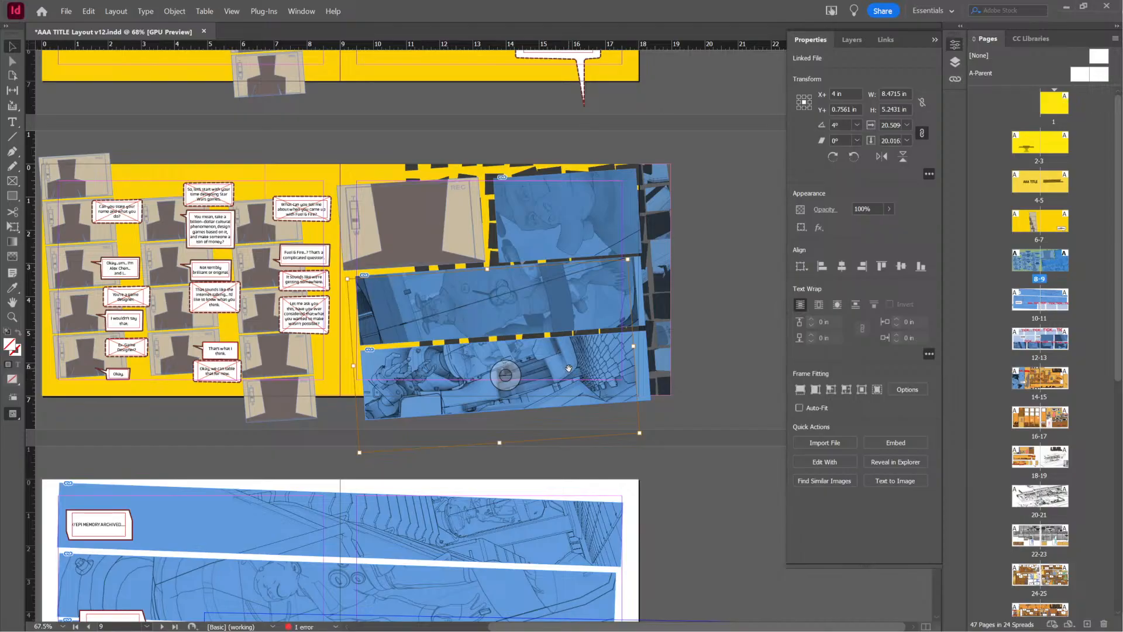
pyautogui.keyDown('shift'); pyautogui.moveTo(640, 433); pyautogui.dragTo(644, 438); pyautogui.keyUp('shift')
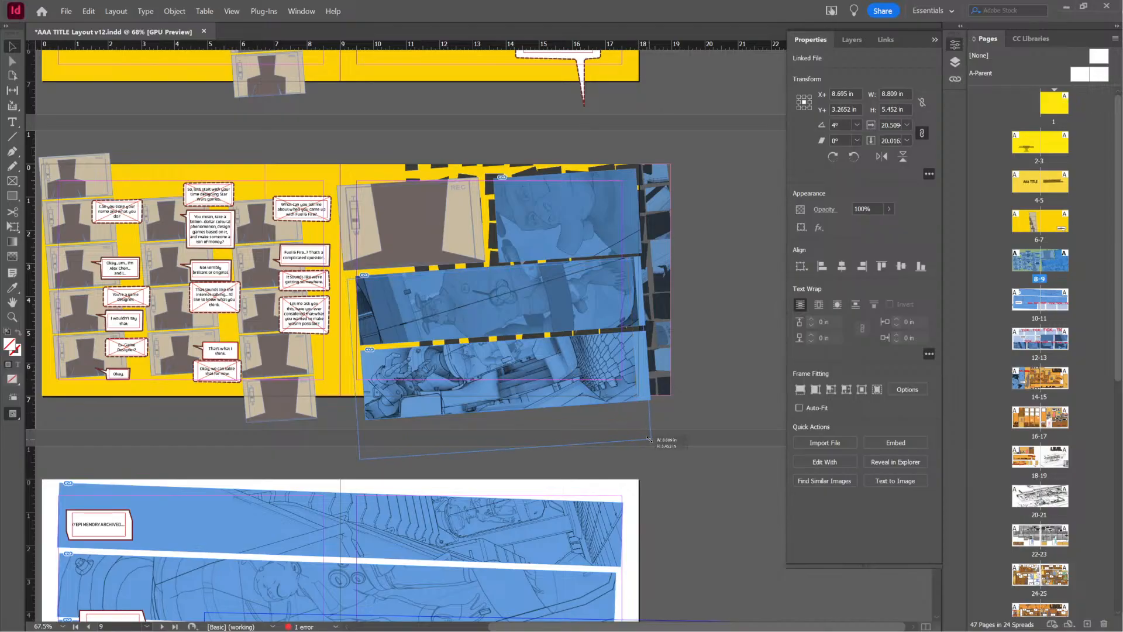
pyautogui.moveTo(596, 378); pyautogui.dragTo(597, 368)
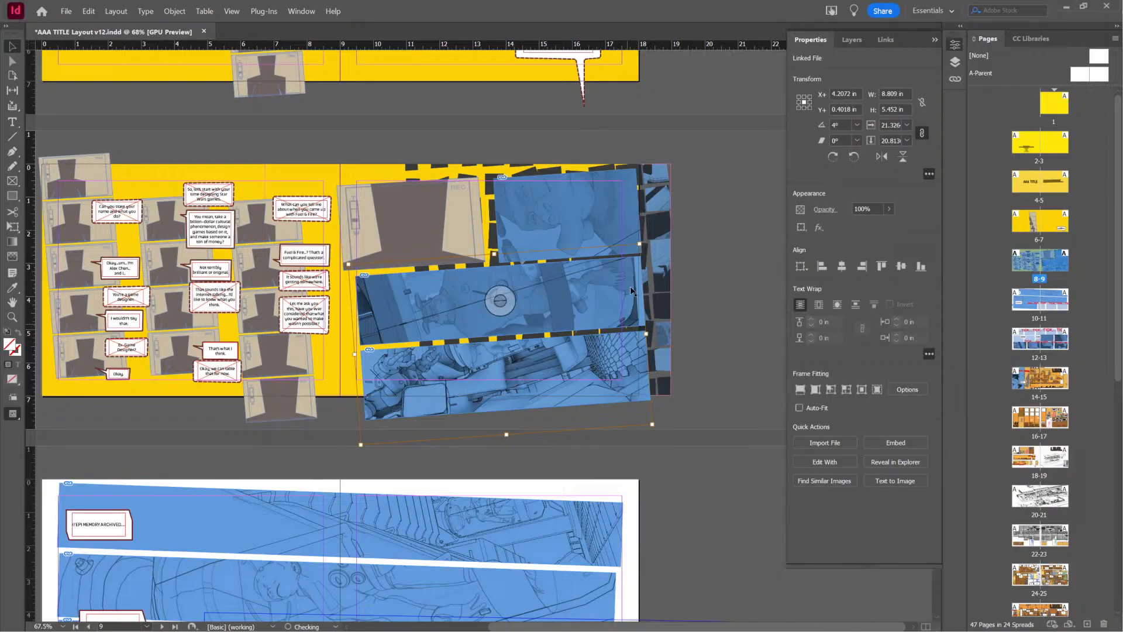
# Try rotating the image inside the lowest strip to -3.25° and shifting it slightly down, and undo both changes
pyautogui.moveTo(643, 244); pyautogui.dragTo(660, 261)
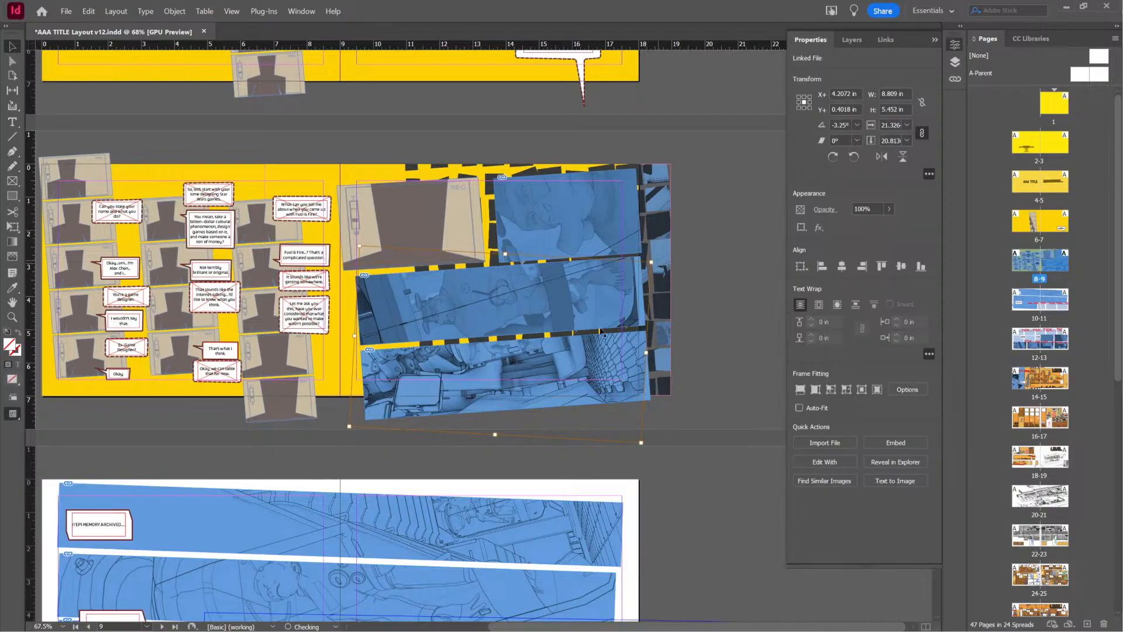
pyautogui.moveTo(548, 375); pyautogui.dragTo(553, 386)
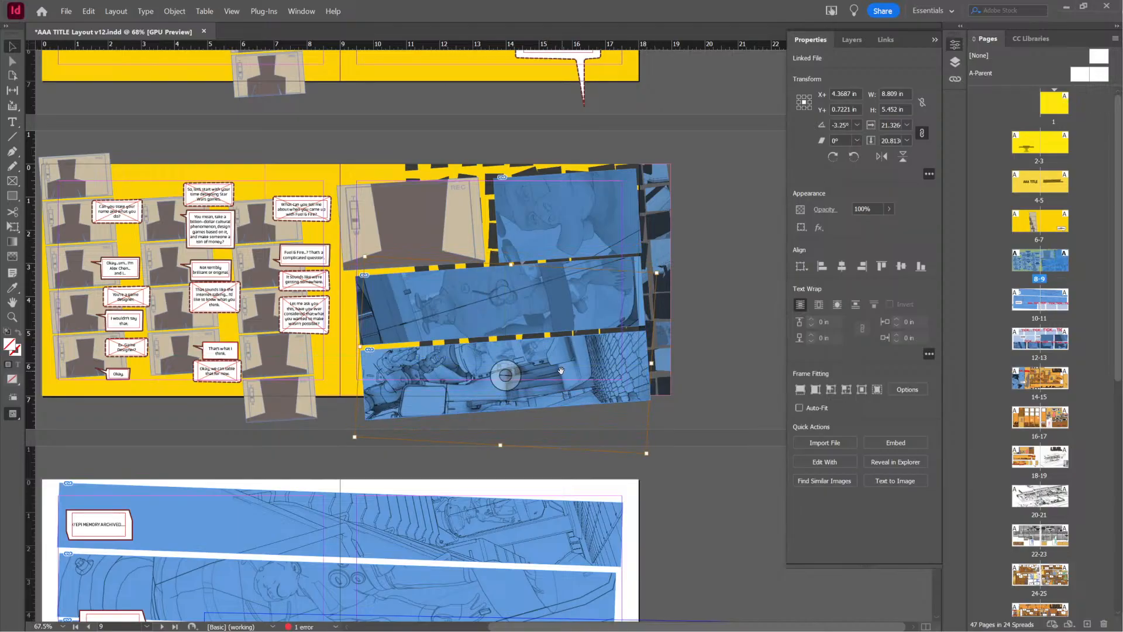
pyautogui.hotkey('ctrl', 'z')
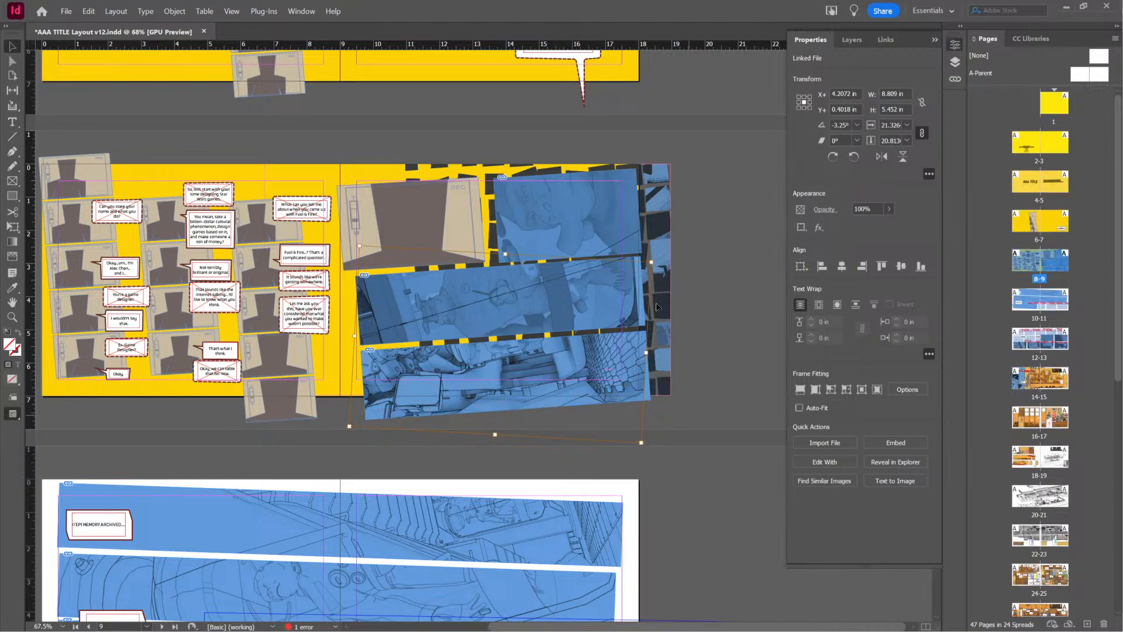
pyautogui.hotkey('ctrl', 'z')
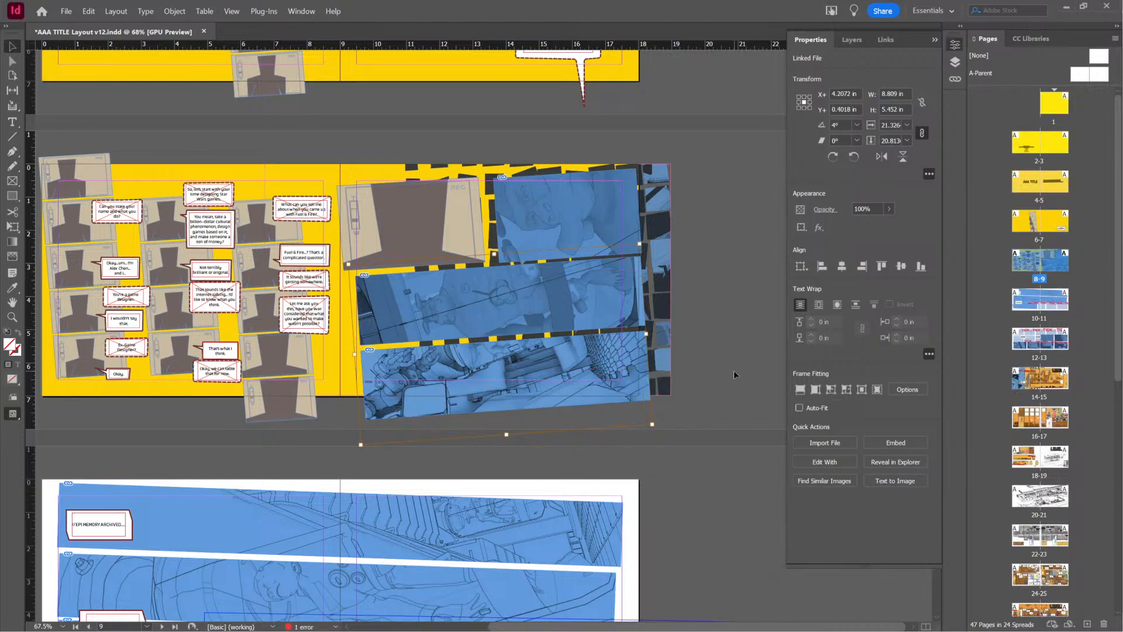
# Save the layout, and in SketchUp clear the selection and save the container model without purging unused items
pyautogui.click(717, 374)
pyautogui.hotkey('ctrl', 's')
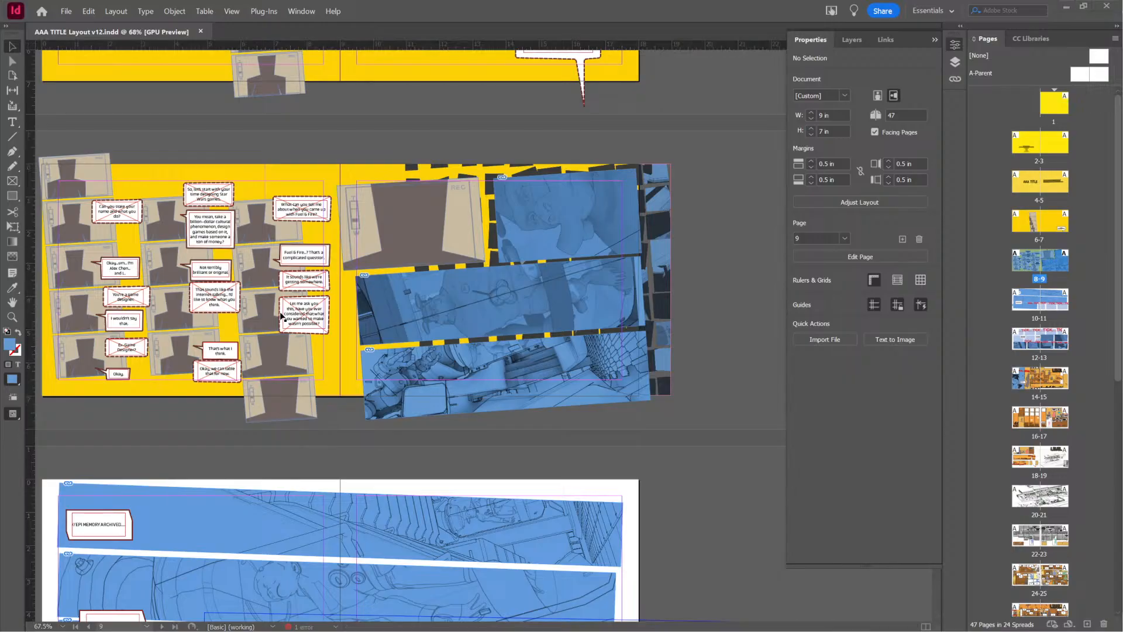
pyautogui.hotkey('alt', 'Tab')
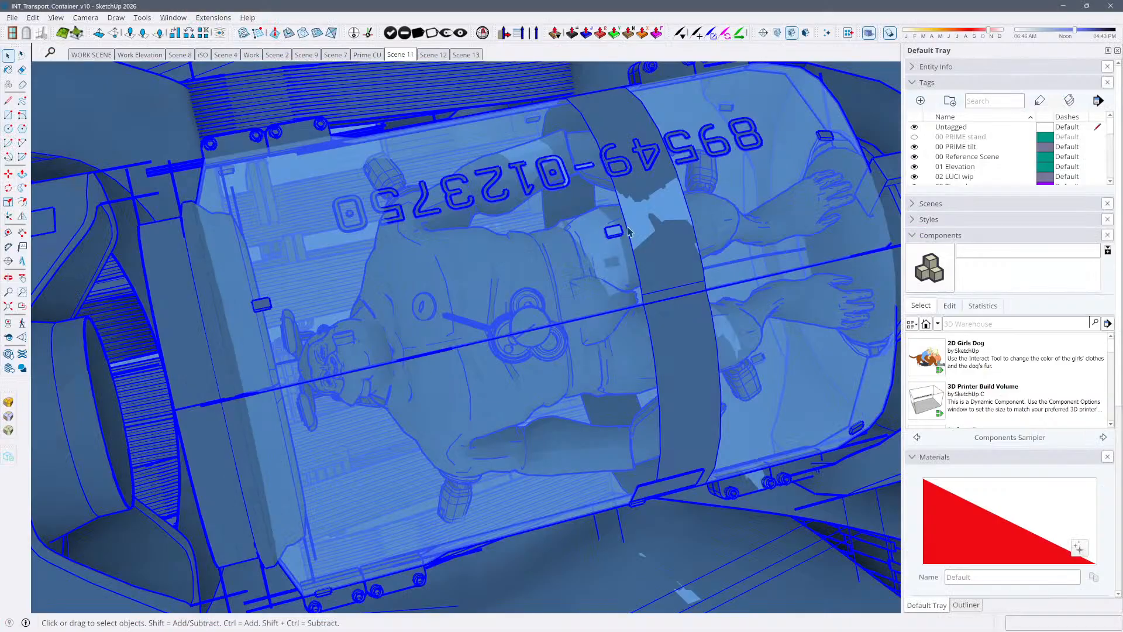
pyautogui.press('l')
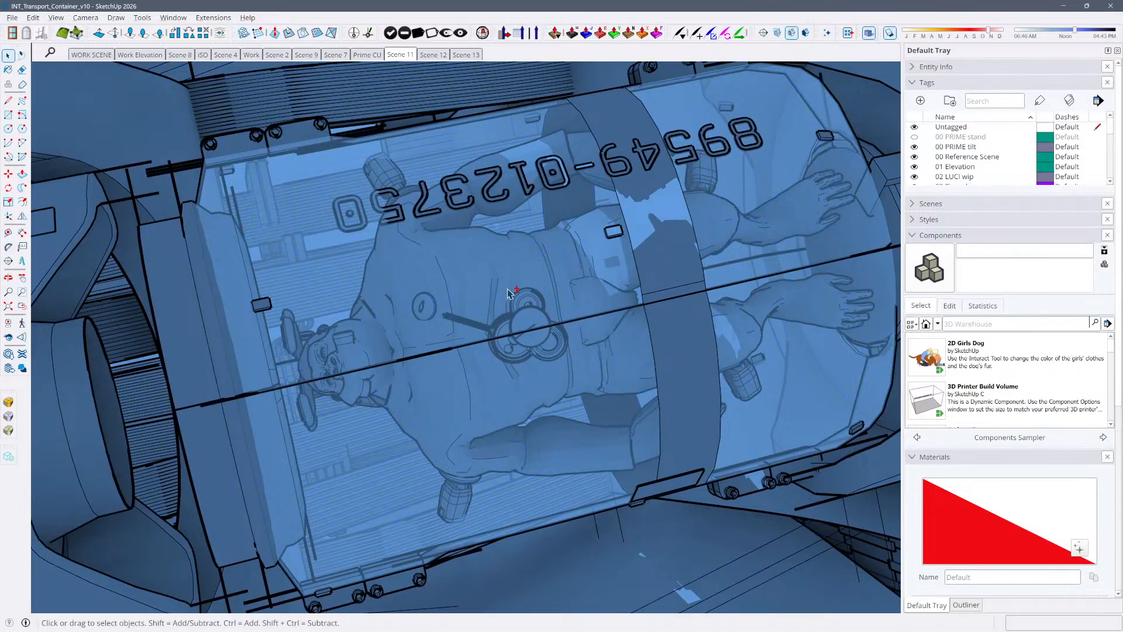
pyautogui.press('space')
pyautogui.hotkey('ctrl', 's')
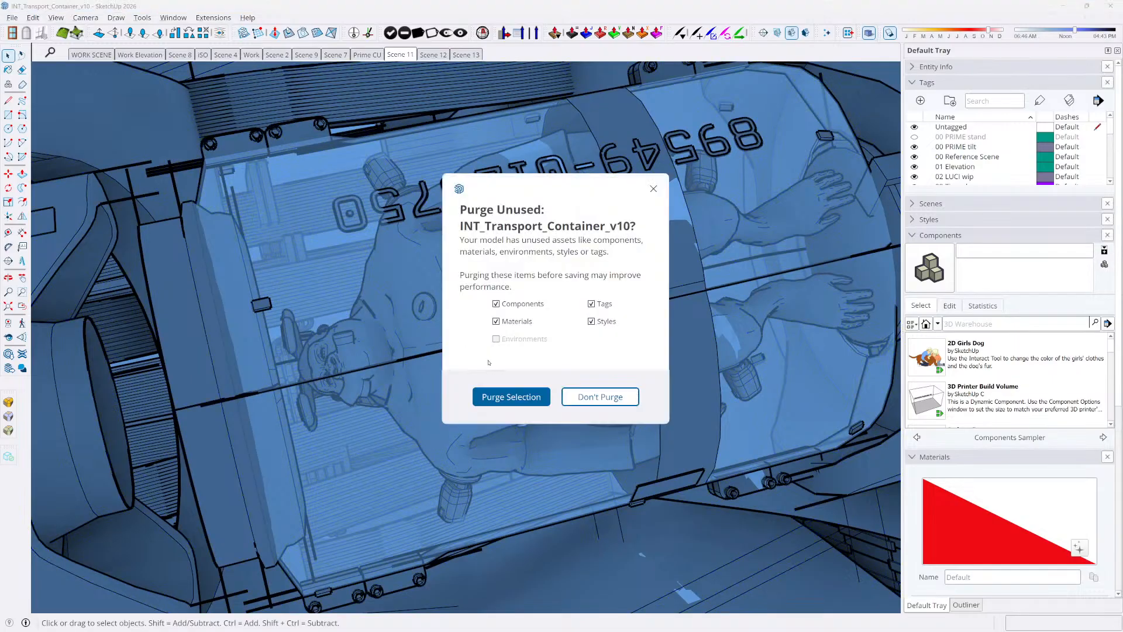
pyautogui.click(602, 398)
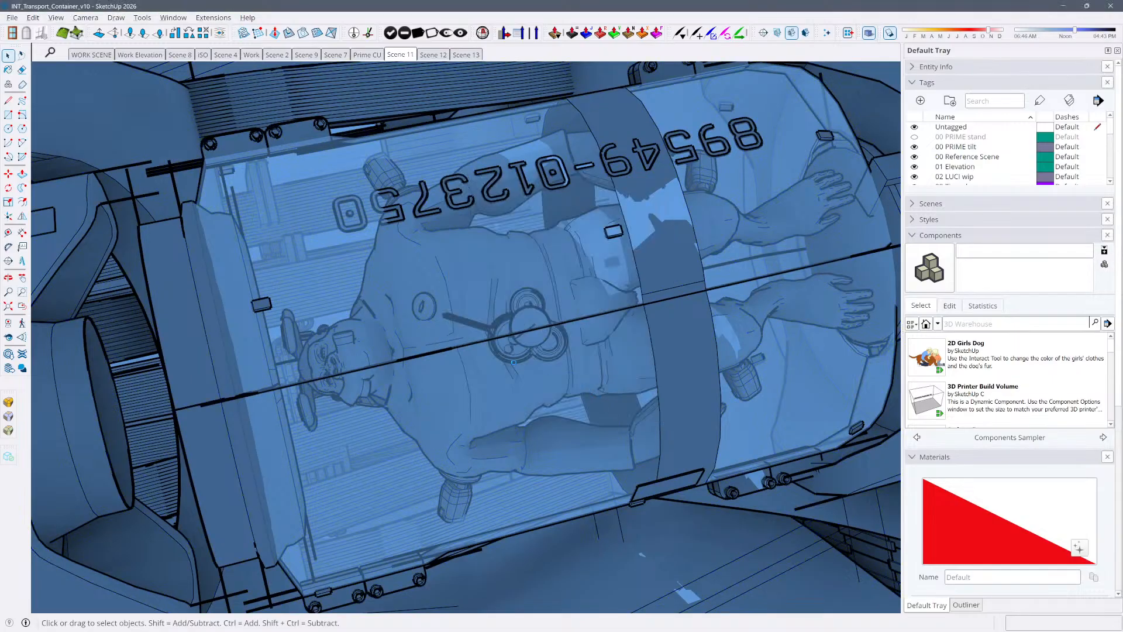
# Examine the overall model and compare the views of Scene 8, Prime CU, Scene 11 and Scene 12 with the comic layout
pyautogui.click(458, 357)
pyautogui.scroll(-12, 458, 357)
pyautogui.moveTo(458, 356); pyautogui.dragTo(526, 345, button='middle')
pyautogui.click(528, 376)
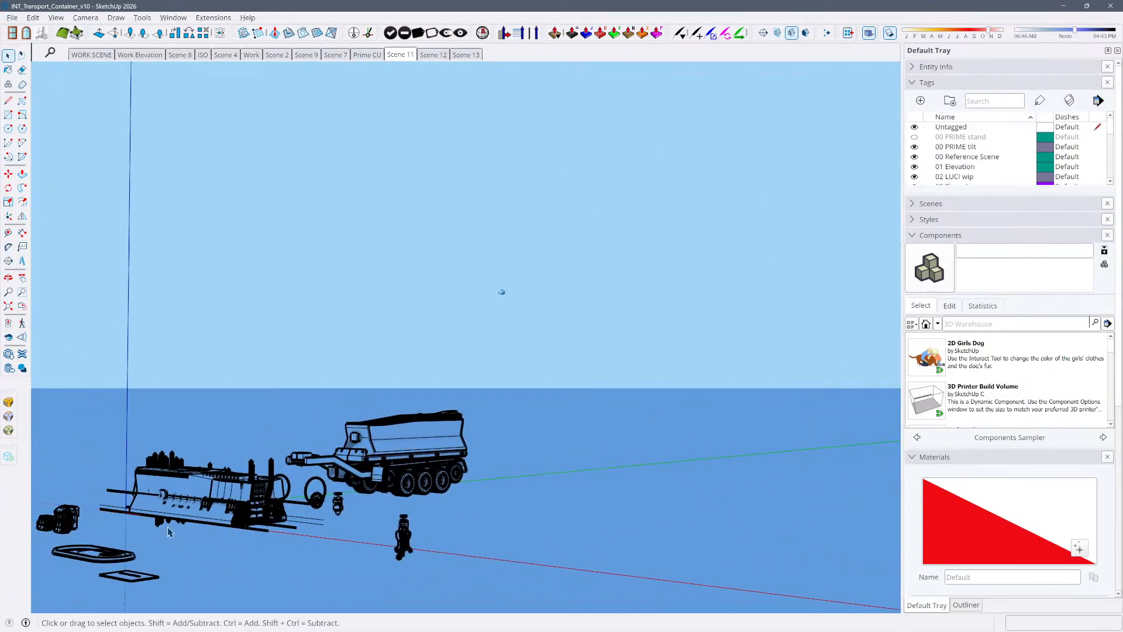
pyautogui.click(183, 54)
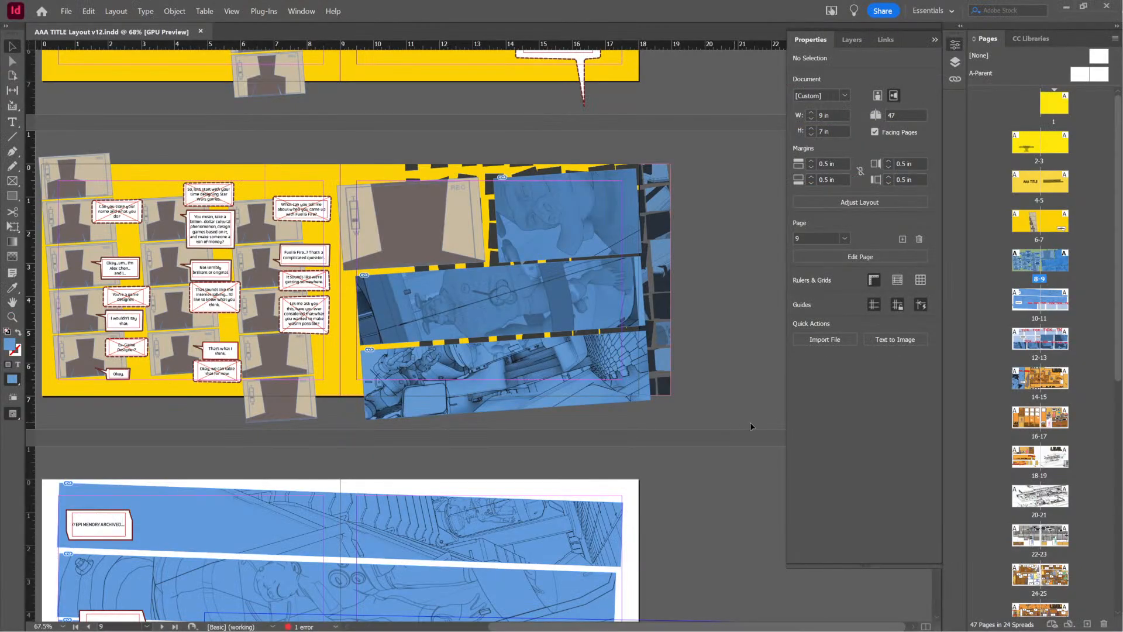
pyautogui.scroll(-2, 704, 402)
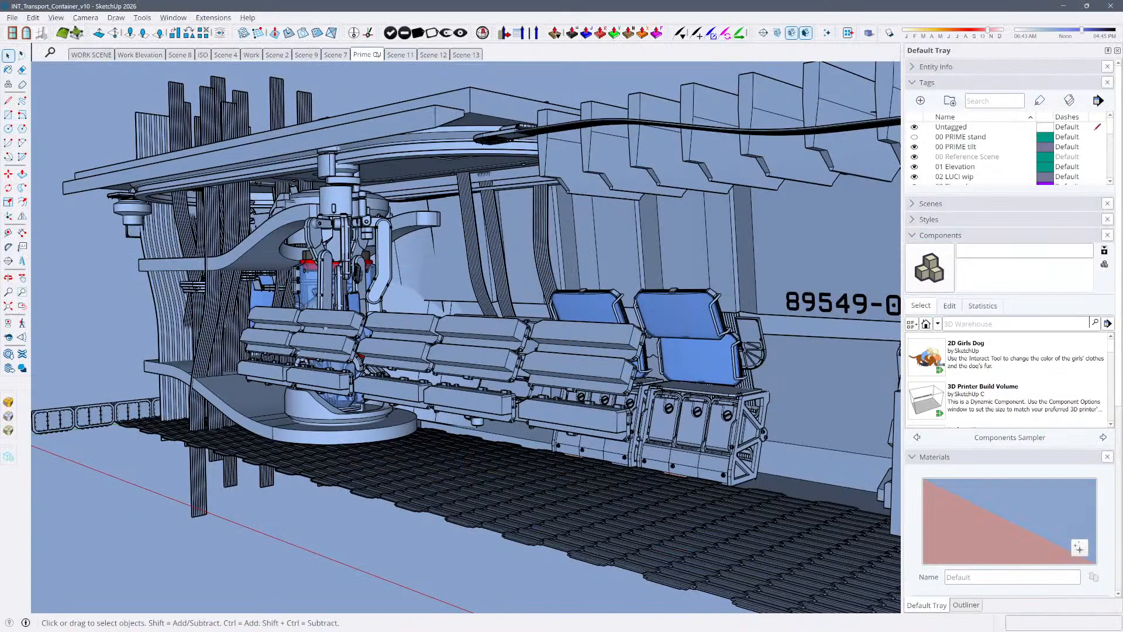
pyautogui.click(377, 54)
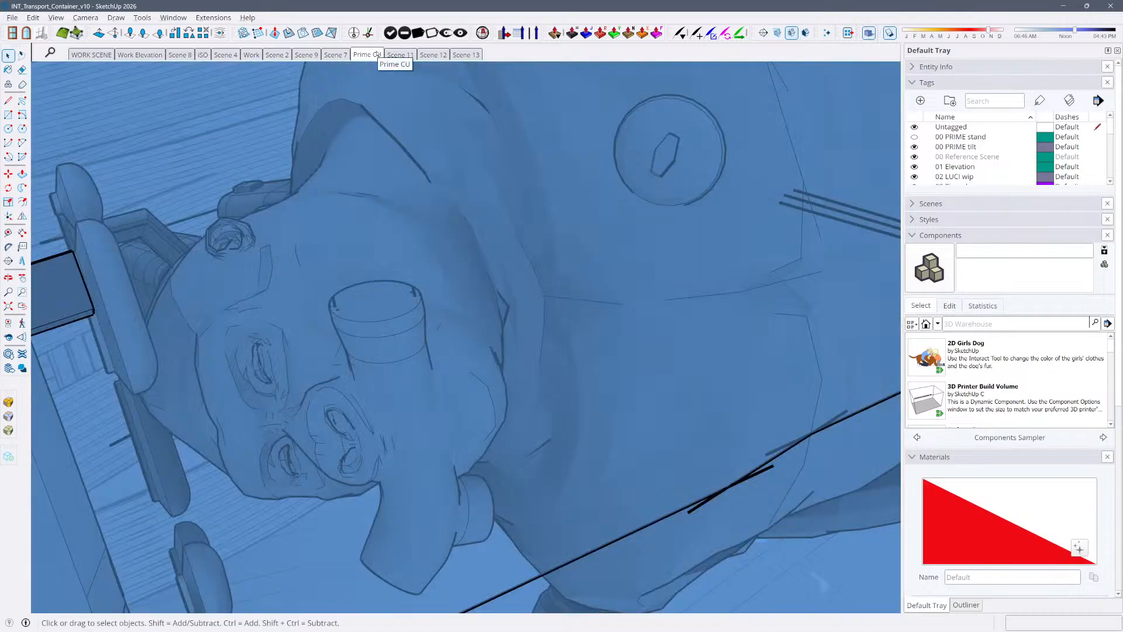
pyautogui.click(412, 55)
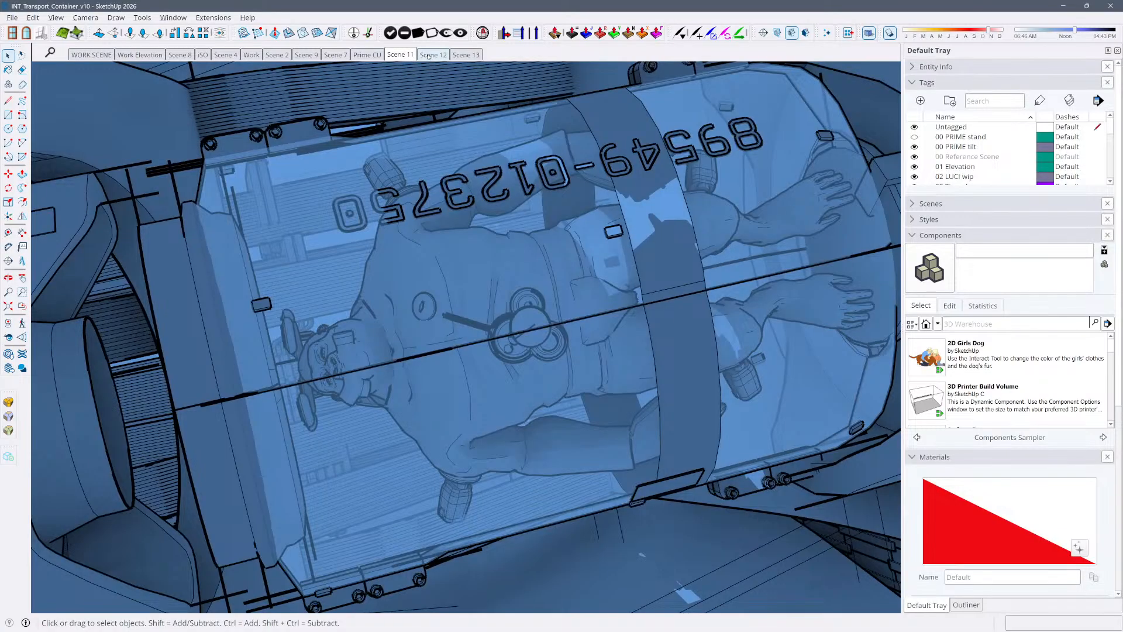
pyautogui.click(430, 55)
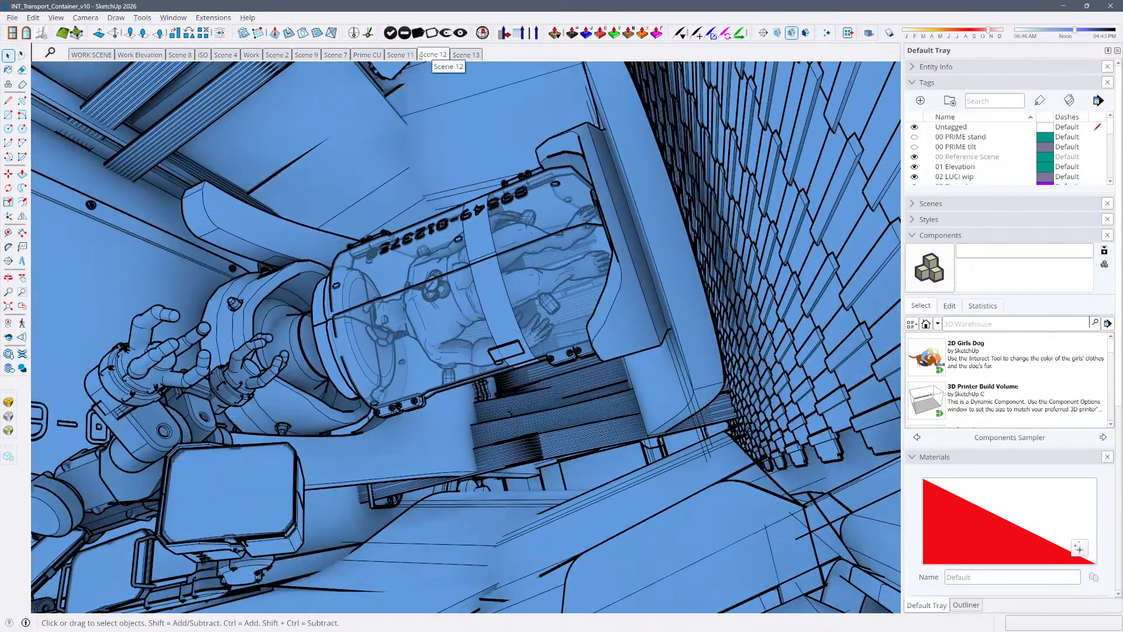
pyautogui.click(407, 58)
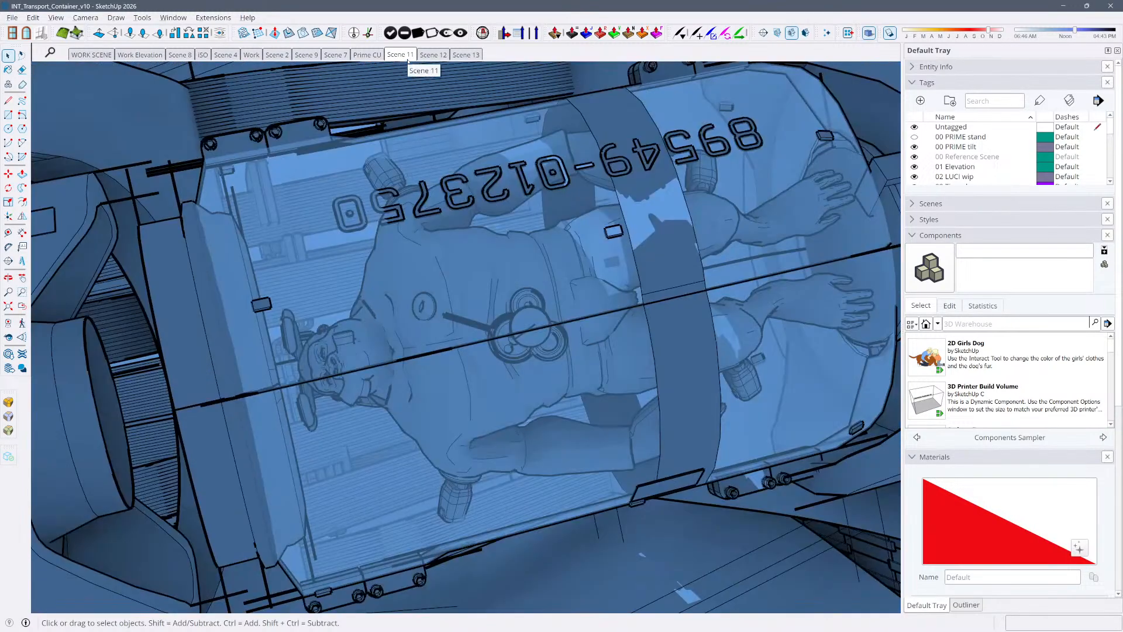
# Show Scene 12, open the Shadows settings and turn on shadows for the view
pyautogui.click(439, 57)
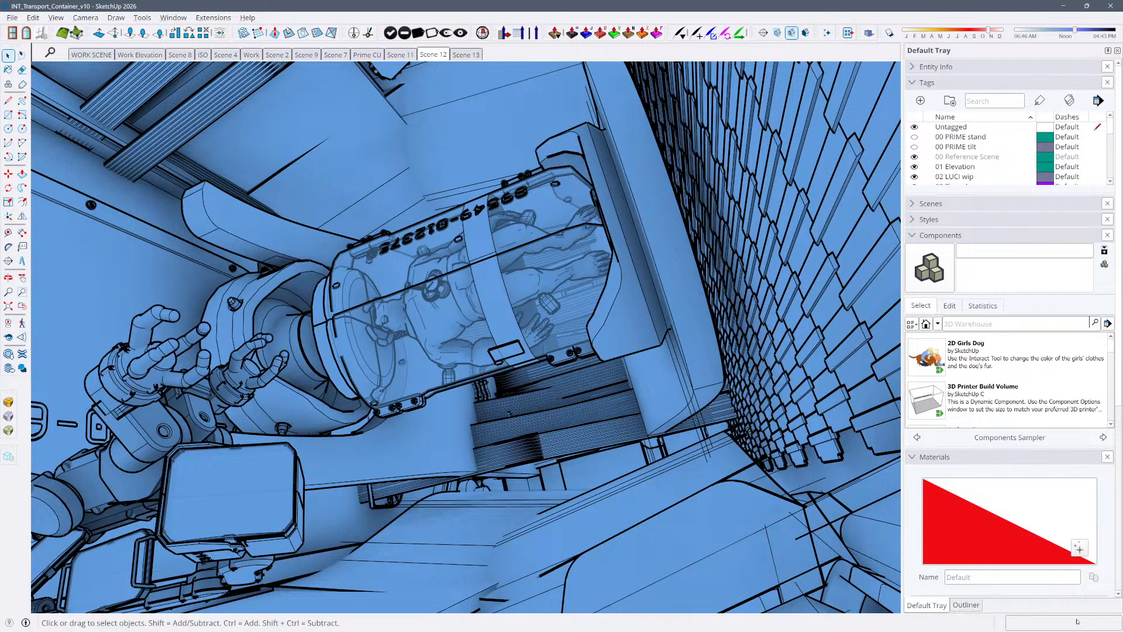
pyautogui.scroll(-5, 1120, 544)
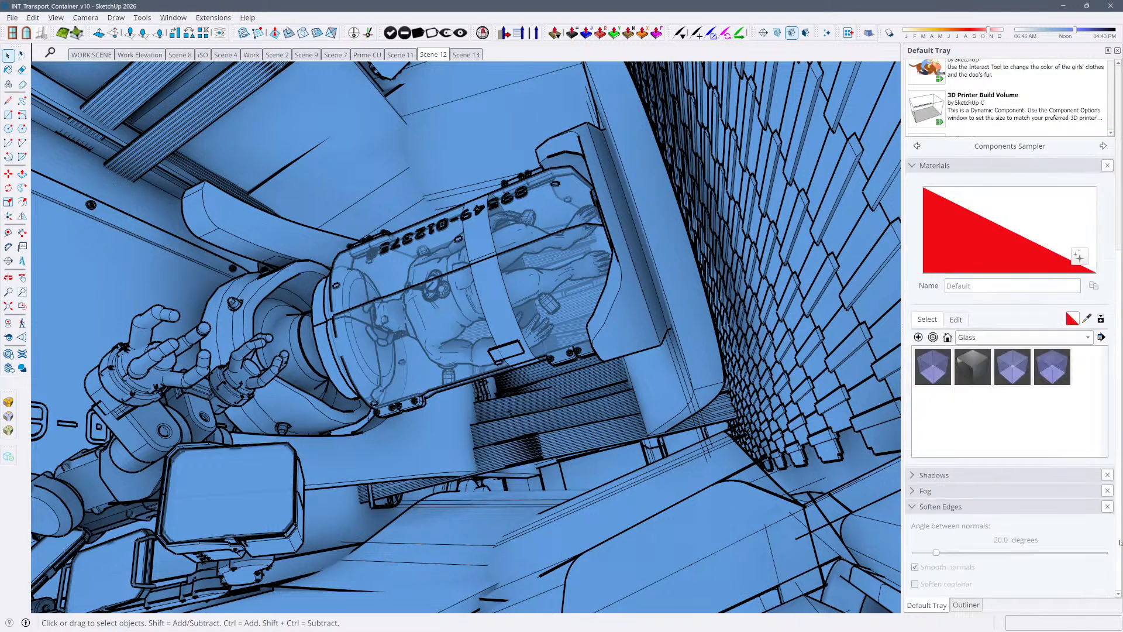
pyautogui.click(934, 475)
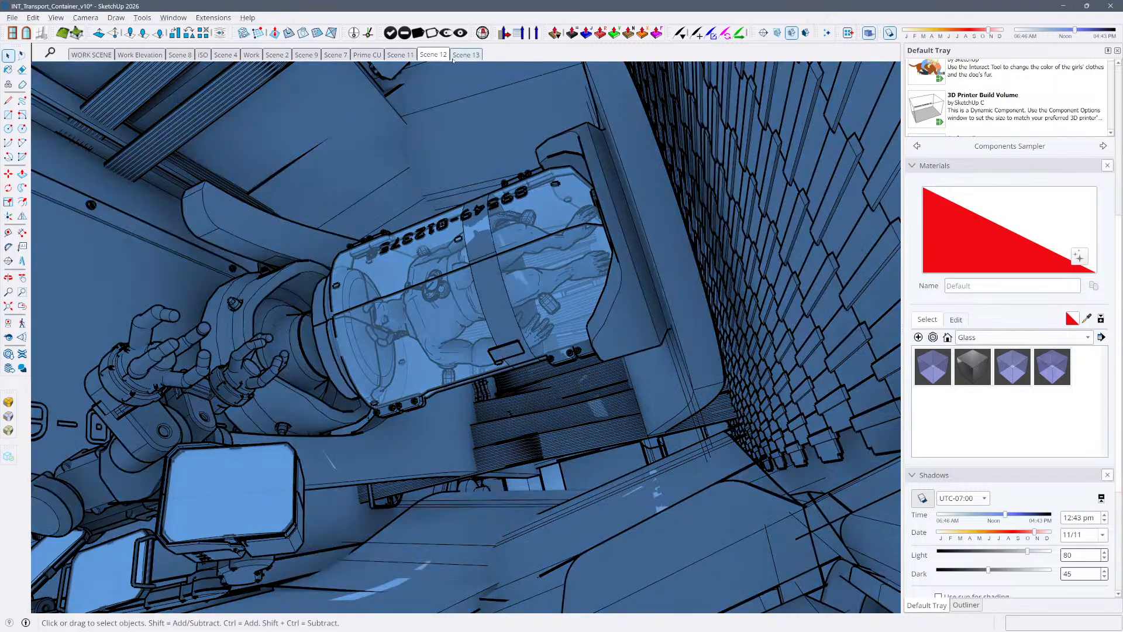
pyautogui.rightClick(251, 55)
pyautogui.press('Escape')
# Switch to Scene 13 and turn on its shadows
pyautogui.click(466, 55)
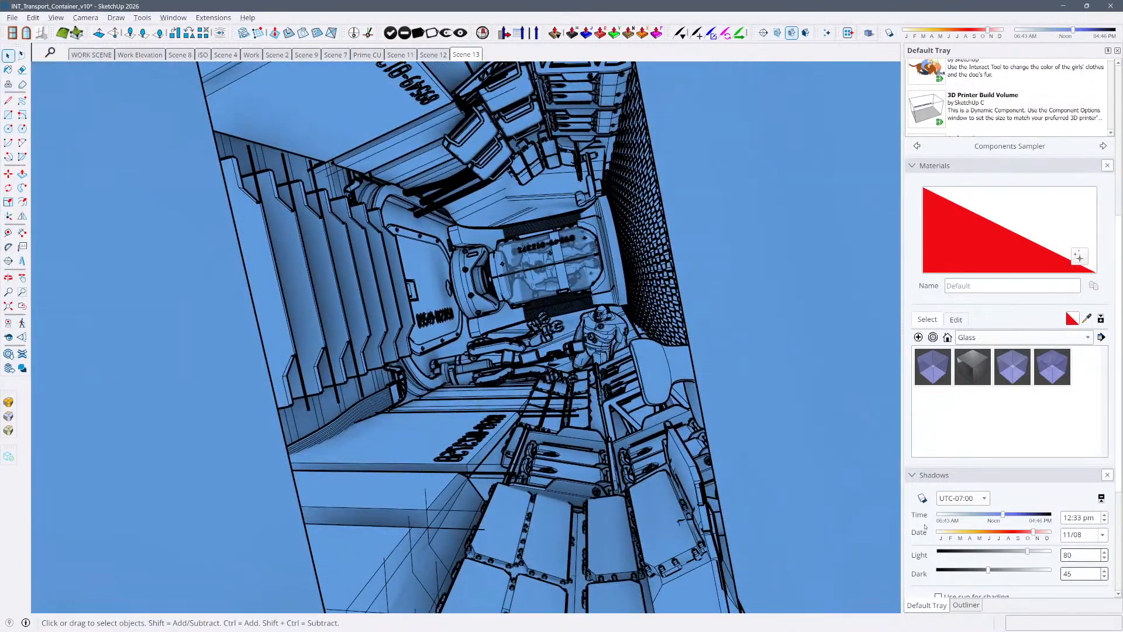
pyautogui.click(923, 498)
# Collapse the Components and Materials sections and open the Styles settings, leaving the Scene 13 model deselected
pyautogui.hotkey('ctrl', 'a')
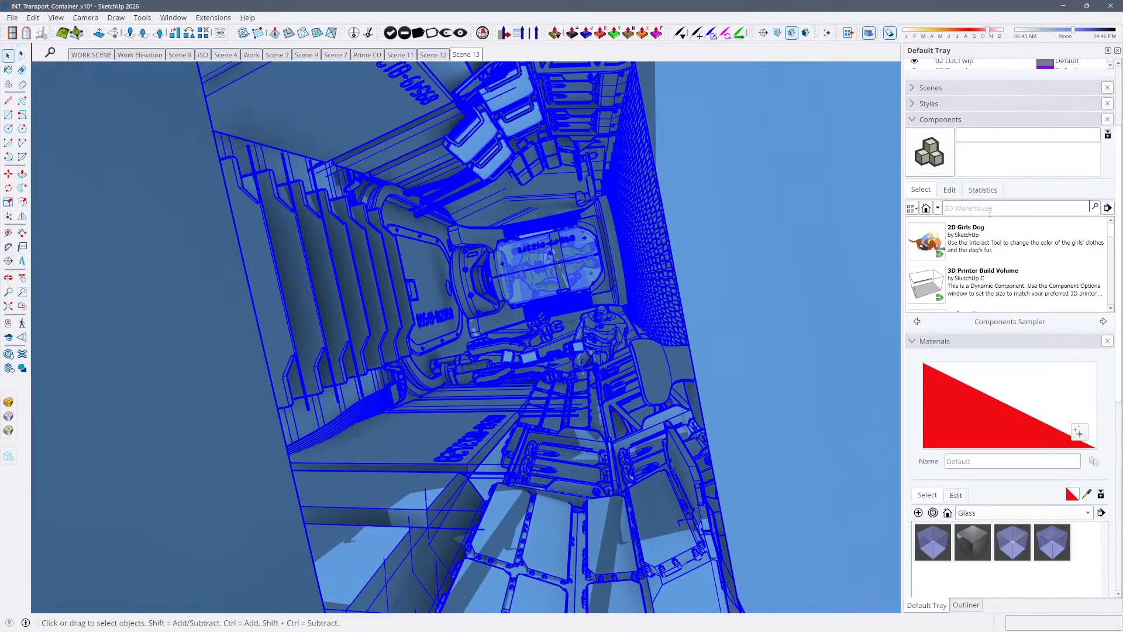
pyautogui.click(938, 209)
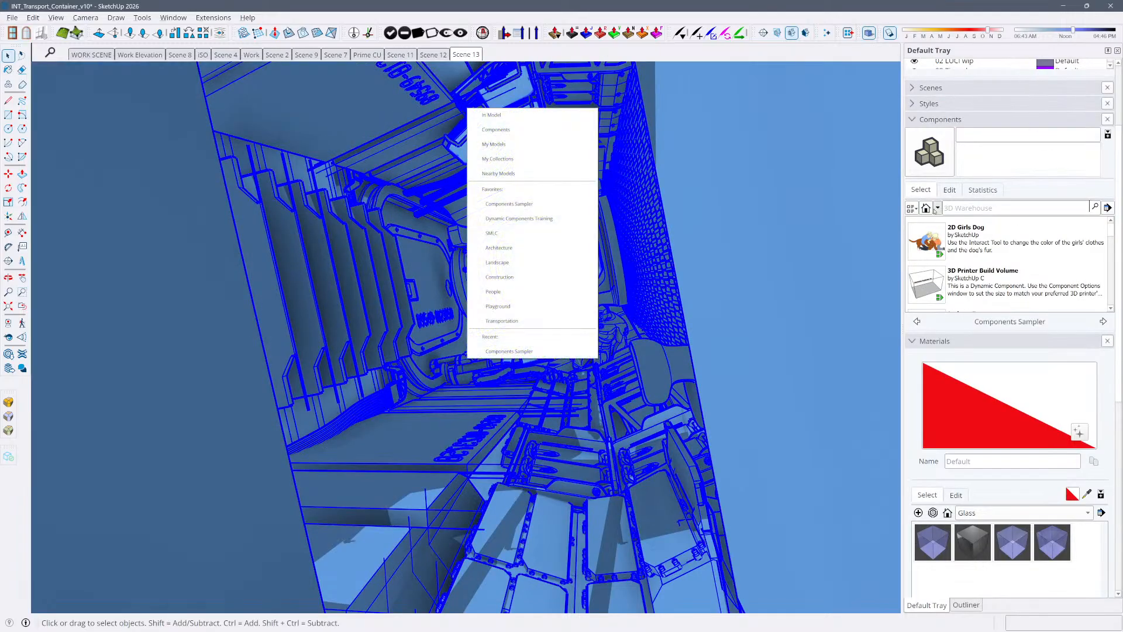
pyautogui.click(558, 116)
pyautogui.click(1055, 120)
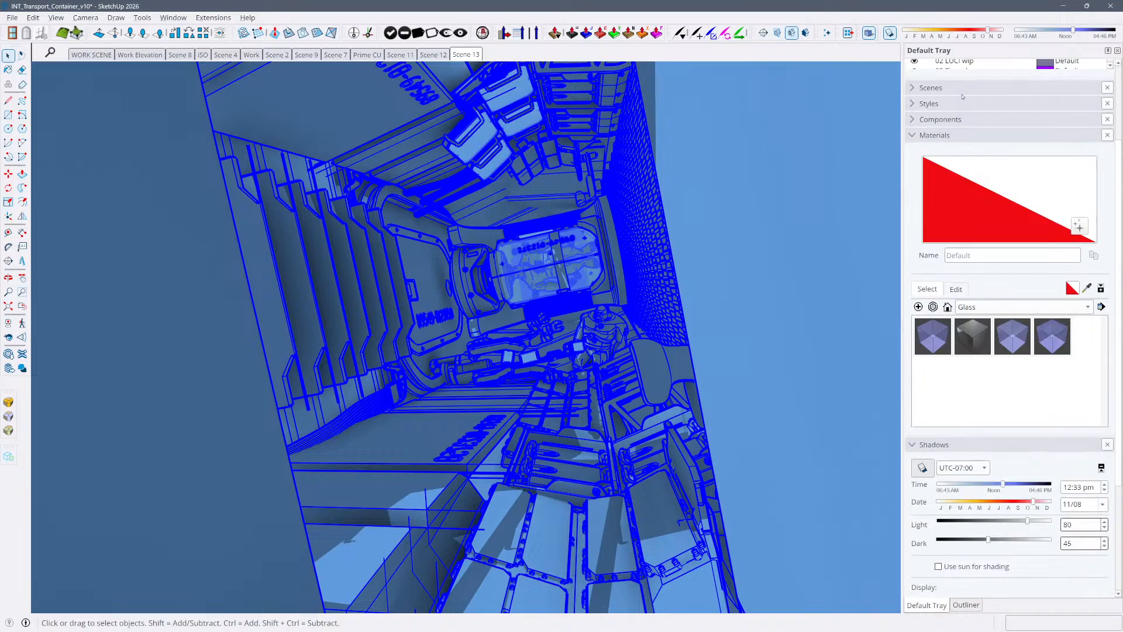
pyautogui.scroll(3, 957, 118)
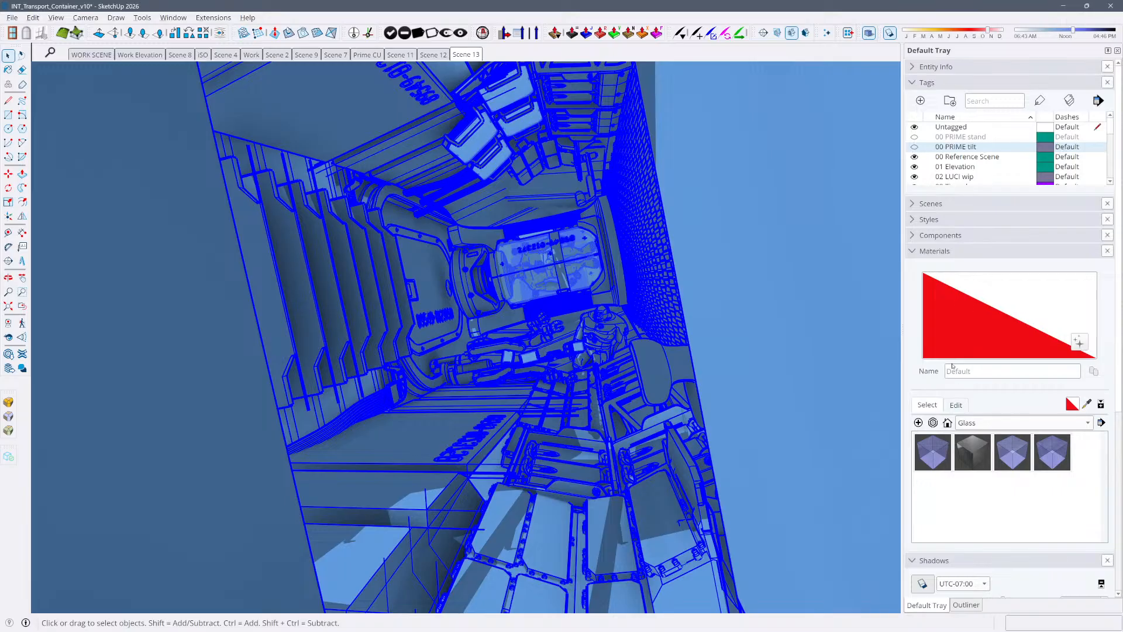
pyautogui.click(944, 251)
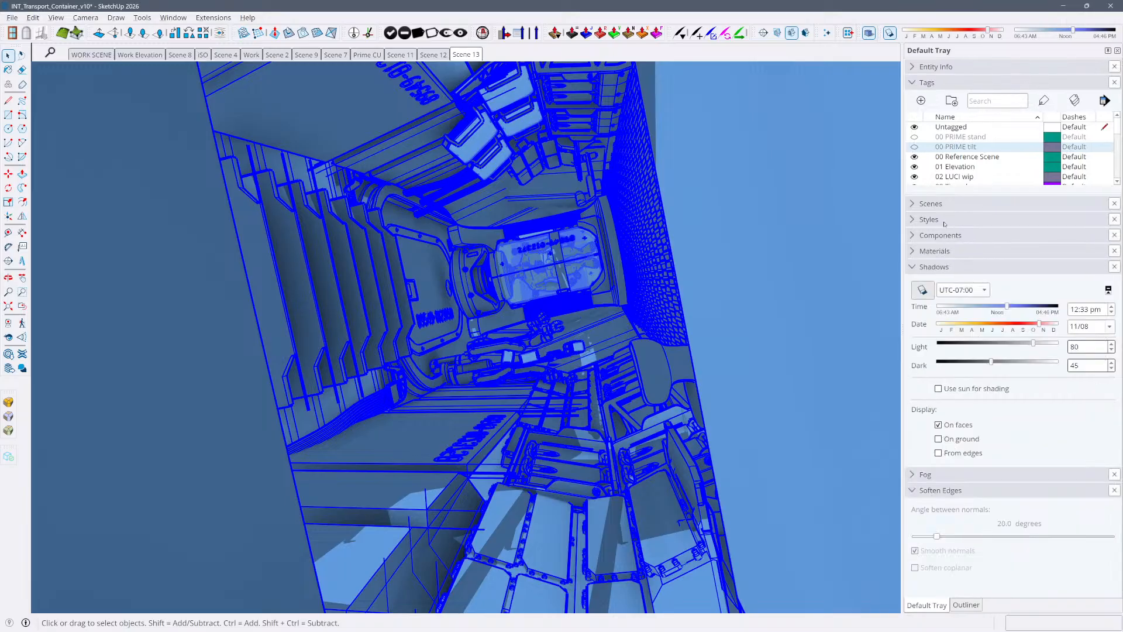
pyautogui.click(944, 220)
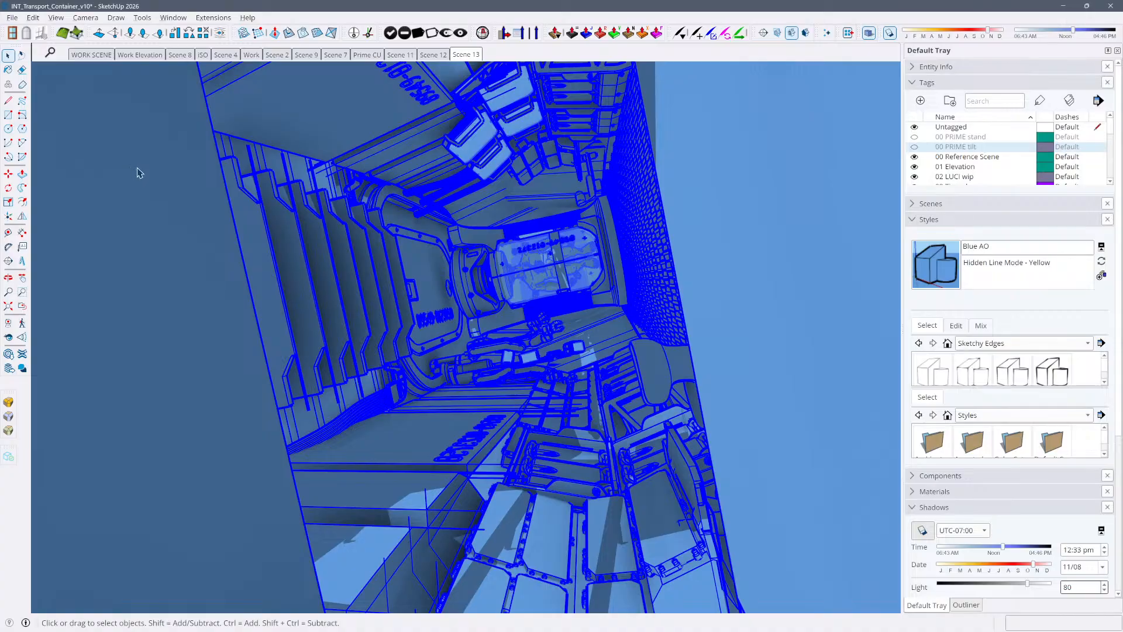
pyautogui.hotkey('ctrl', 't')
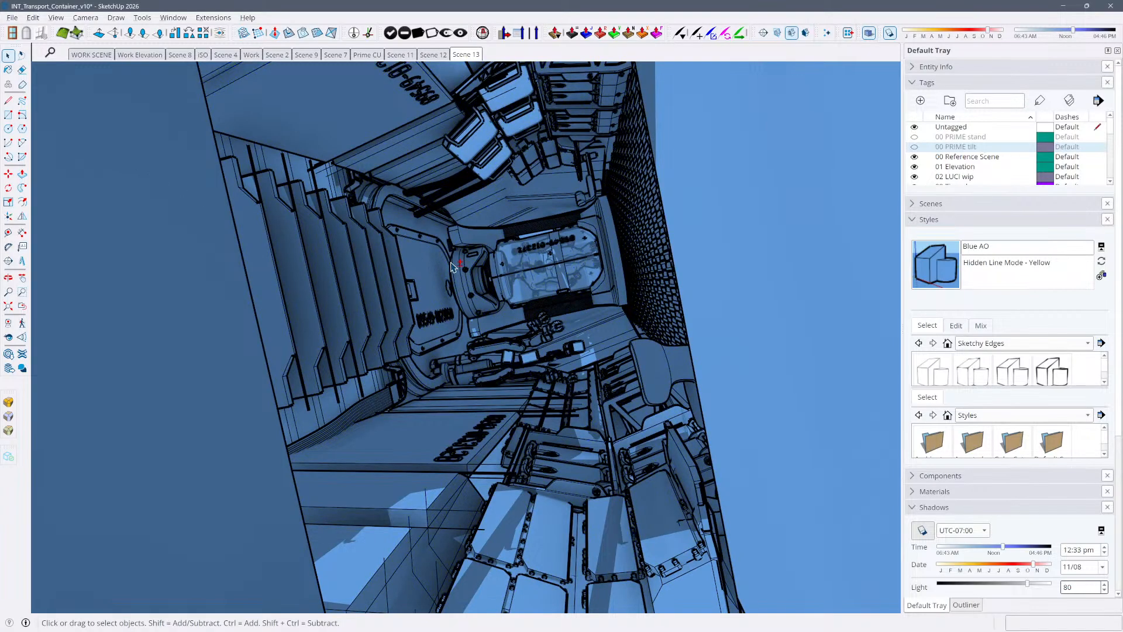
# Reframe Scene 13 as a wider shot of the container interior, including more of the ribbed wall and stacked blocks, and update the scene
pyautogui.moveTo(635, 252); pyautogui.dragTo(639, 252, button='middle')
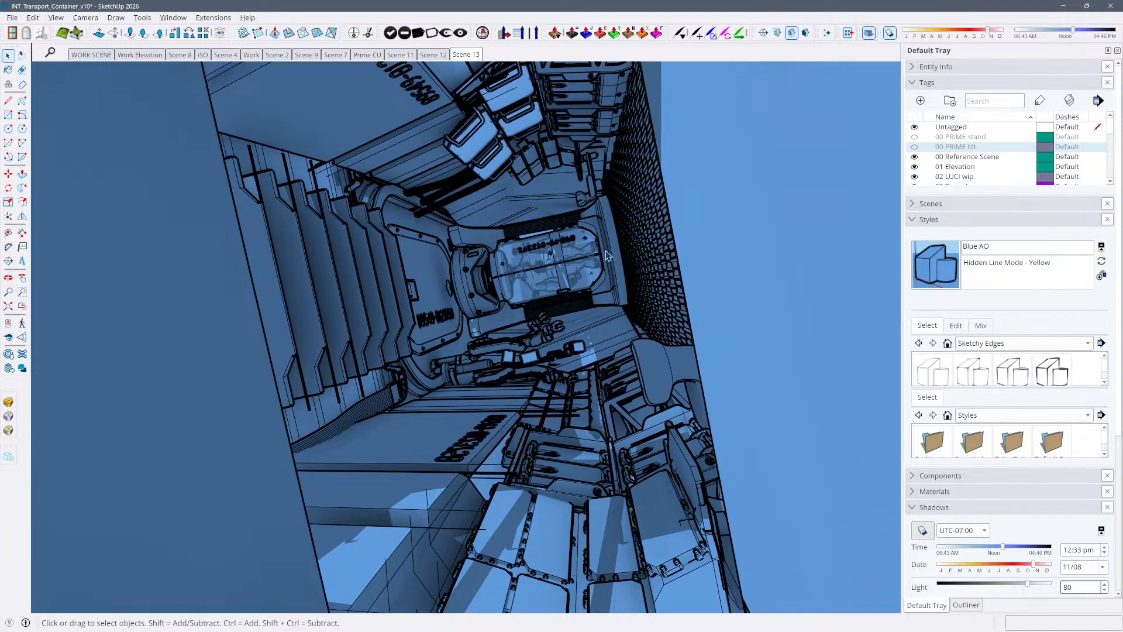
pyautogui.scroll(2, 610, 267)
pyautogui.scroll(2, 609, 268)
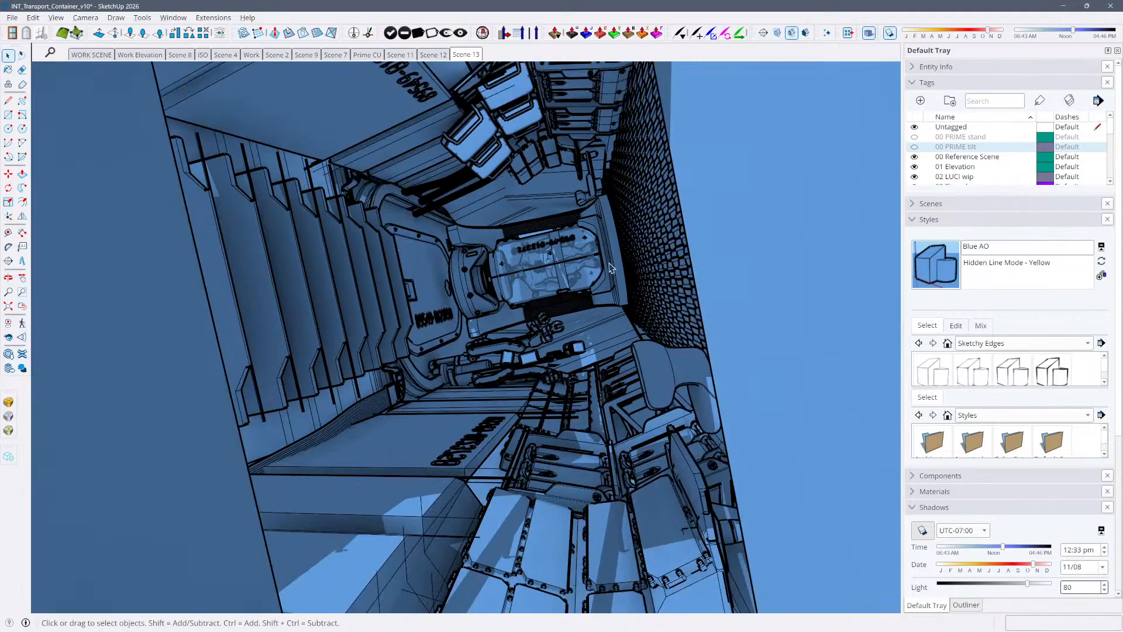
pyautogui.scroll(-2, 609, 268)
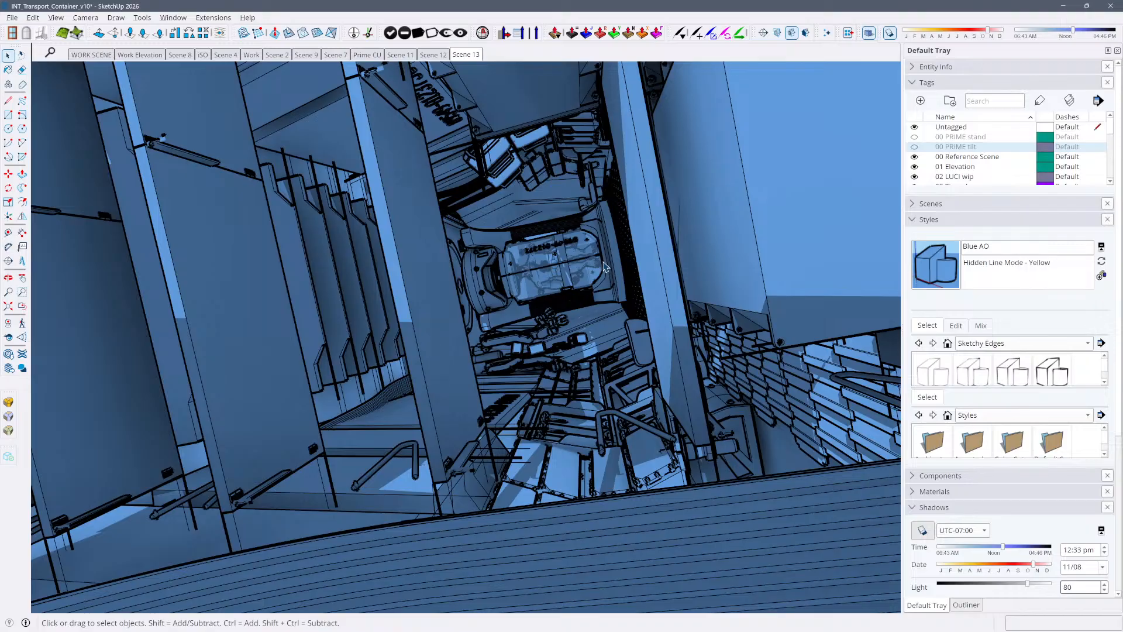
pyautogui.scroll(2, 606, 266)
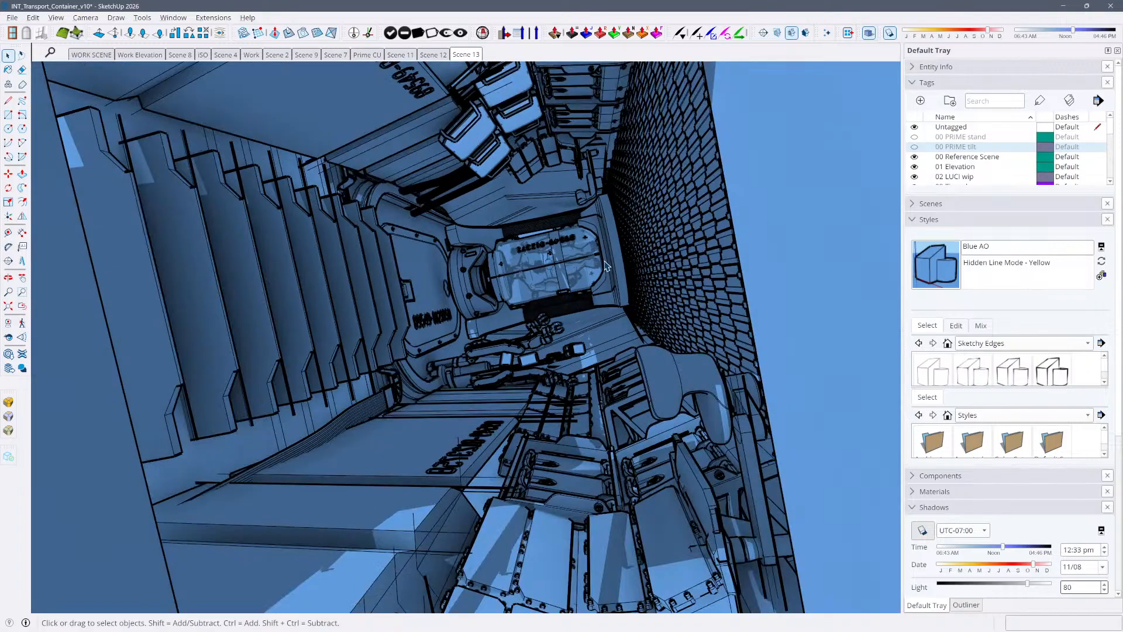
pyautogui.scroll(-2, 604, 264)
pyautogui.scroll(4, 604, 263)
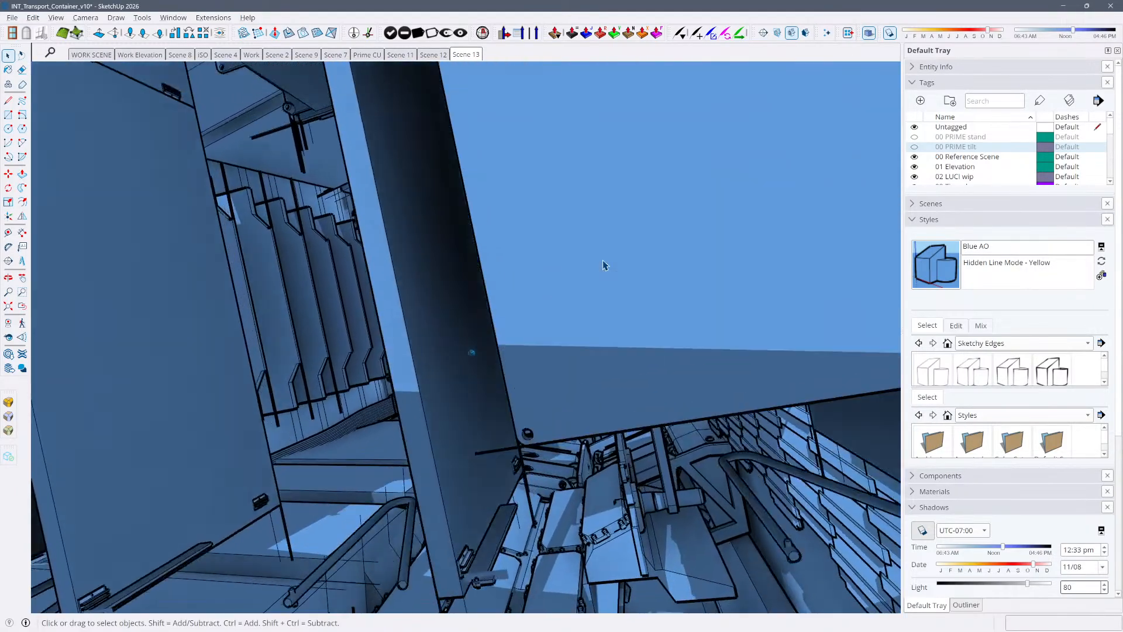
pyautogui.scroll(-2, 605, 265)
pyautogui.scroll(4, 604, 265)
pyautogui.scroll(-2, 605, 265)
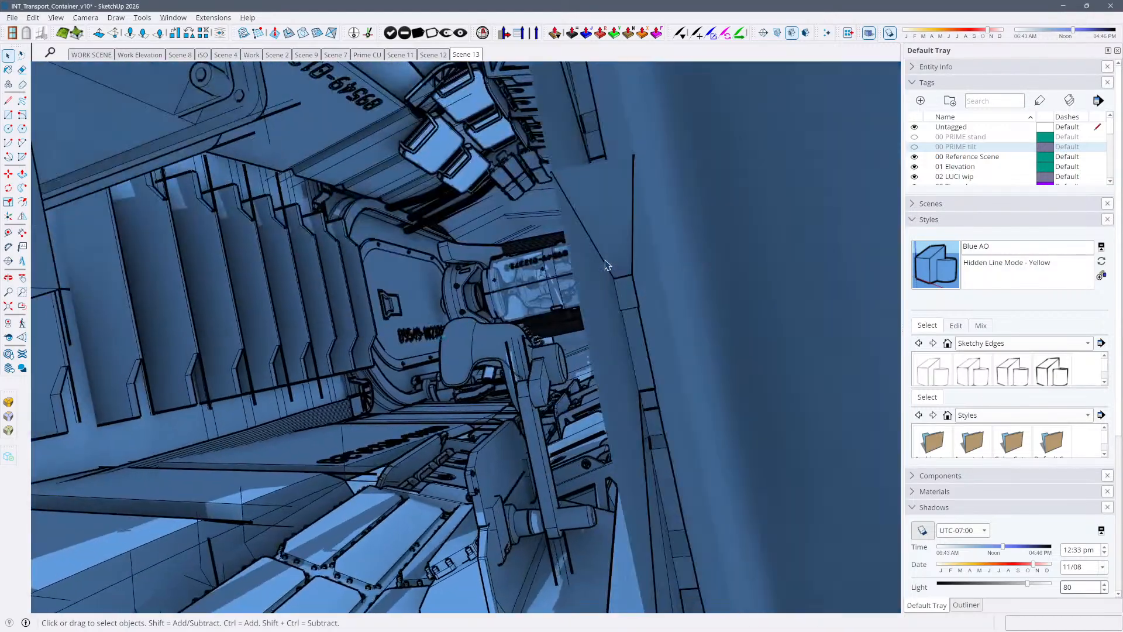
pyautogui.scroll(4, 606, 265)
pyautogui.scroll(-4, 606, 265)
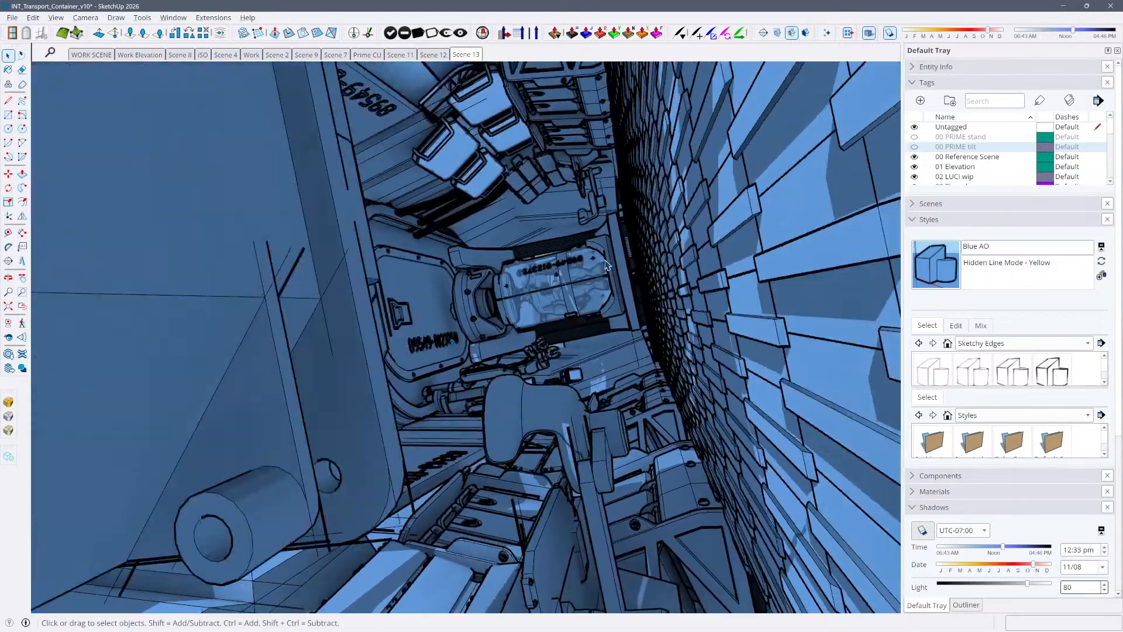
pyautogui.scroll(4, 606, 265)
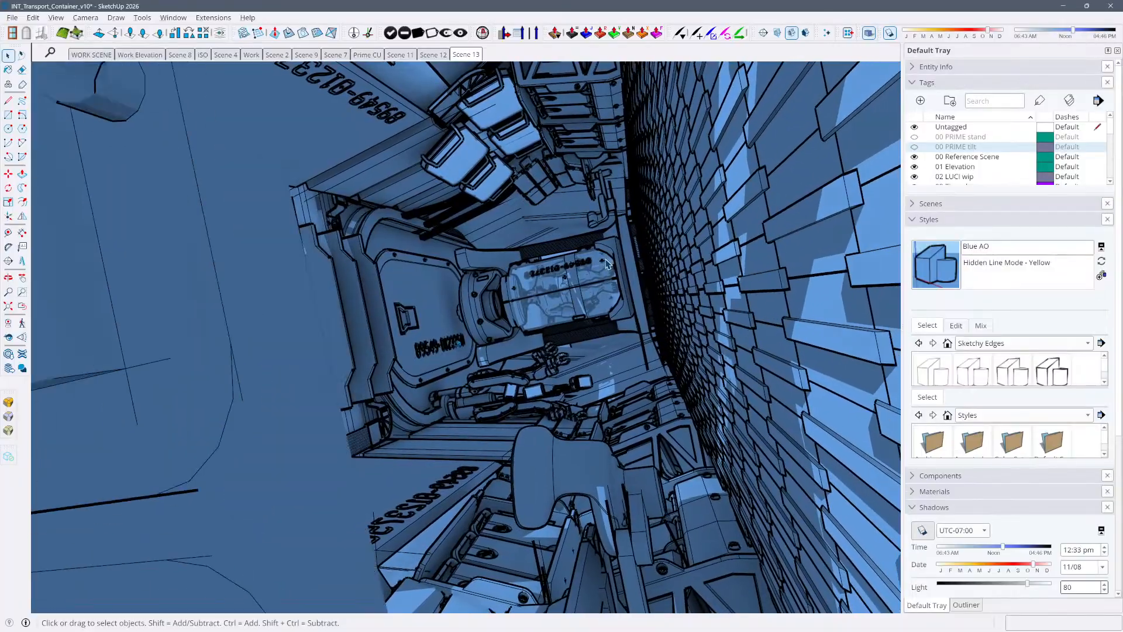
pyautogui.scroll(-3, 606, 266)
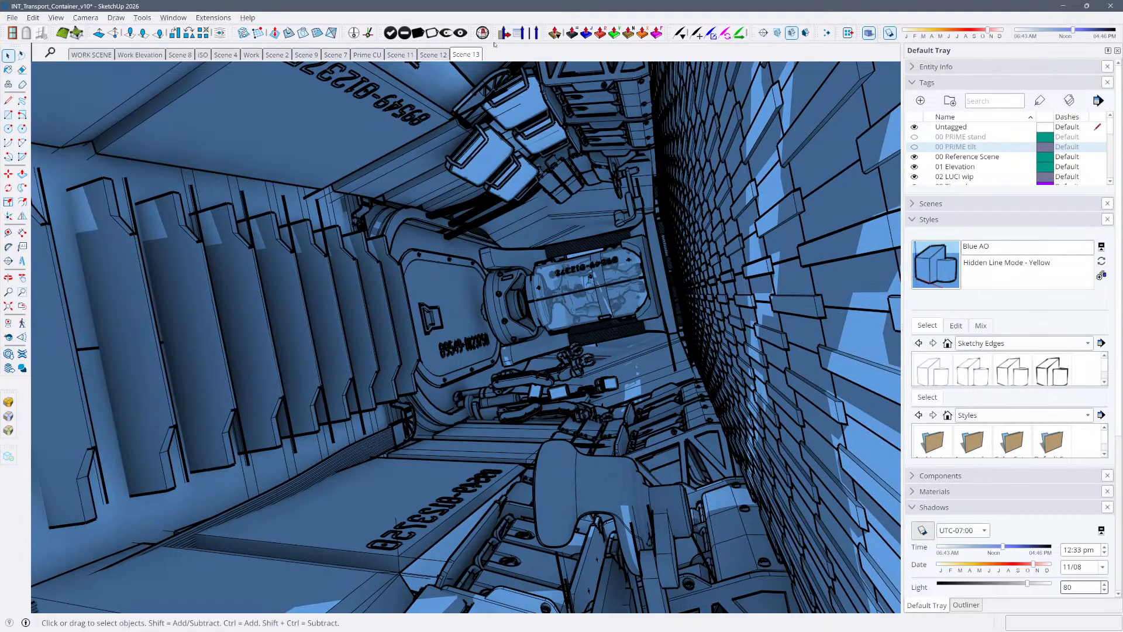
pyautogui.rightClick(478, 54)
pyautogui.click(293, 79)
# Switch to the InDesign comic layout and inspect the first wide panel on pages 10-11 and its caption
pyautogui.hotkey('alt', 'Tab')
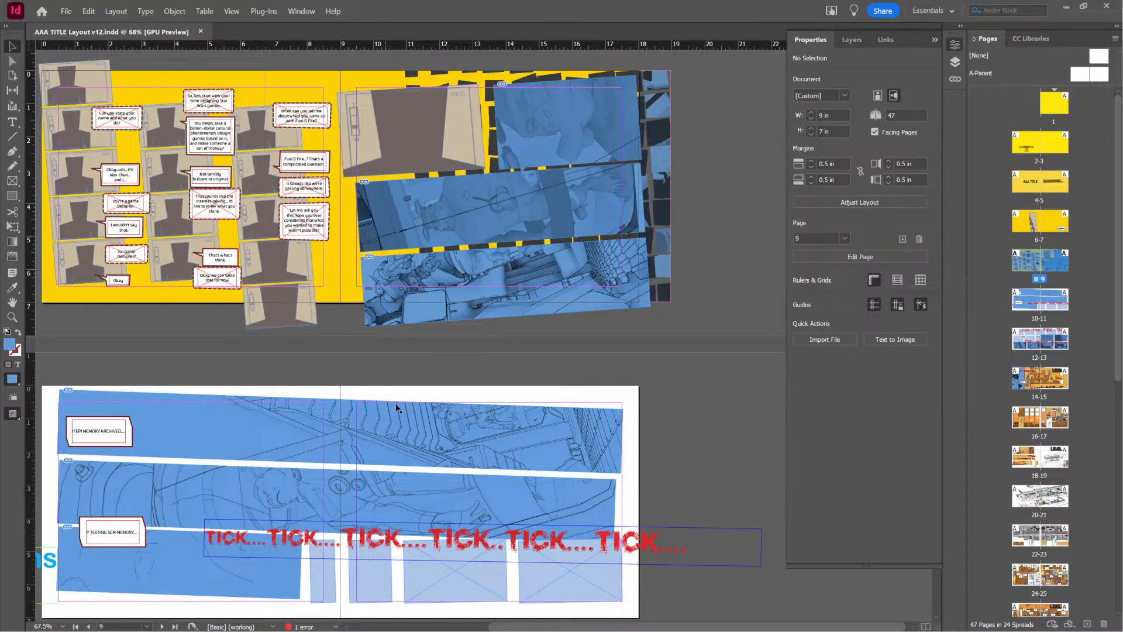
pyautogui.click(336, 431)
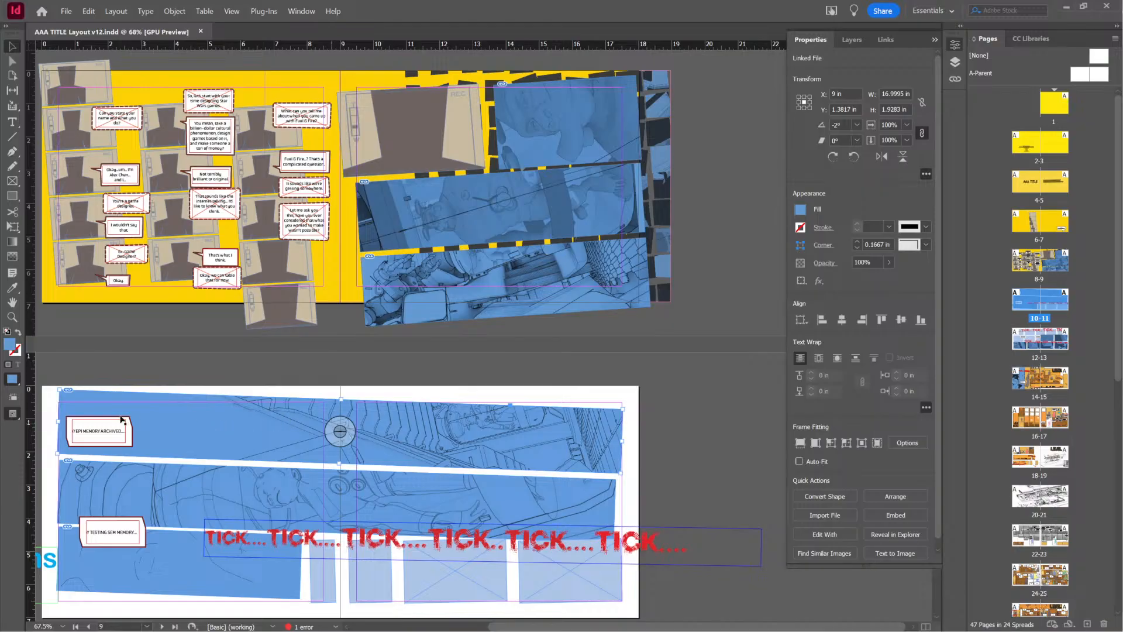
pyautogui.click(104, 432)
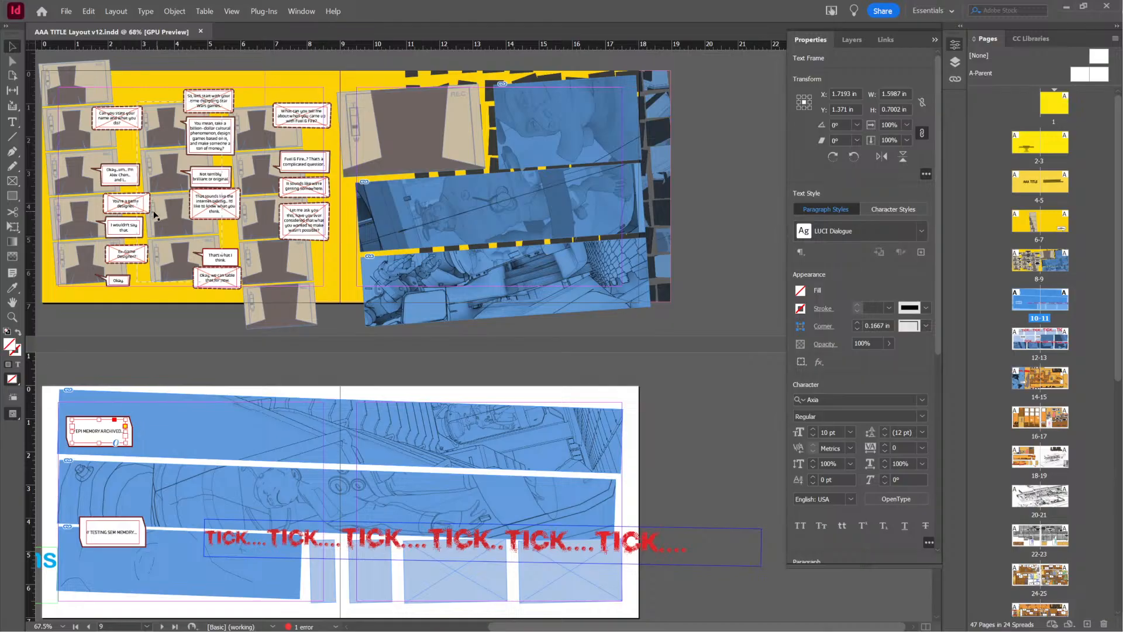
# Return to SketchUp and export the Scene 13 view as a JPEG named INT_Transport_Container_vWIDE.jpg in the V PRIME WAKES folder
pyautogui.hotkey('alt', 'Tab')
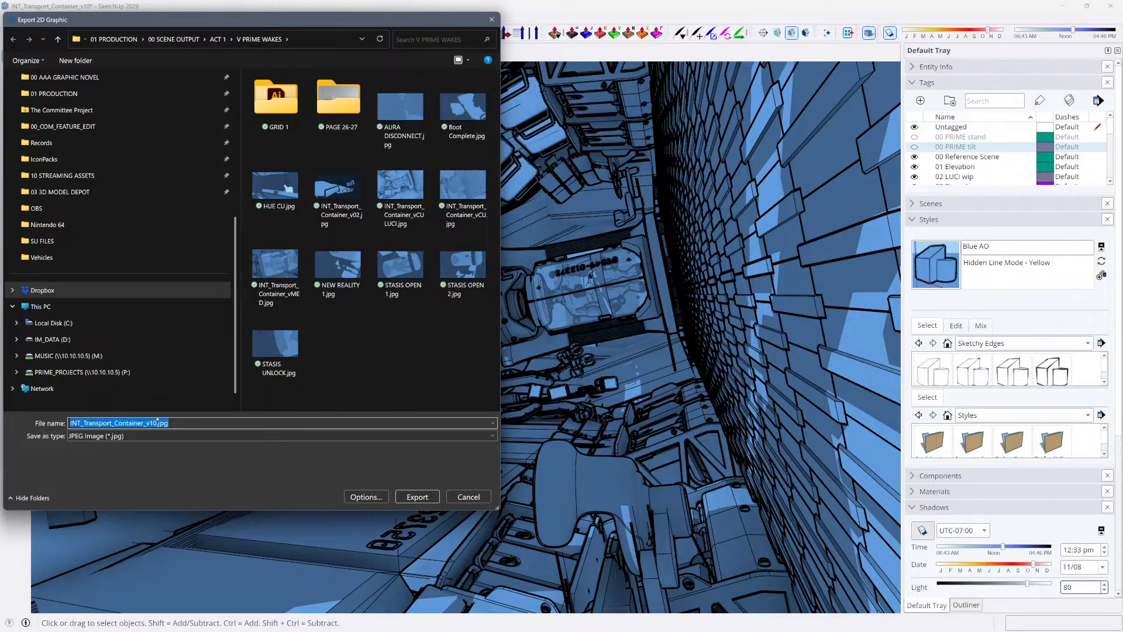
pyautogui.moveTo(169, 422); pyautogui.dragTo(150, 423)
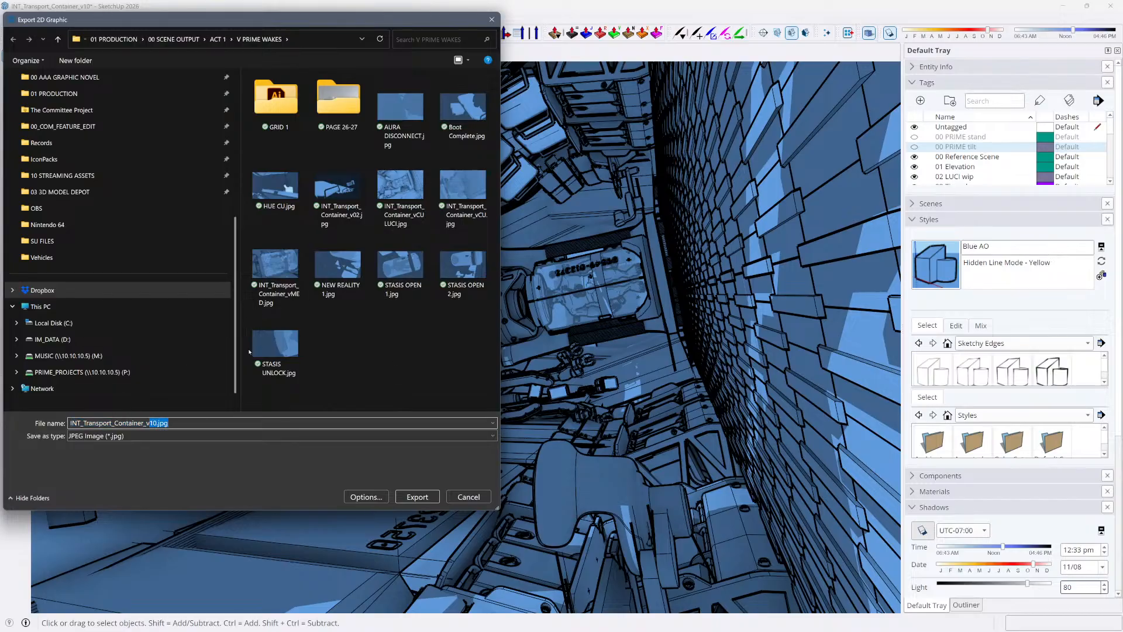
pyautogui.write('WE')
pyautogui.press('Return')
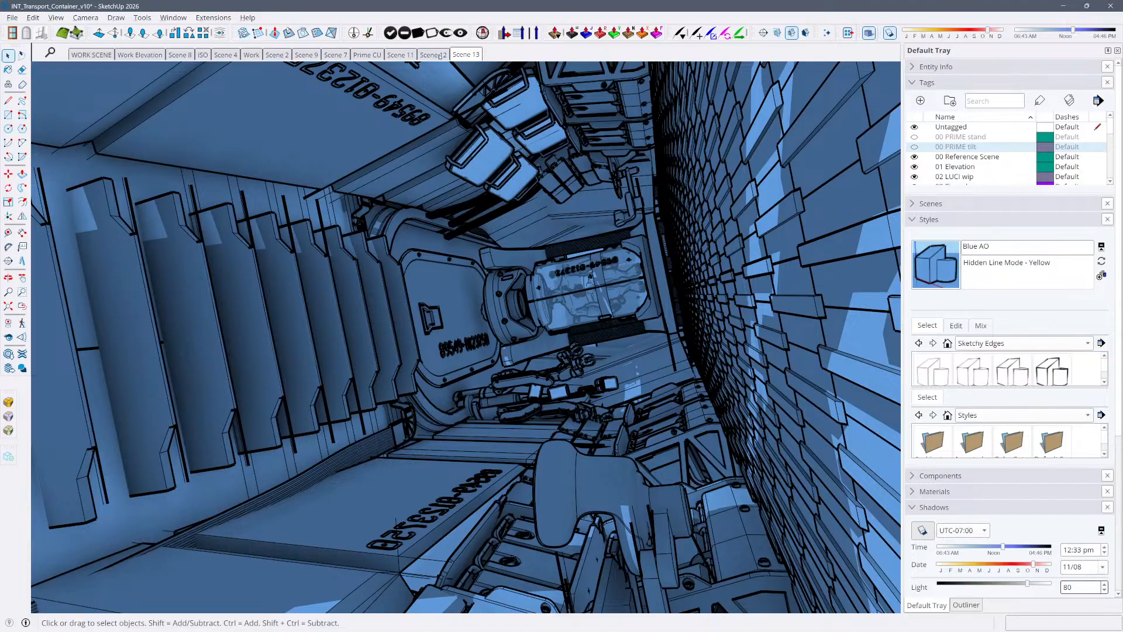
# Show Scene 12, clear the caption selection in the comic layout, and save the container model
pyautogui.click(439, 55)
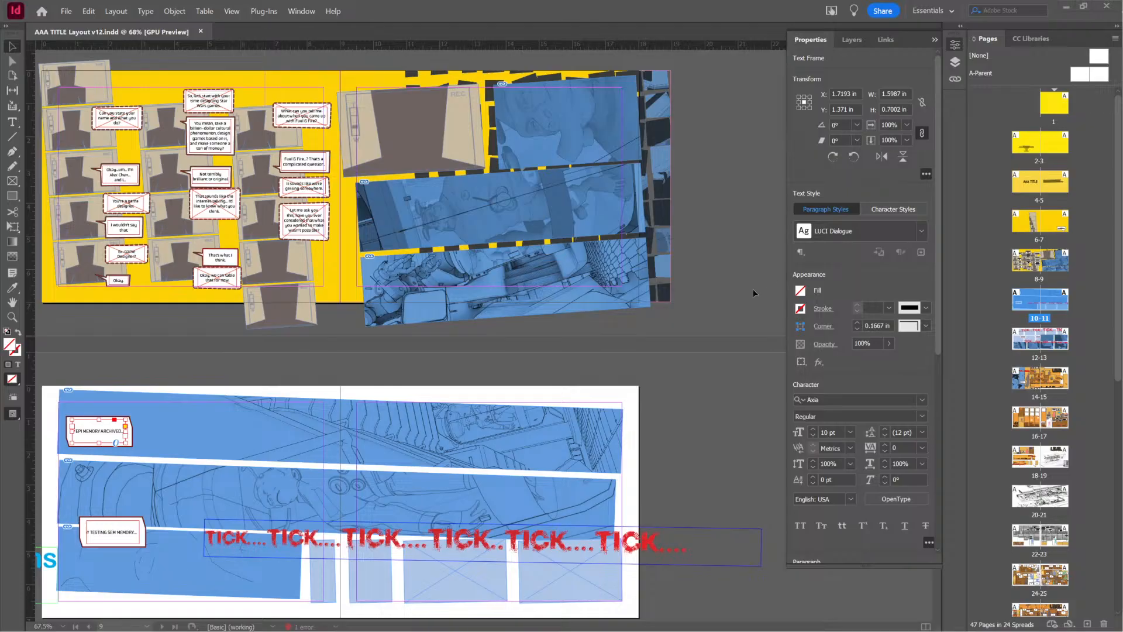
pyautogui.click(733, 286)
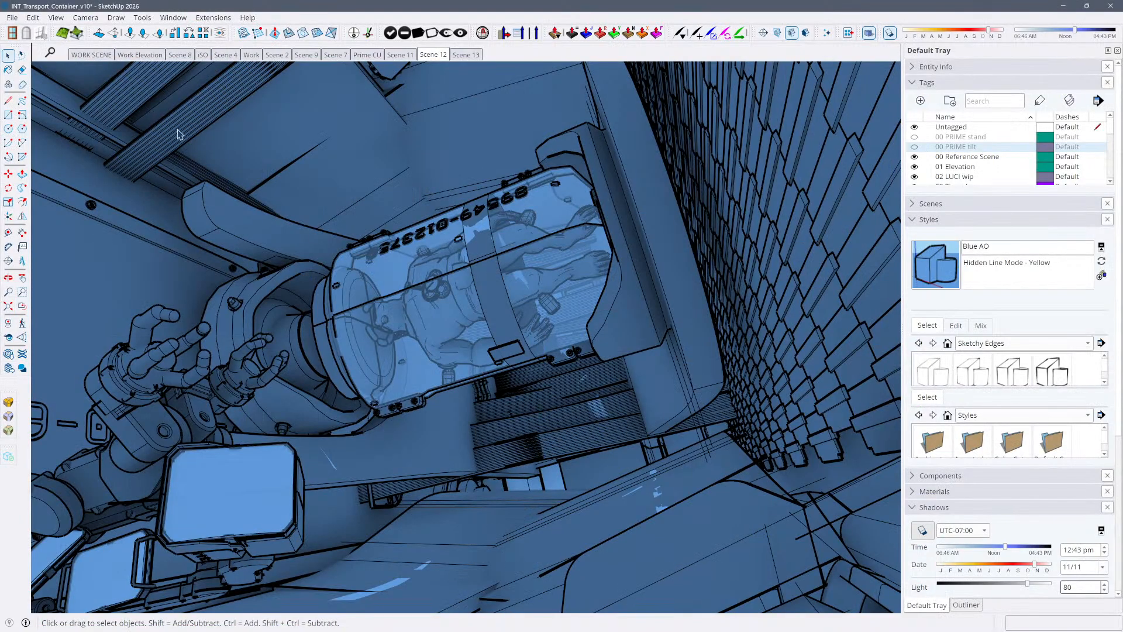
pyautogui.hotkey('ctrl', 's')
pyautogui.click(598, 406)
# Export the Scene 12 view as a JPEG, overwriting INT_Transport_Container_vCU LUCI.jpg
pyautogui.hotkey('ctrl', 'e')
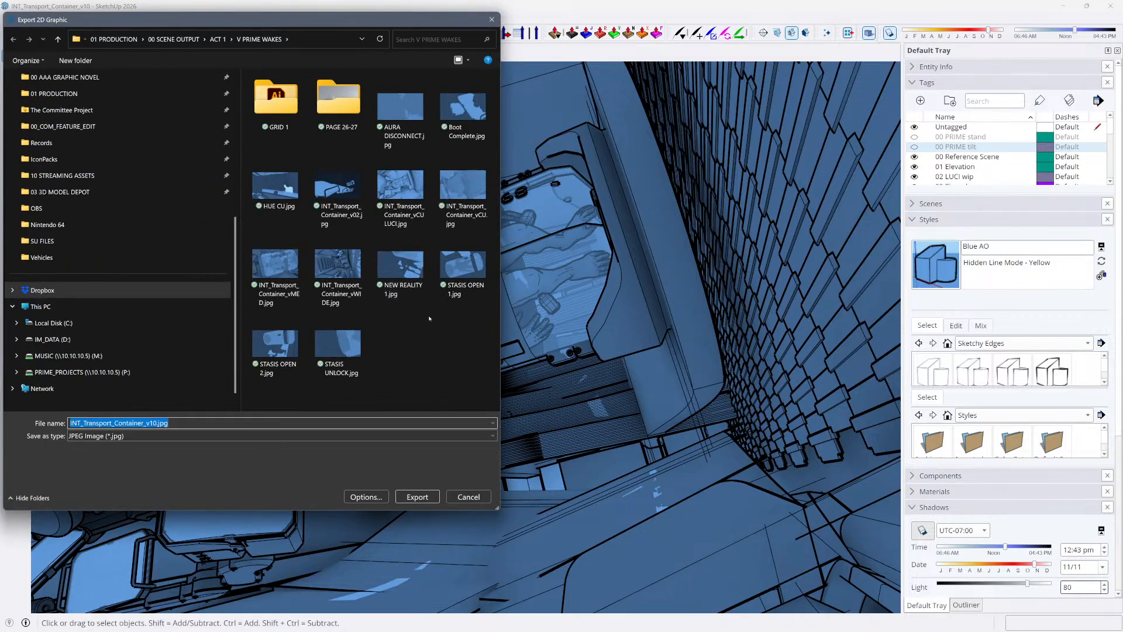
pyautogui.click(404, 209)
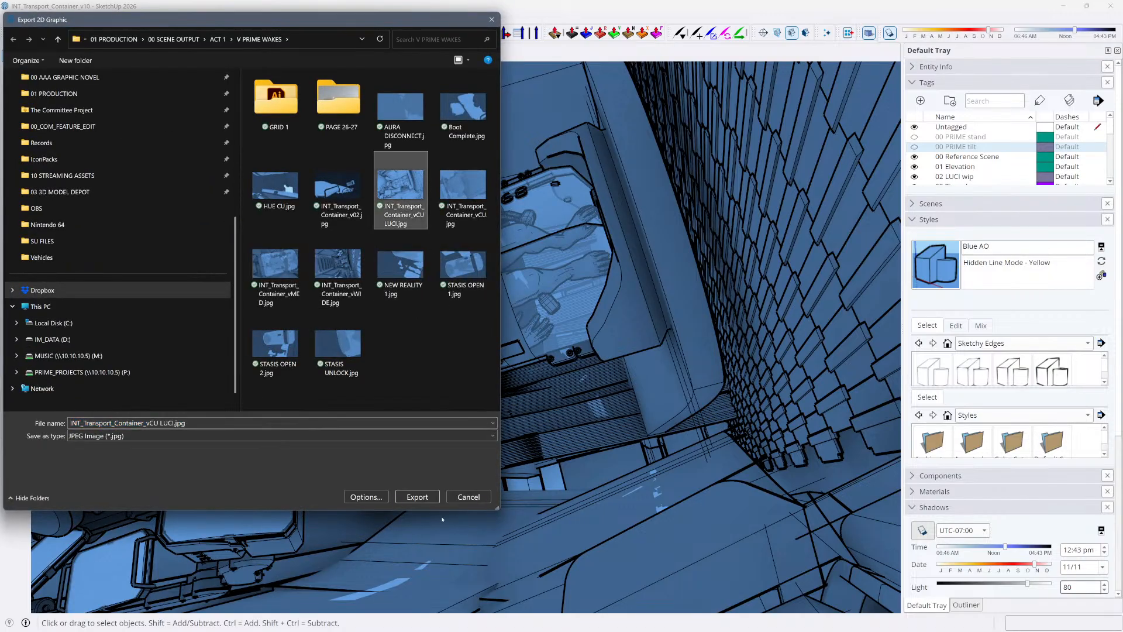
pyautogui.click(417, 496)
pyautogui.click(588, 325)
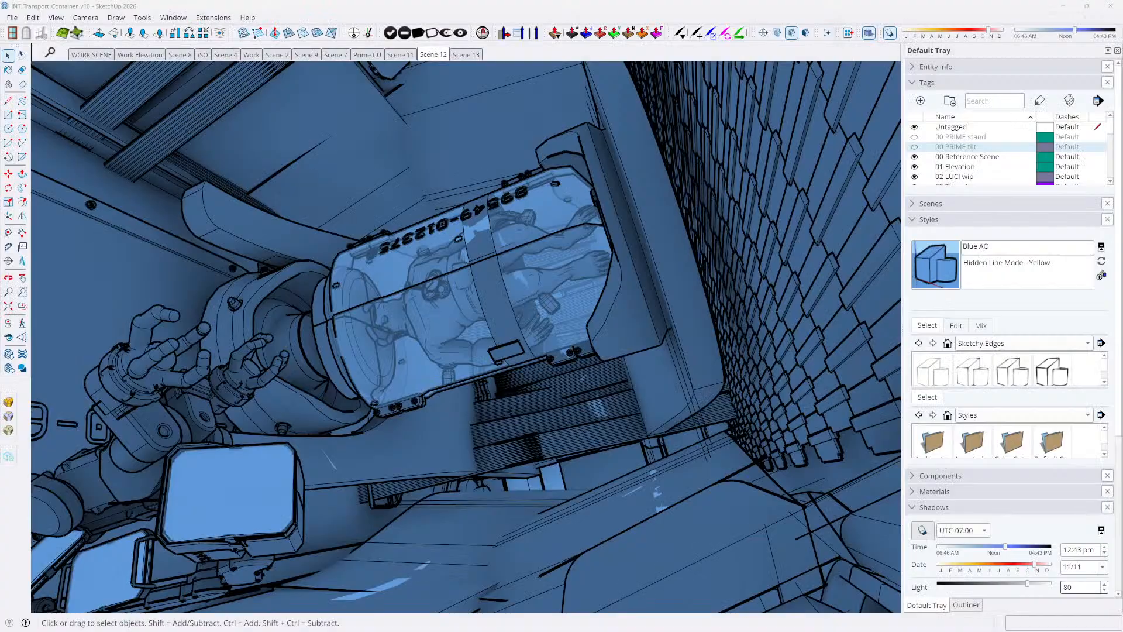
# Show Scene 11, and in the InDesign layout inspect the linked image in the lowest slanted panel on page 9
pyautogui.click(399, 55)
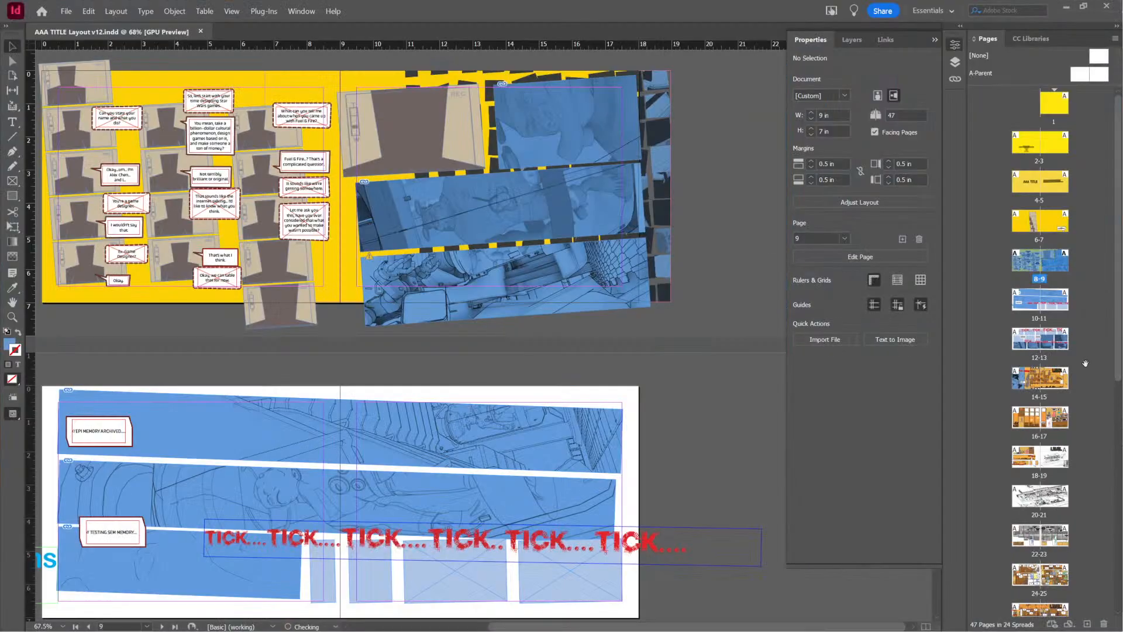
pyautogui.click(506, 281)
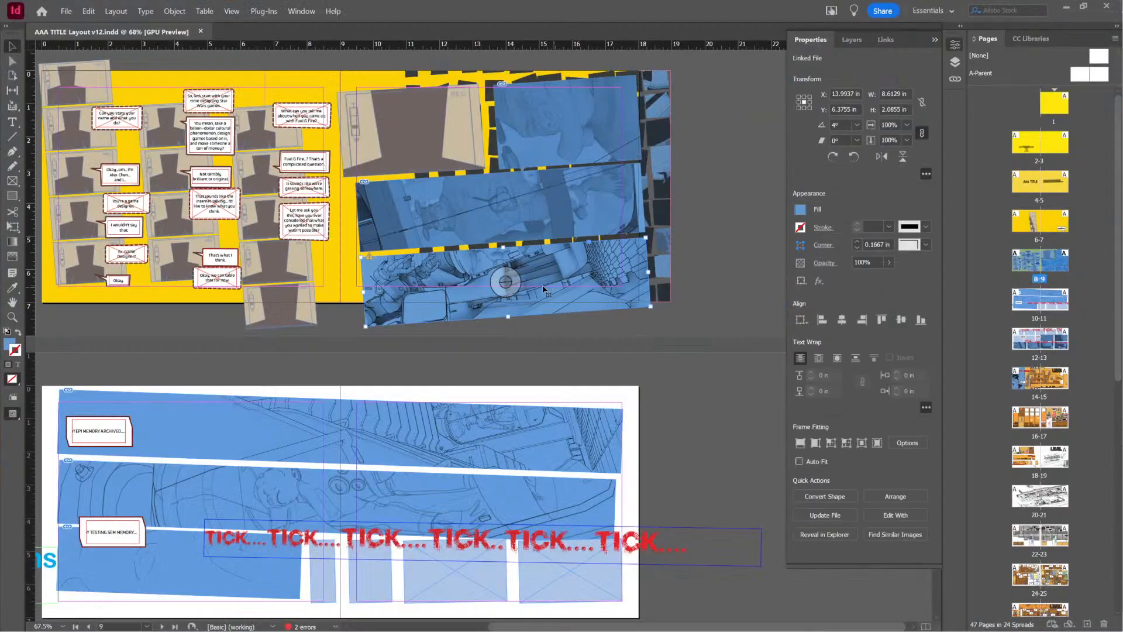
pyautogui.rightClick(512, 281)
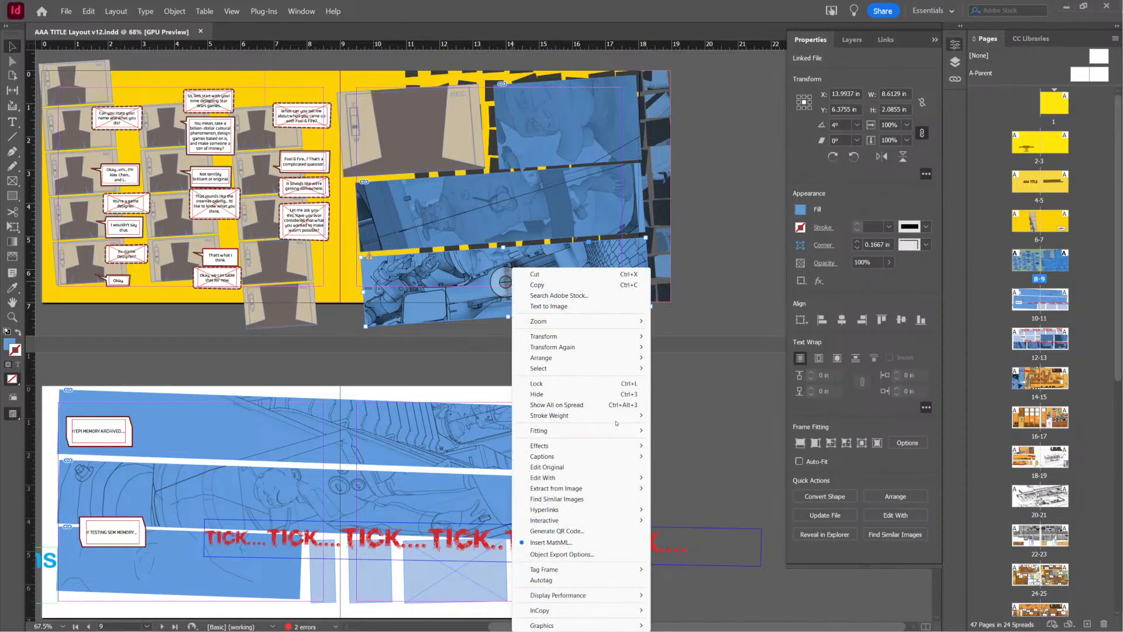
pyautogui.moveTo(615, 416)
pyautogui.click(715, 344)
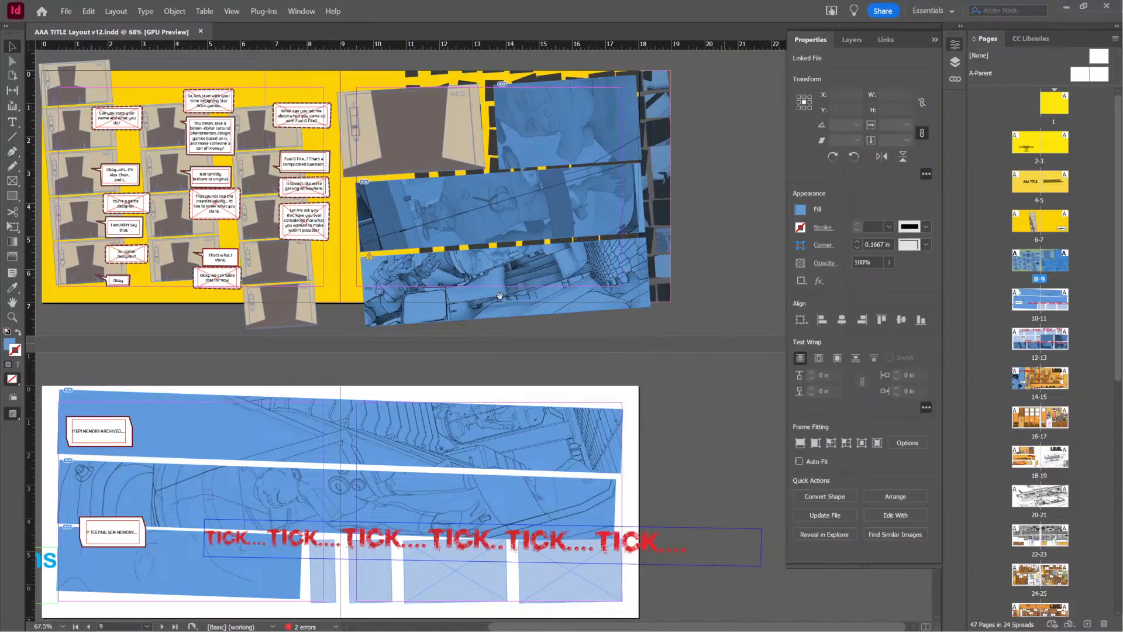
pyautogui.click(509, 281)
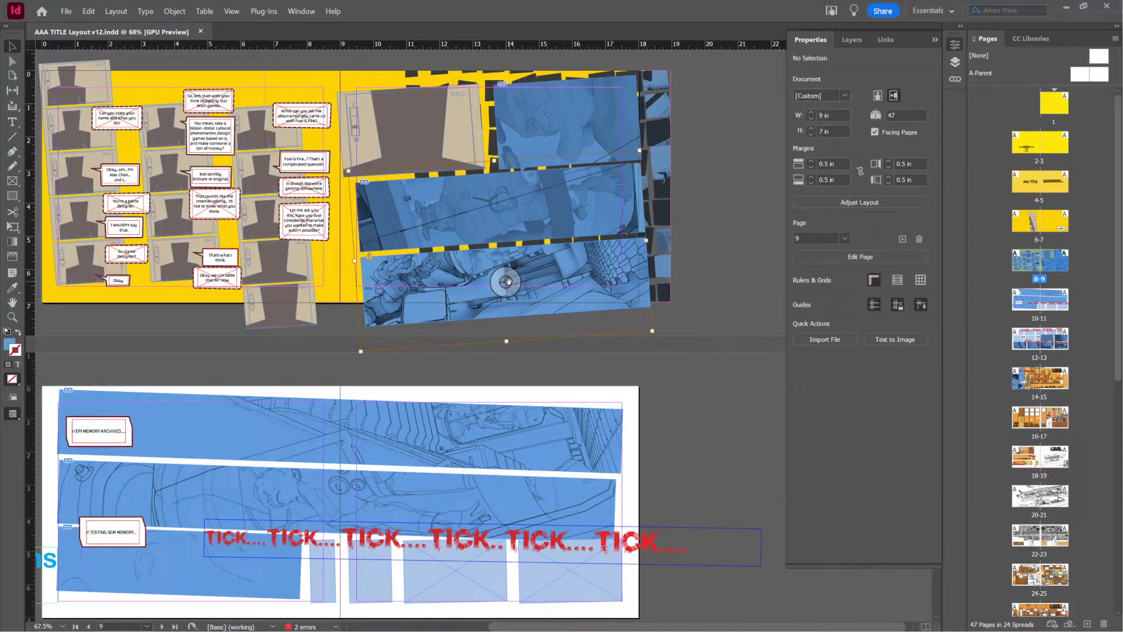
# Replace the image in the uppermost slanted panel on pages 10-11 with the shadowed wide container export
pyautogui.click(440, 439)
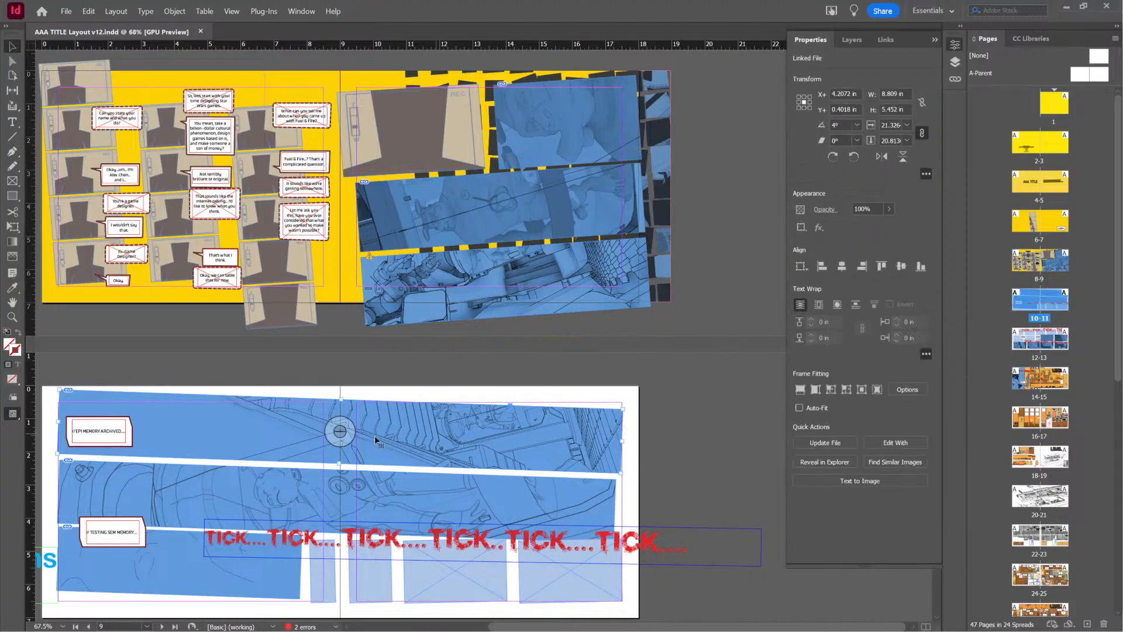
pyautogui.hotkey('alt', 'space')
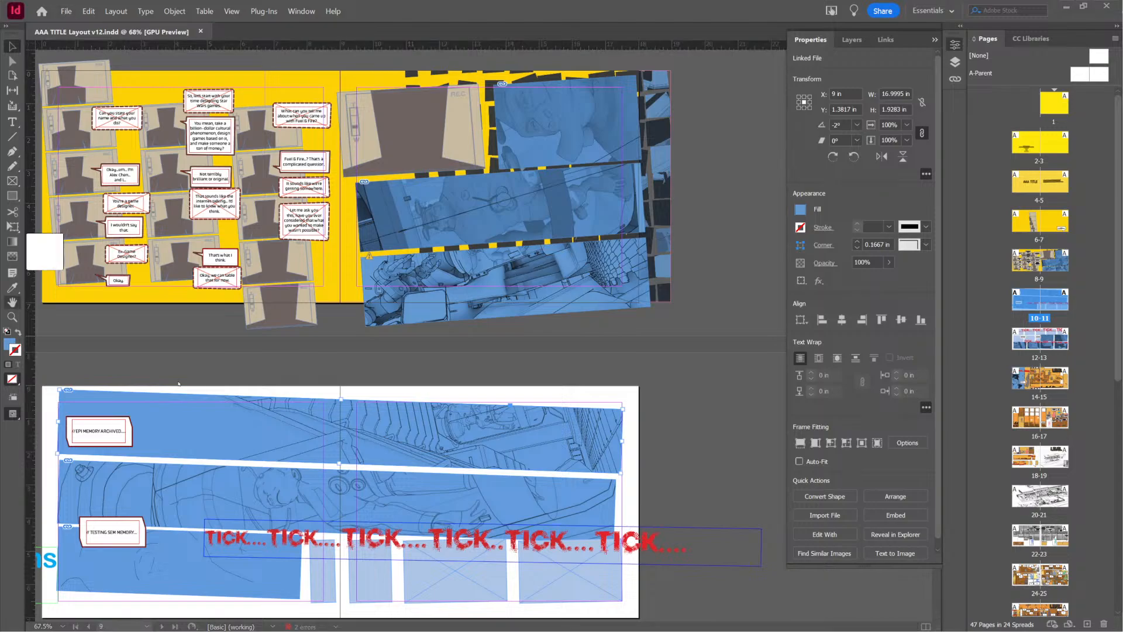
pyautogui.click(359, 437)
pyautogui.click(653, 352)
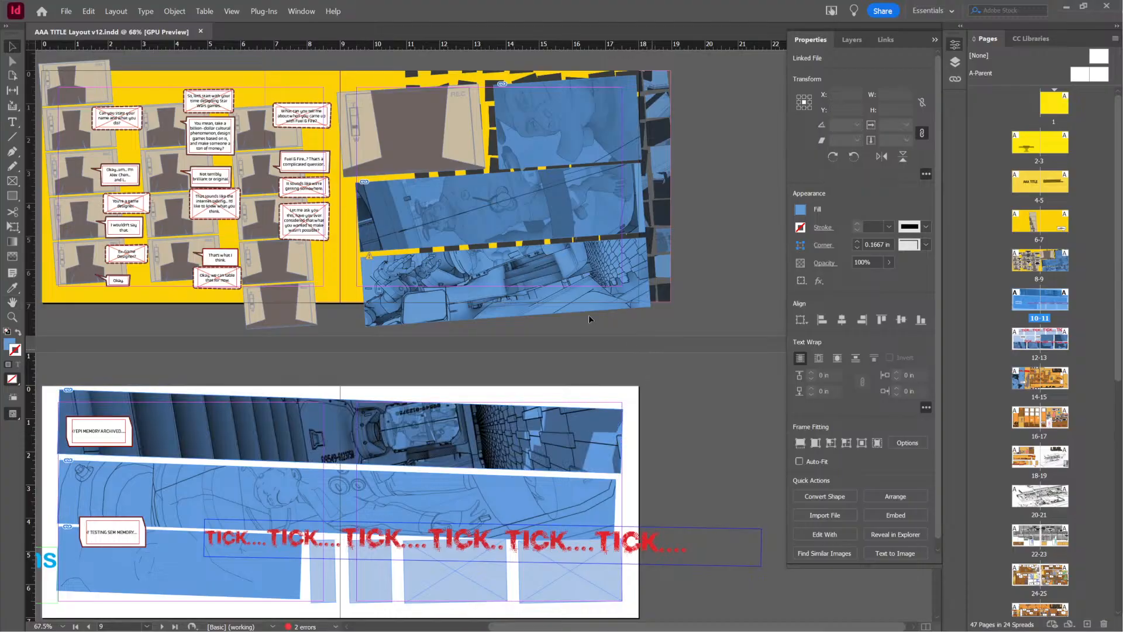
# Update the linked image in the lowest slanted panel on page 9 to the shadowed export, and save the layout
pyautogui.click(505, 282)
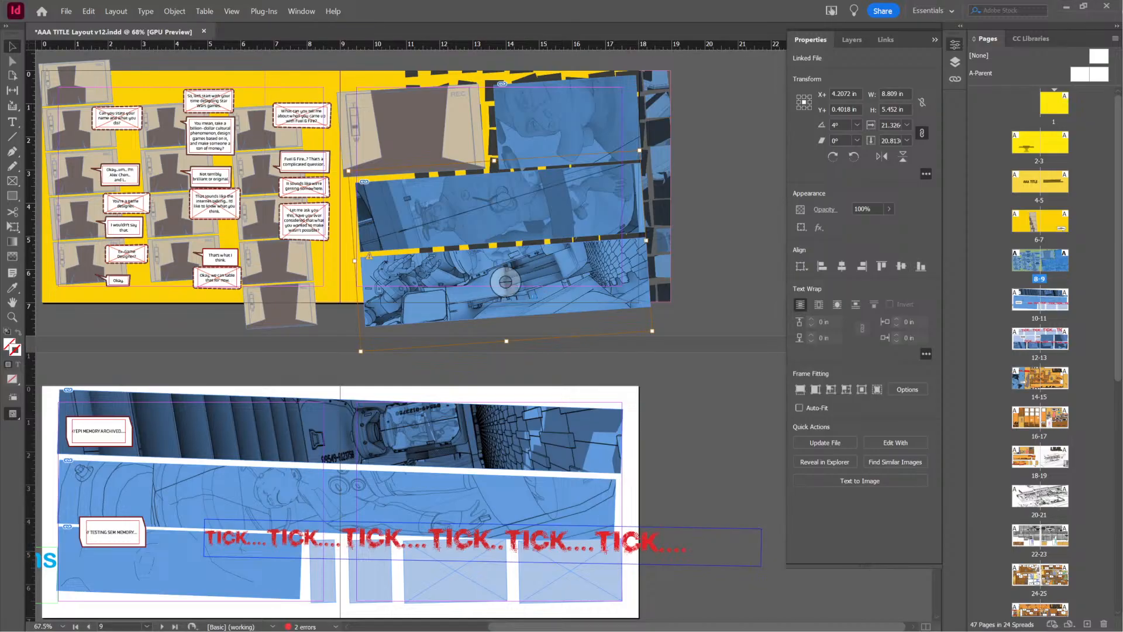
pyautogui.click(825, 442)
pyautogui.click(771, 331)
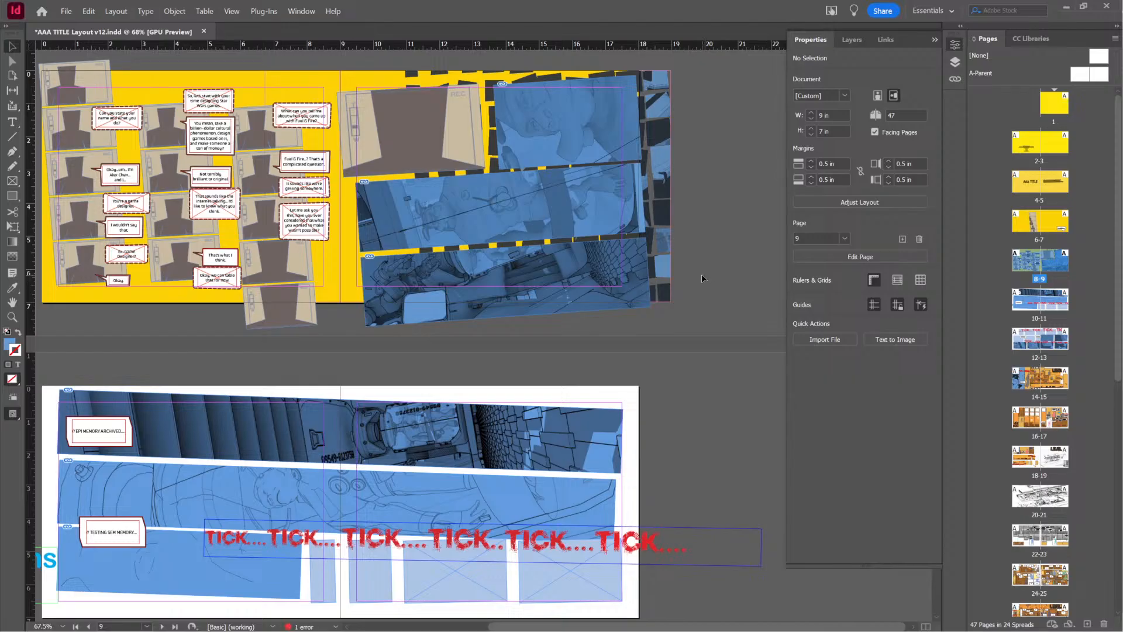
pyautogui.hotkey('ctrl', 's')
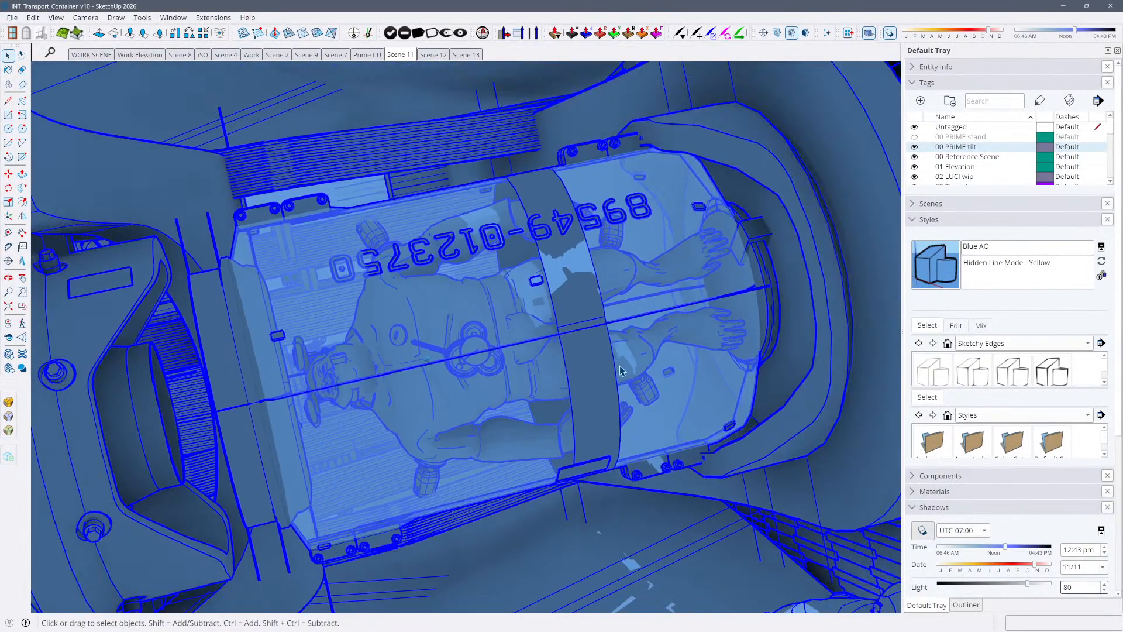
# Show Scene 13, turn off ambient occlusion, and examine the container interior and the surrounding model from several viewpoints
pyautogui.click(462, 56)
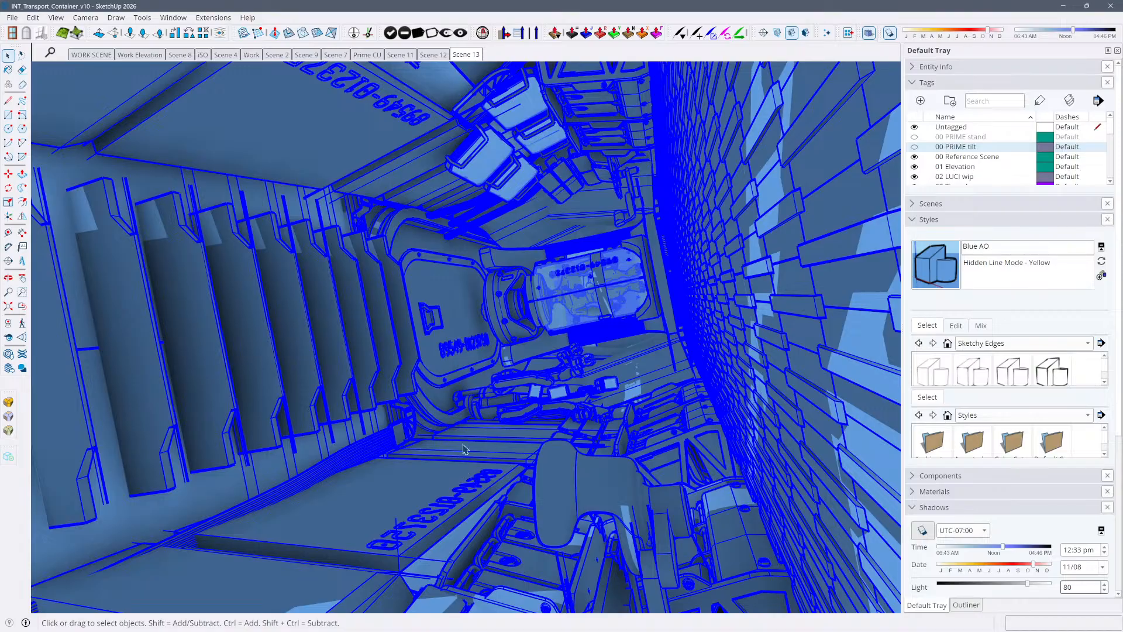
pyautogui.hotkey('alt', 'a')
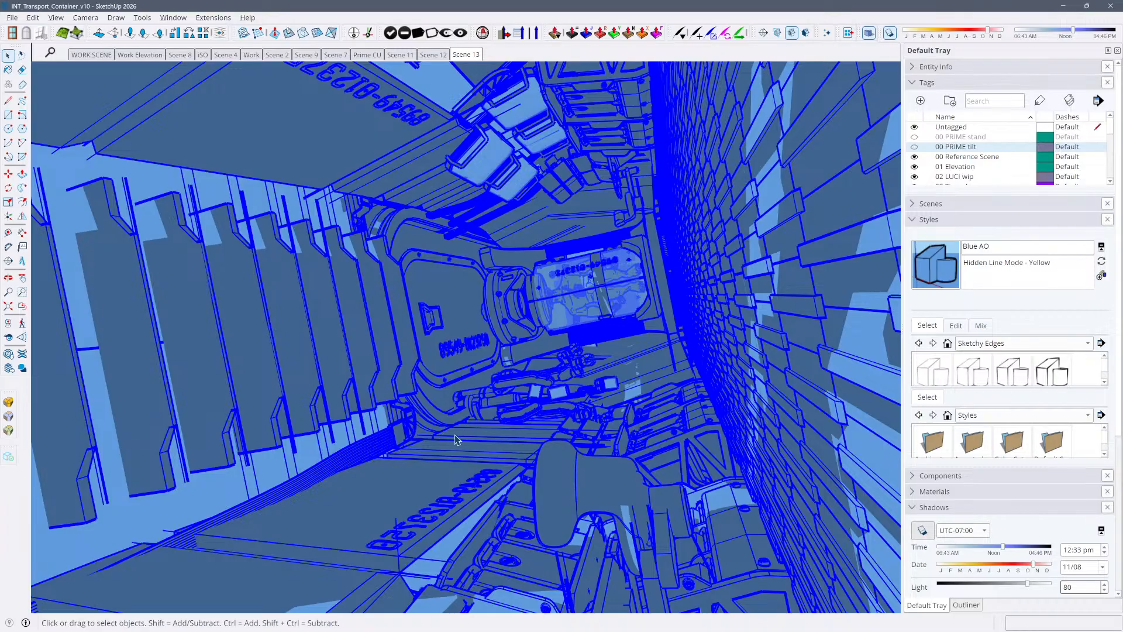
pyautogui.scroll(10, 458, 439)
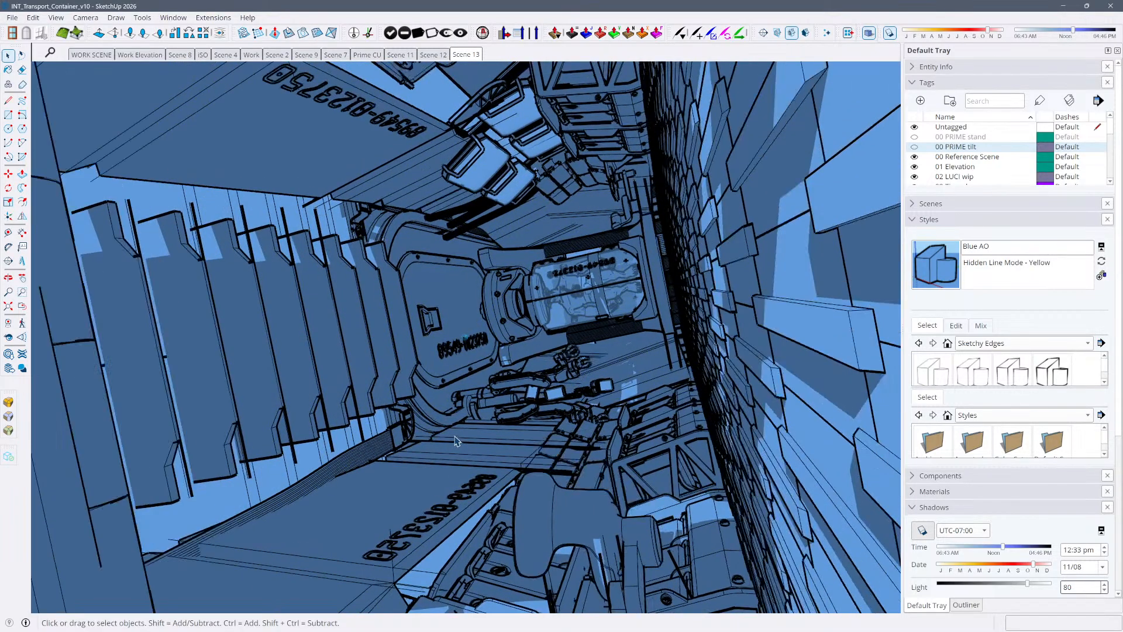
pyautogui.scroll(10, 462, 430)
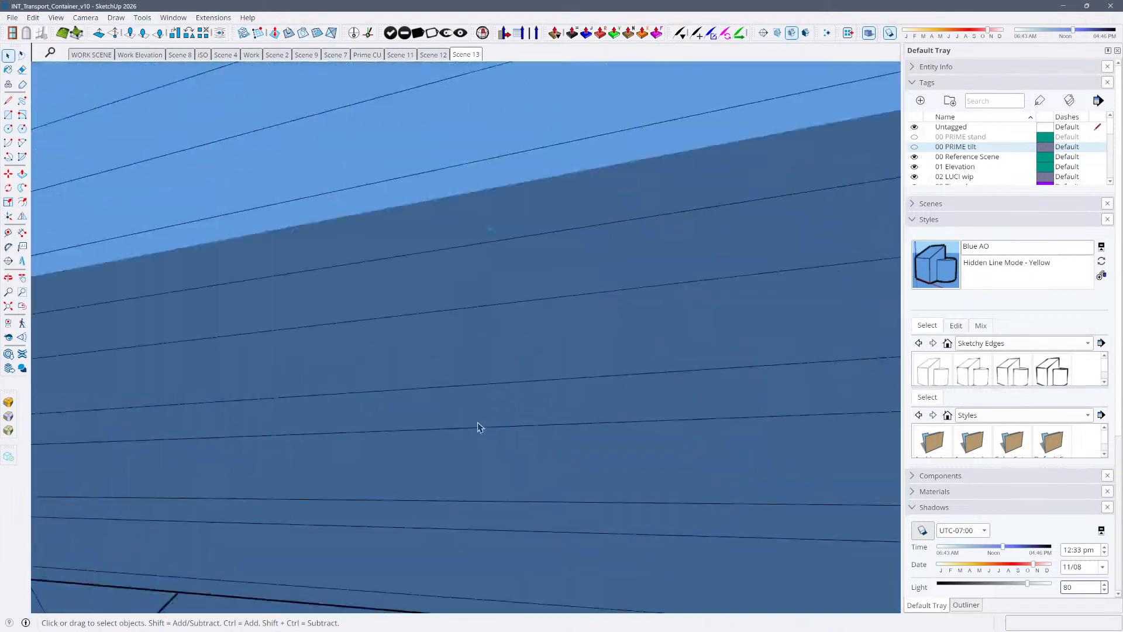
pyautogui.scroll(10, 481, 424)
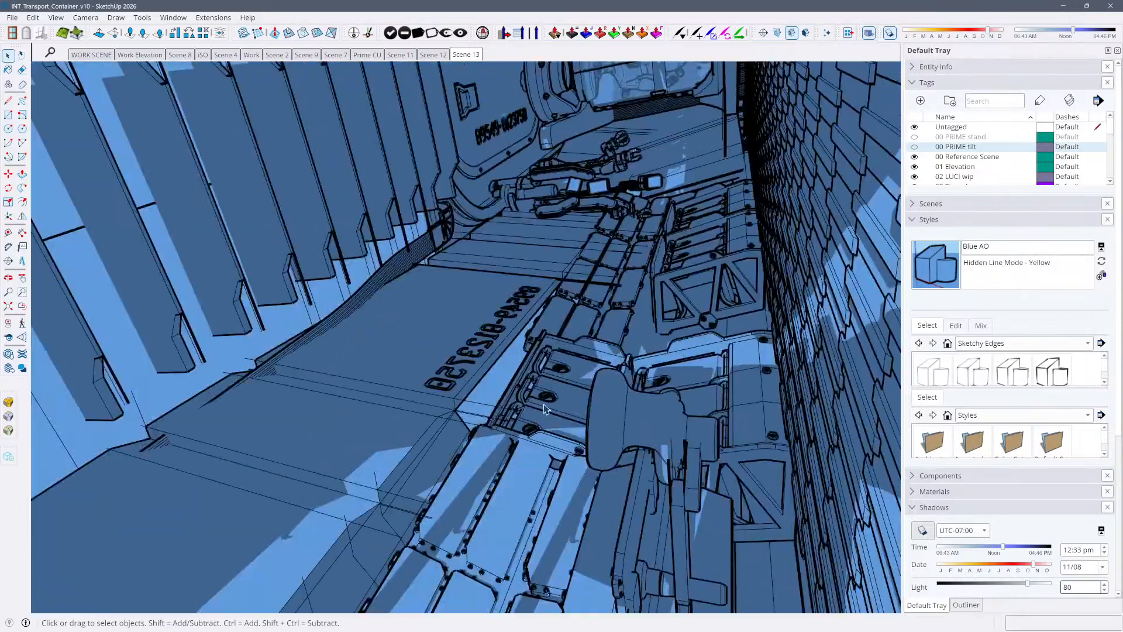
pyautogui.scroll(10, 637, 325)
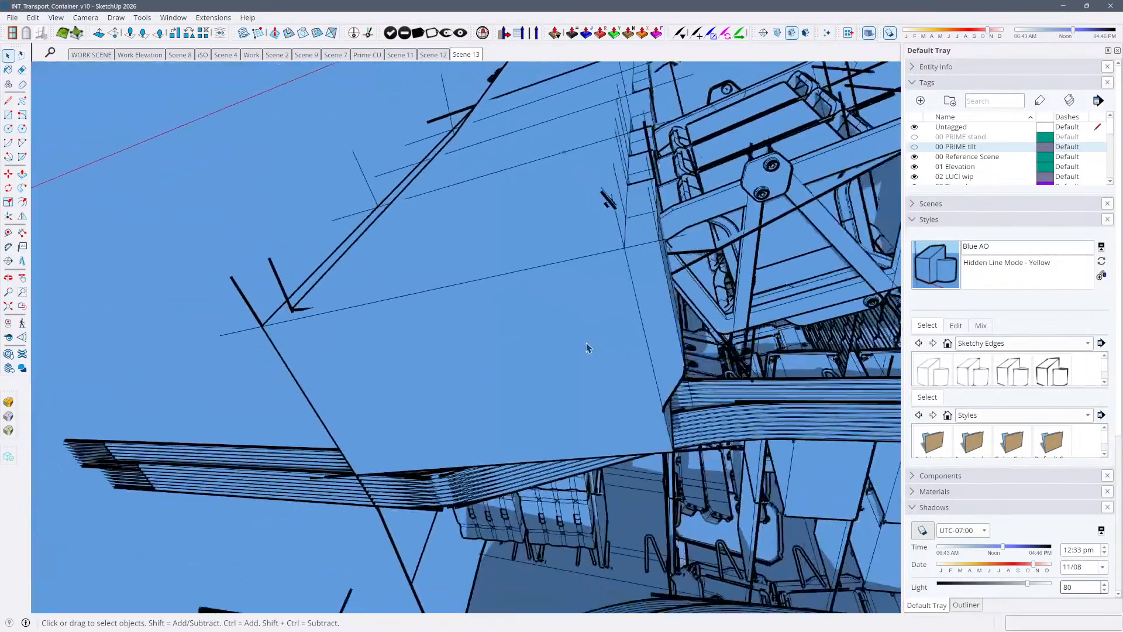
pyautogui.scroll(10, 461, 300)
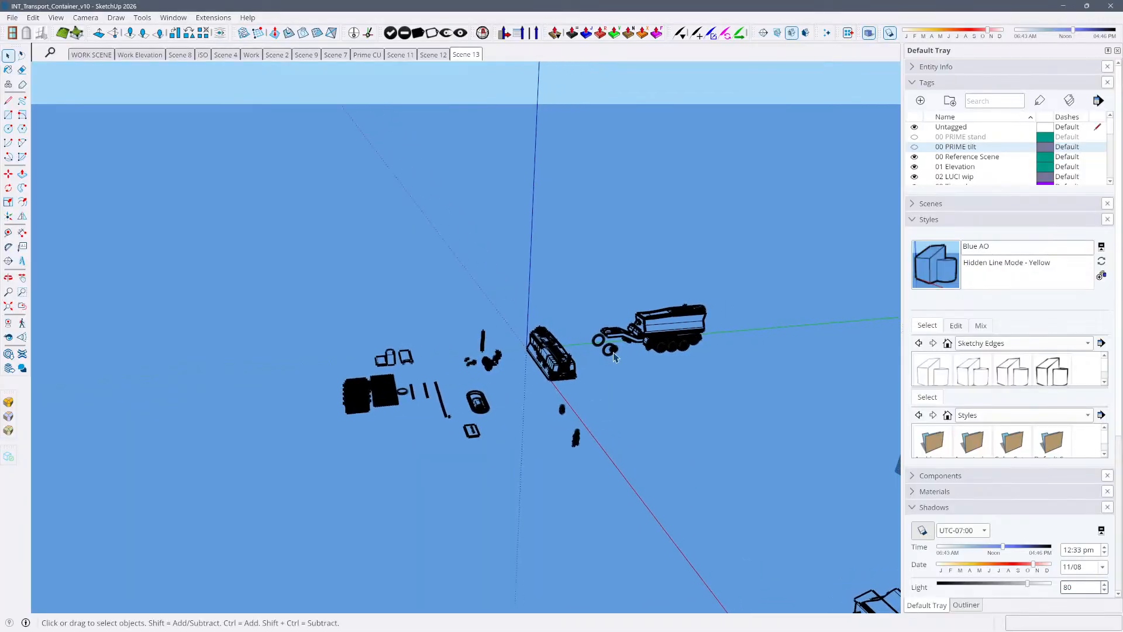
pyautogui.scroll(-5, 261, 77)
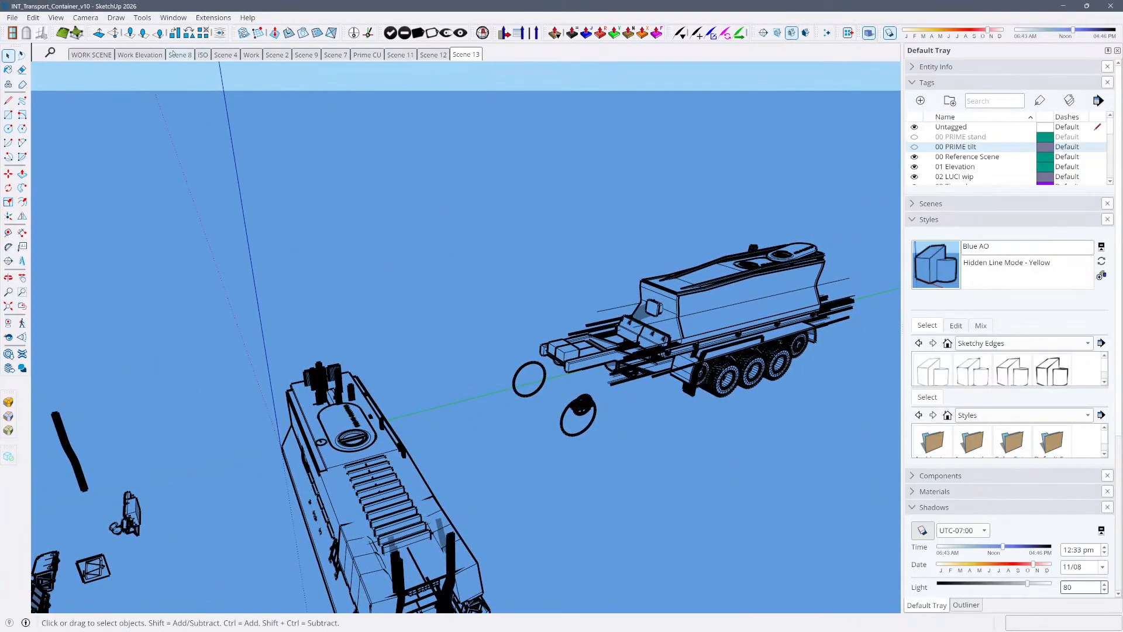
# Show the Work Elevation scene and select the container to inspect the desk and monitors along its side
pyautogui.click(140, 55)
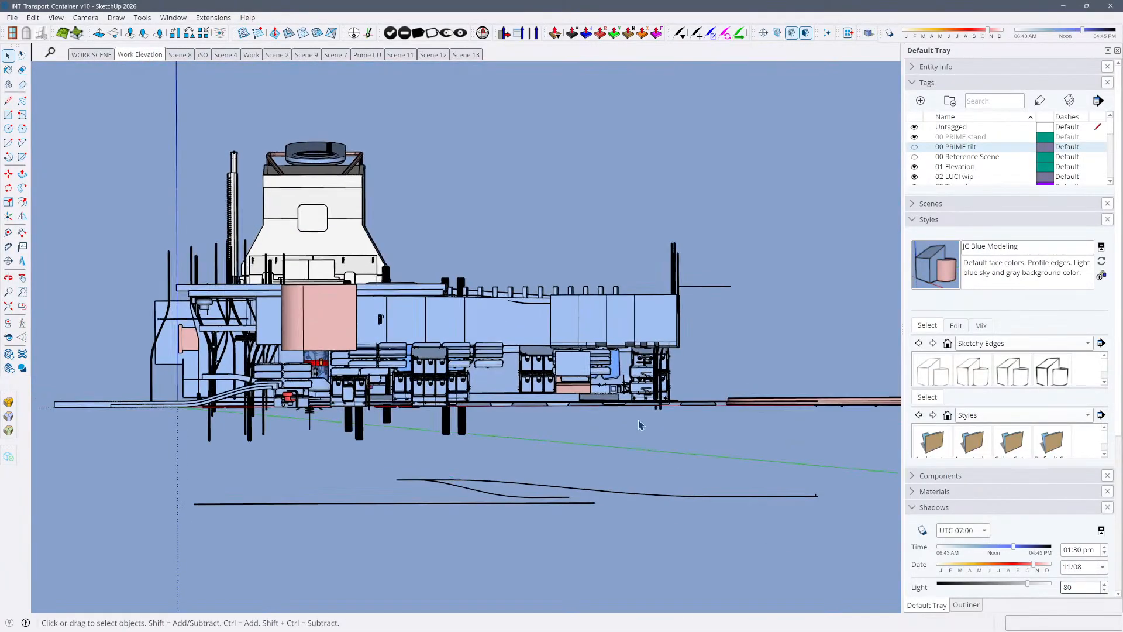
pyautogui.scroll(8, 640, 425)
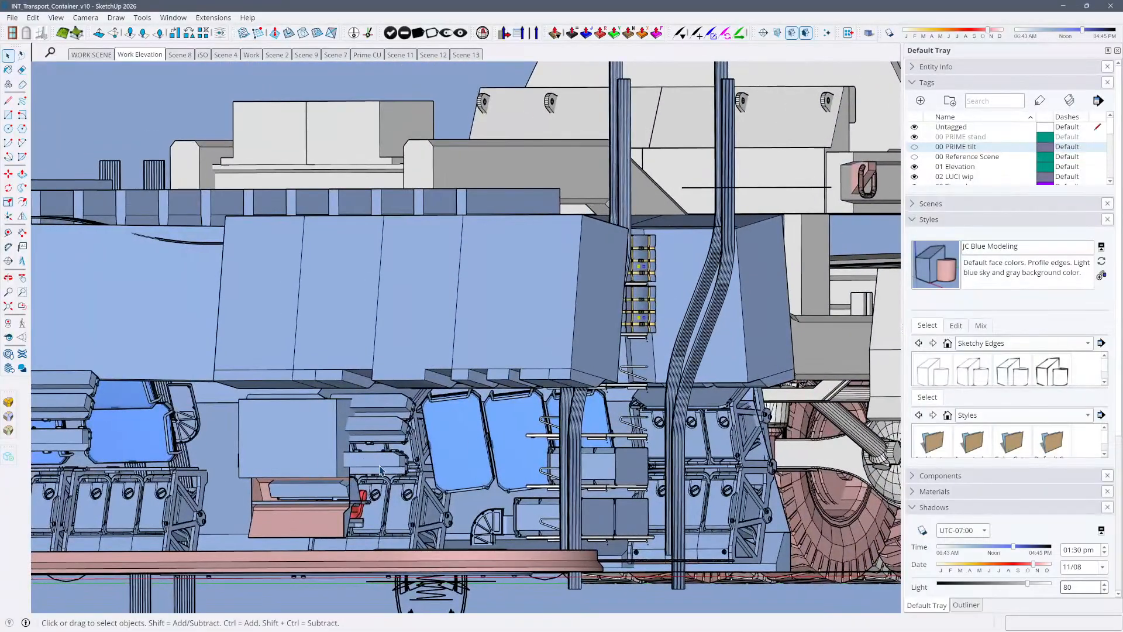
pyautogui.click(381, 470)
pyautogui.moveTo(457, 335); pyautogui.dragTo(515, 339, button='middle')
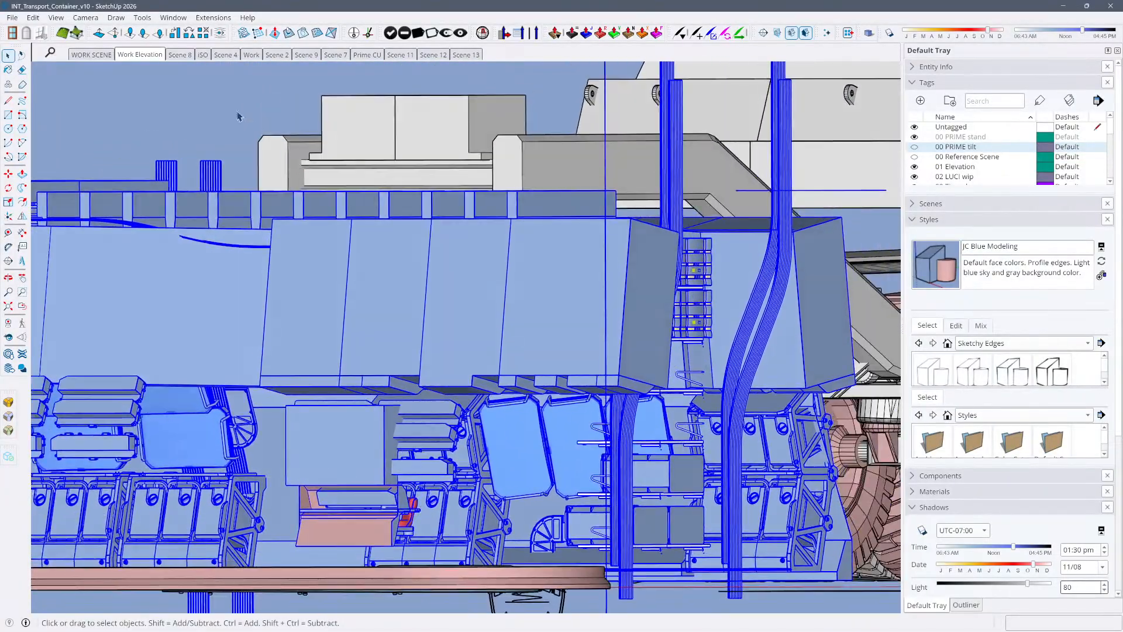
# Show Scene 8 and make the selected container desk a unique component
pyautogui.click(177, 54)
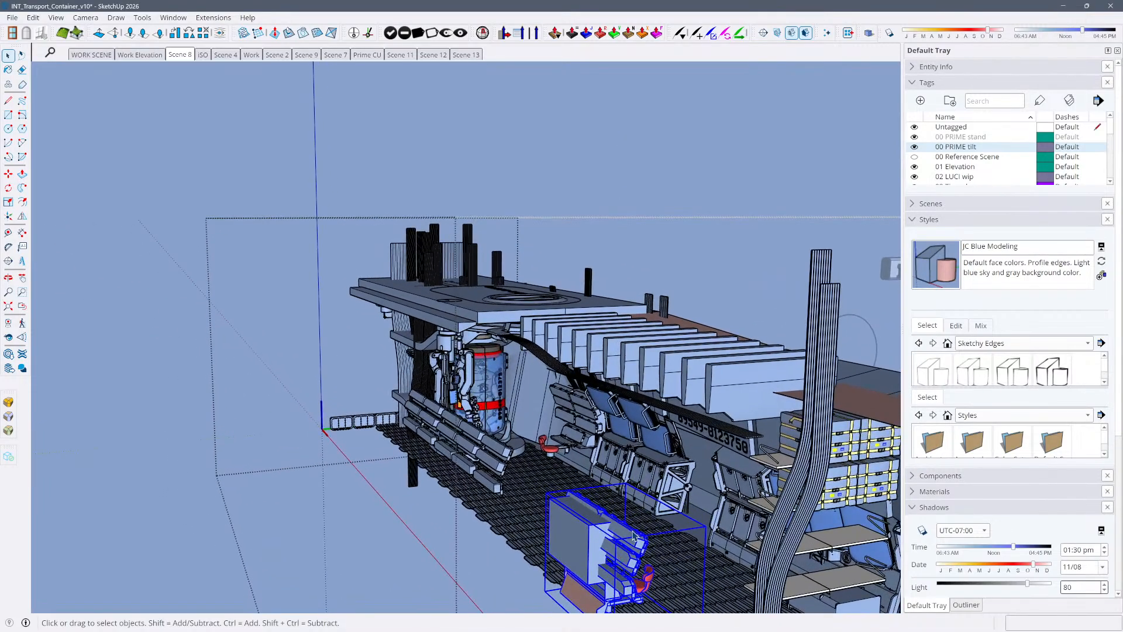
pyautogui.rightClick(593, 510)
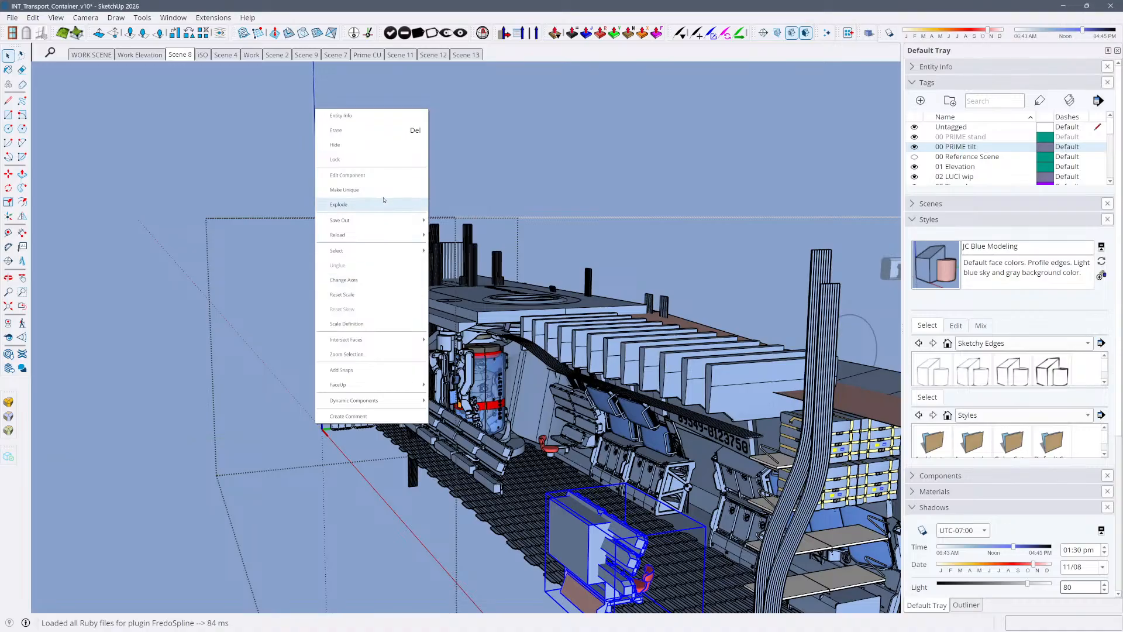
pyautogui.click(382, 189)
pyautogui.rightClick(580, 519)
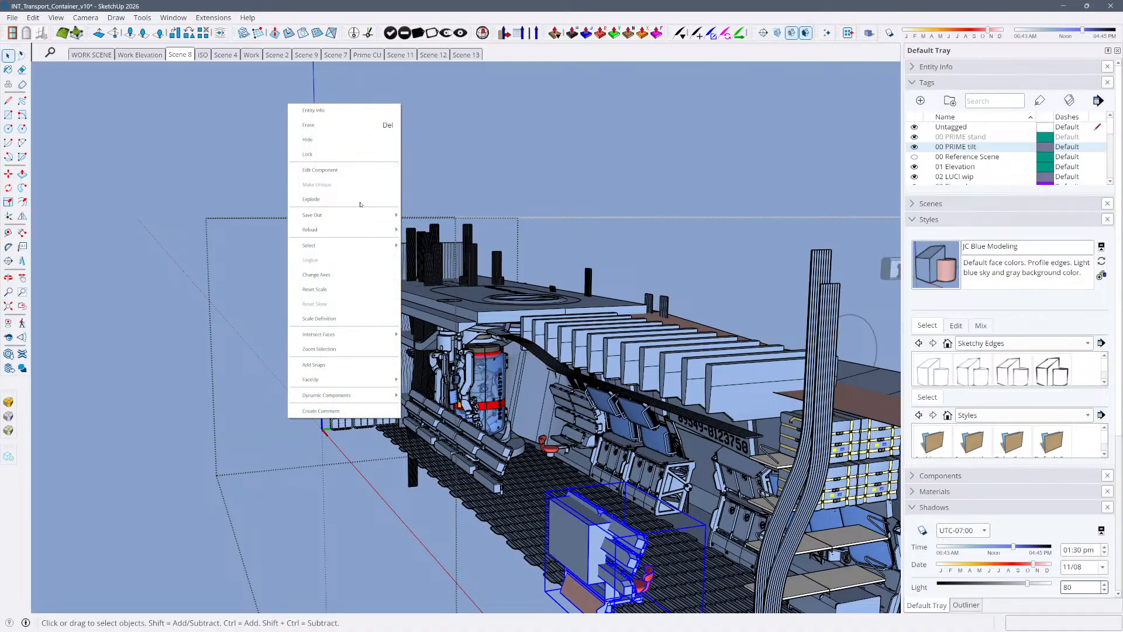
pyautogui.press('Escape')
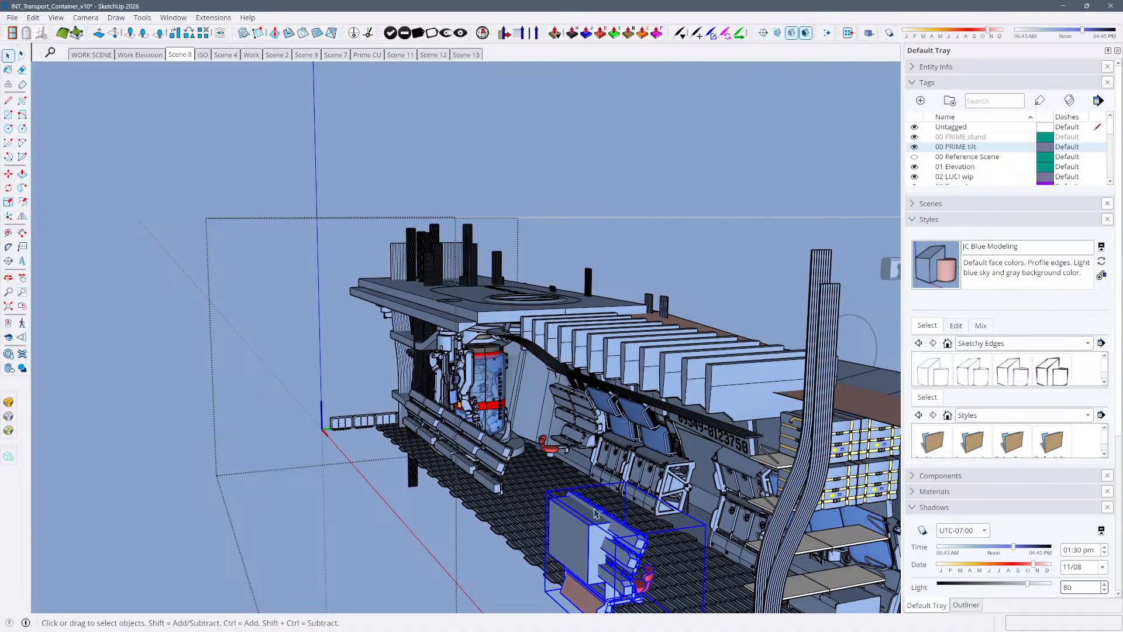
# Show the entity details of the container desk, and open the desk and its nested panel group for editing
pyautogui.doubleClick(595, 511)
pyautogui.press('Escape')
pyautogui.click(973, 67)
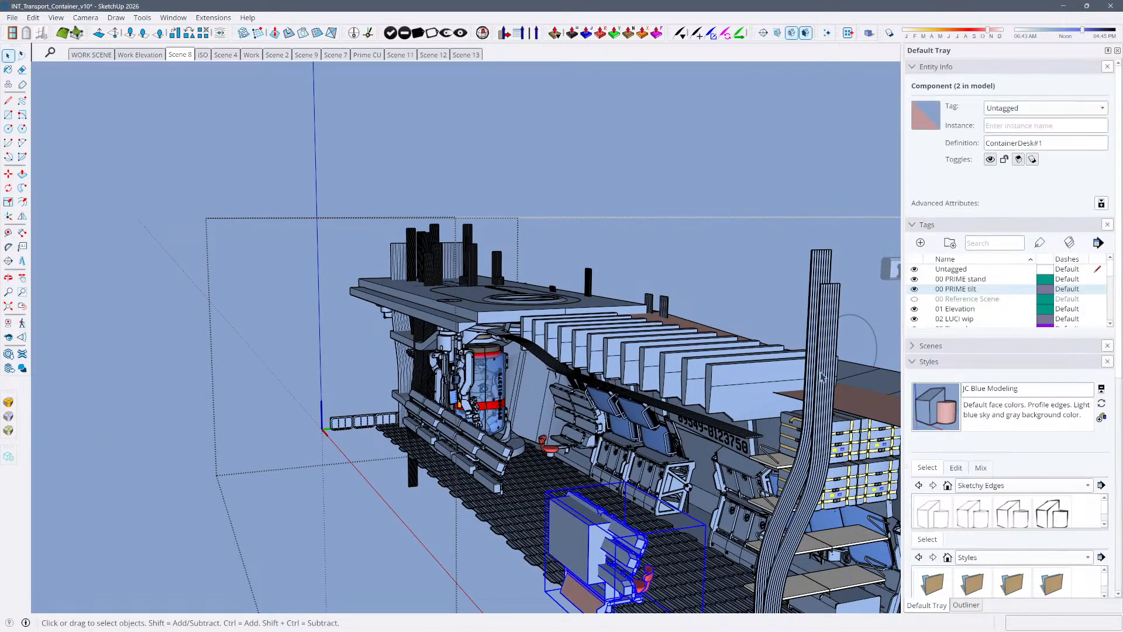
pyautogui.click(616, 513)
pyautogui.doubleClick(588, 507)
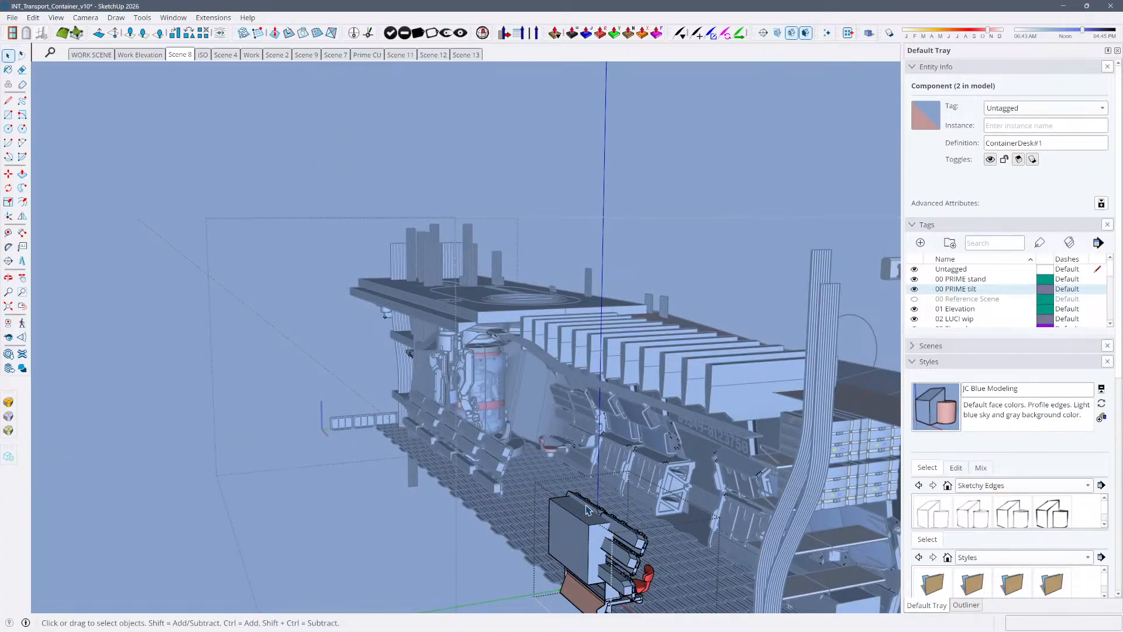
pyautogui.doubleClick(589, 508)
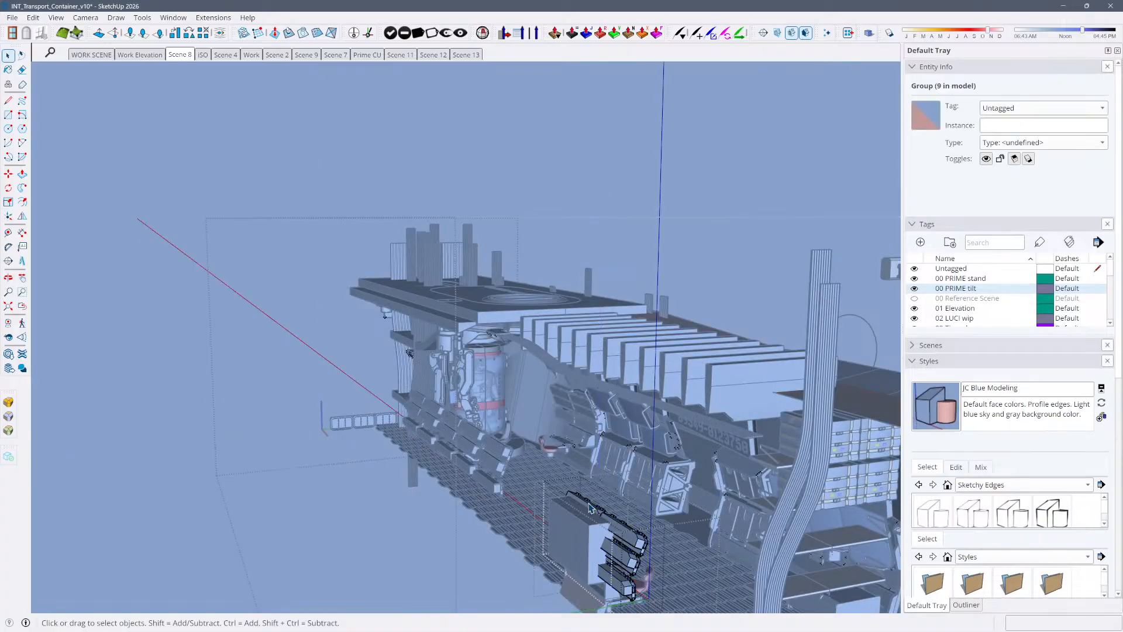
pyautogui.click(589, 508)
pyautogui.scroll(2, 589, 507)
pyautogui.scroll(3, 589, 507)
# Open the container's wall equipment and copy one Monitor component from above the seats
pyautogui.moveTo(589, 507); pyautogui.dragTo(736, 484, button='middle')
pyautogui.click(736, 484)
pyautogui.moveTo(386, 451); pyautogui.dragTo(401, 493, button='middle')
pyautogui.click(406, 526)
pyautogui.doubleClick(406, 525)
pyautogui.click(405, 525)
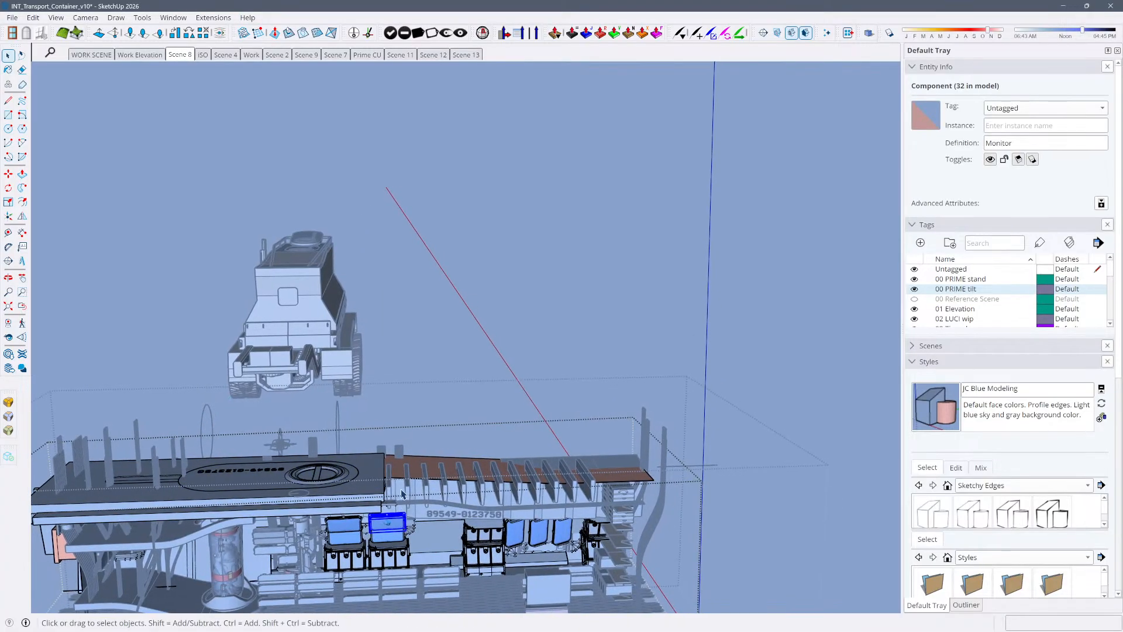
# Inside the desk's panel group, delete the two small bolted panels at the outer end of the second and third rows
pyautogui.moveTo(546, 575); pyautogui.dragTo(719, 324, button='middle')
pyautogui.click(527, 582)
pyautogui.doubleClick(528, 583)
pyautogui.click(527, 581)
pyautogui.press('z')
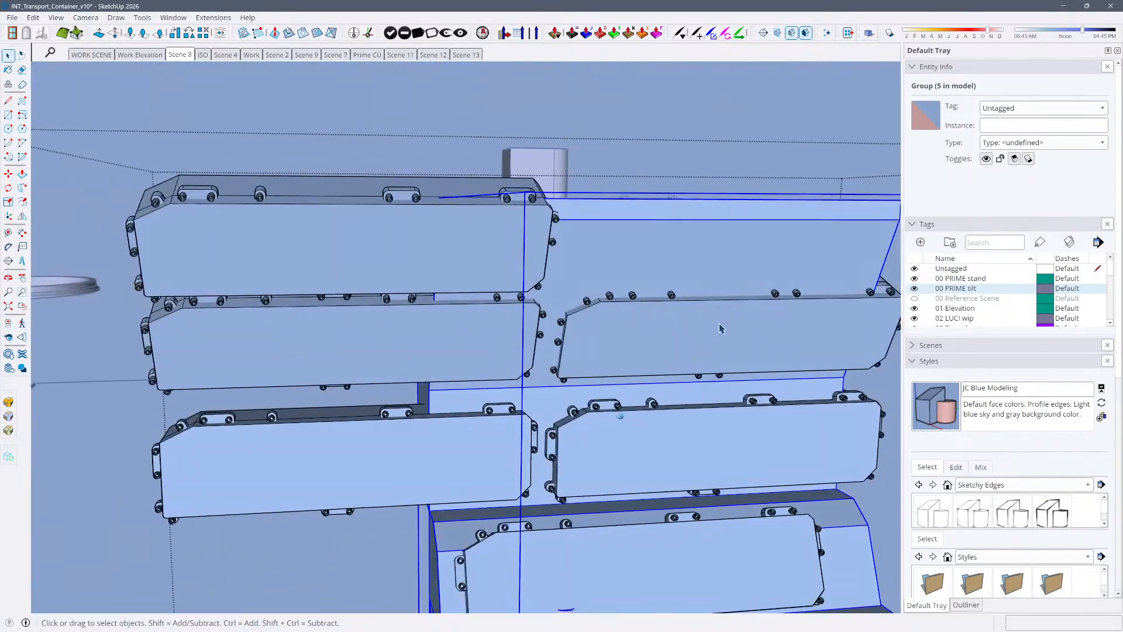
pyautogui.click(719, 325)
pyautogui.press('z')
pyautogui.doubleClick(704, 319)
pyautogui.click(712, 341)
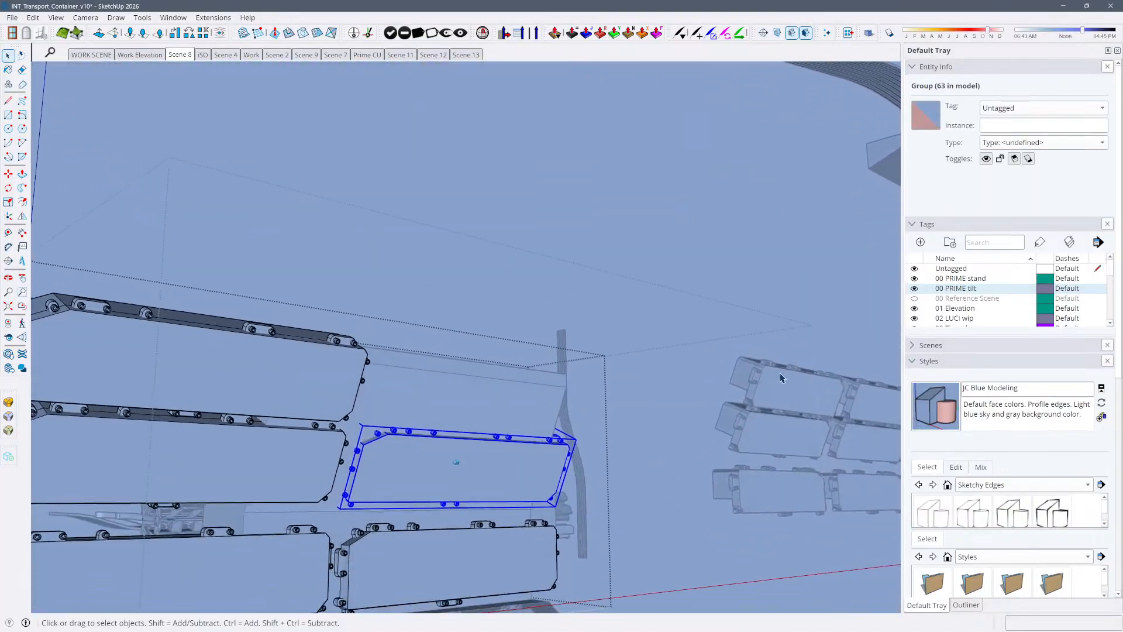
pyautogui.press('Delete')
pyautogui.click(503, 550)
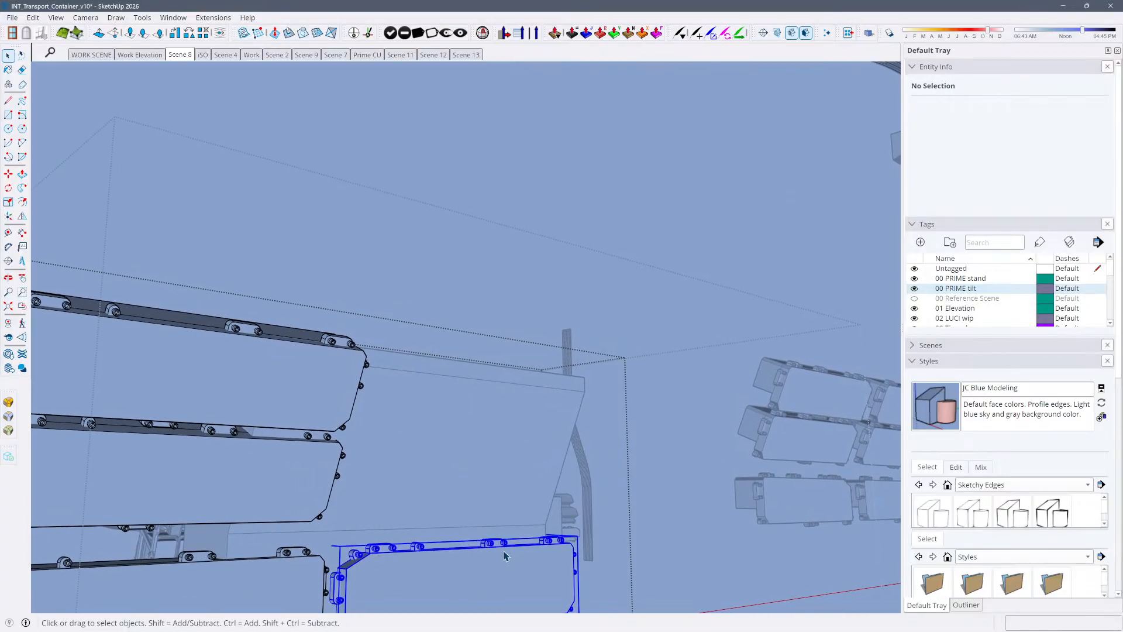
pyautogui.press('Delete')
# Paste the Monitor component beside the desk's remaining bolted panels and rotate it 90 degrees
pyautogui.hotkey('ctrl', 'v')
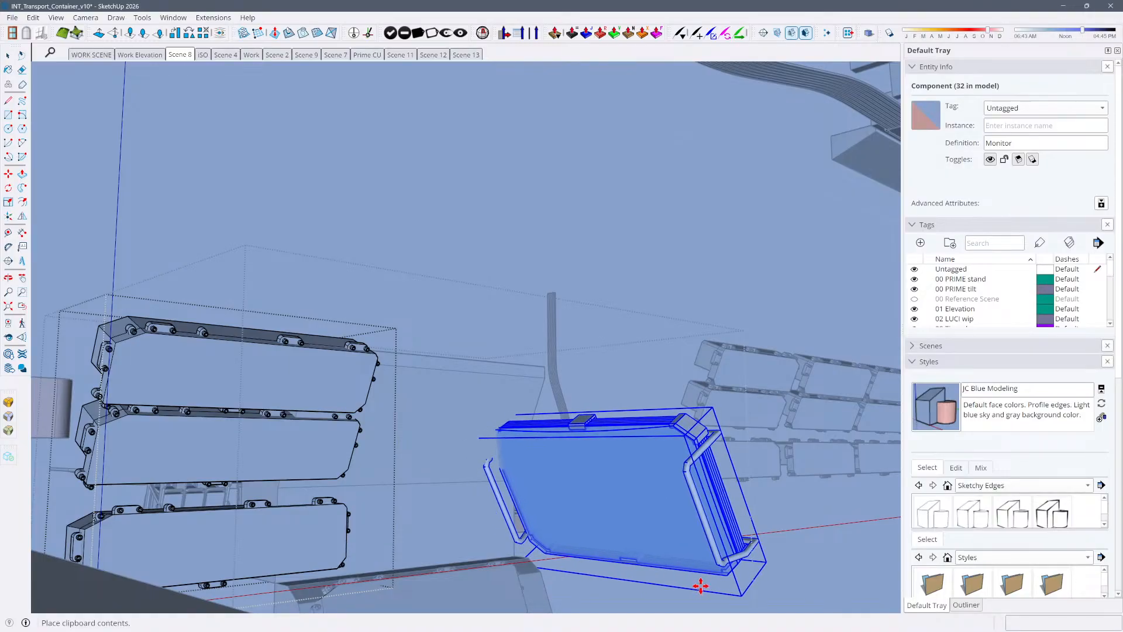
pyautogui.click(702, 592)
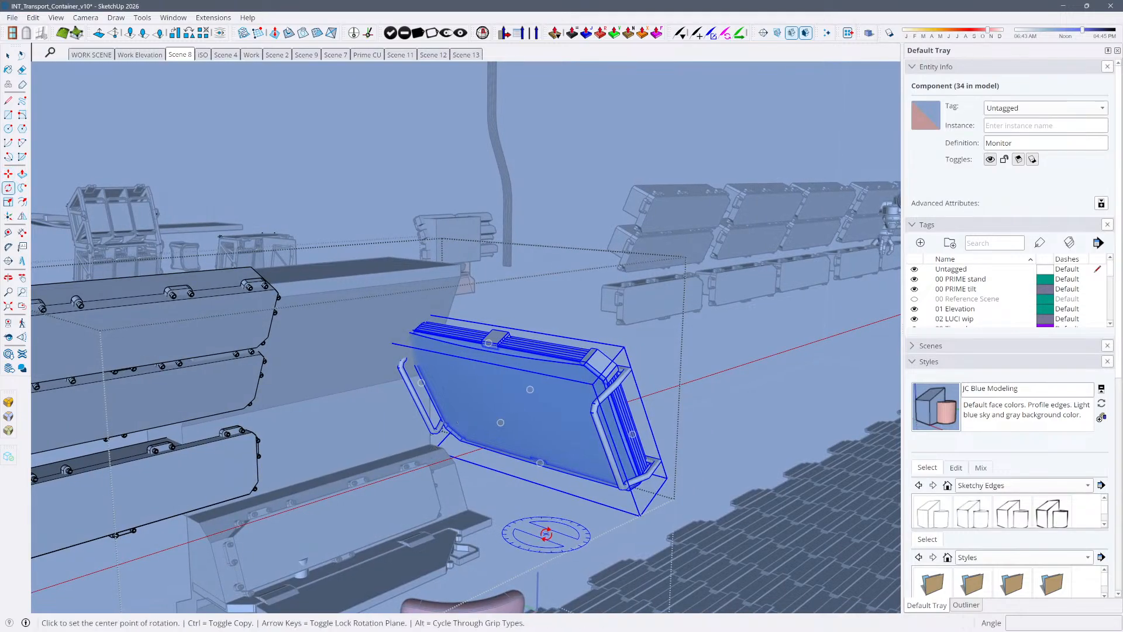
pyautogui.click(609, 561)
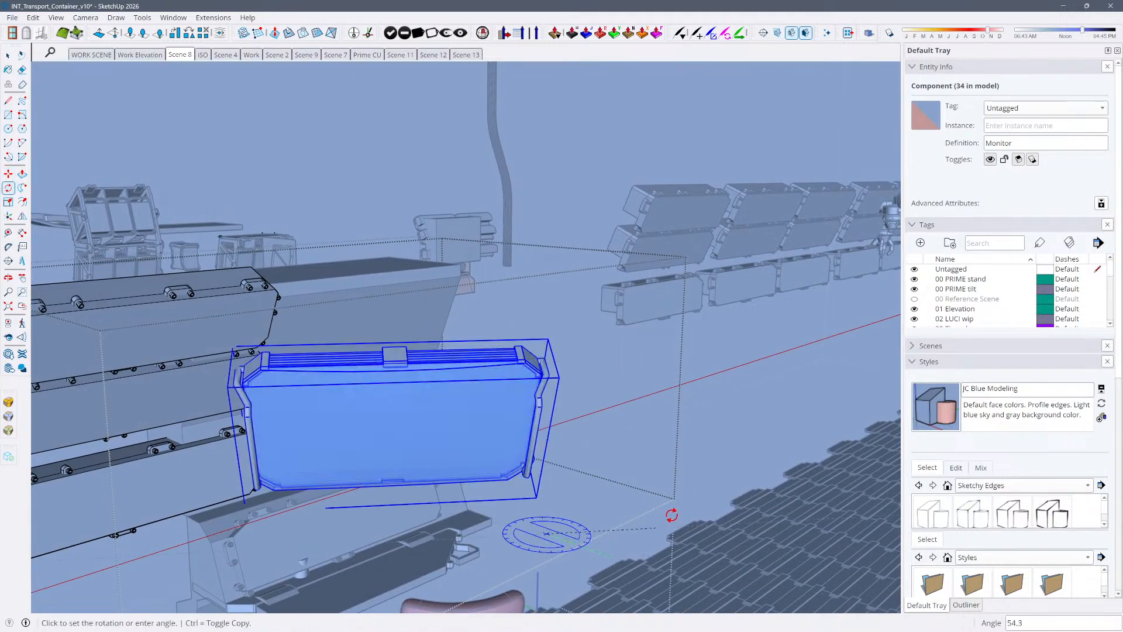
pyautogui.click(579, 480)
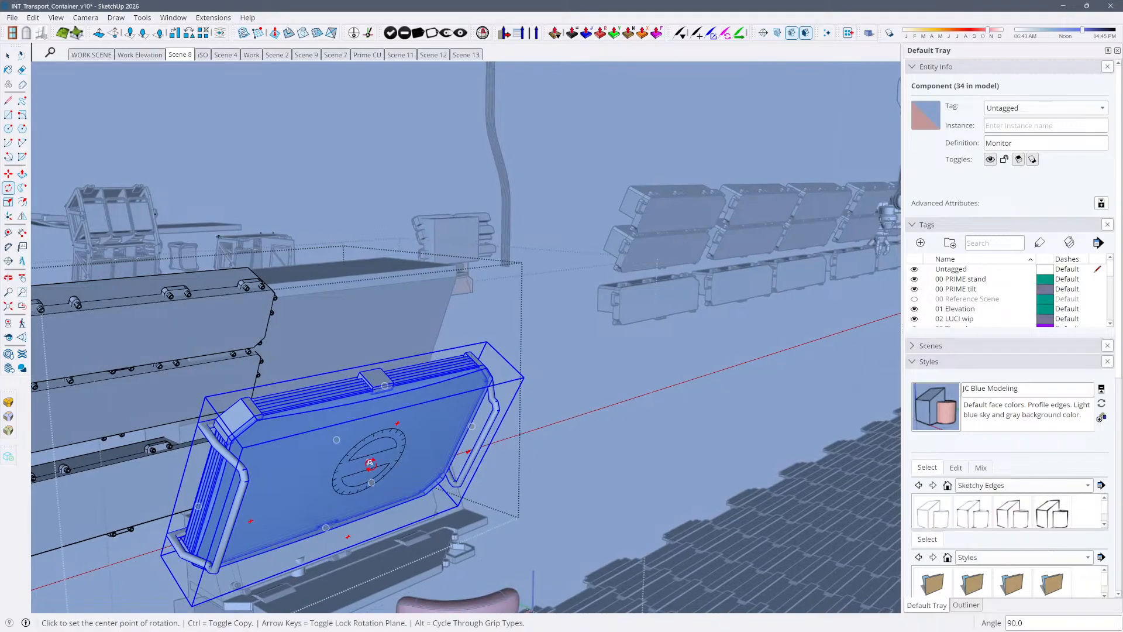
# Move the pasted Monitor up against the desk's backboard beside the stacked panels, and clear the selection
pyautogui.press('m')
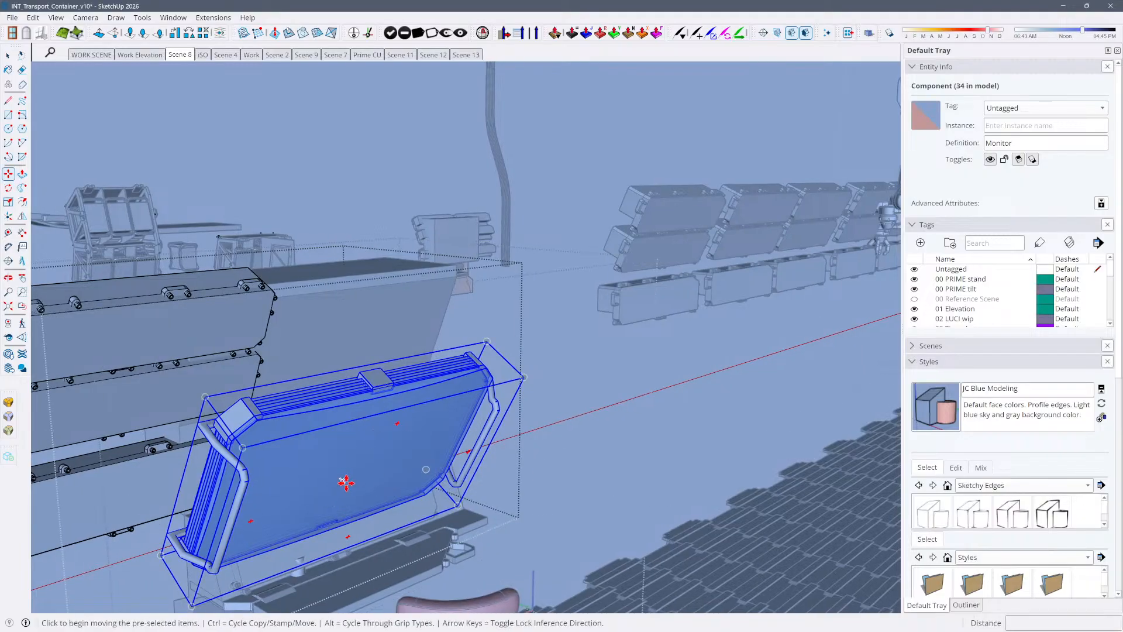
pyautogui.click(286, 486)
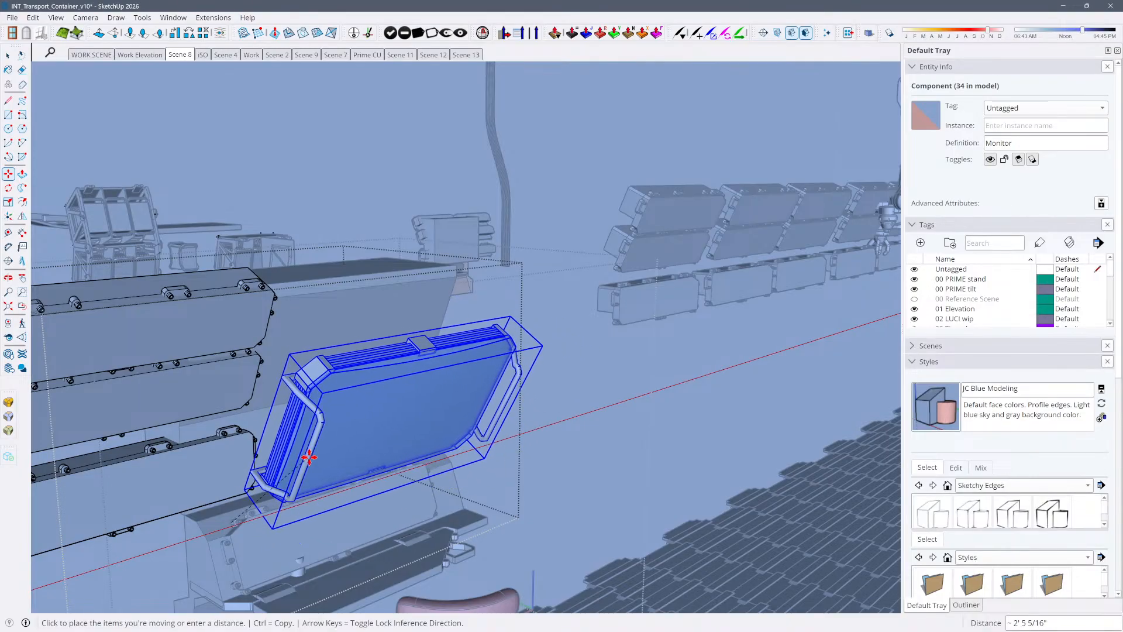
pyautogui.click(306, 453)
pyautogui.moveTo(306, 453); pyautogui.dragTo(333, 391, button='middle')
pyautogui.click(331, 391)
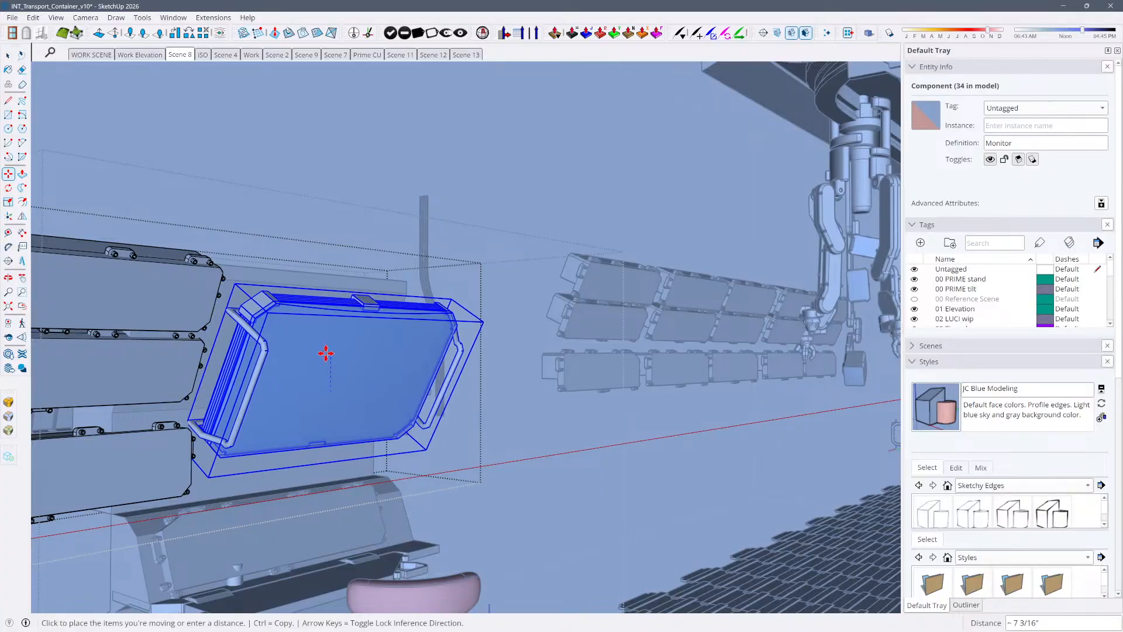
pyautogui.click(326, 354)
pyautogui.press('space')
pyautogui.click(573, 468)
pyautogui.moveTo(574, 470); pyautogui.dragTo(570, 471, button='middle')
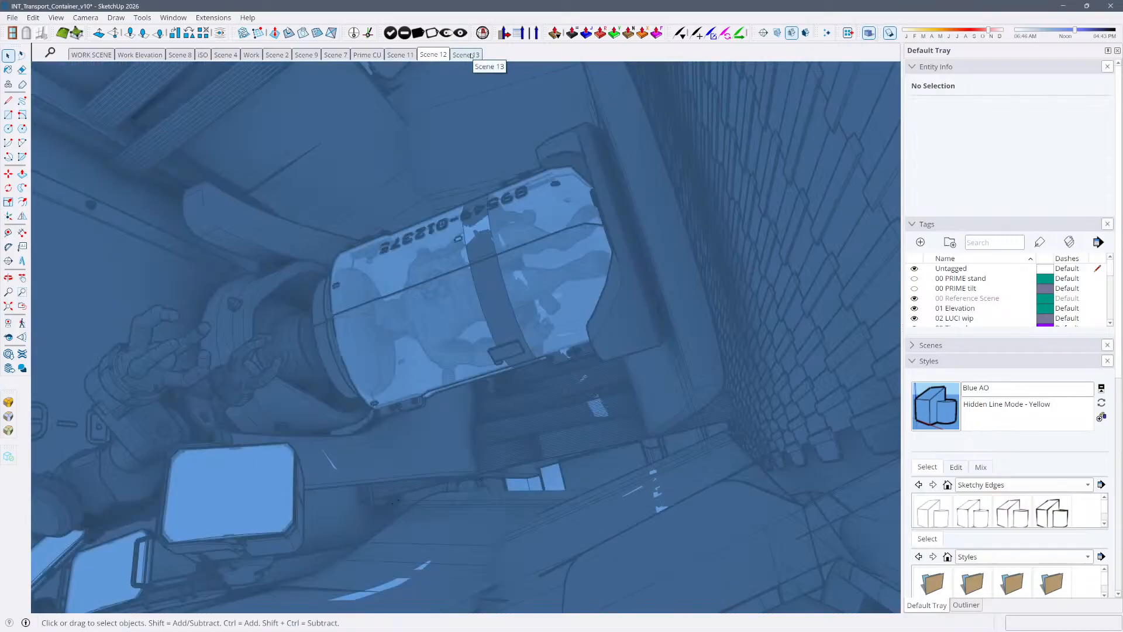
# Show Scene 13 and select the Container component to check the edited desk in that view
pyautogui.click(471, 55)
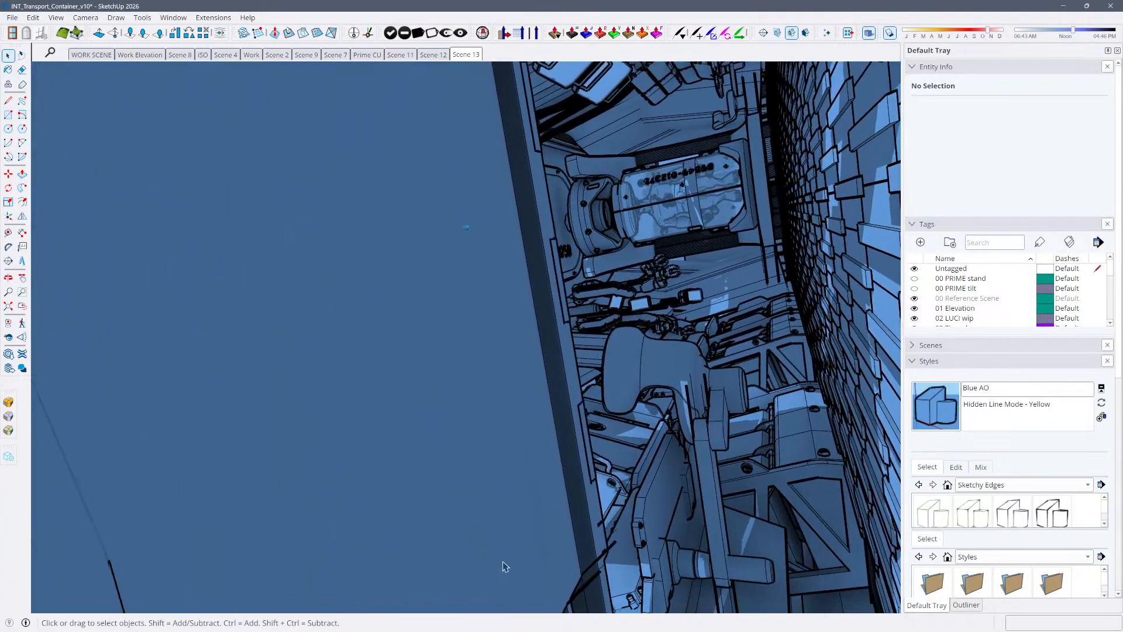
pyautogui.click(658, 466)
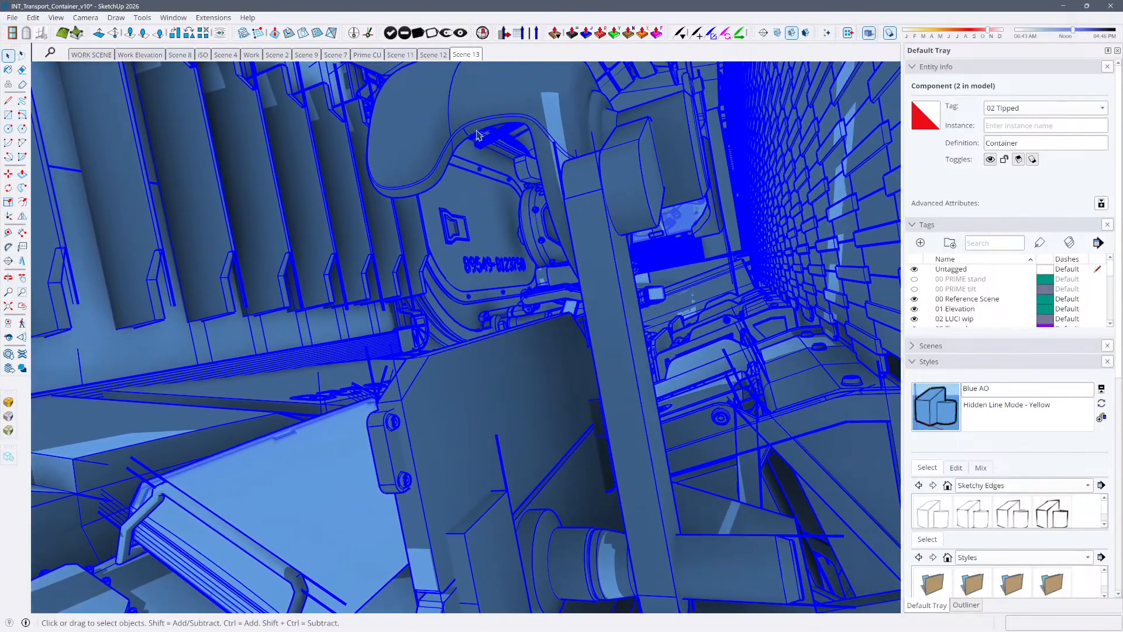
# Update Scene 13 with the current state of the model and clear the selection
pyautogui.rightClick(467, 55)
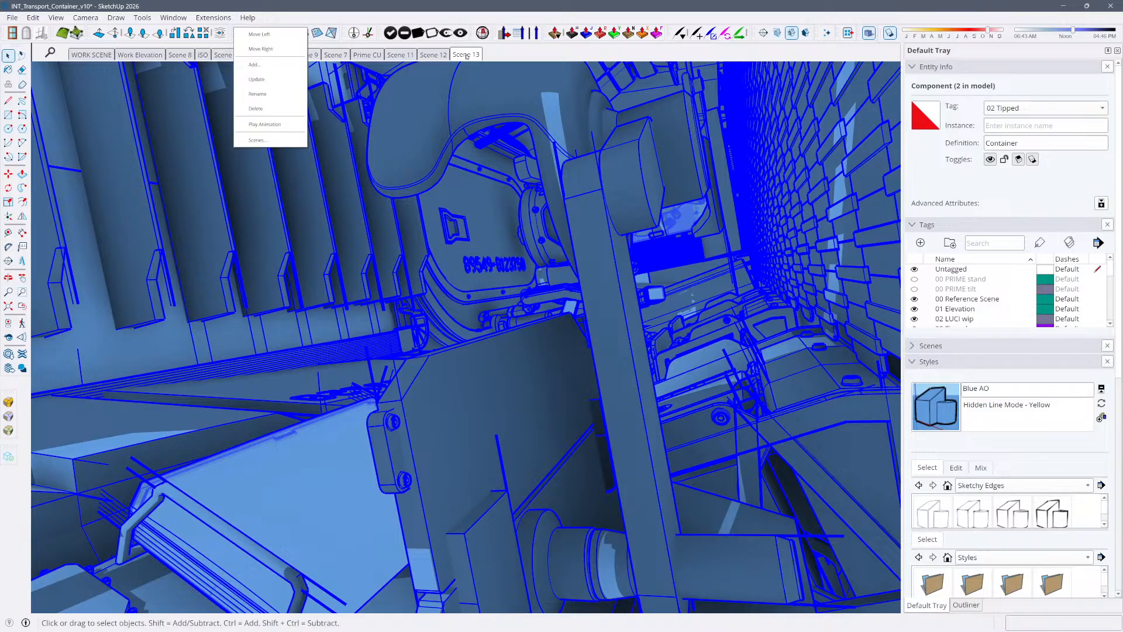
pyautogui.click(269, 80)
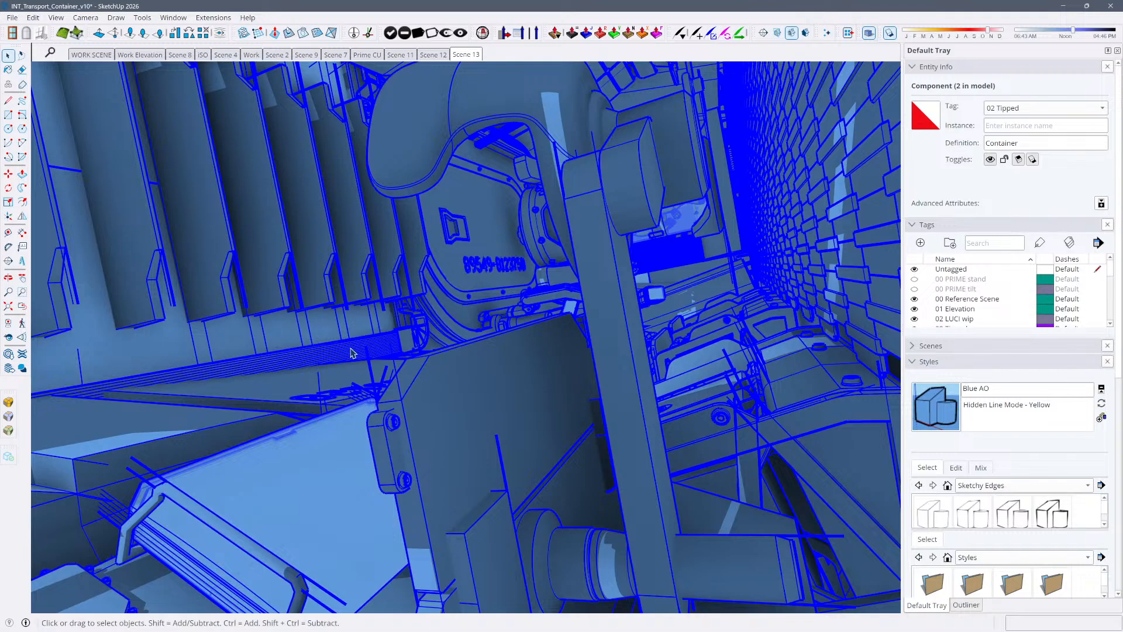
pyautogui.press('Escape')
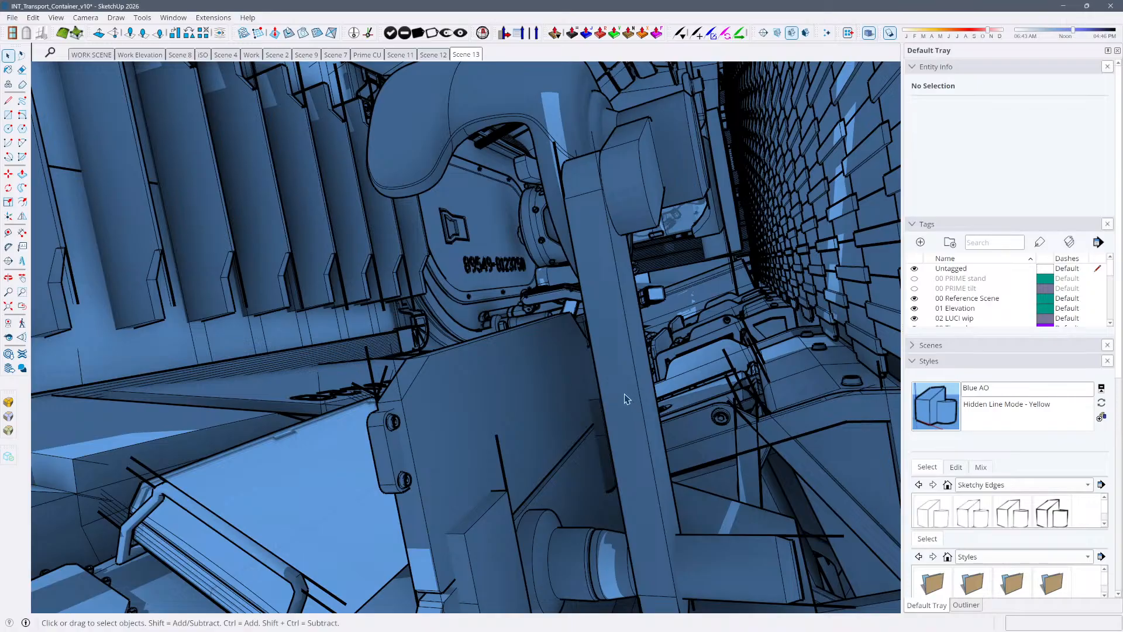
# Open the group that holds the desk's backboard and the curved-pad arm for editing
pyautogui.scroll(10, 608, 390)
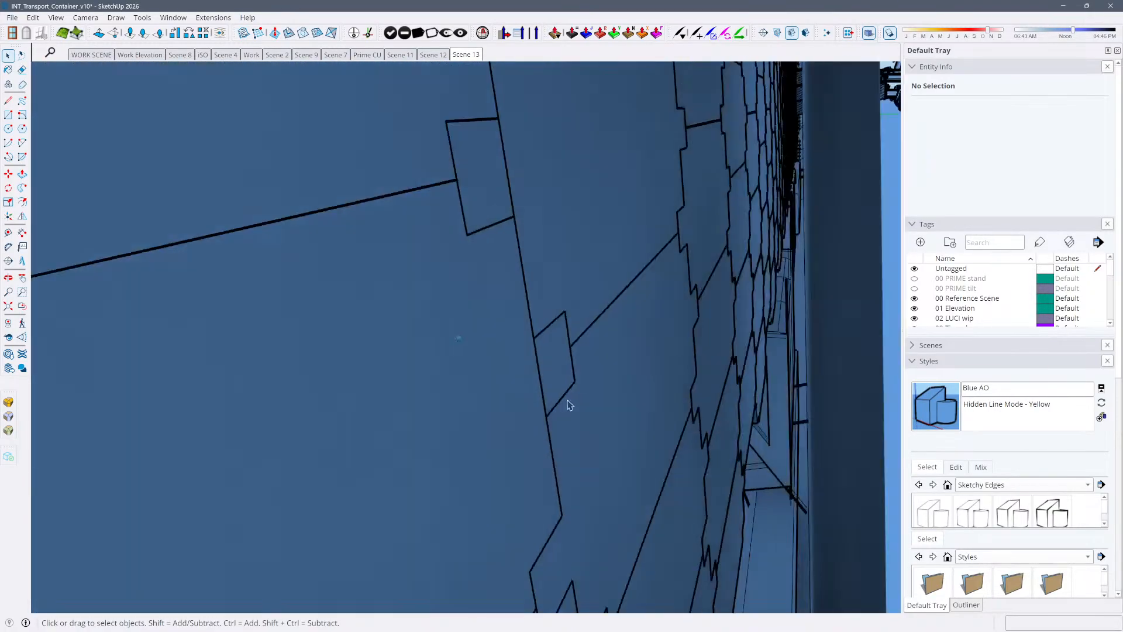
pyautogui.scroll(-8, 582, 402)
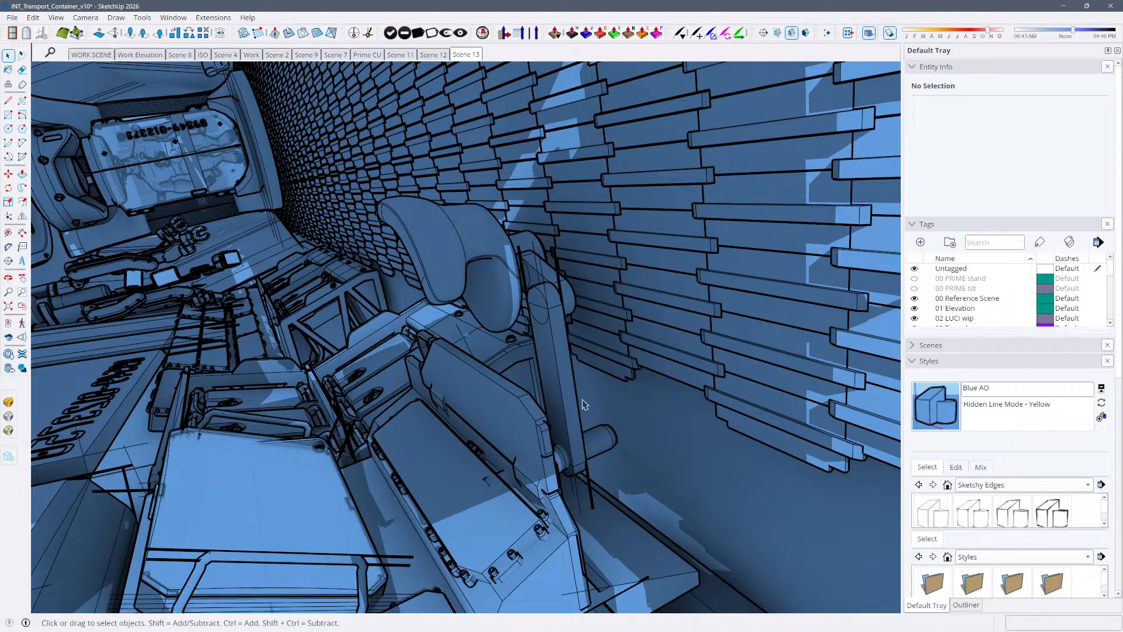
pyautogui.doubleClick(570, 390)
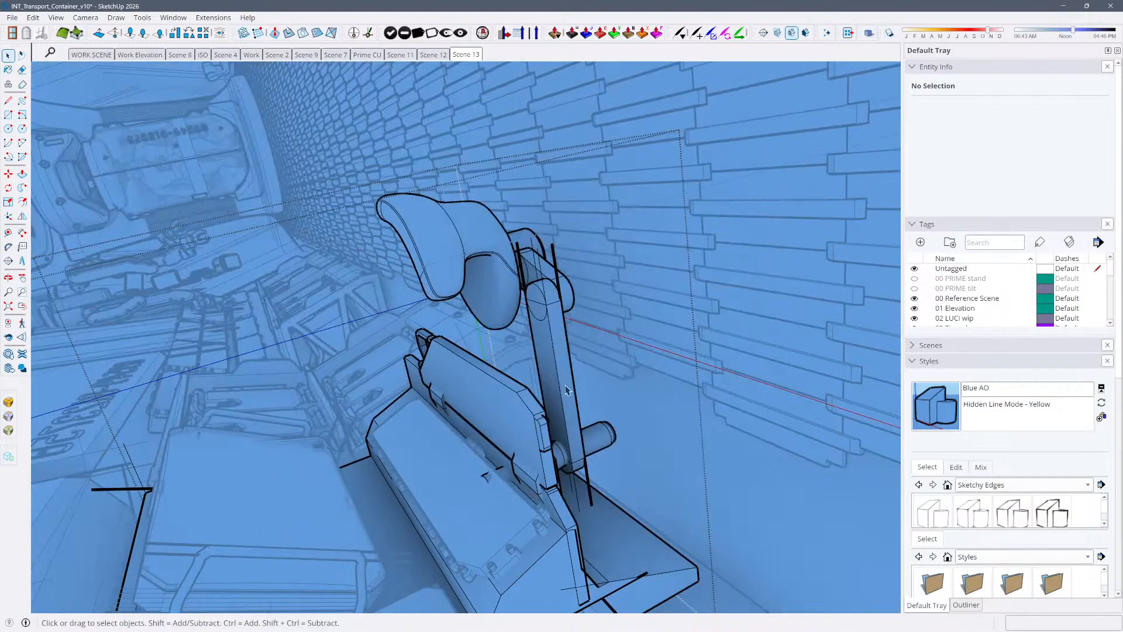
pyautogui.click(565, 392)
pyautogui.moveTo(566, 392); pyautogui.dragTo(653, 410, button='middle')
pyautogui.click(628, 449)
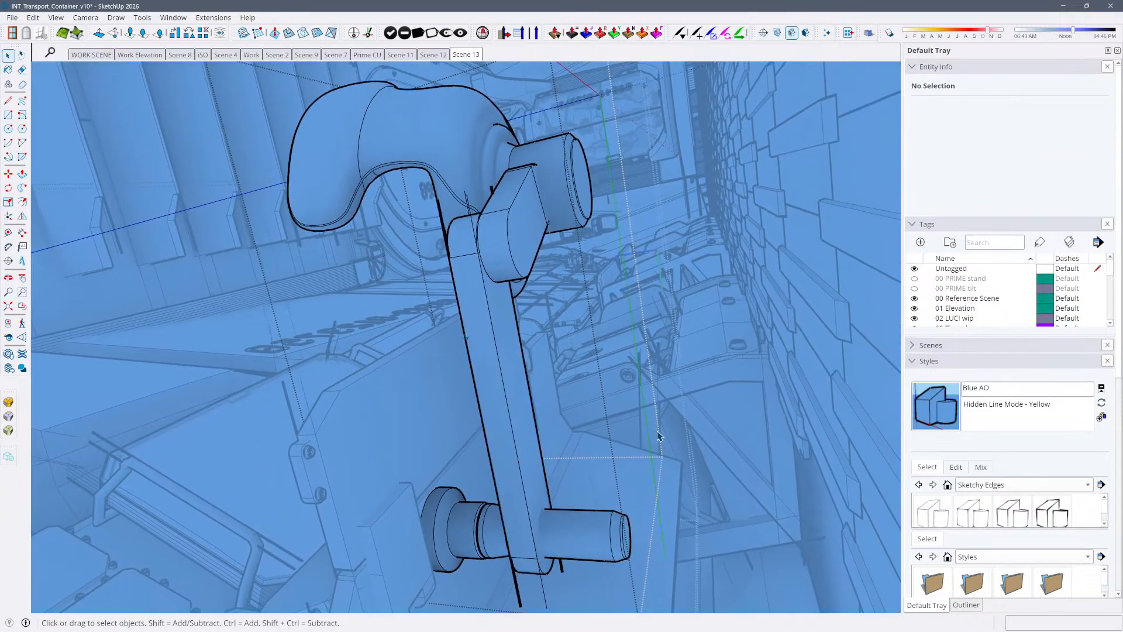
pyautogui.moveTo(617, 533); pyautogui.dragTo(626, 516, button='middle')
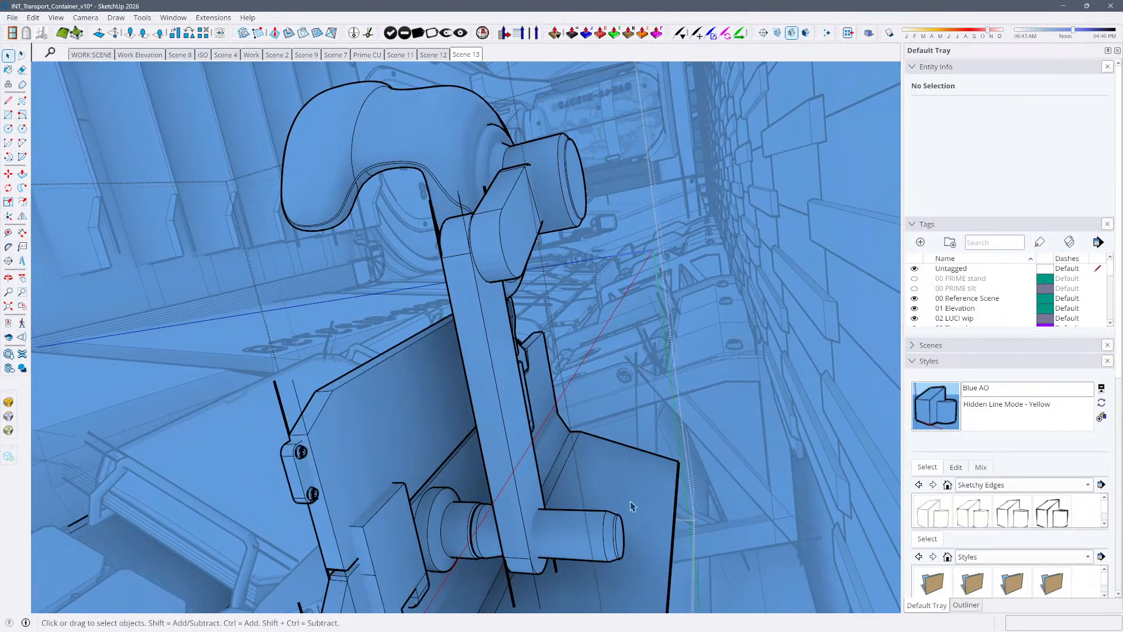
# Try rotating the curved-pad arm group about 24 degrees around the axis of its lower cylinder
pyautogui.click(616, 528)
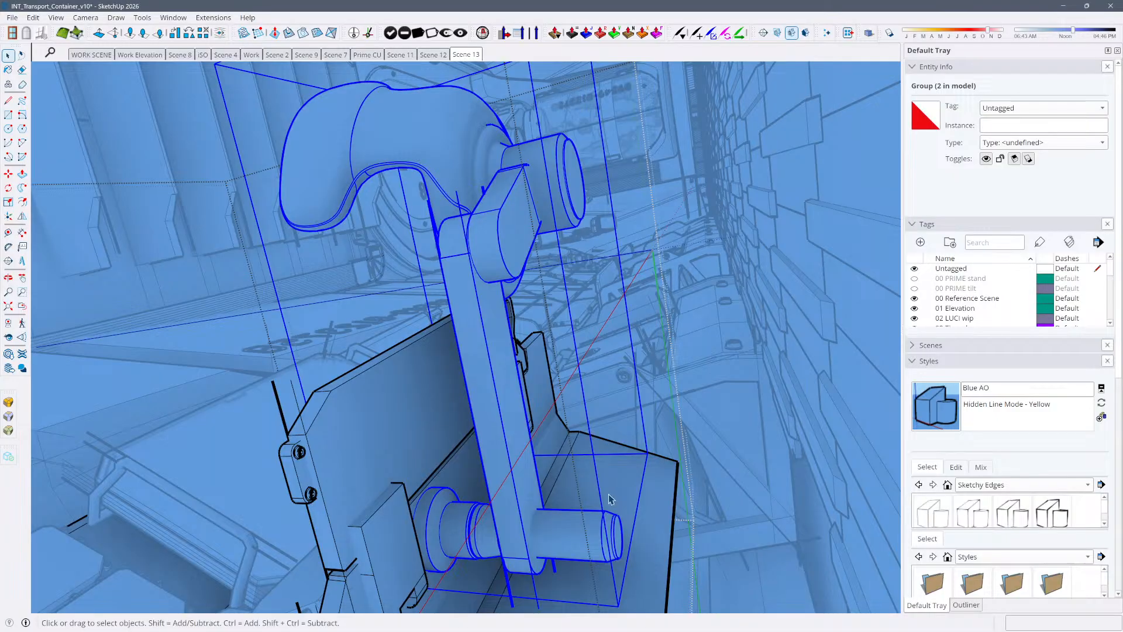
pyautogui.moveTo(622, 518); pyautogui.dragTo(624, 546, button='middle')
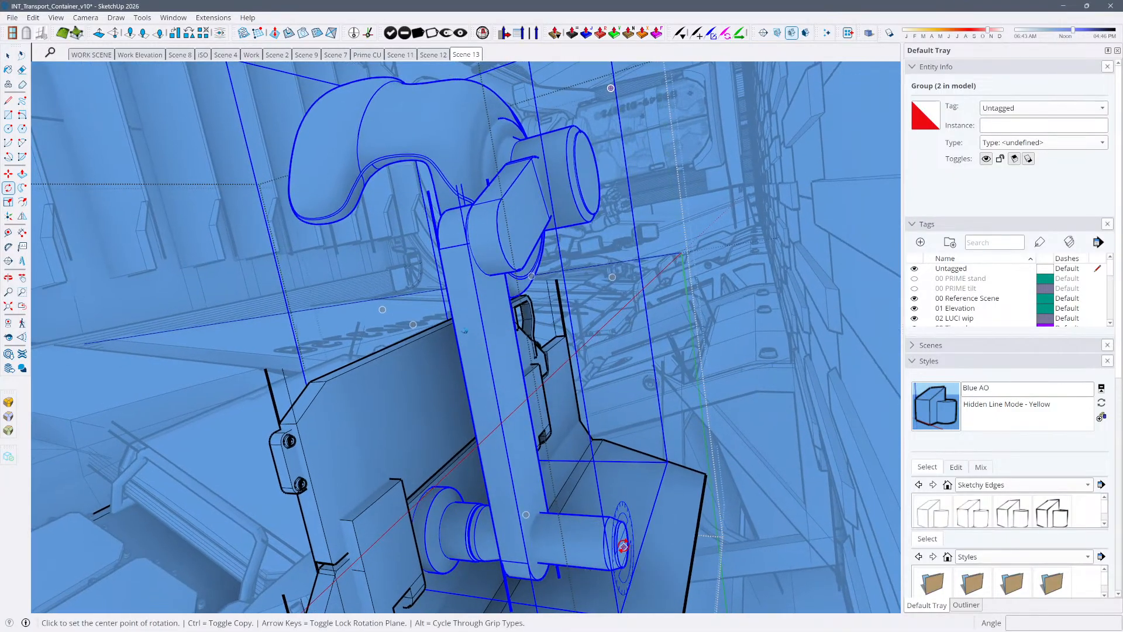
pyautogui.click(583, 302)
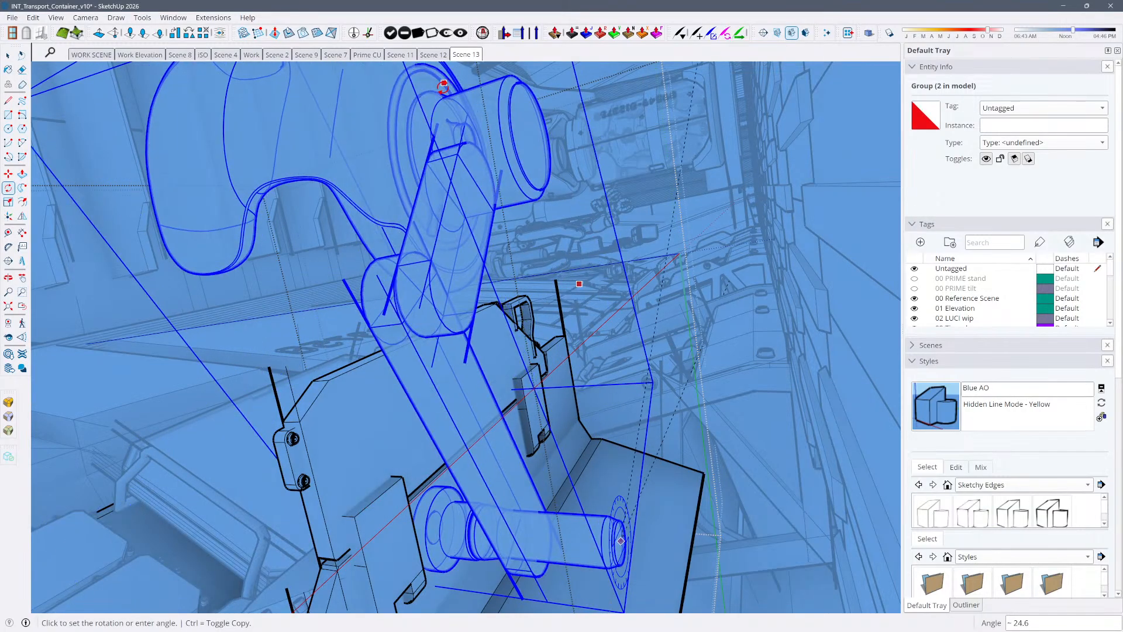
pyautogui.click(444, 95)
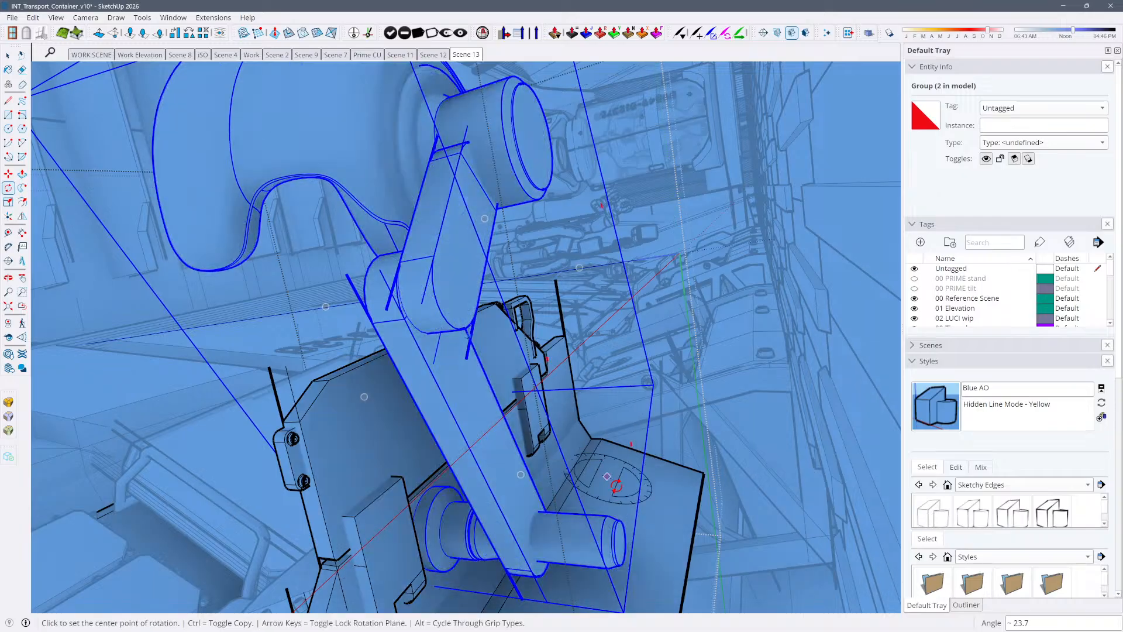
# Try rotating the arm group another 57 degrees or so around its lower cylinder and check it in Scene 13
pyautogui.click(621, 541)
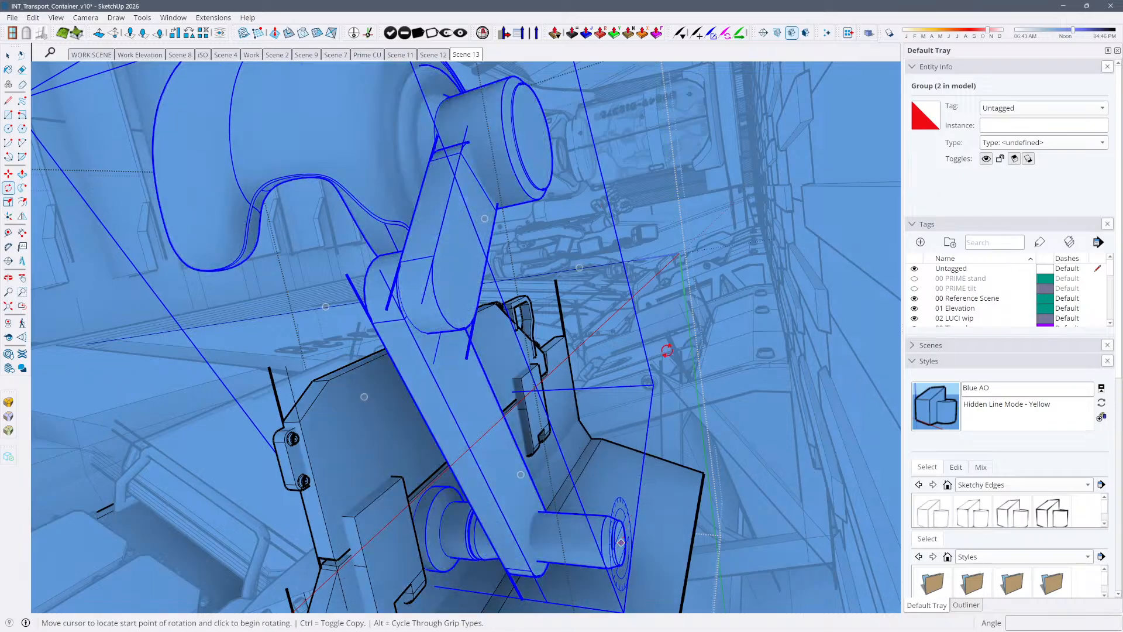
pyautogui.click(676, 298)
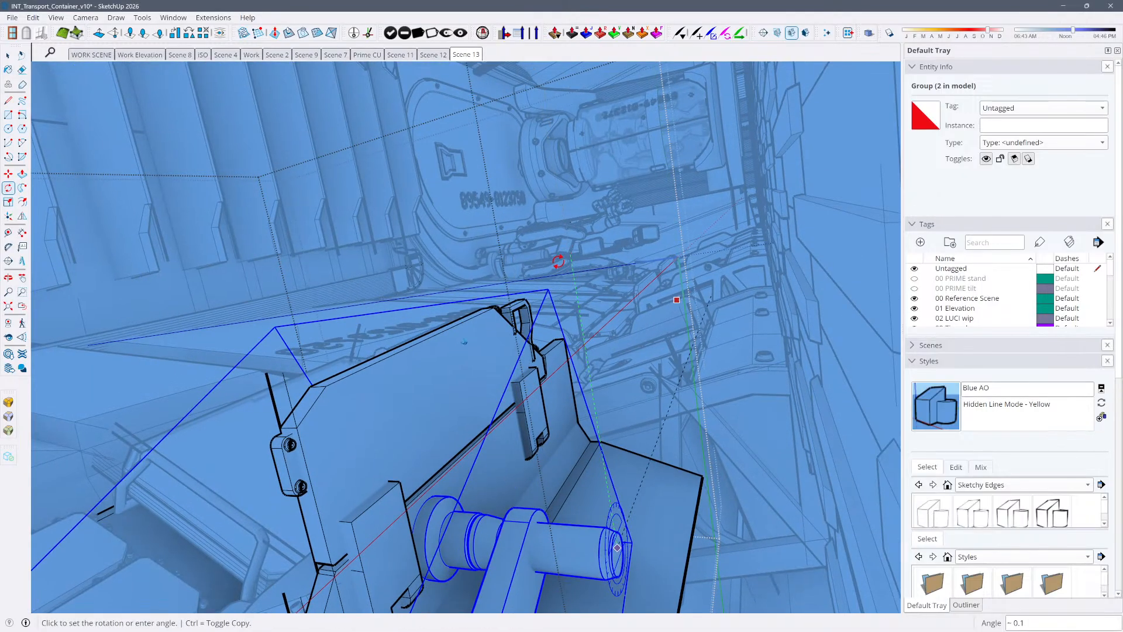
pyautogui.scroll(-2, 456, 386)
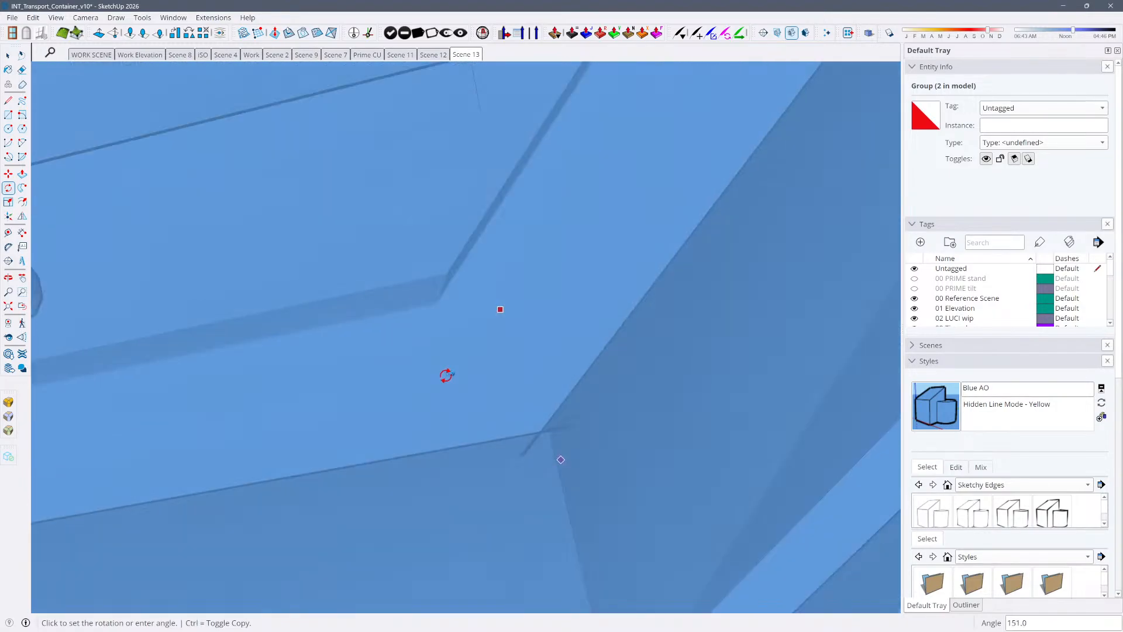
pyautogui.moveTo(447, 376); pyautogui.dragTo(579, 274, button='middle')
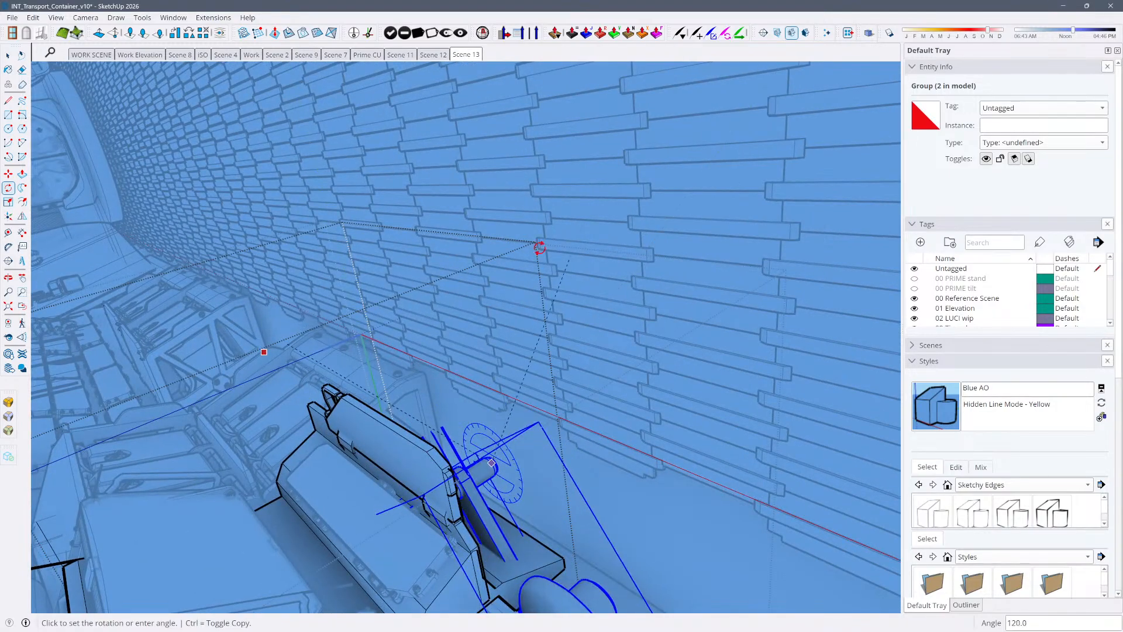
pyautogui.click(426, 228)
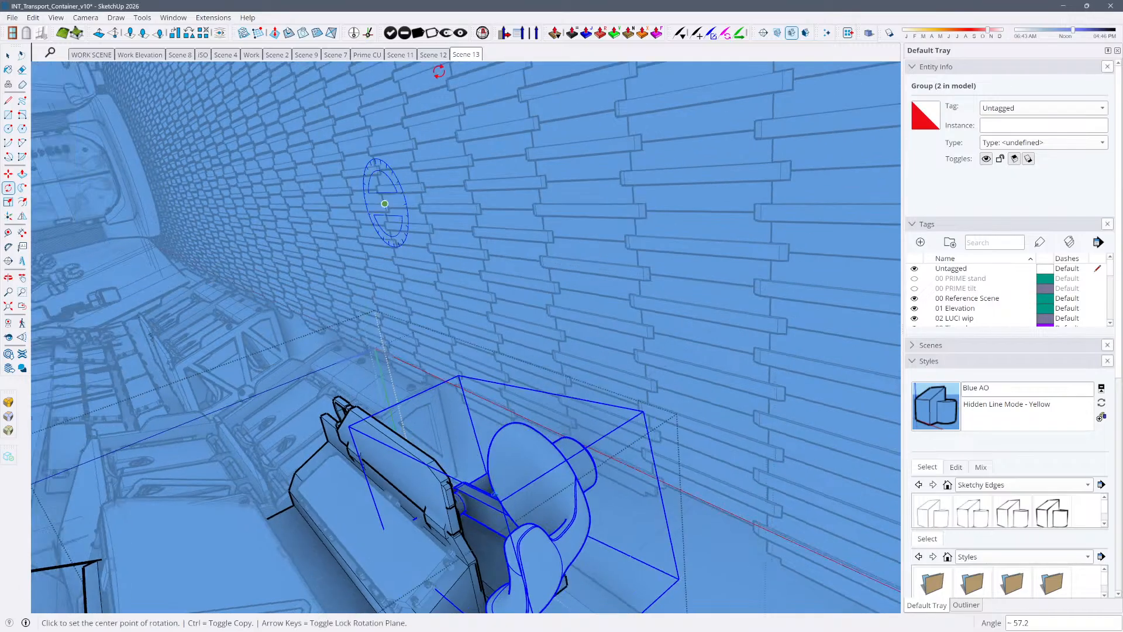
pyautogui.click(467, 54)
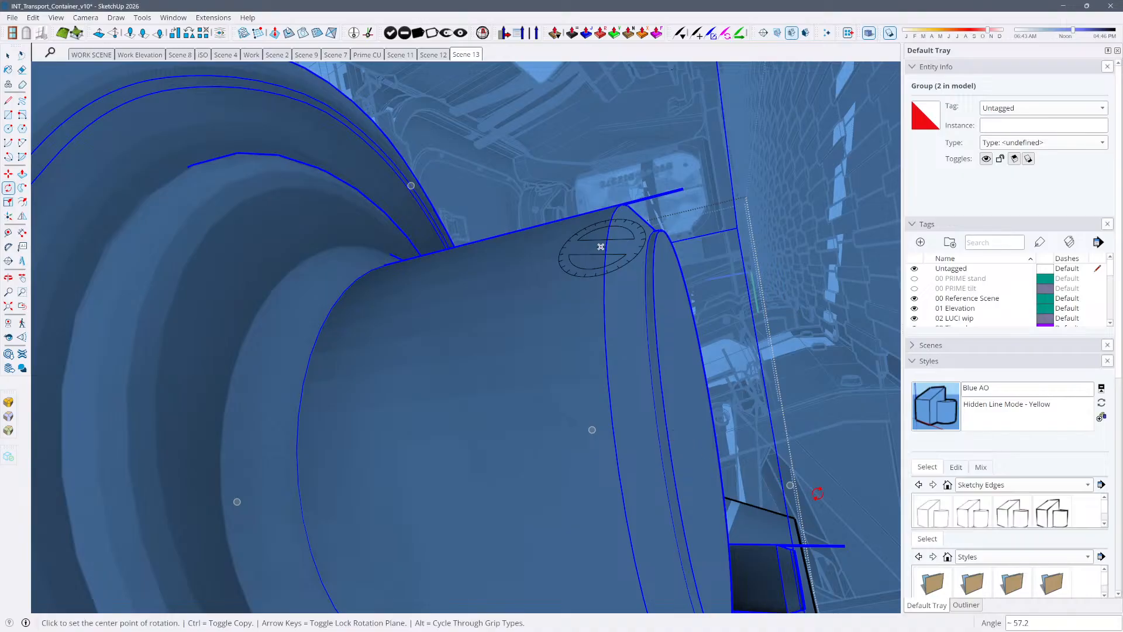
# Undo both rotations of the curved-pad arm group
pyautogui.hotkey('ctrl', 'z')
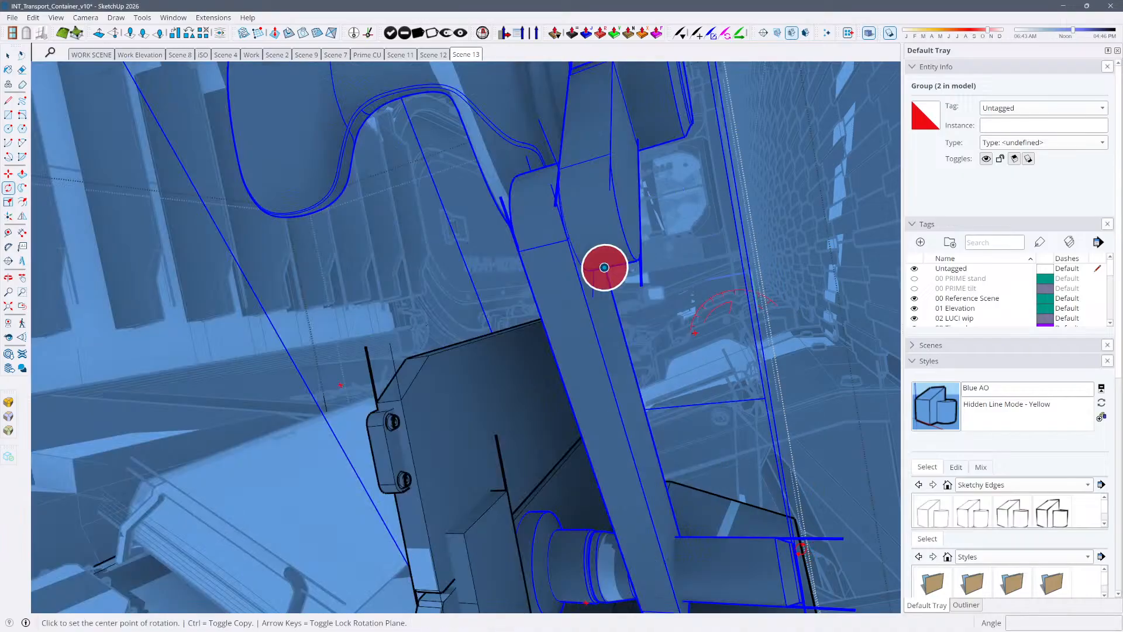
pyautogui.hotkey('ctrl', 'z')
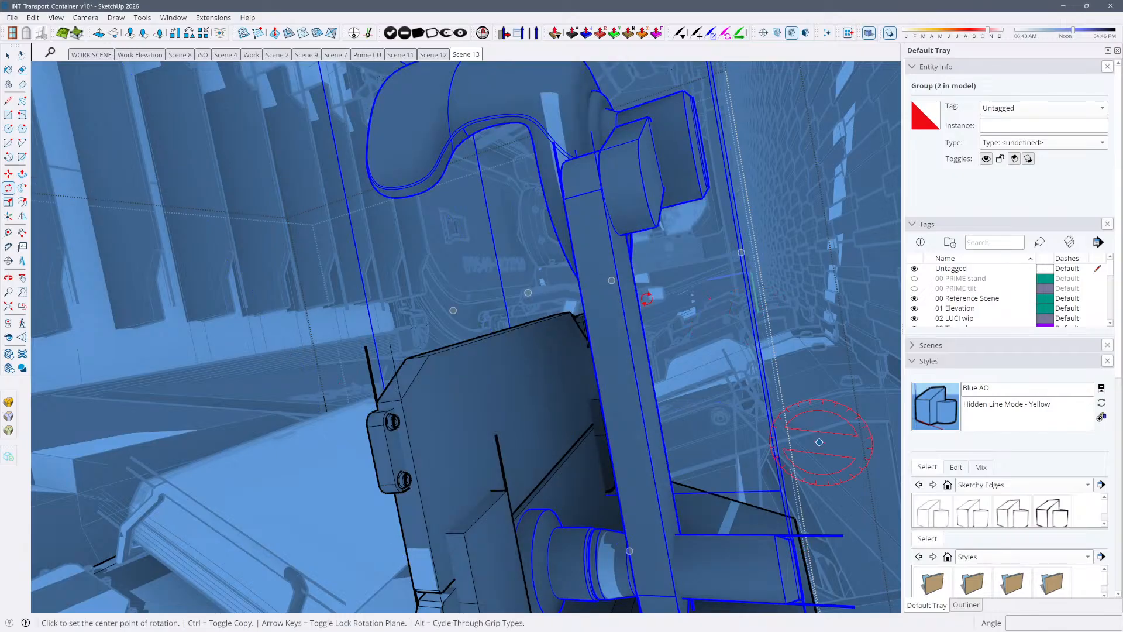
pyautogui.press('Return')
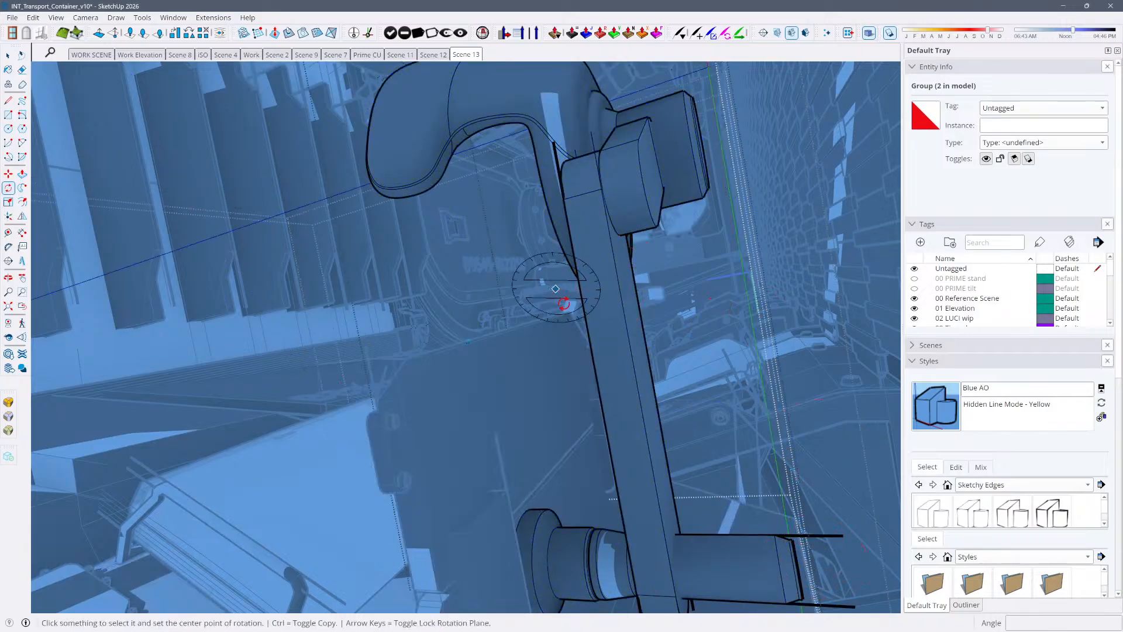
pyautogui.scroll(-4, 562, 308)
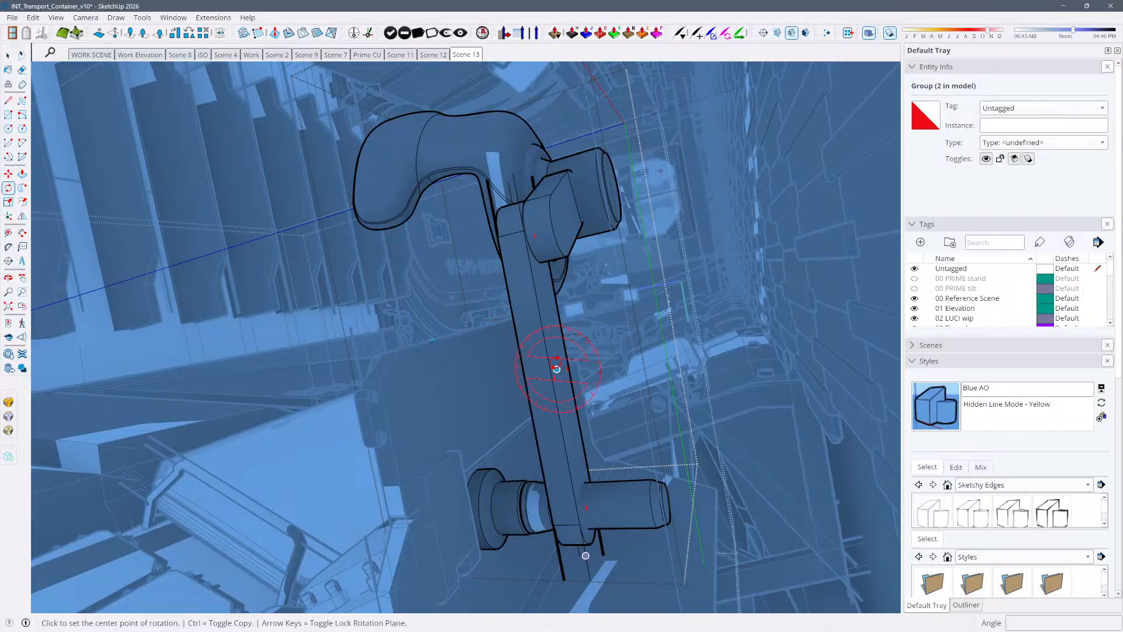
pyautogui.scroll(8, 660, 503)
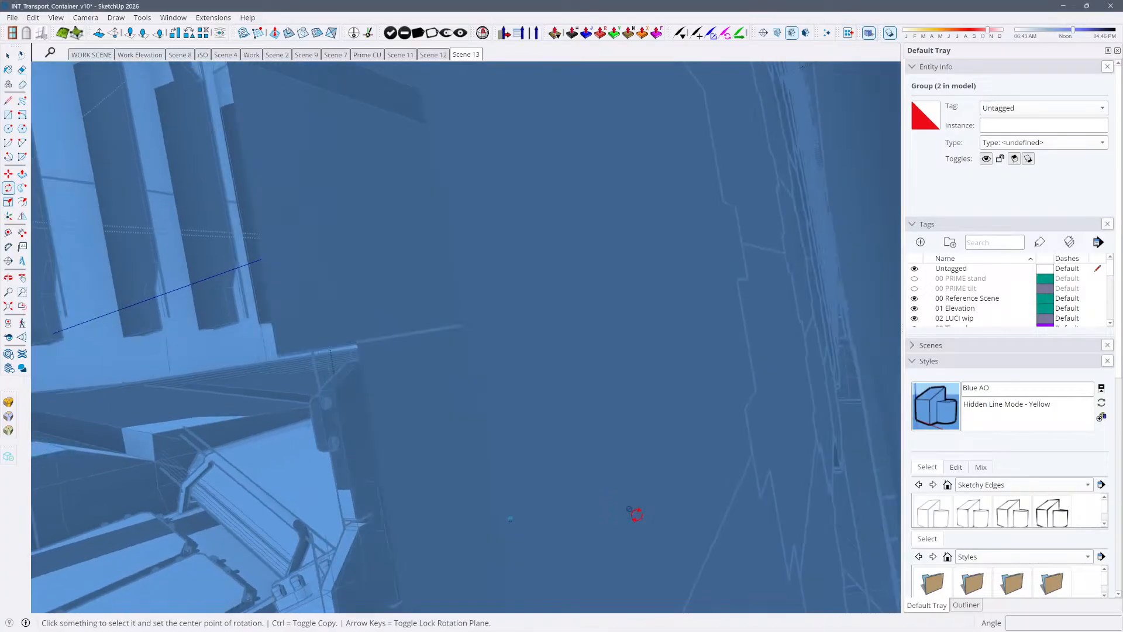
pyautogui.scroll(-8, 531, 498)
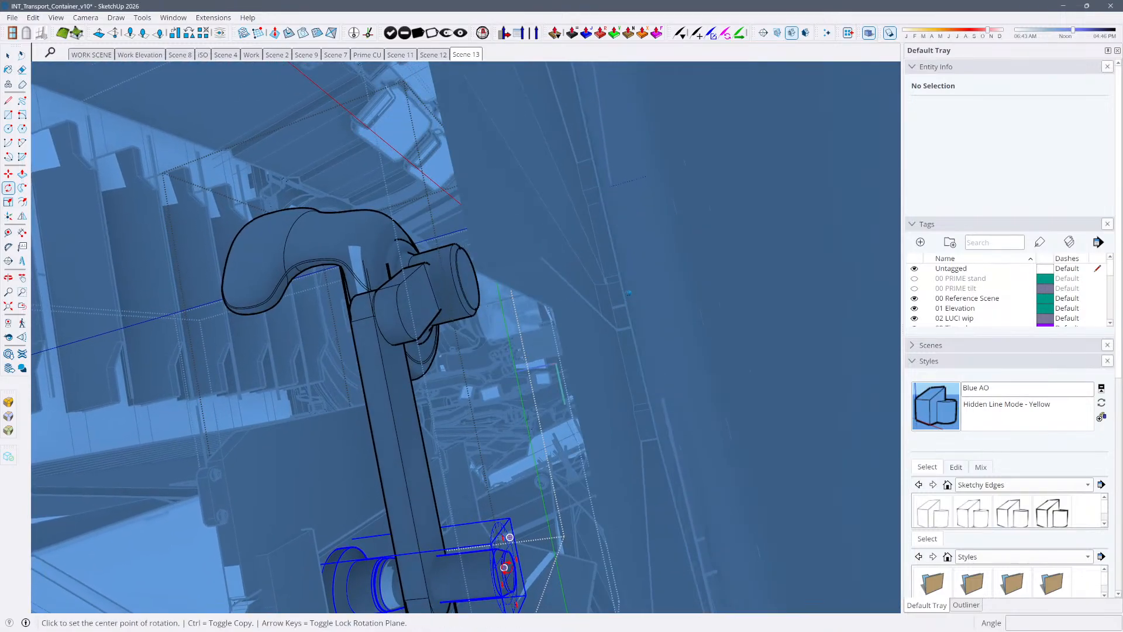
pyautogui.click(510, 571)
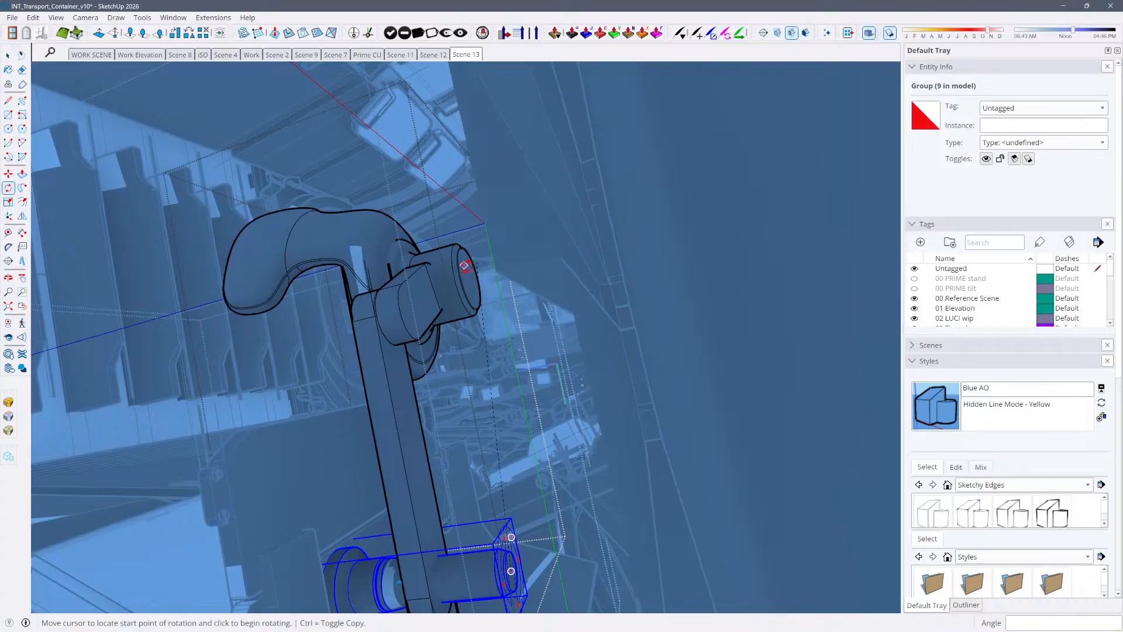
pyautogui.click(525, 394)
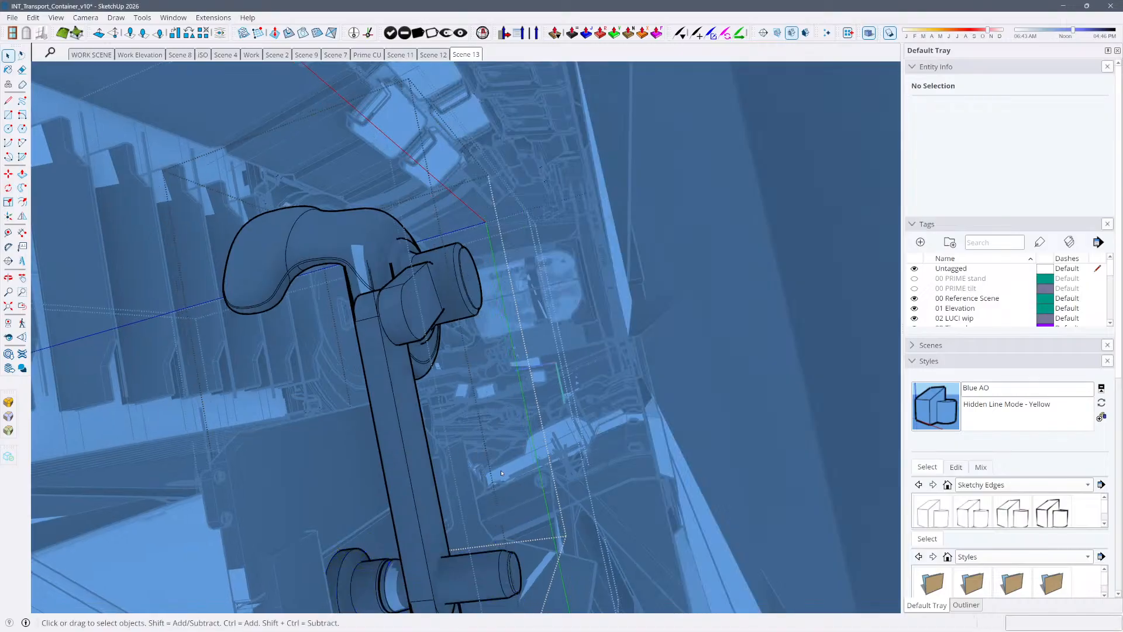
# Rotate the whole curved-pad arm group about 51.8 degrees around its lower cylinder's axis, folding it beside the backboard, and check it in Scene 13
pyautogui.moveTo(501, 473); pyautogui.dragTo(468, 367, button='middle')
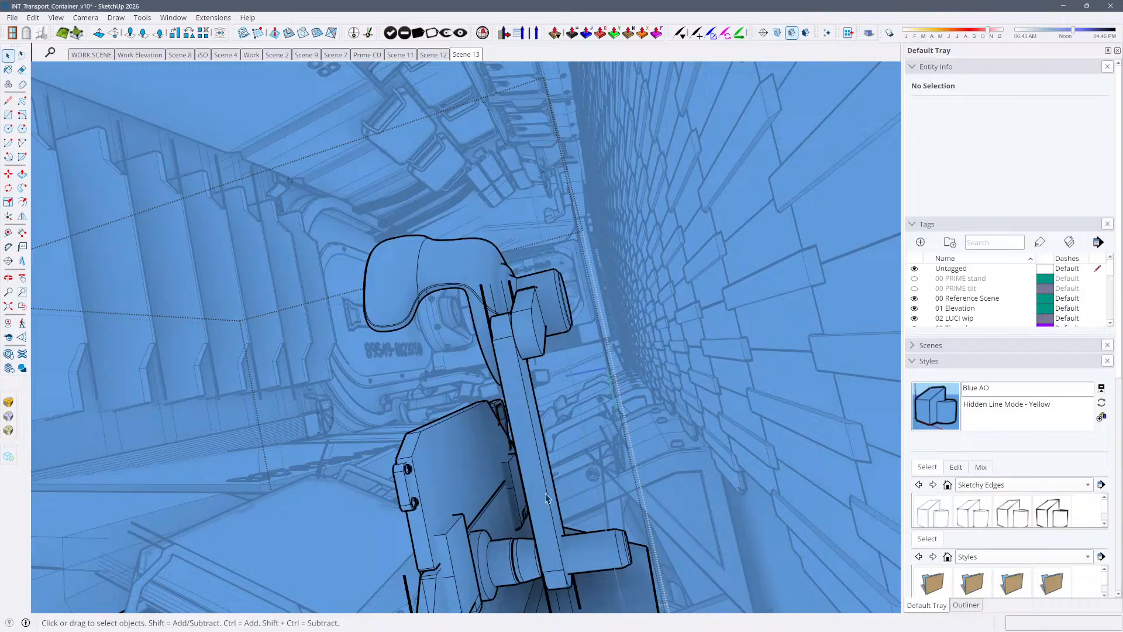
pyautogui.moveTo(589, 549); pyautogui.dragTo(604, 474, button='middle')
pyautogui.scroll(6, 598, 517)
pyautogui.click(682, 383)
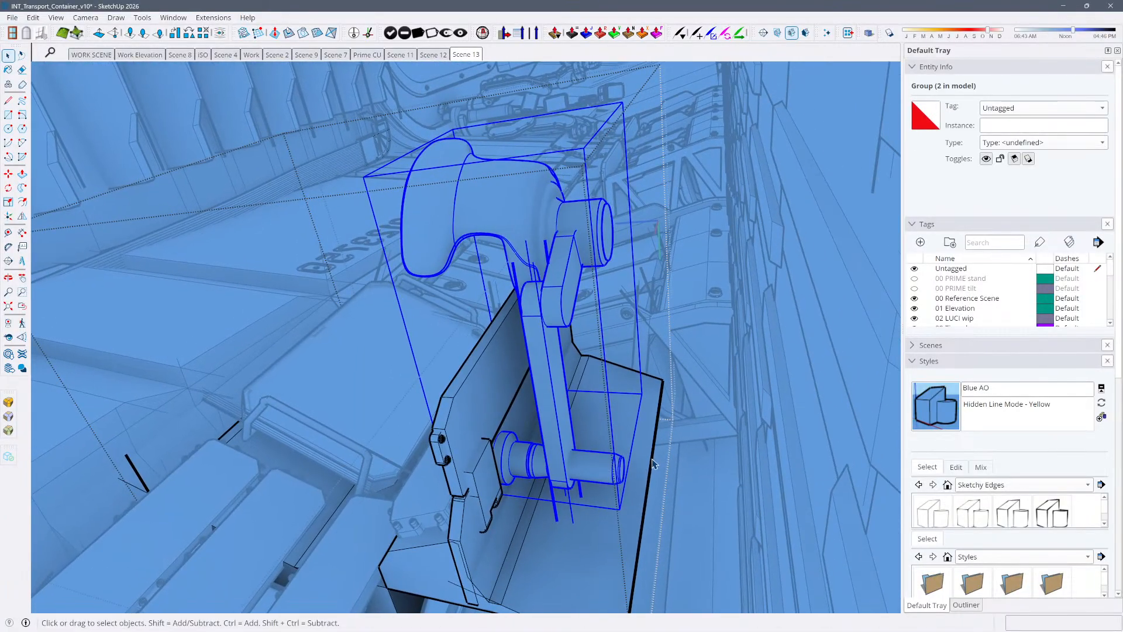
pyautogui.press('q')
pyautogui.moveTo(614, 464); pyautogui.dragTo(606, 472, button='middle')
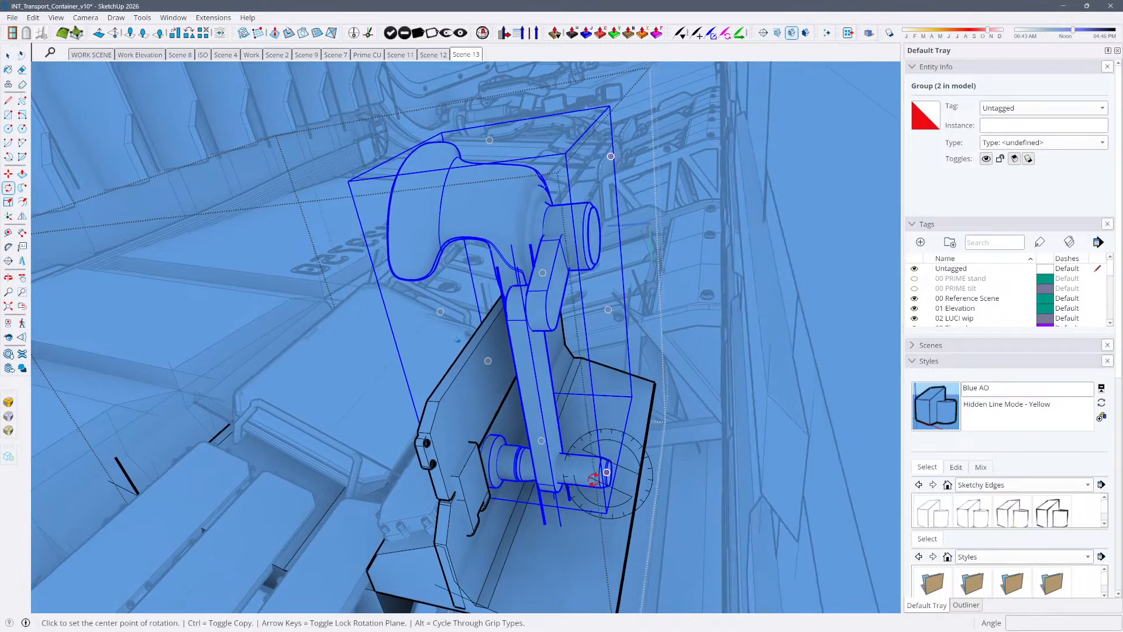
pyautogui.scroll(10, 594, 478)
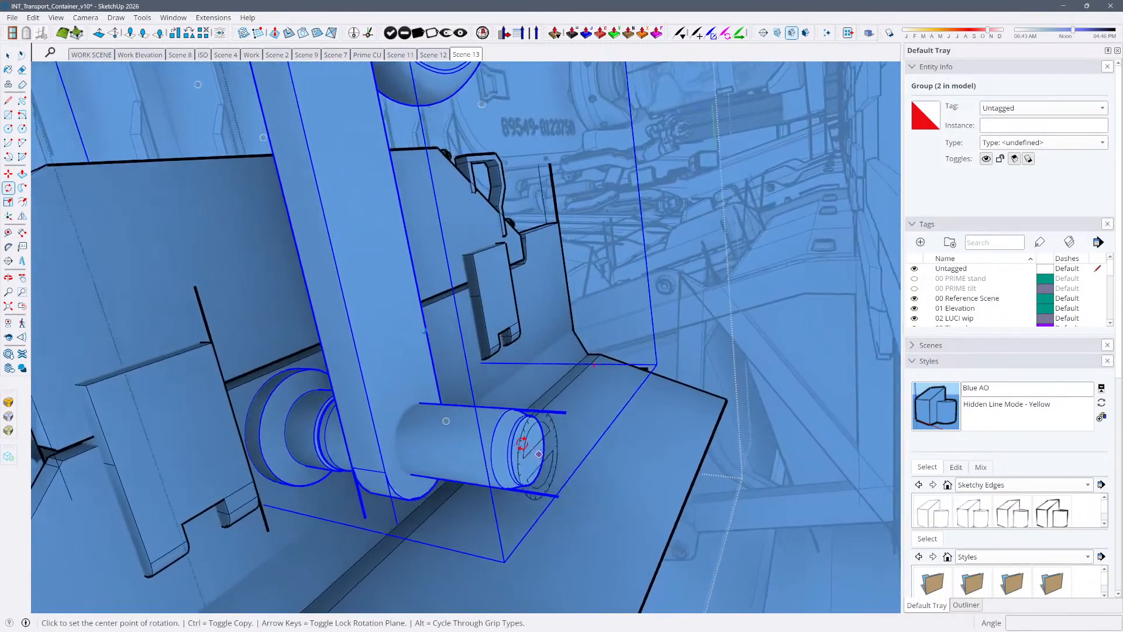
pyautogui.scroll(1, 521, 444)
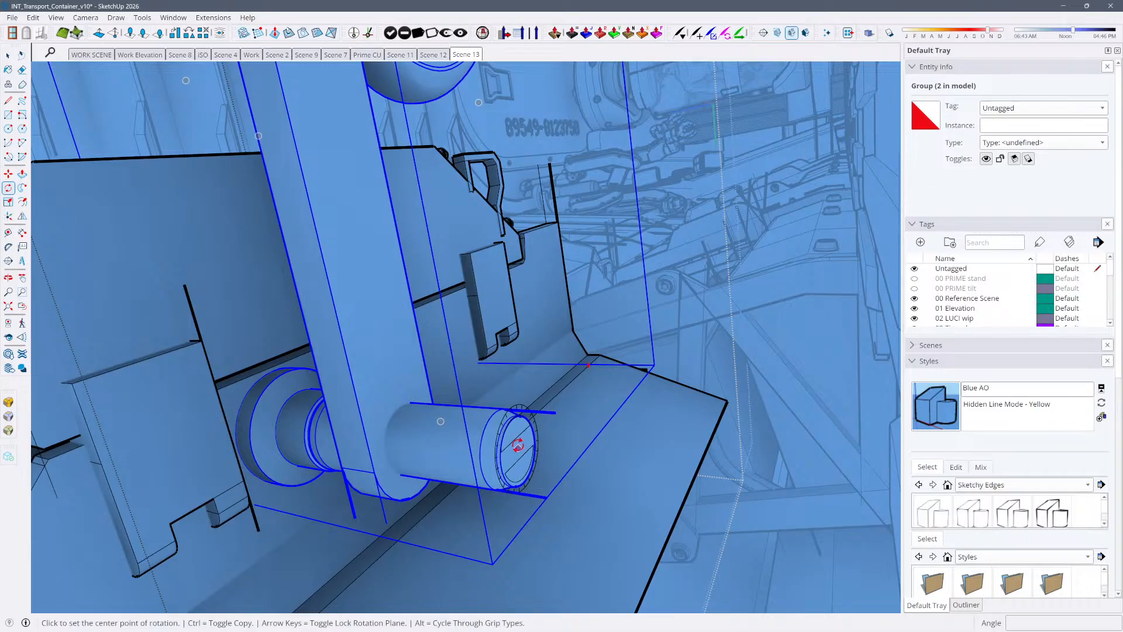
pyautogui.click(518, 446)
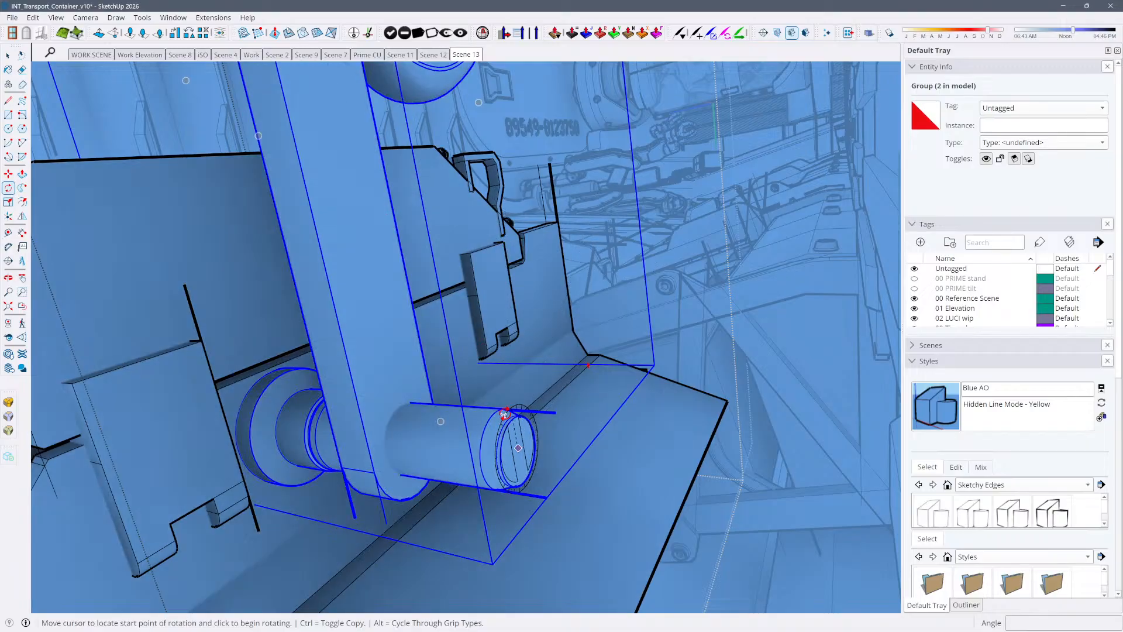
pyautogui.click(508, 415)
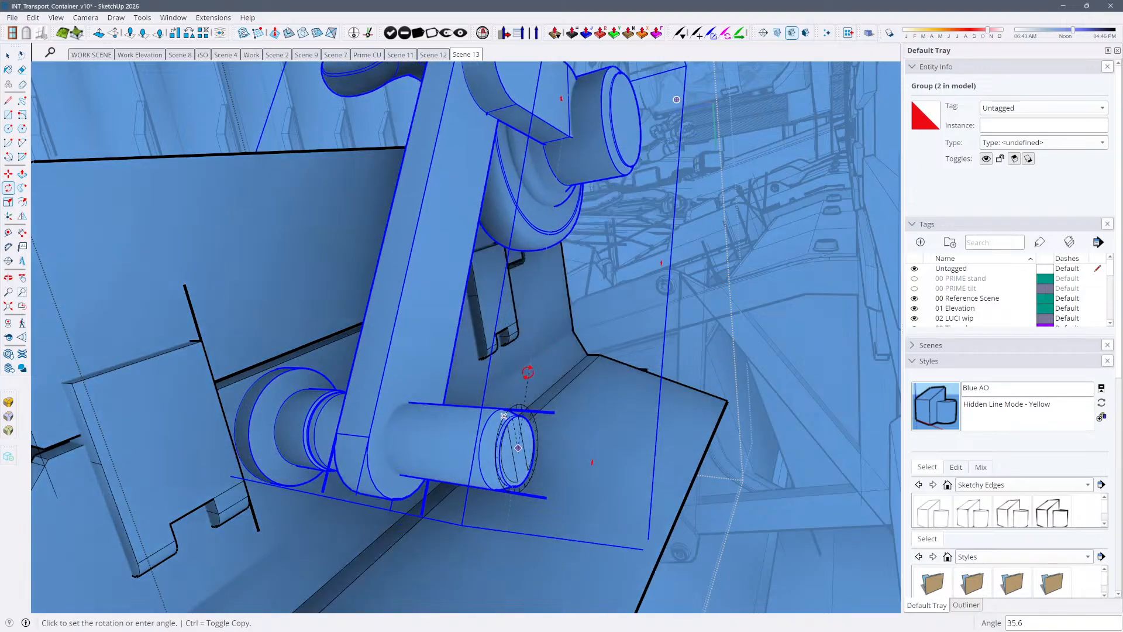
pyautogui.click(537, 379)
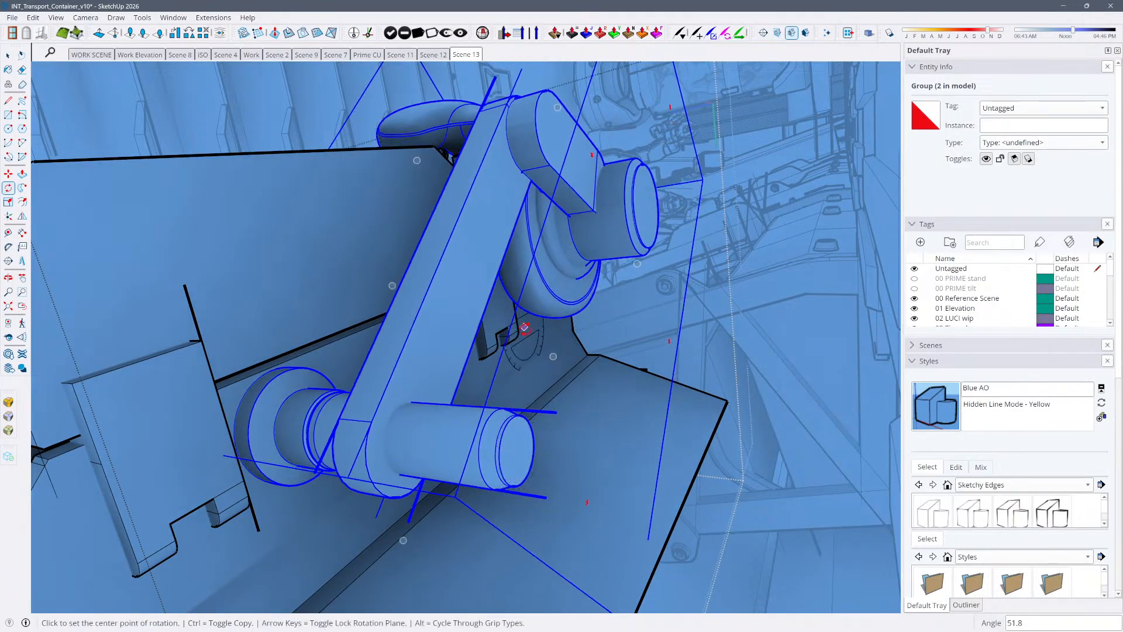
pyautogui.click(471, 54)
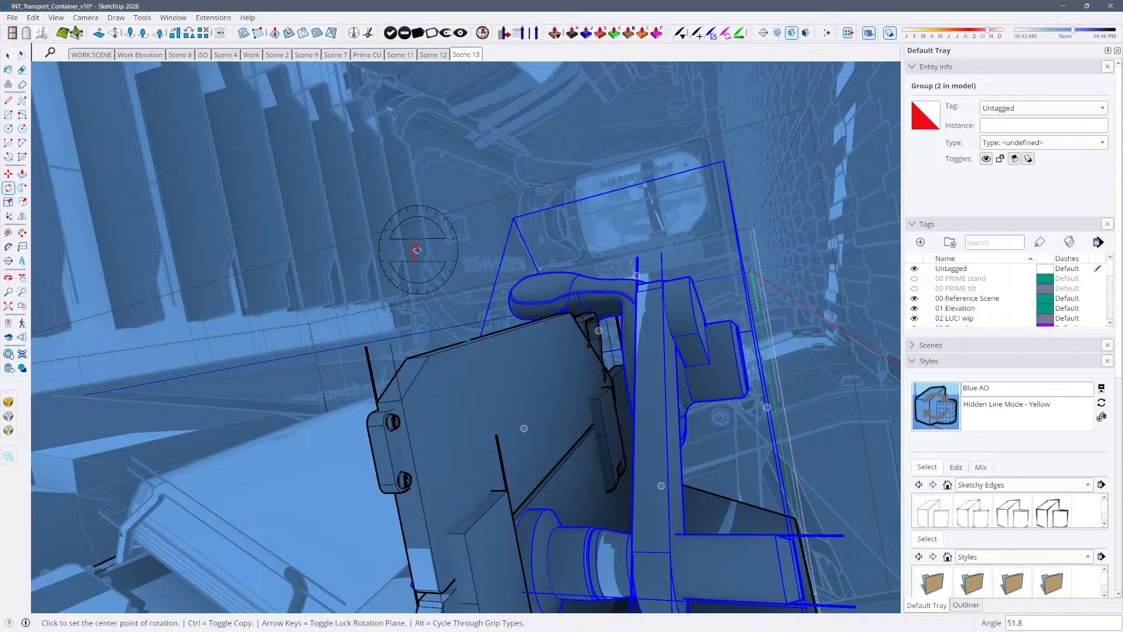
# Open the tipped Container component, turn off the shadows, and open its nested desk group to select the Monitor component
pyautogui.press('space')
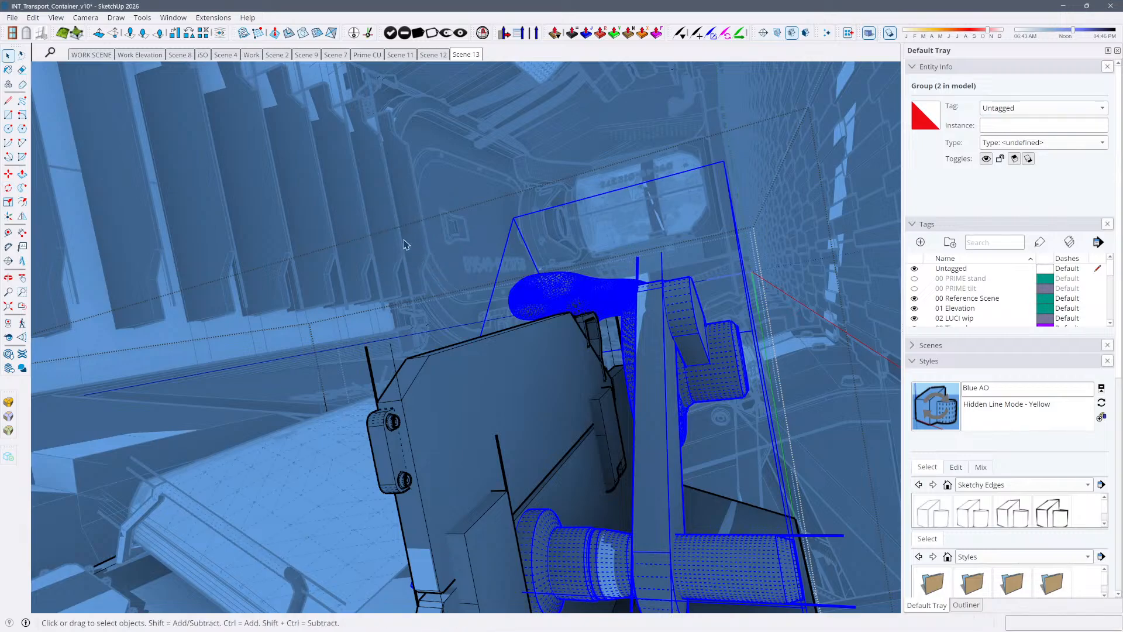
pyautogui.click(490, 183)
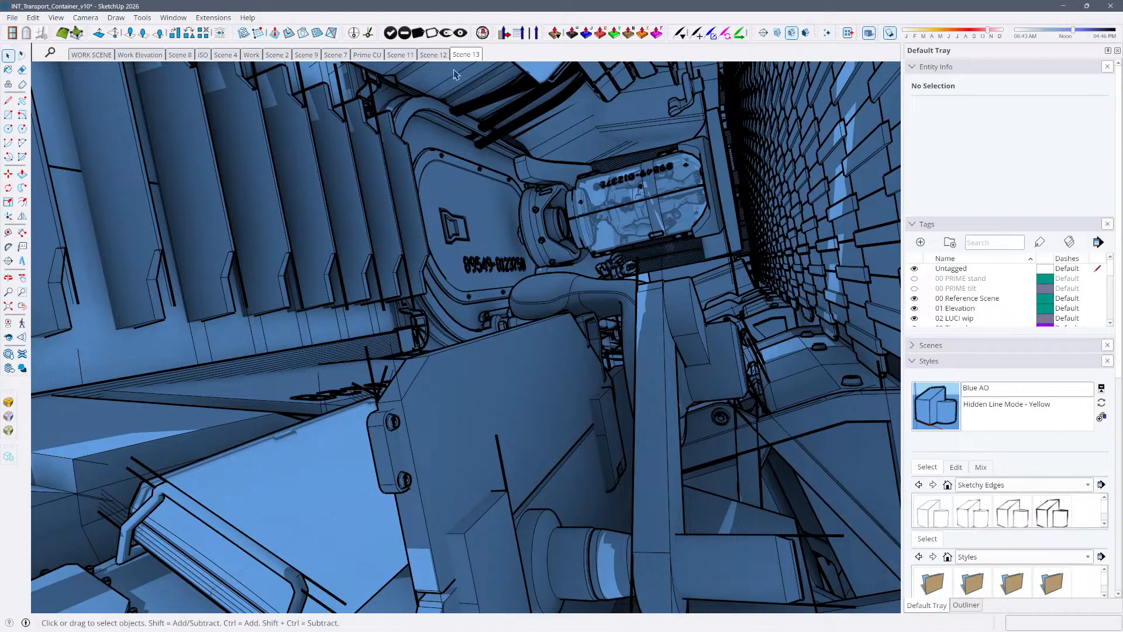
pyautogui.click(254, 516)
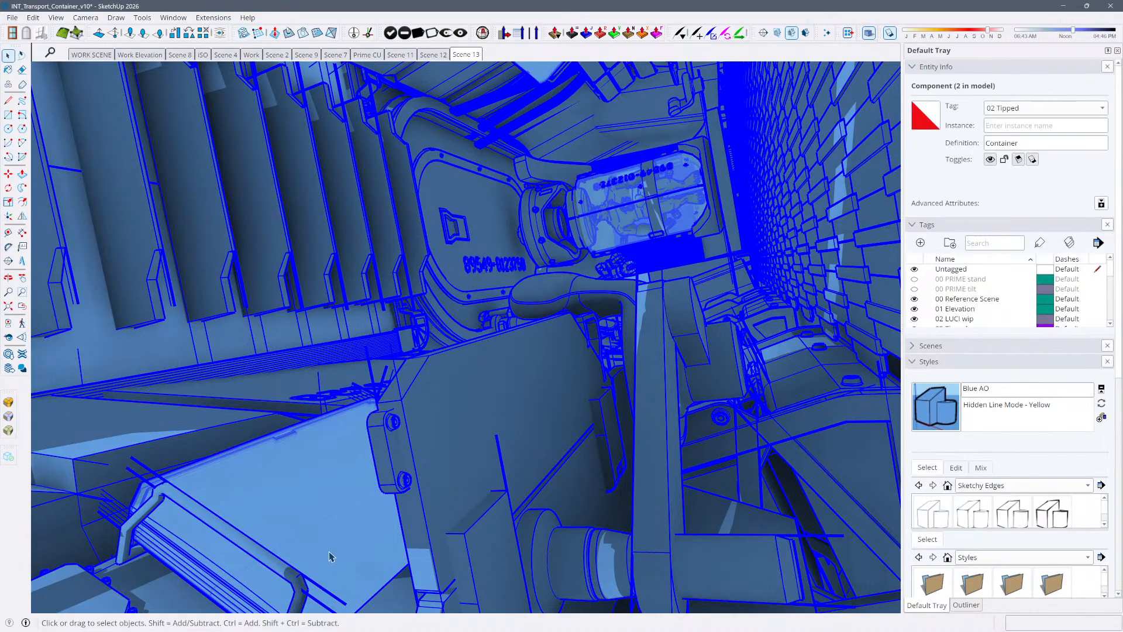
pyautogui.hotkey('ctrl', 't')
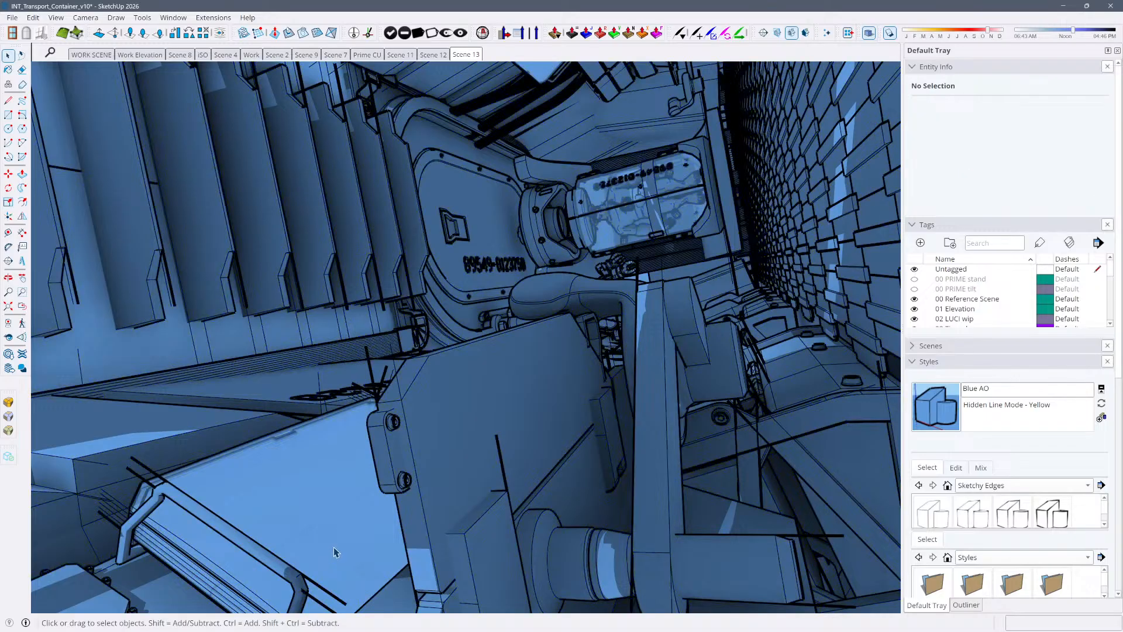
pyautogui.doubleClick(335, 551)
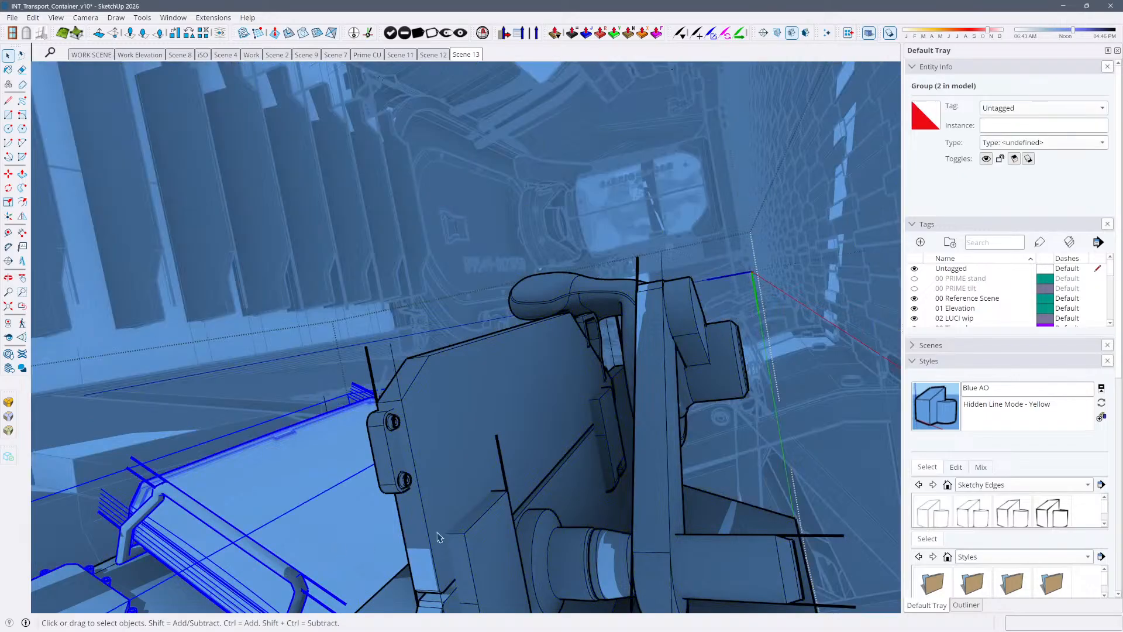
pyautogui.hotkey('shift', 's')
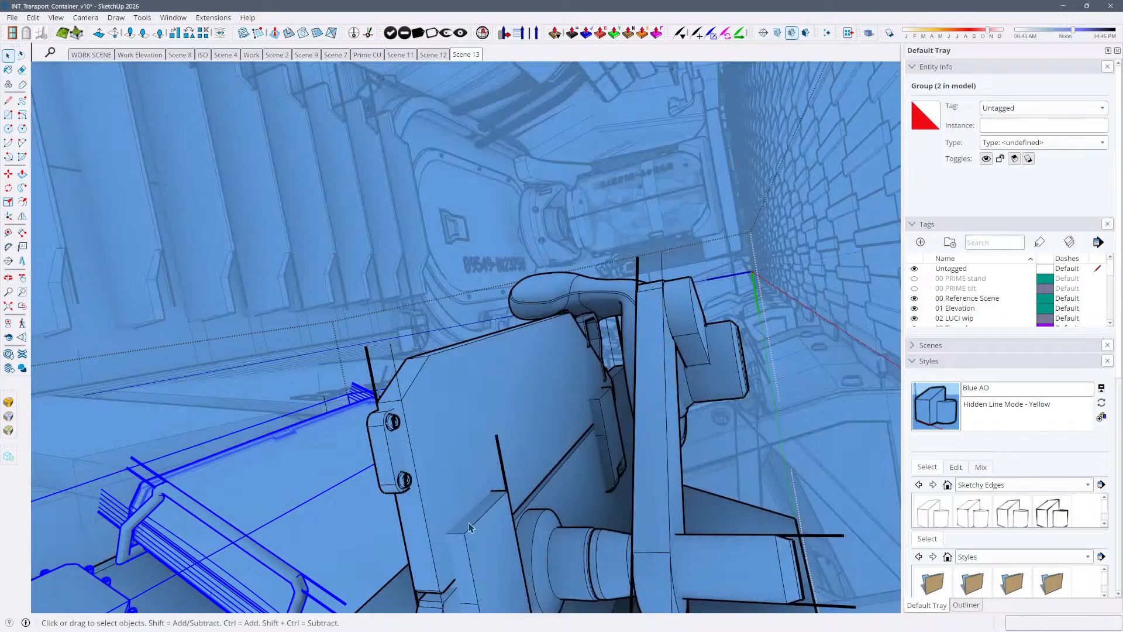
pyautogui.click(326, 538)
pyautogui.click(326, 538)
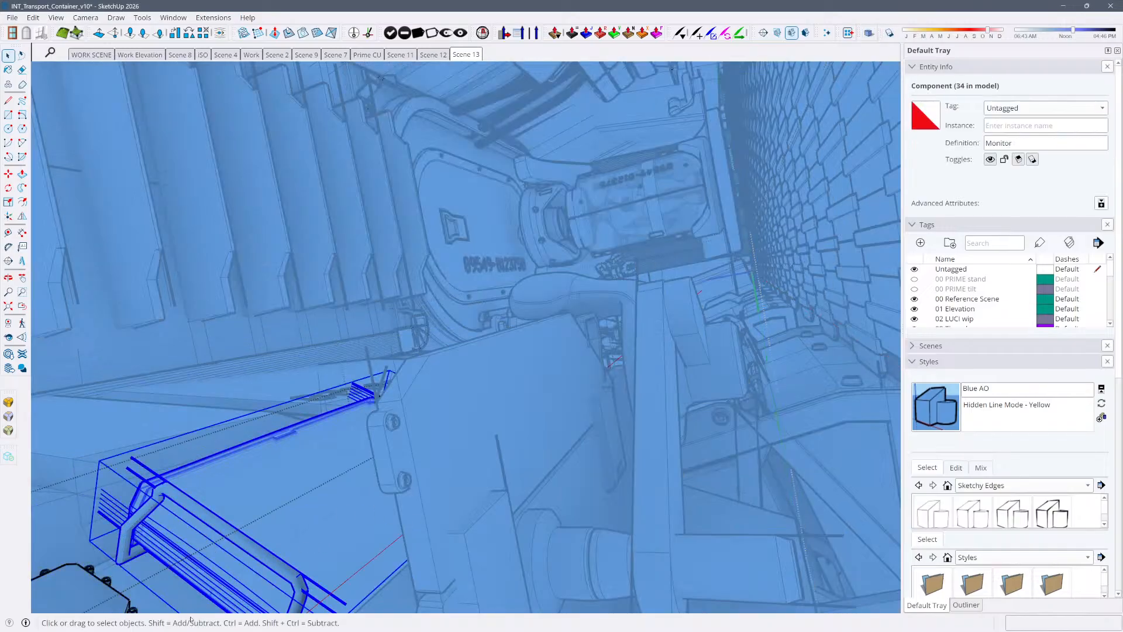
pyautogui.press('m')
pyautogui.click(178, 590)
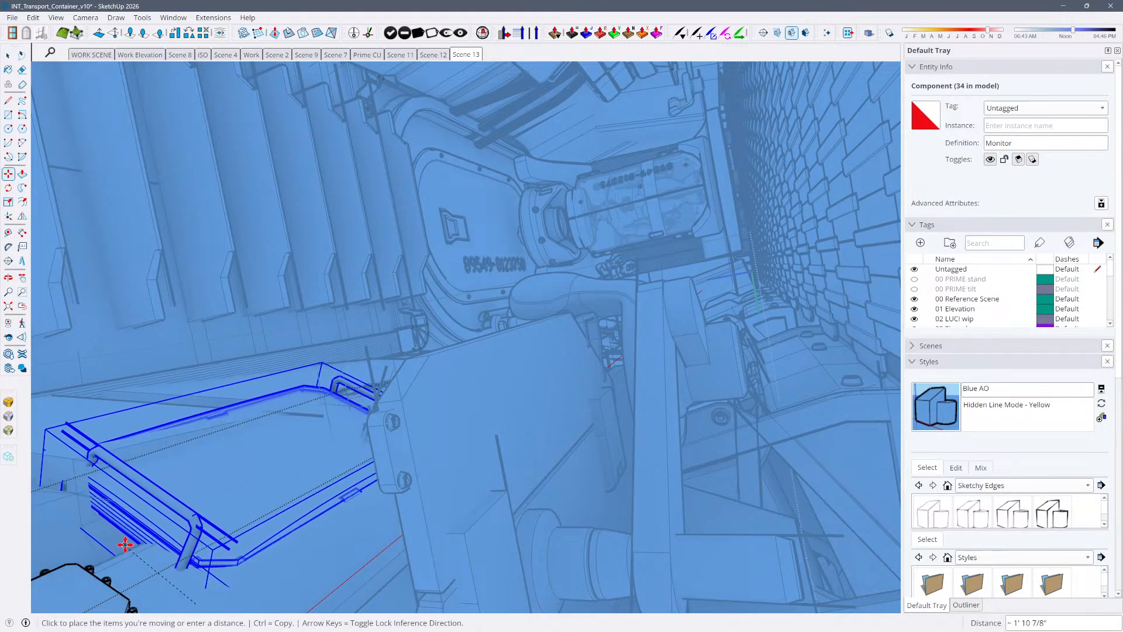
pyautogui.press('space')
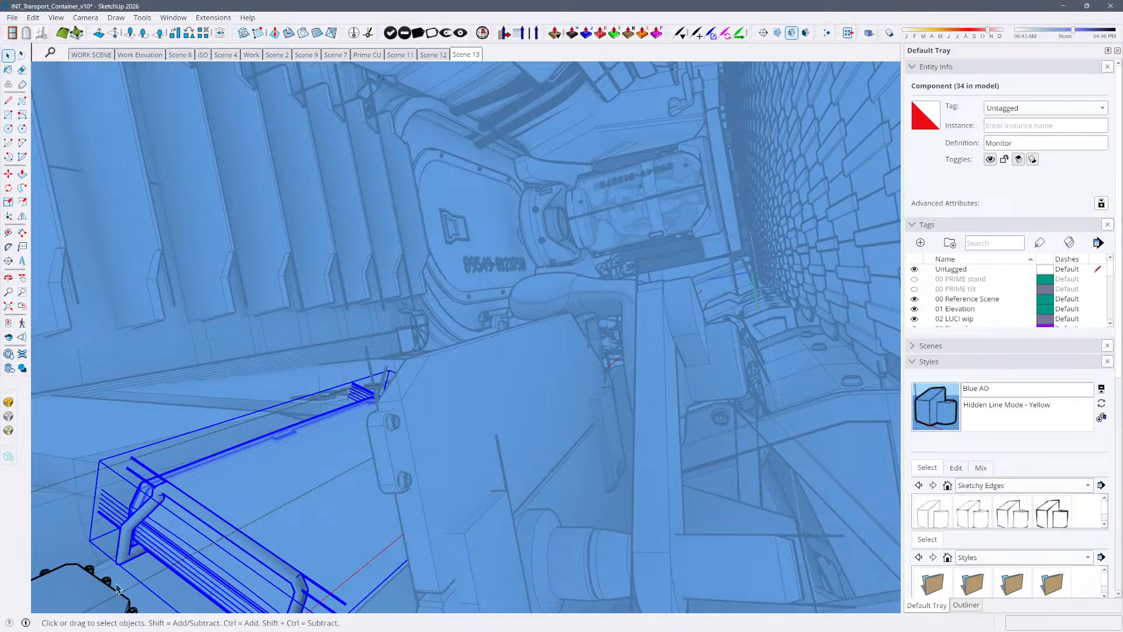
# Move the Monitor component about 9 1/8" toward the viewer, beside the desk's backboard, and leave its group
pyautogui.press('m')
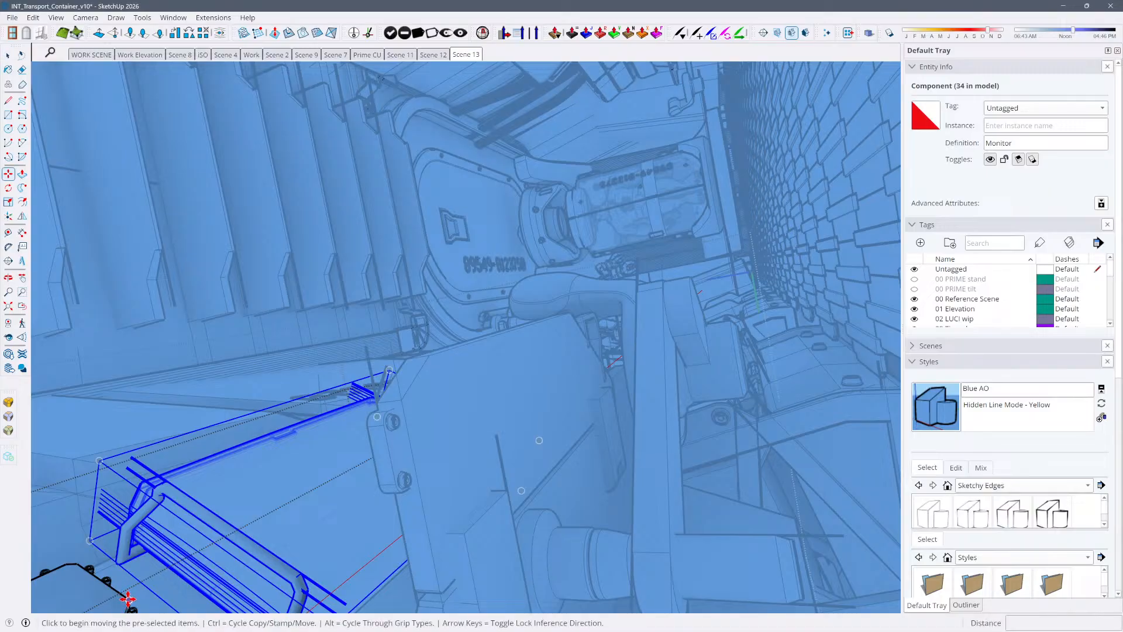
pyautogui.click(126, 595)
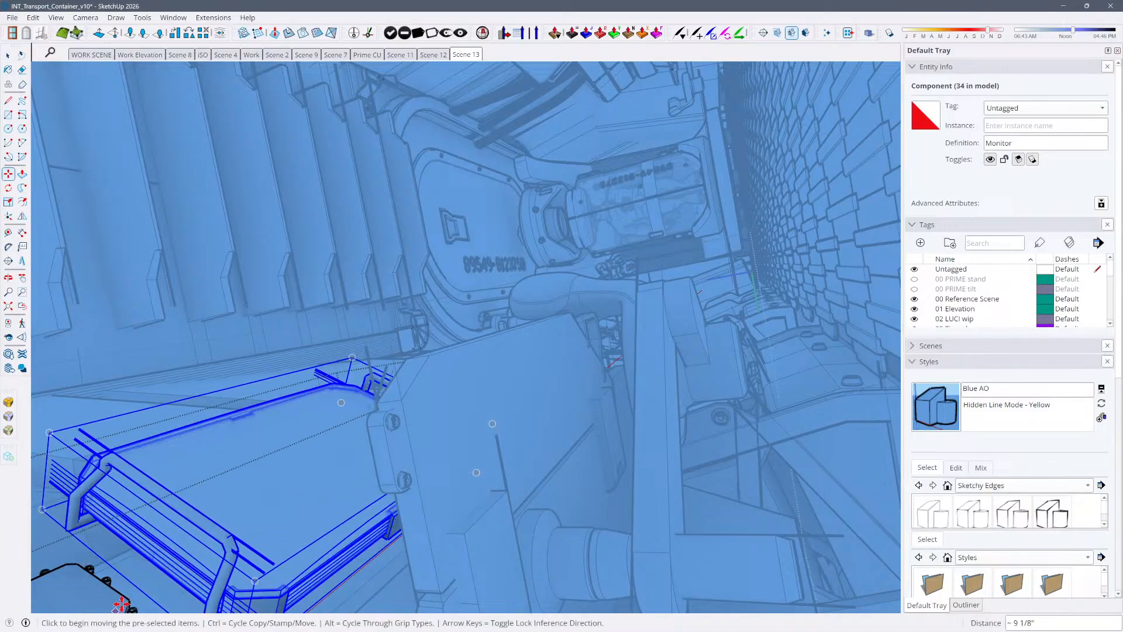
pyautogui.click(79, 564)
pyautogui.press('space')
pyautogui.click(405, 358)
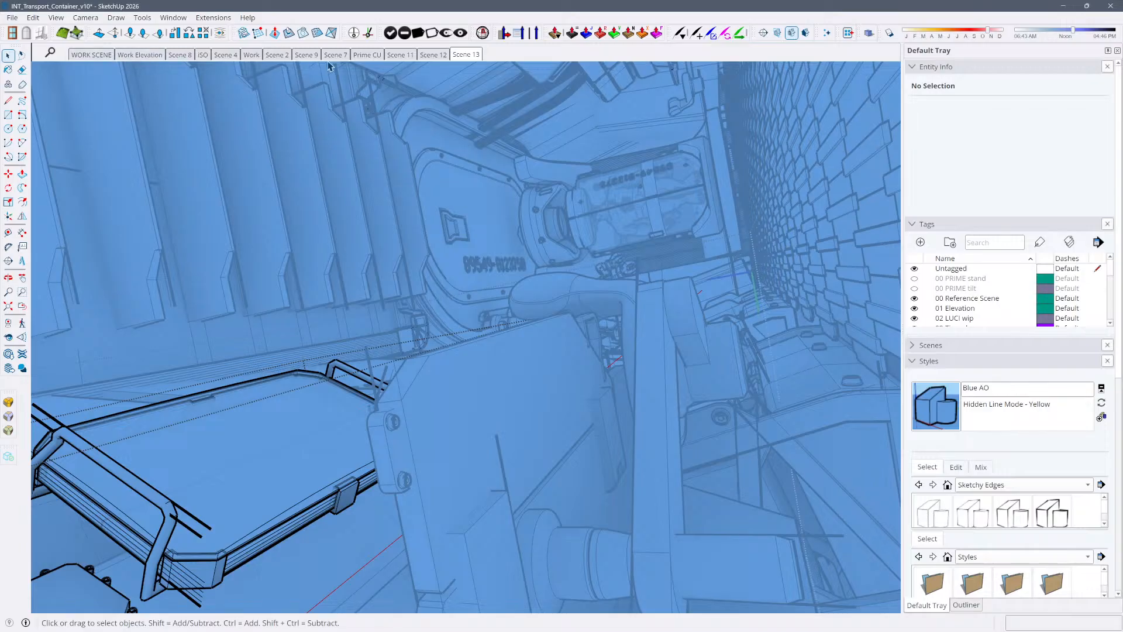
pyautogui.rightClick(271, 54)
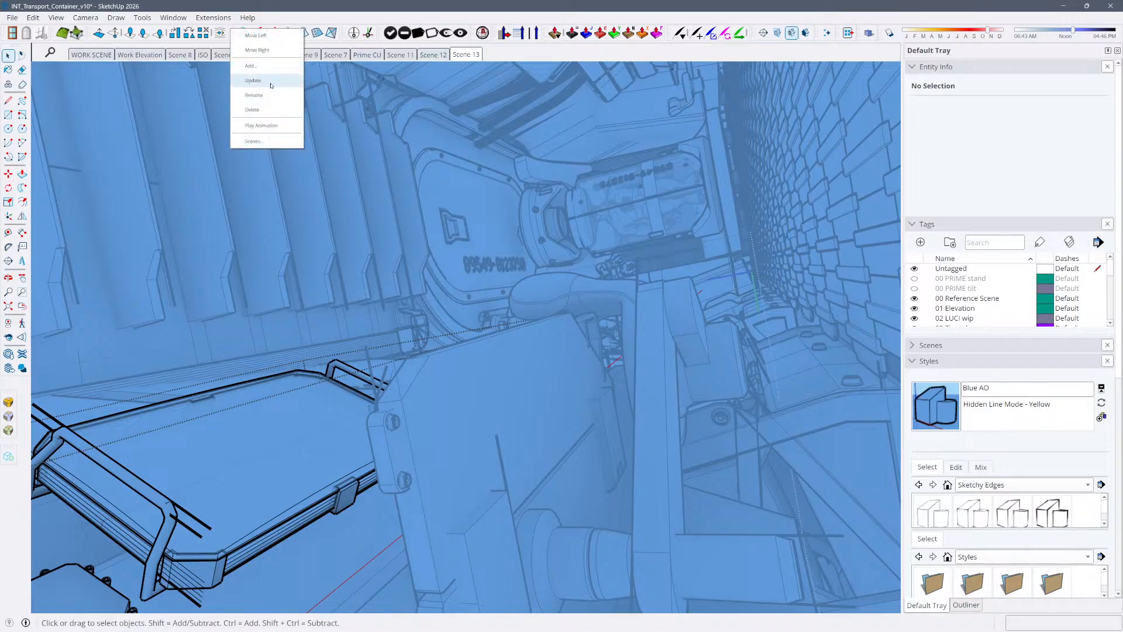
pyautogui.click(271, 86)
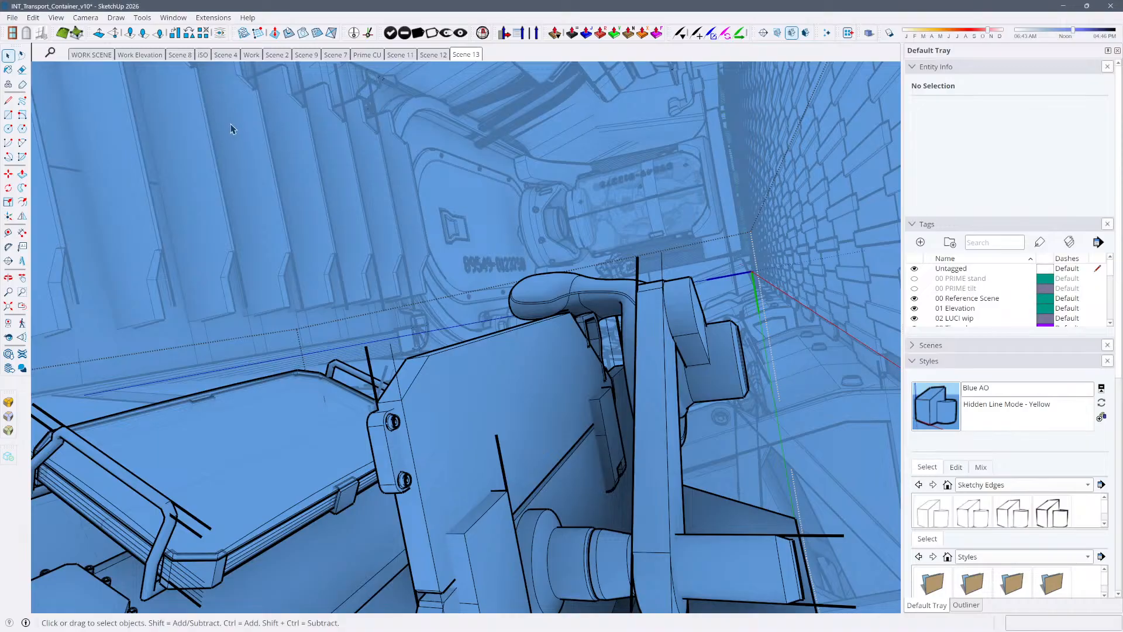
# Export the current Scene 13 view as a JPEG, replacing INT_Transport_Container_vWIDE.jpg in the V PRIME WAKES folder
pyautogui.hotkey('ctrl', 'e')
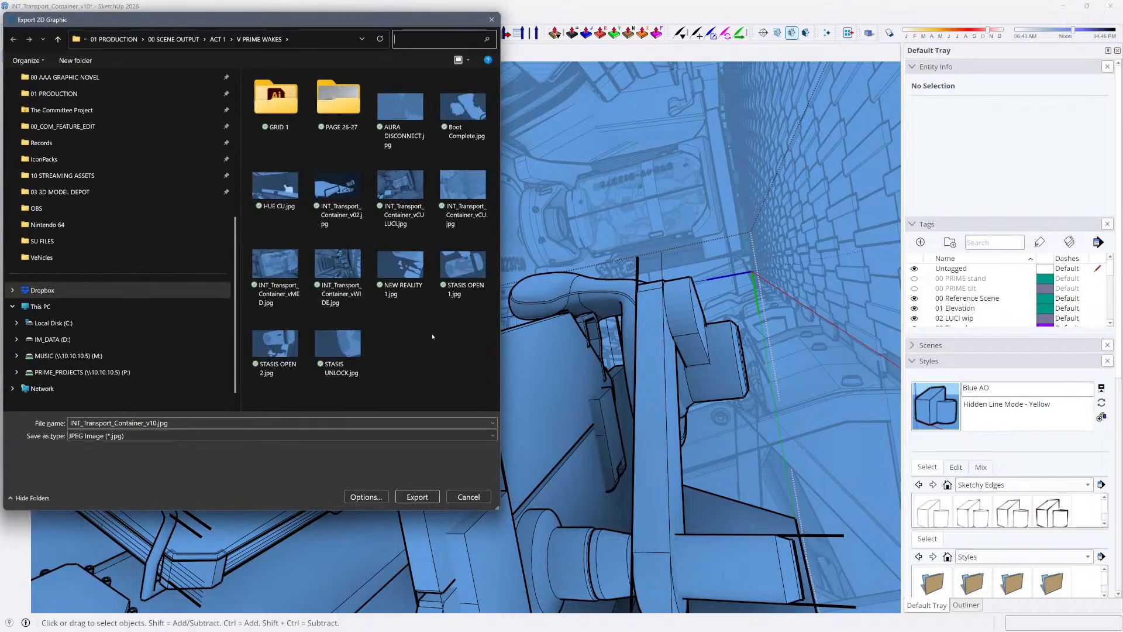
pyautogui.click(351, 266)
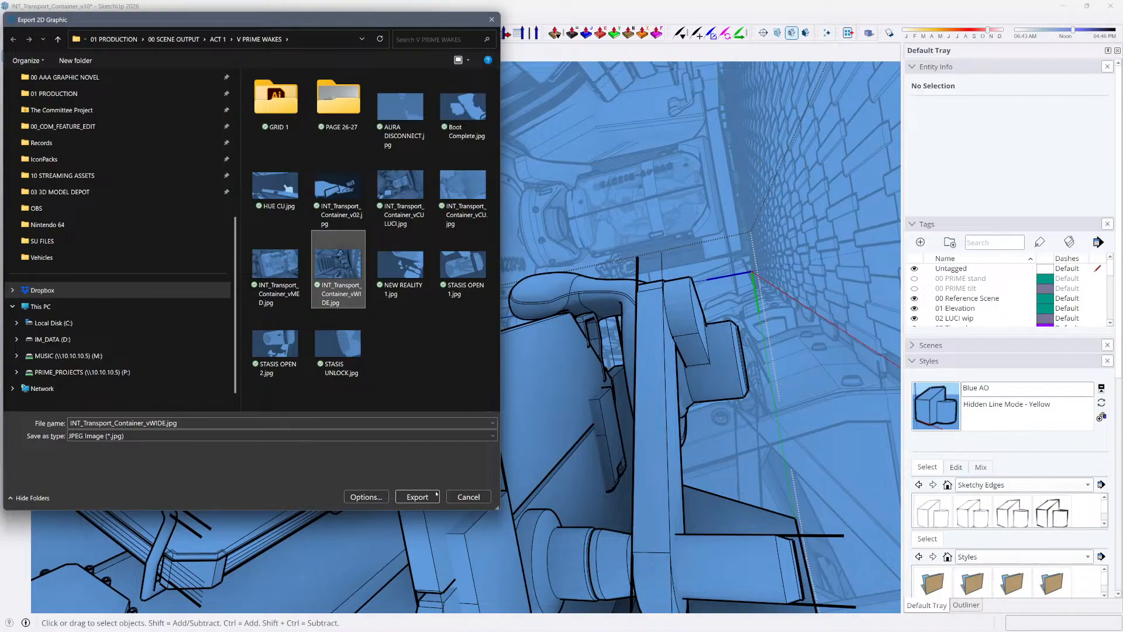
pyautogui.click(430, 497)
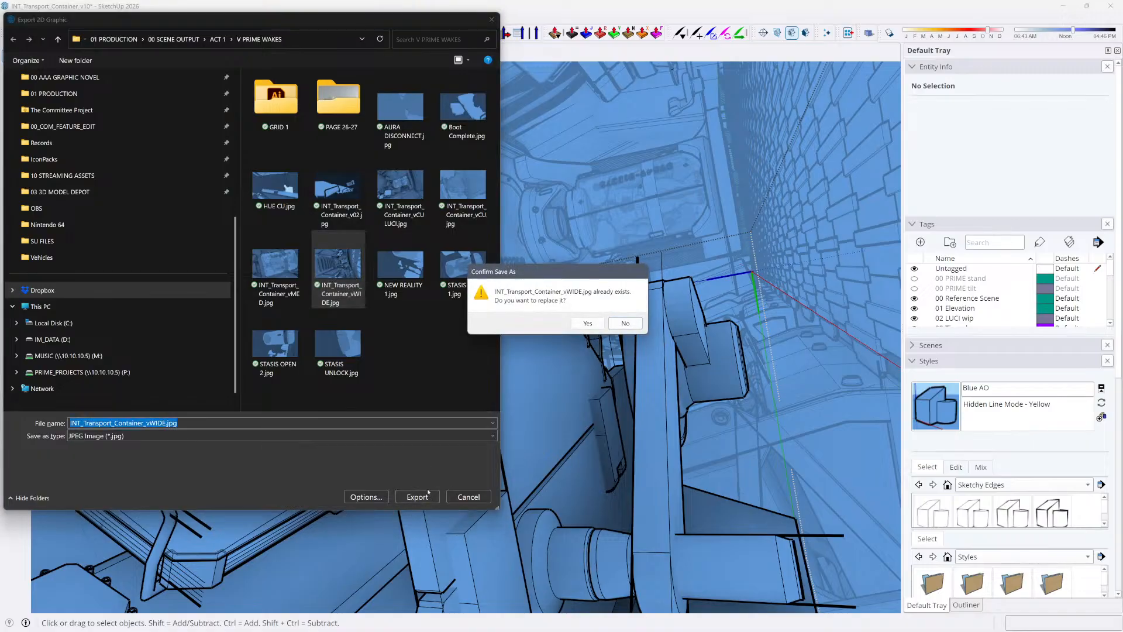
pyautogui.click(589, 323)
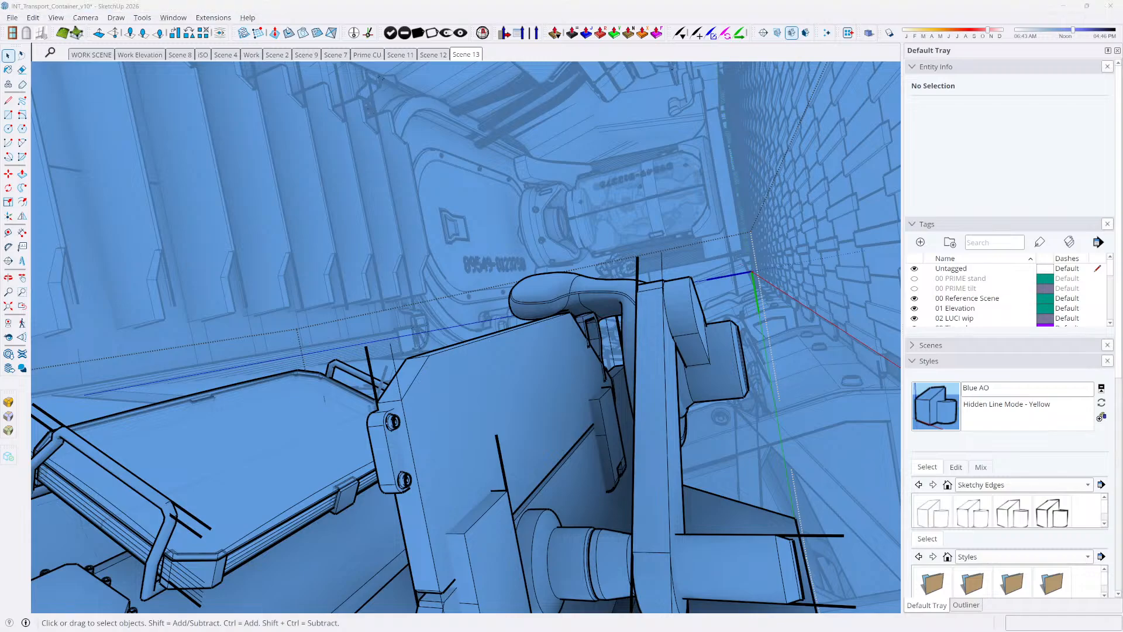
# Switch to InDesign and update the modified image link in the wide uppermost panel of pages 10-11
pyautogui.hotkey('alt', 'Tab')
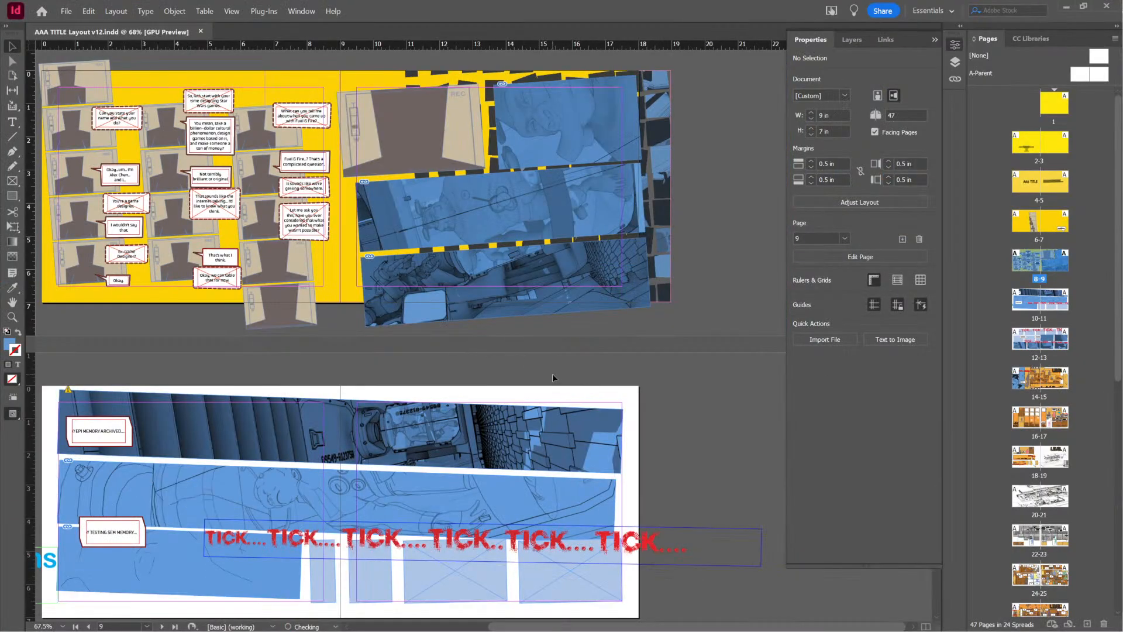
pyautogui.click(433, 440)
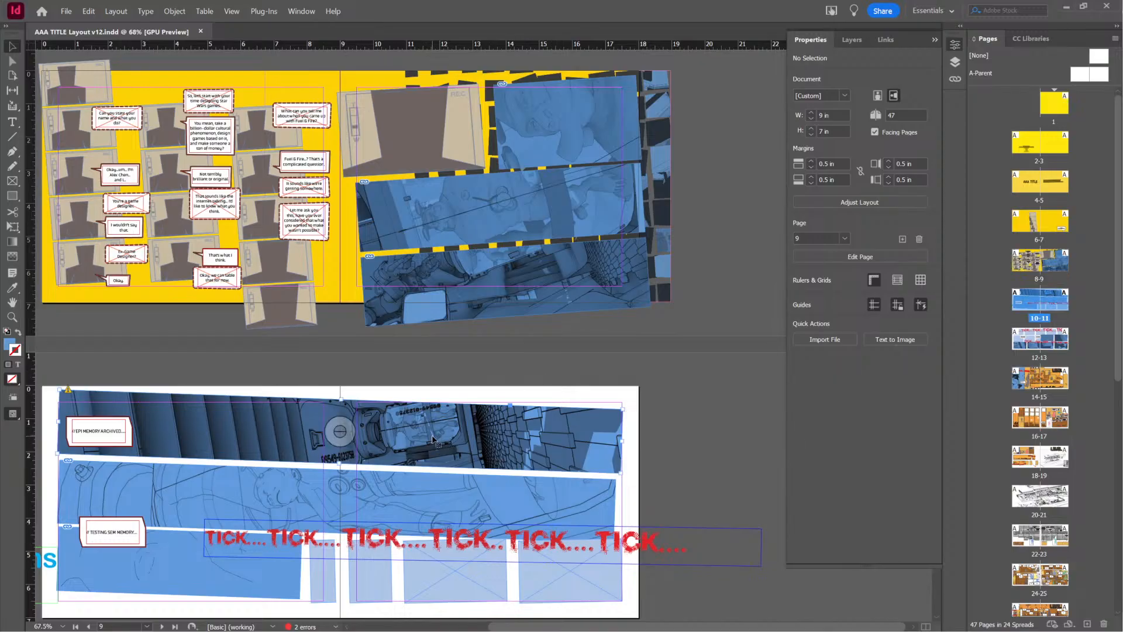
pyautogui.rightClick(162, 425)
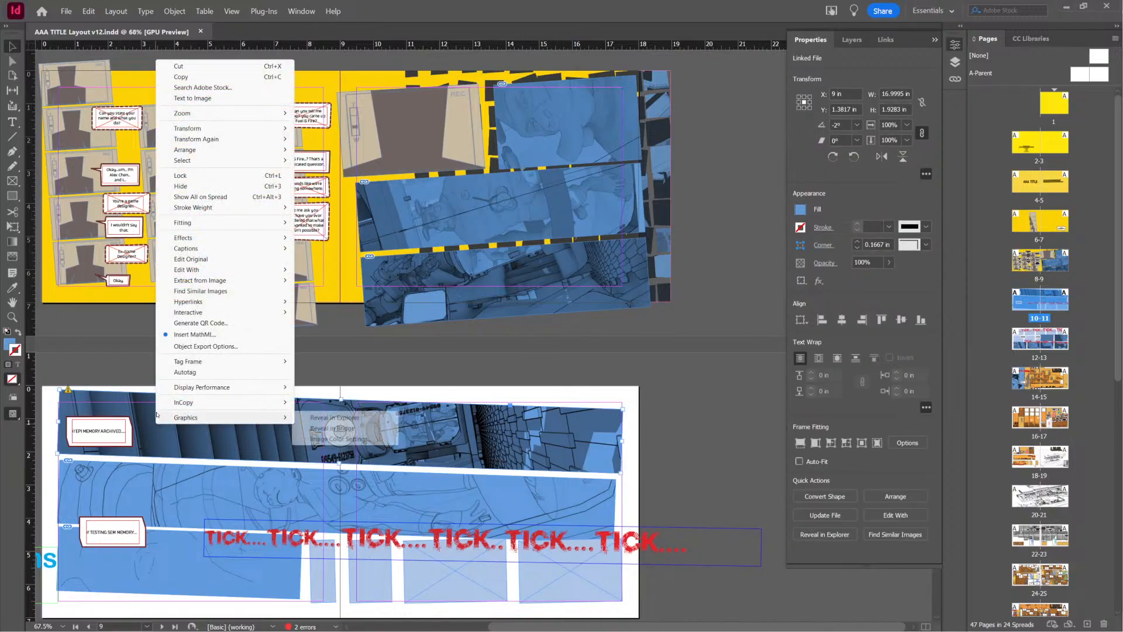
pyautogui.click(143, 430)
pyautogui.doubleClick(143, 430)
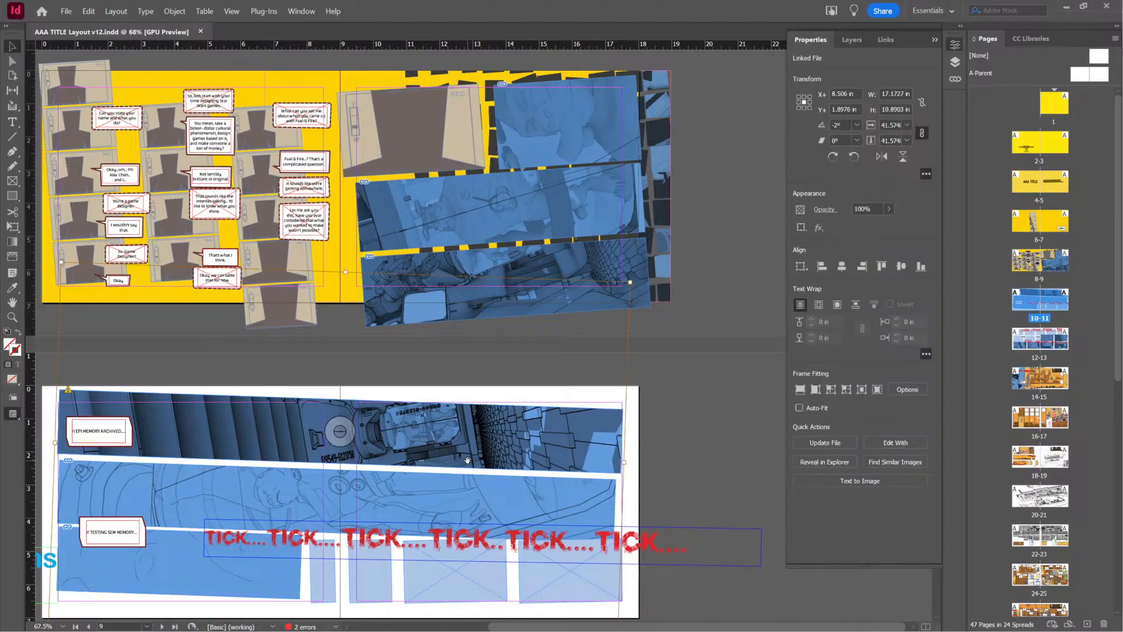
pyautogui.click(69, 391)
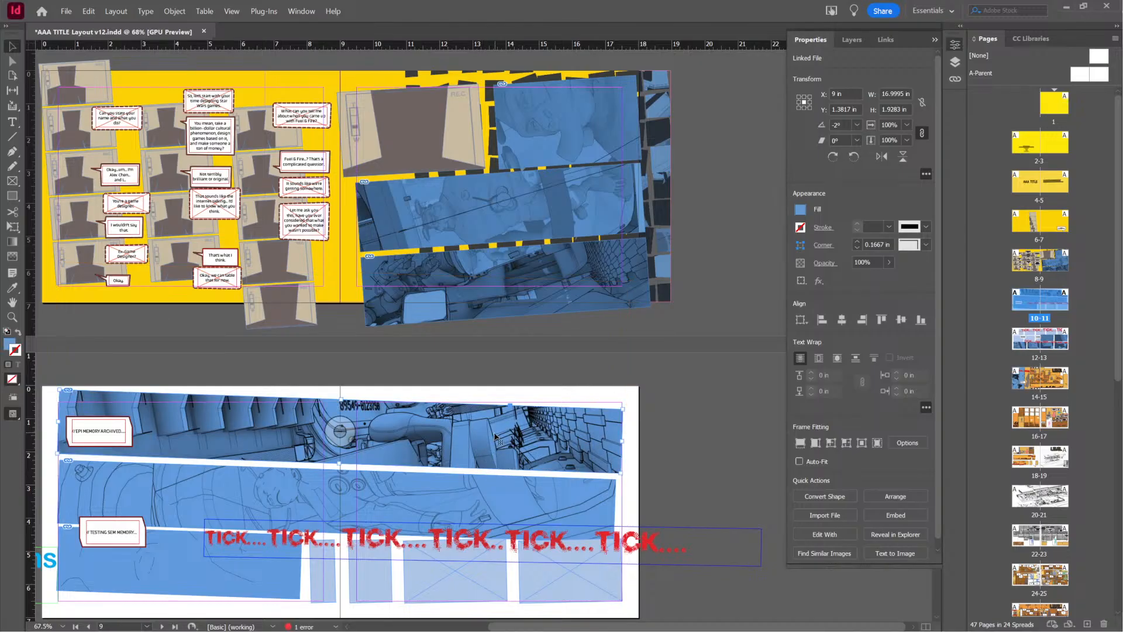
# Reposition the image inside the uppermost panel of pages 10-11 to about X 9.89 in, Y 0.26 in
pyautogui.click(340, 431)
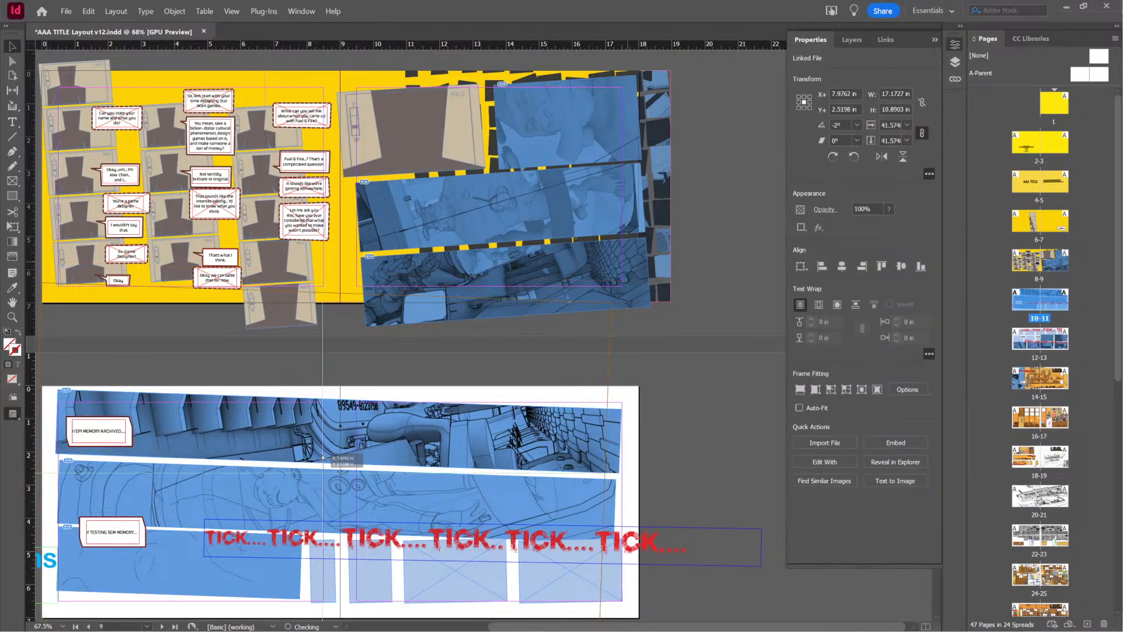
pyautogui.moveTo(323, 456); pyautogui.dragTo(369, 416)
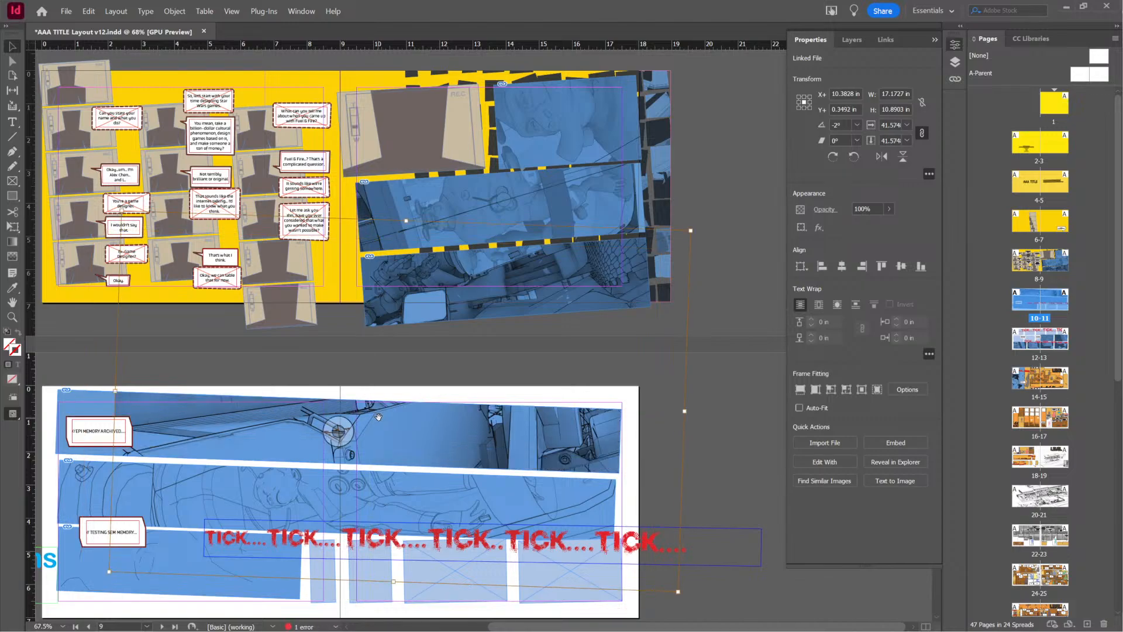
pyautogui.moveTo(340, 431); pyautogui.dragTo(324, 429)
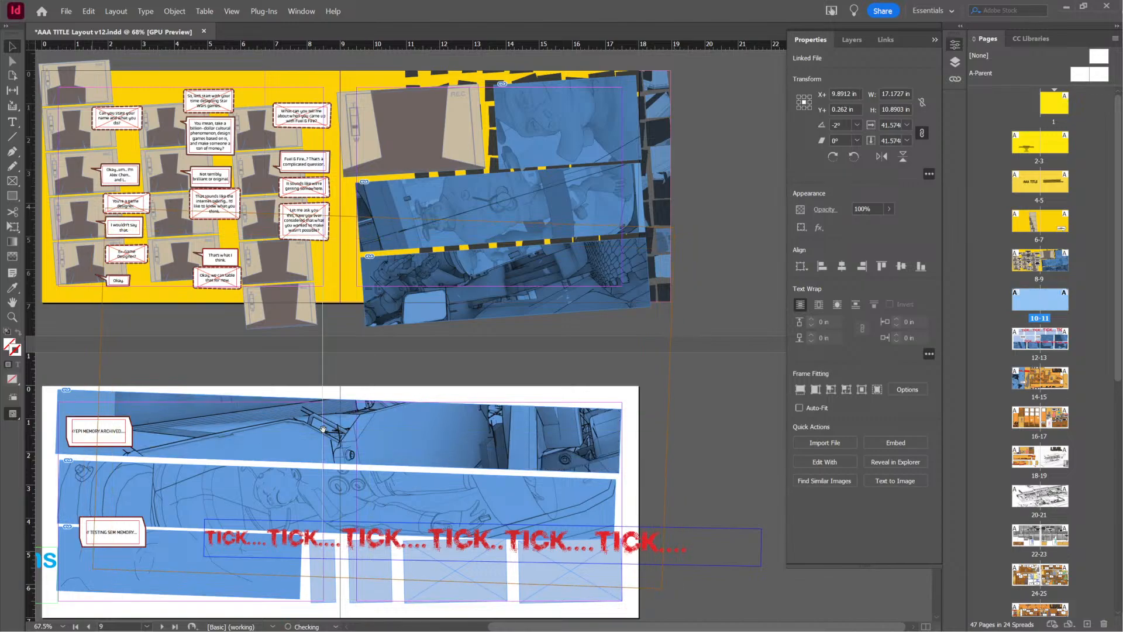
# Save the comic layout AAA TITLE Layout v12.indd and close it
pyautogui.hotkey('ctrl', 's')
pyautogui.click(694, 368)
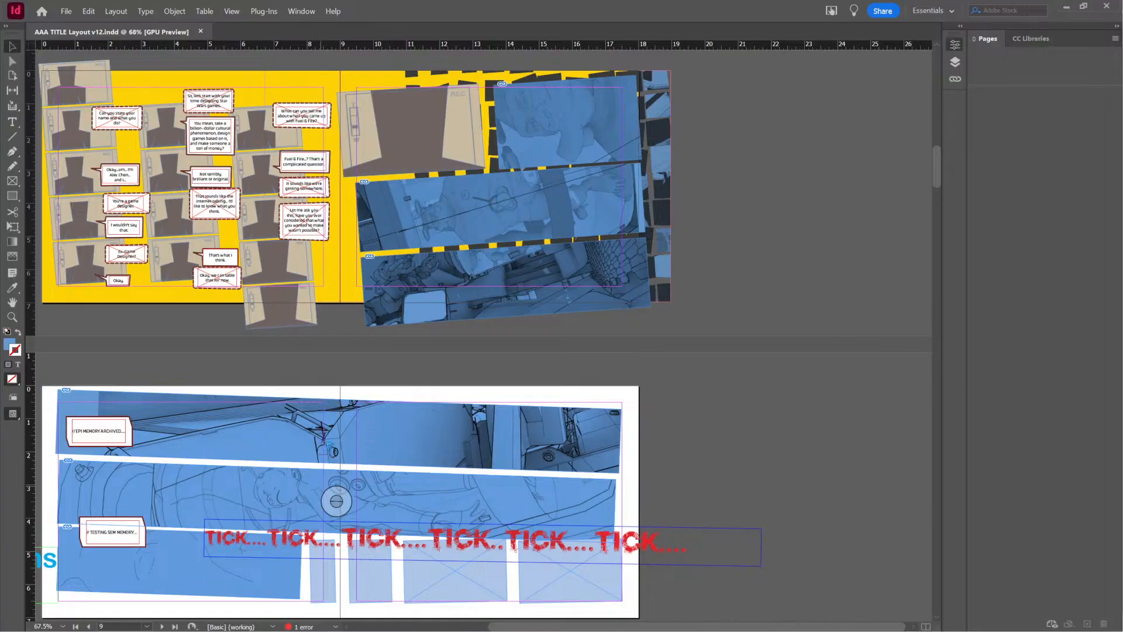
pyautogui.hotkey('ctrl', 'w')
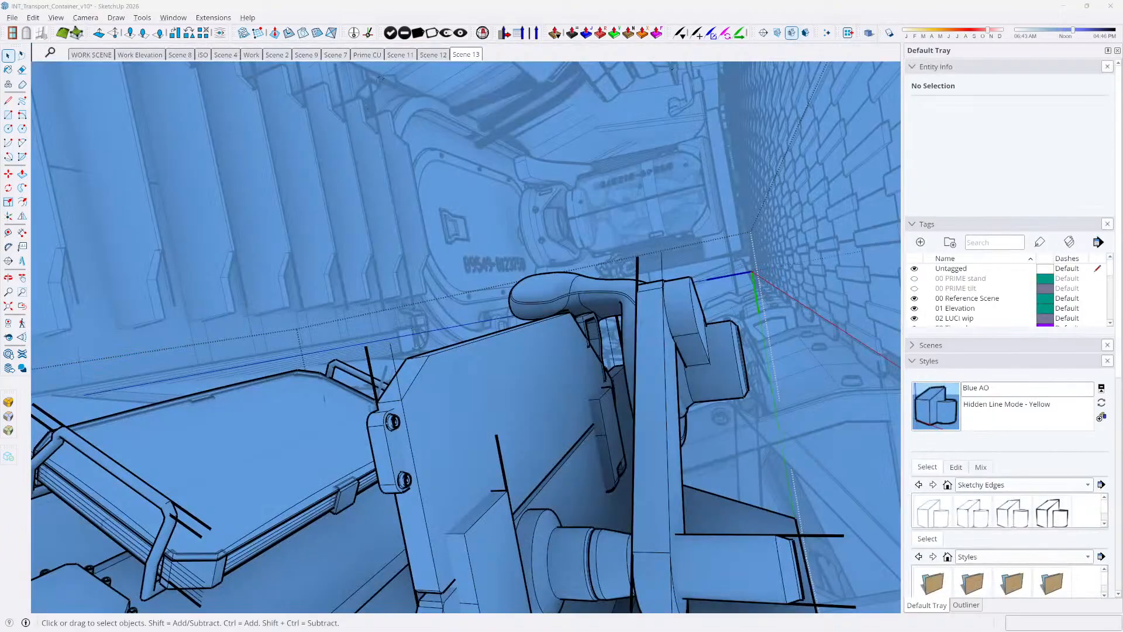
pyautogui.hotkey('alt', 'Tab')
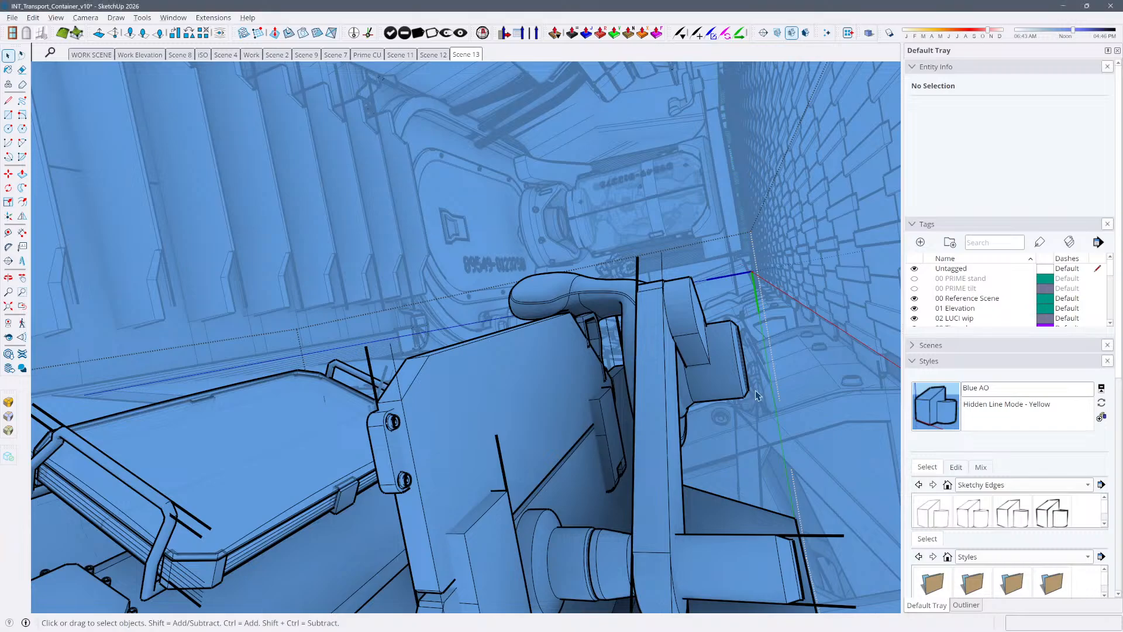
pyautogui.click(697, 305)
pyautogui.click(809, 267)
pyautogui.hotkey('alt', 'Tab')
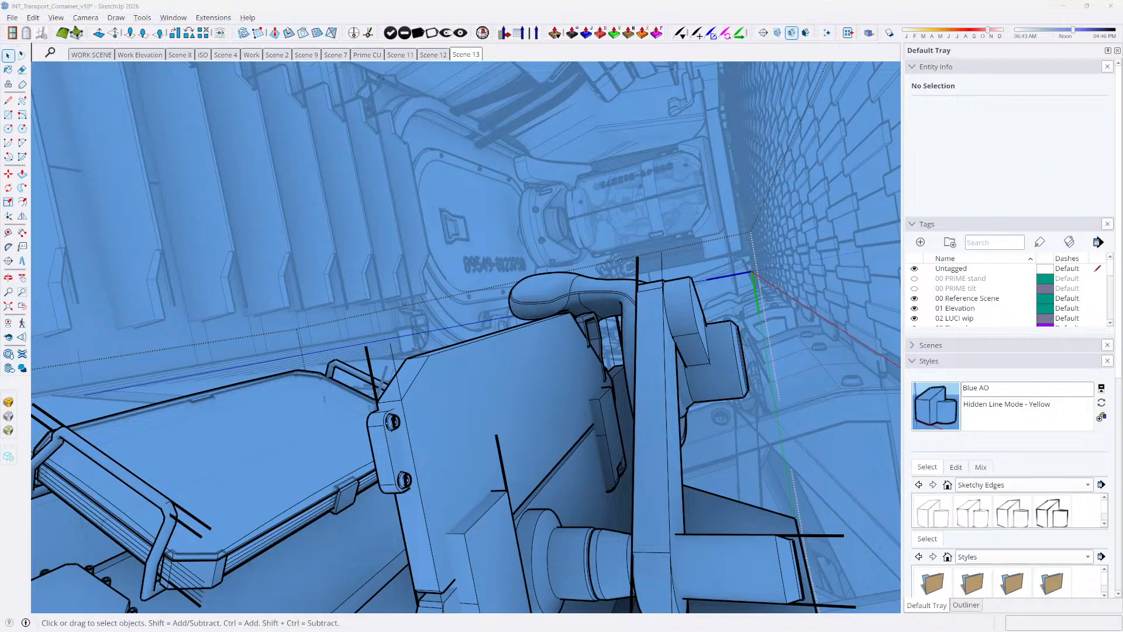
pyautogui.click(755, 11)
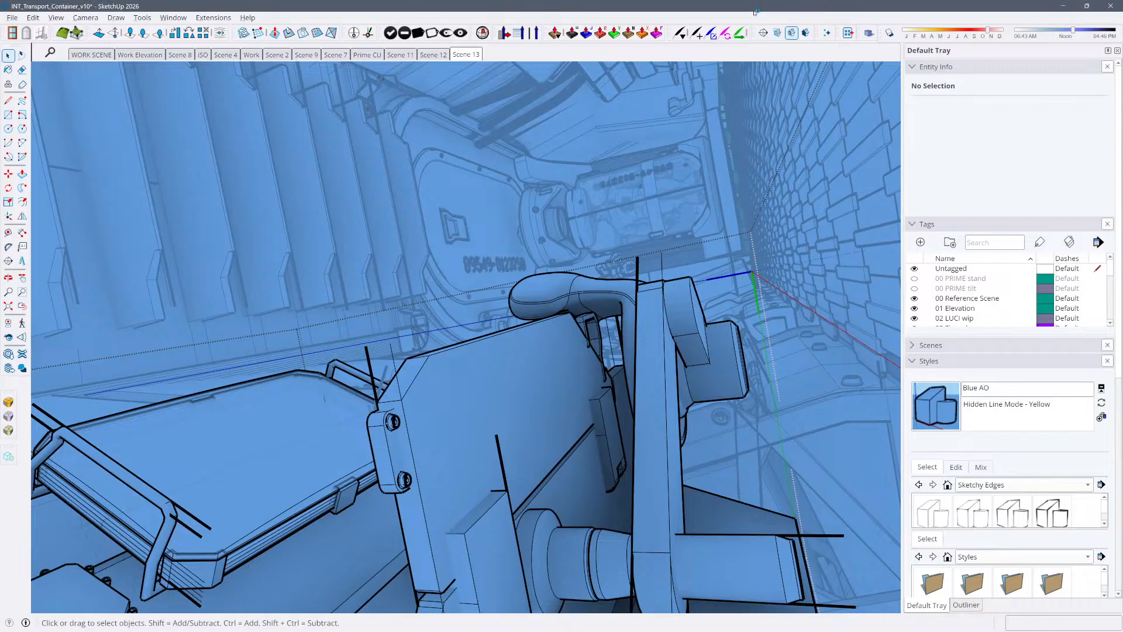
# Leave the Container component, clear the selection, and bring up Scene 4
pyautogui.click(800, 278)
pyautogui.click(656, 355)
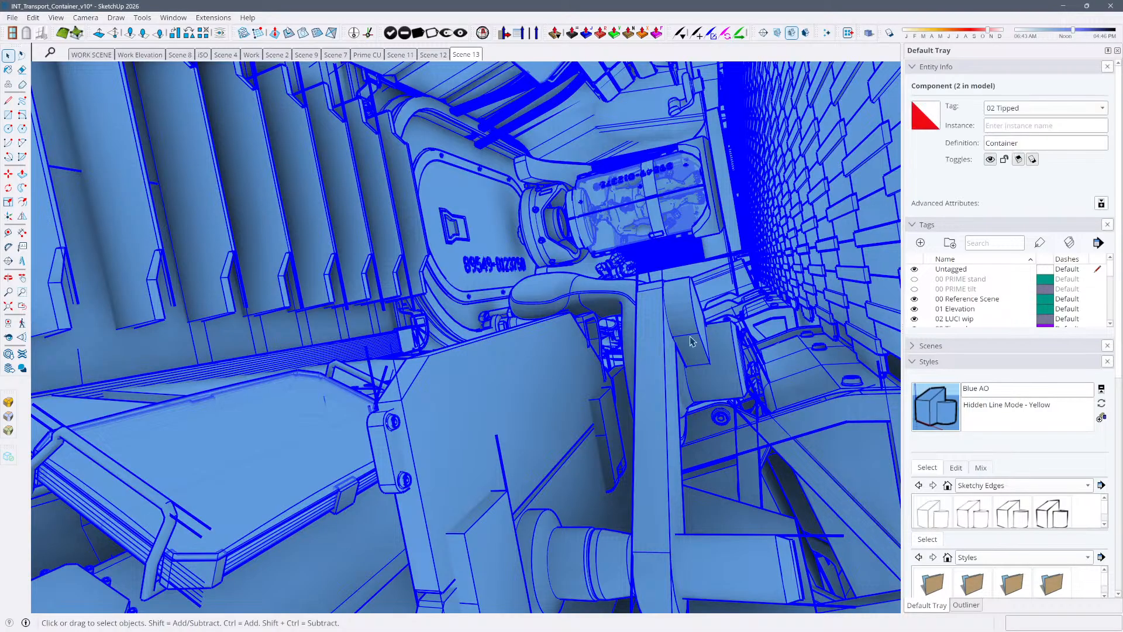
pyautogui.scroll(-10, 699, 339)
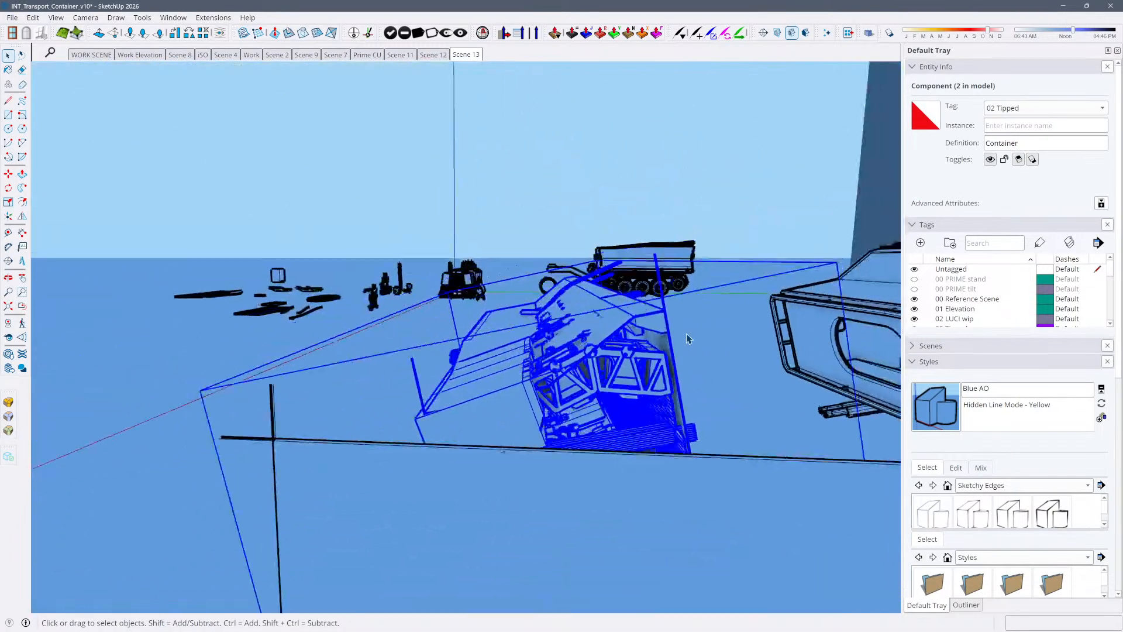
pyautogui.click(566, 348)
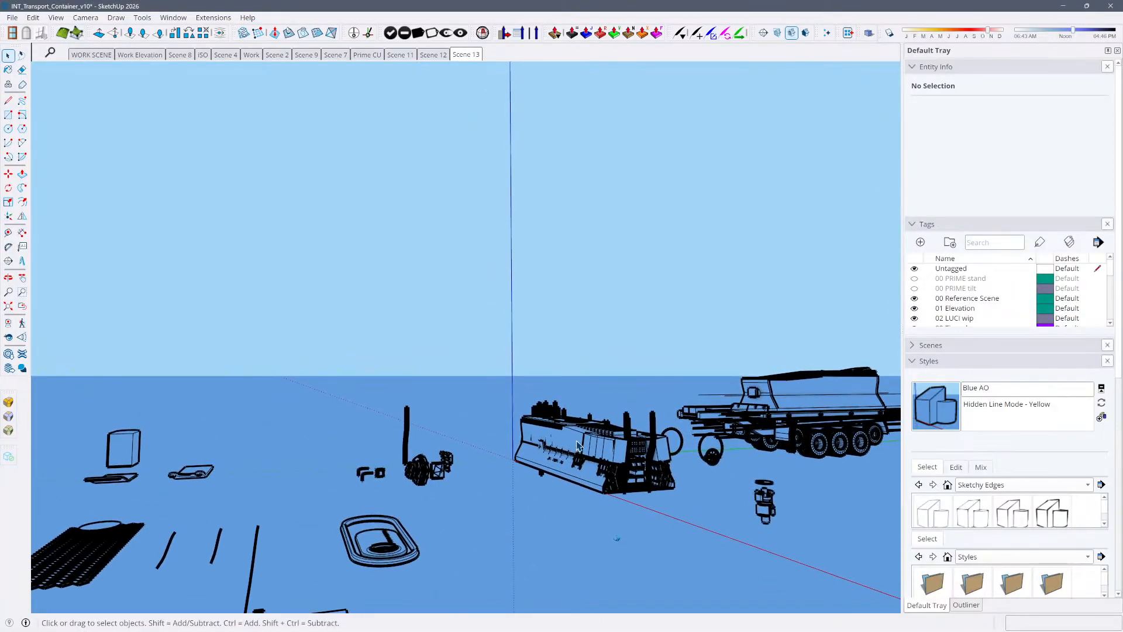
pyautogui.click(227, 55)
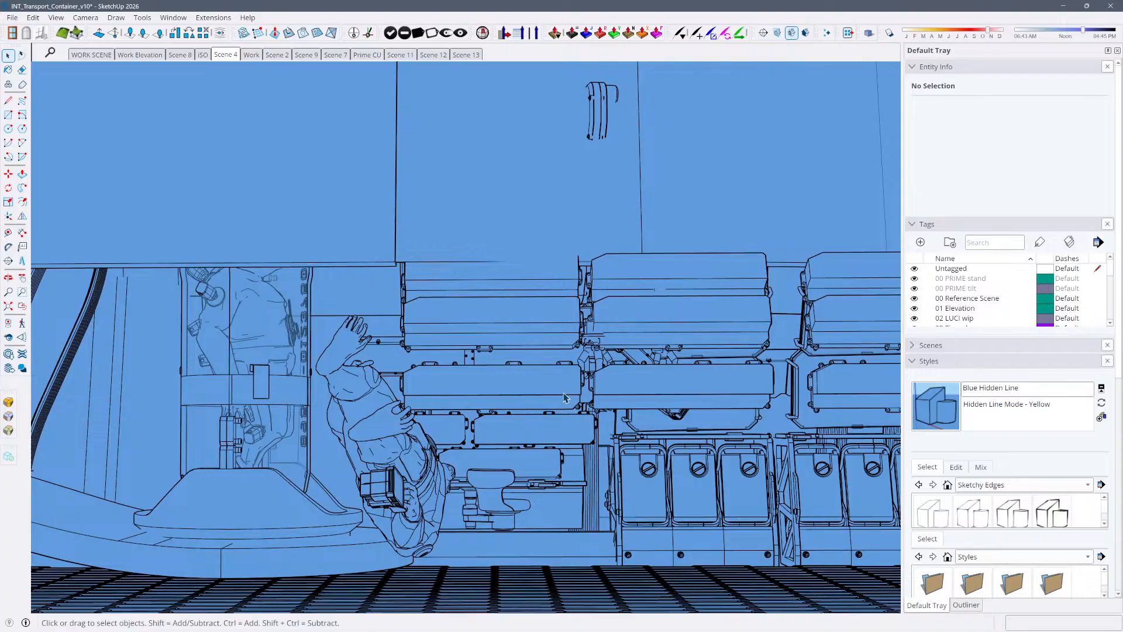
# Collapse the Styles settings, bring up Scene 8, and examine the transport container with nothing selected
pyautogui.click(564, 398)
pyautogui.moveTo(565, 398); pyautogui.dragTo(866, 477, button='middle')
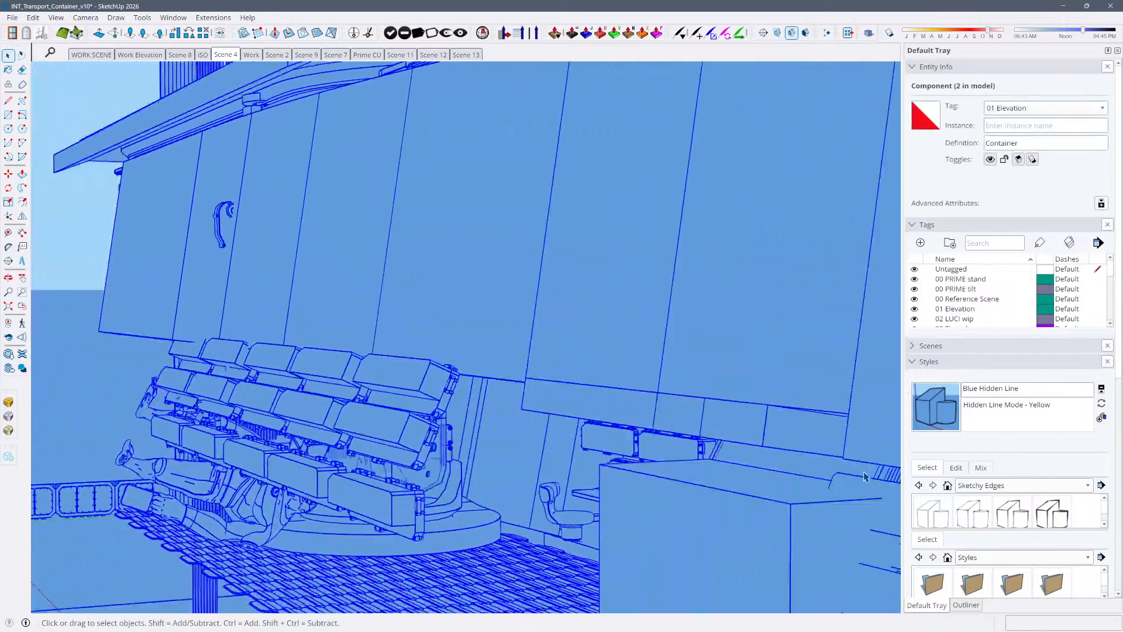
pyautogui.click(936, 364)
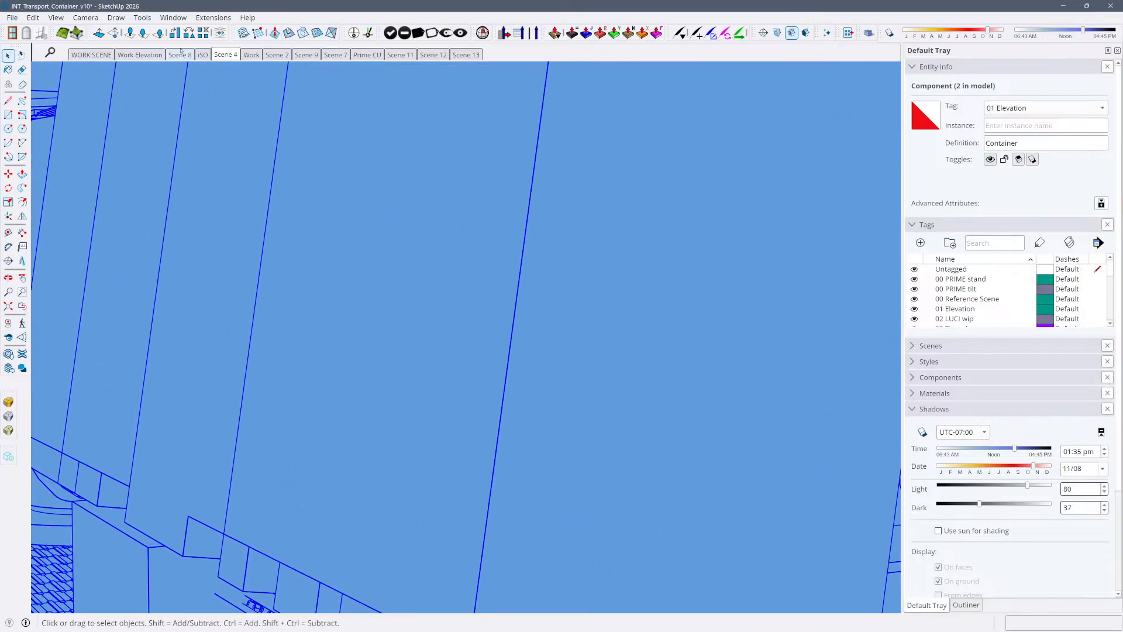
pyautogui.click(180, 55)
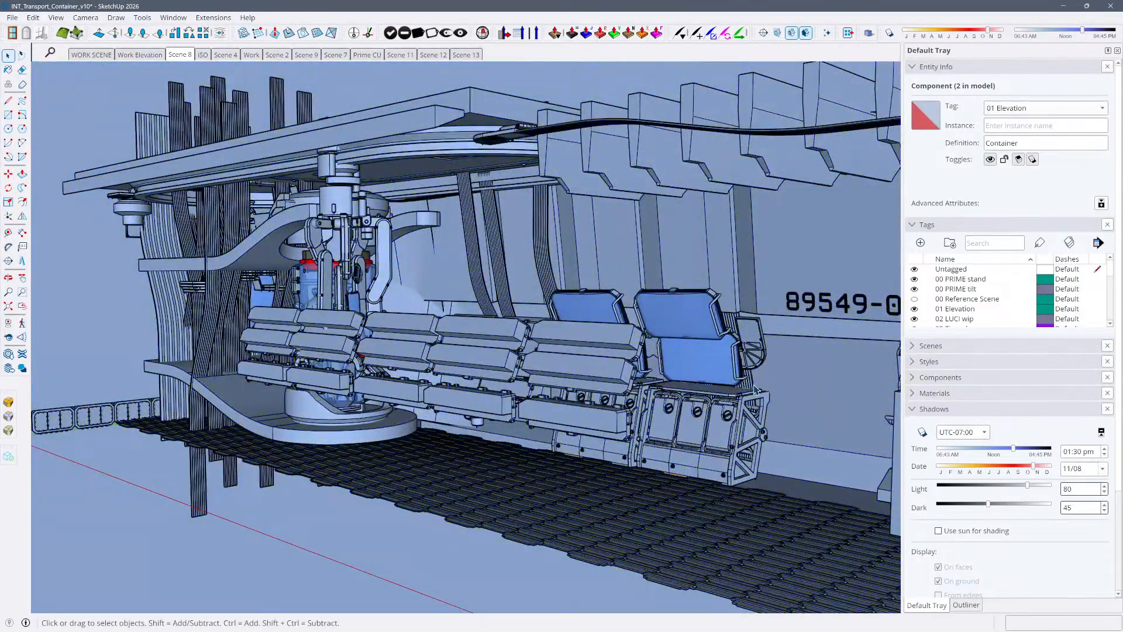
pyautogui.click(755, 390)
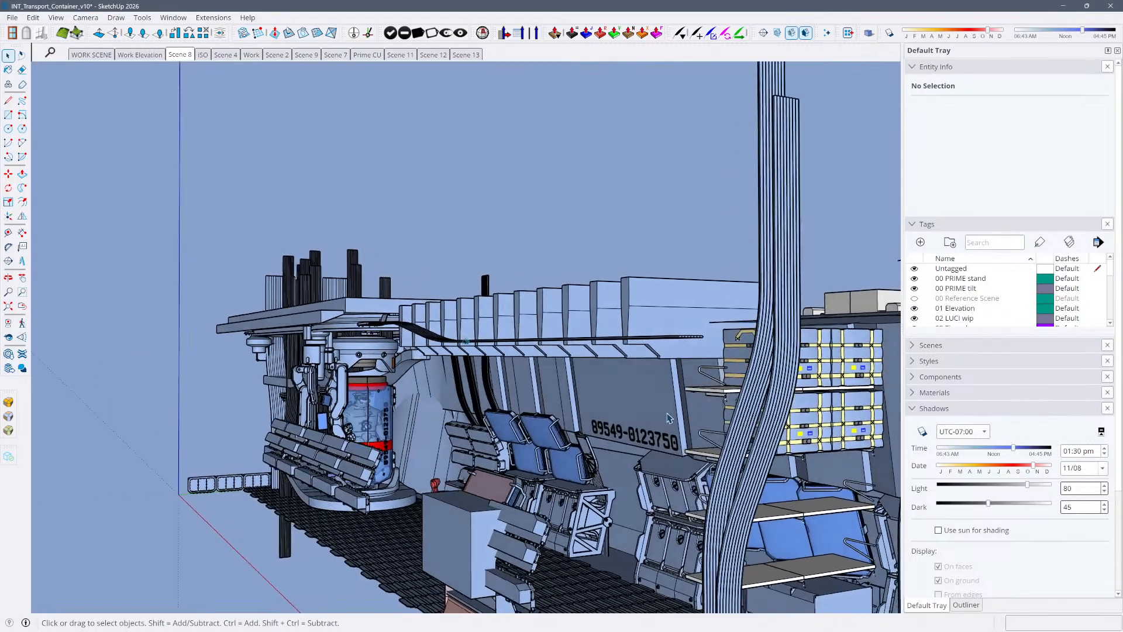
pyautogui.click(458, 55)
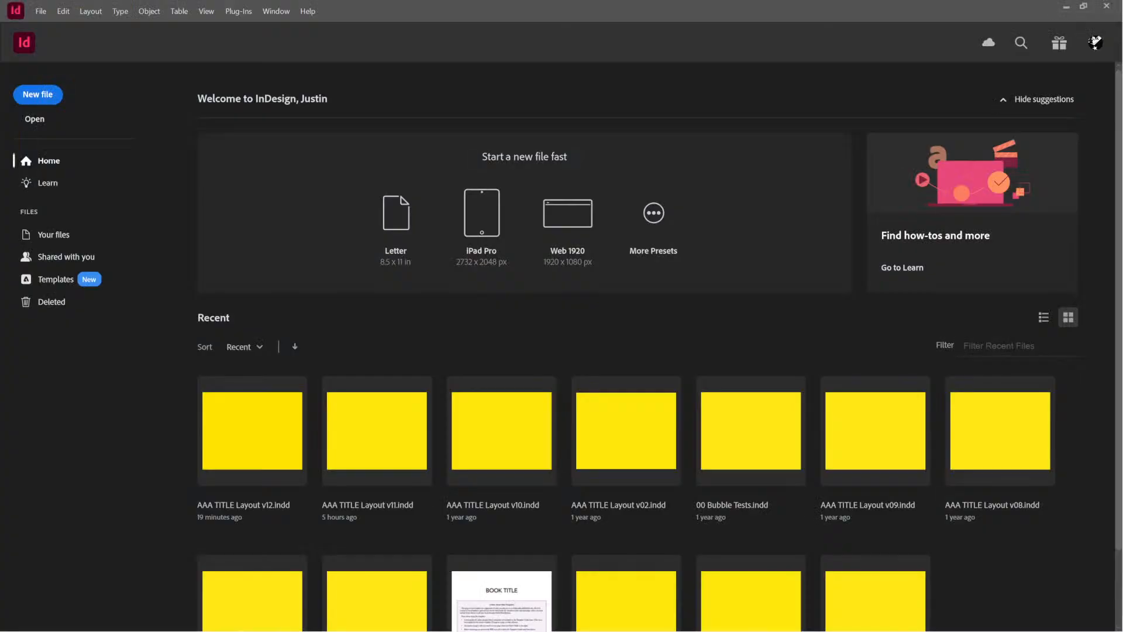
# Switch to InDesign, reopen the recent file AAA TITLE Layout v12.indd, and dismiss the missing-links notice
pyautogui.click(232, 416)
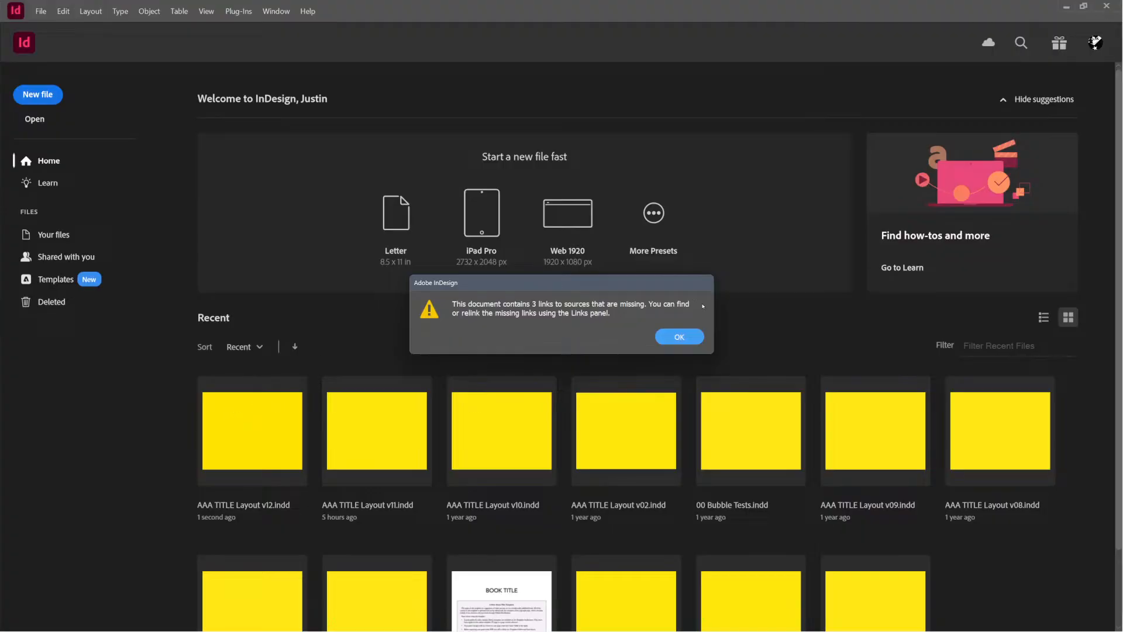
pyautogui.click(679, 337)
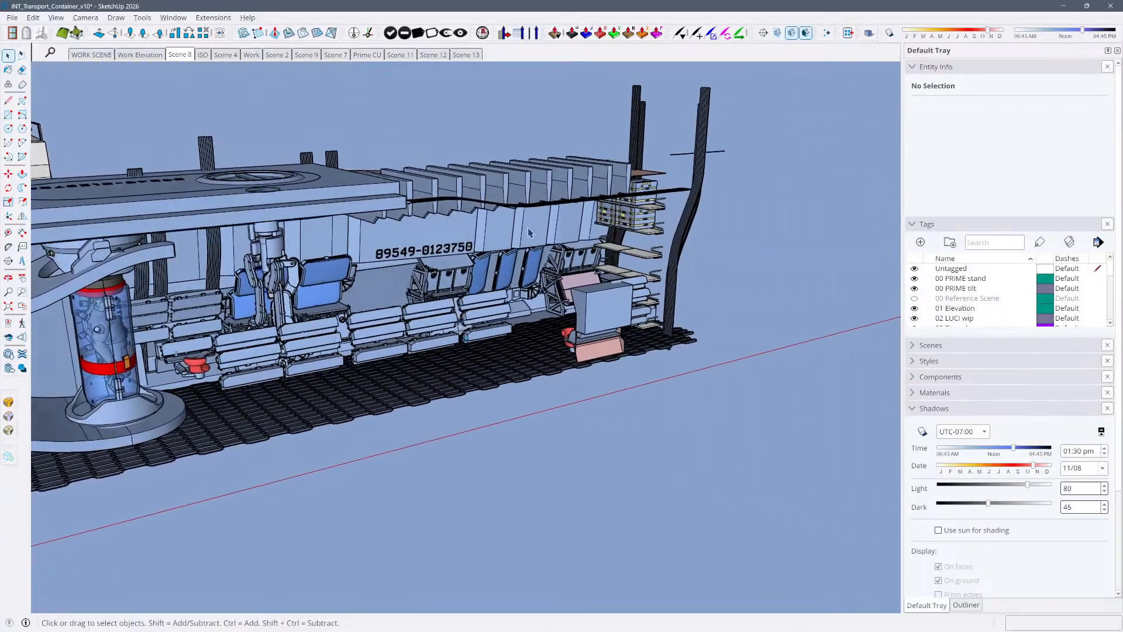
# View the Container component among the other models in SketchUp, and browse the comic spreads past pages 10-11 in InDesign
pyautogui.click(429, 344)
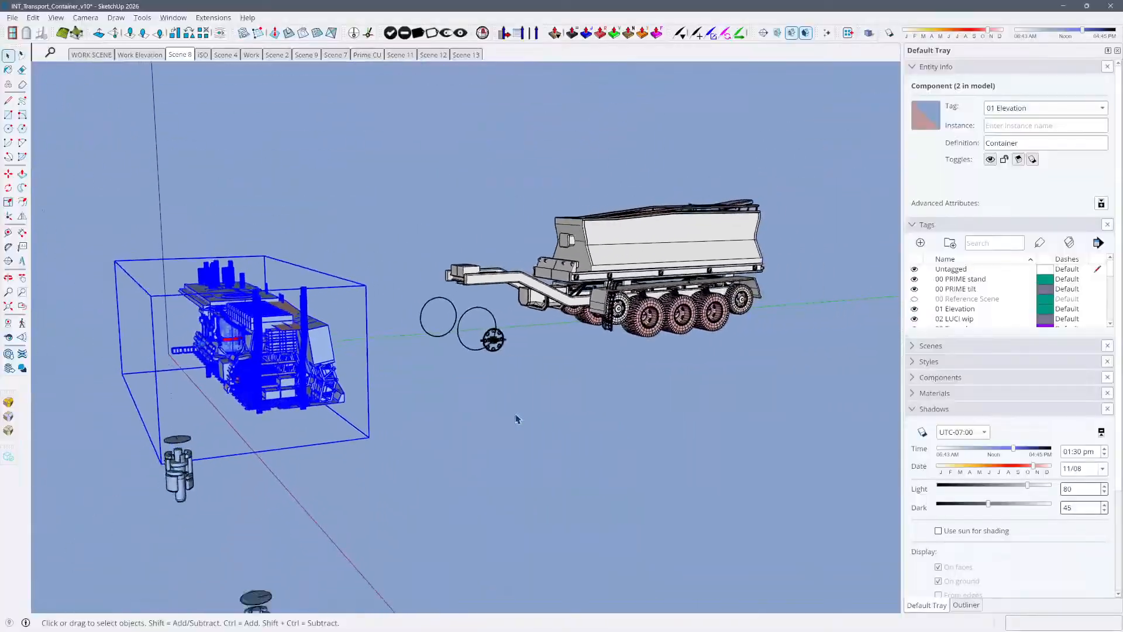
pyautogui.click(431, 409)
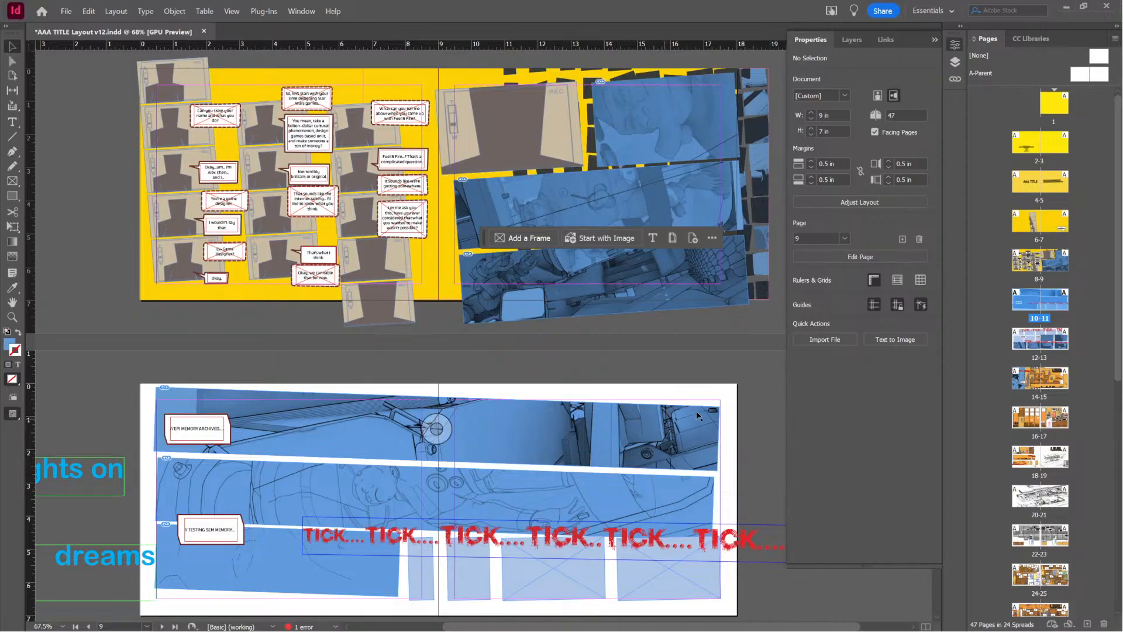
pyautogui.scroll(-1, 481, 366)
pyautogui.scroll(-1, 481, 366)
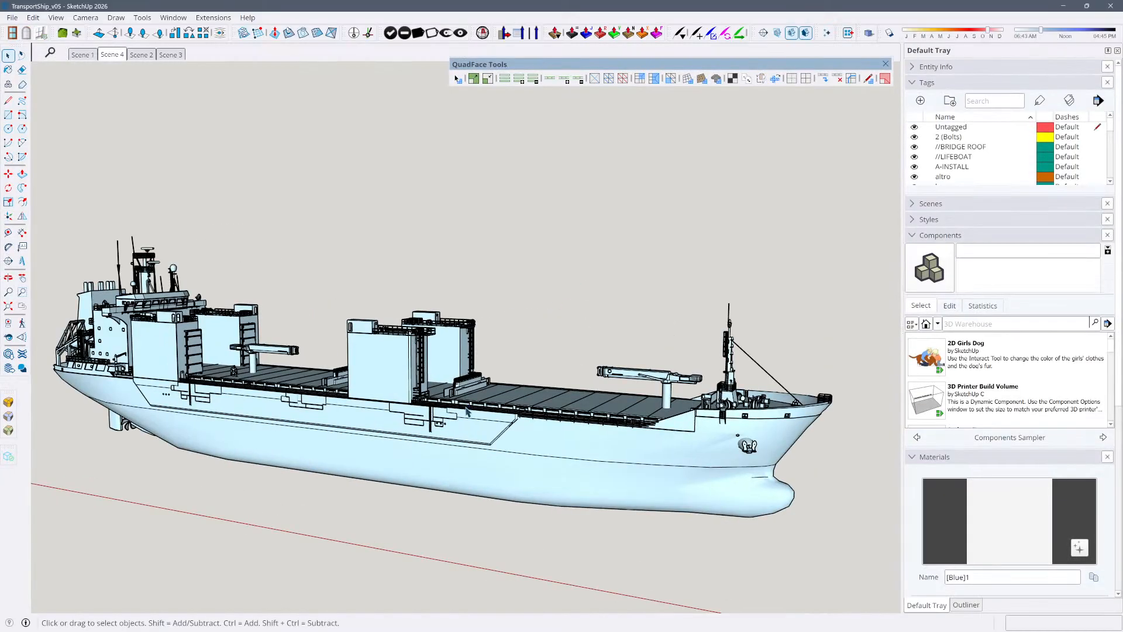
# In the TransportShip_v05 model, reverse the red back face on the small railed deck structure beside the tower, and leave its component
pyautogui.click(476, 440)
pyautogui.moveTo(477, 440); pyautogui.dragTo(483, 431, button='middle')
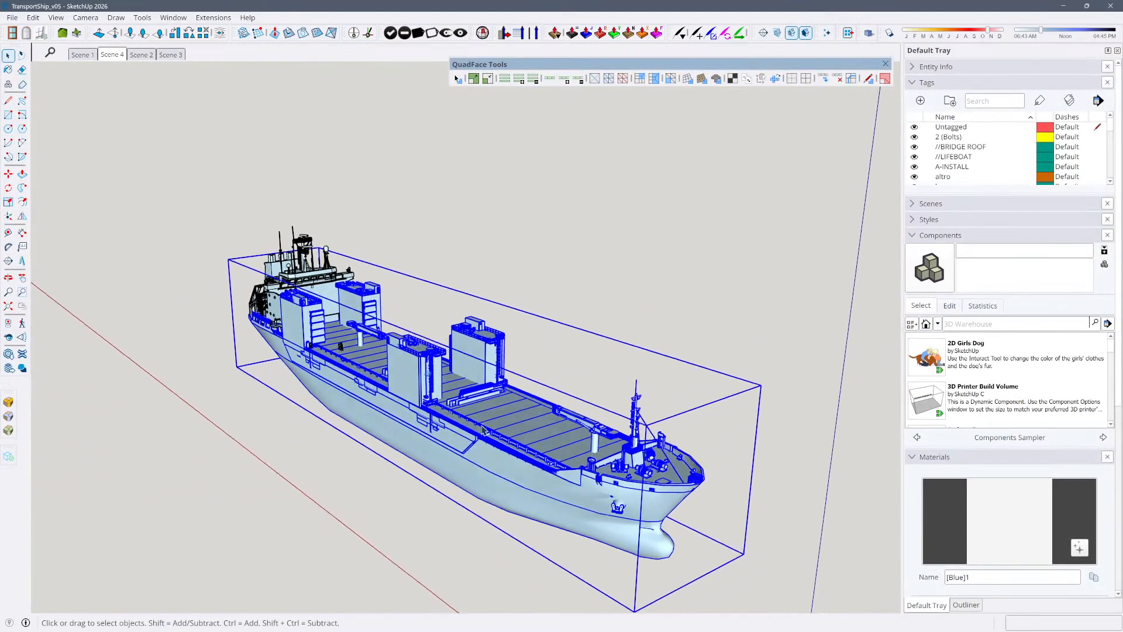
pyautogui.click(415, 233)
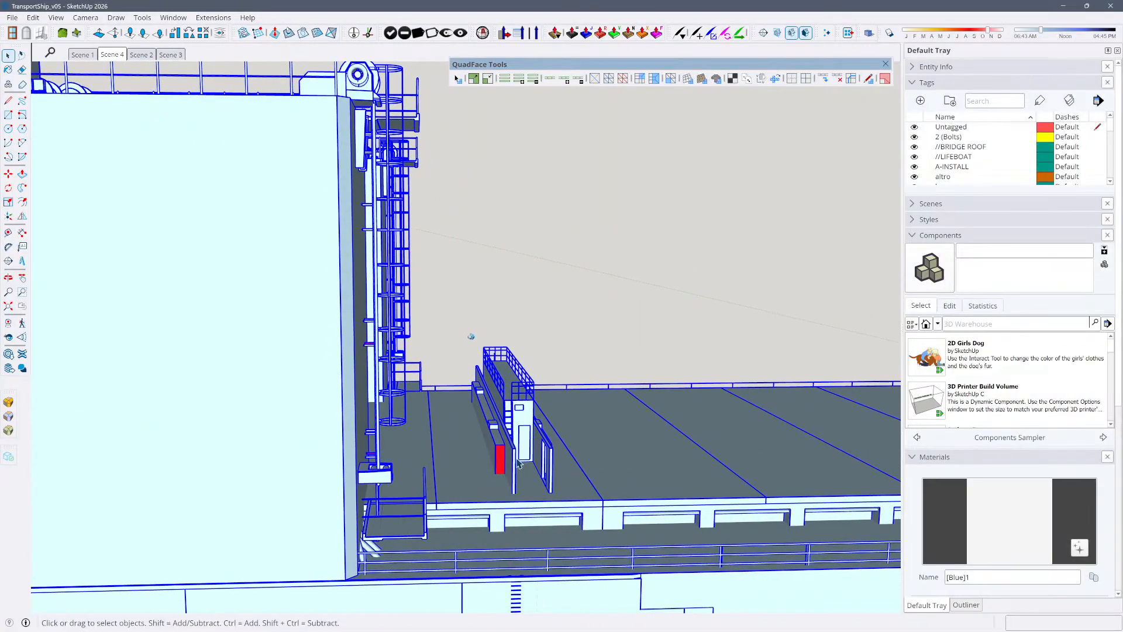
pyautogui.hotkey('shift', 'f')
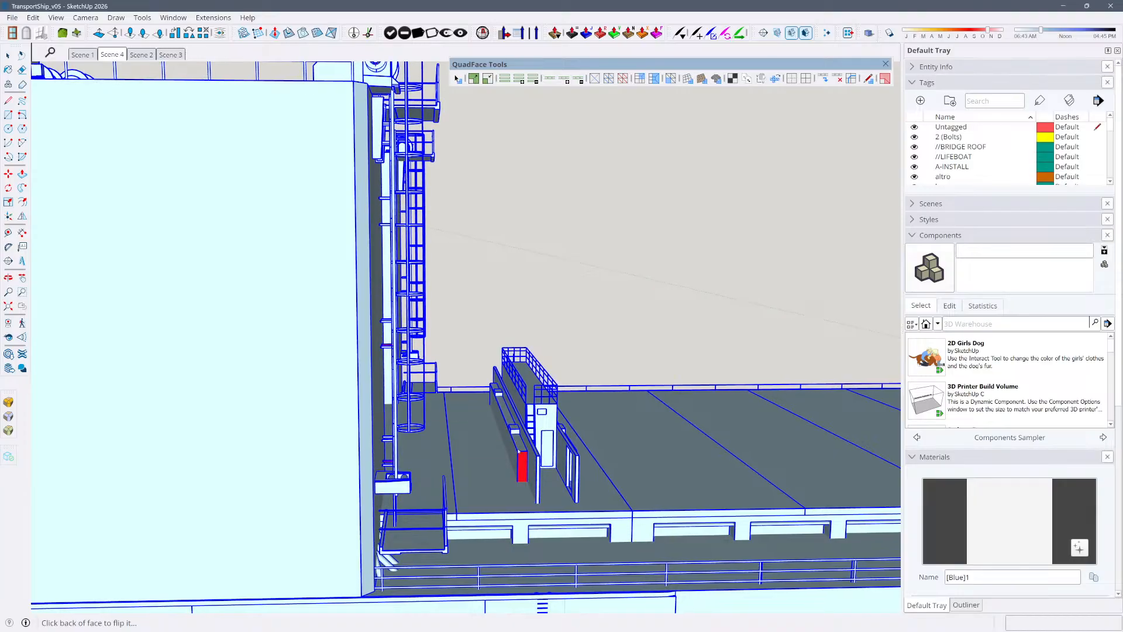
pyautogui.press('space')
pyautogui.doubleClick(523, 470)
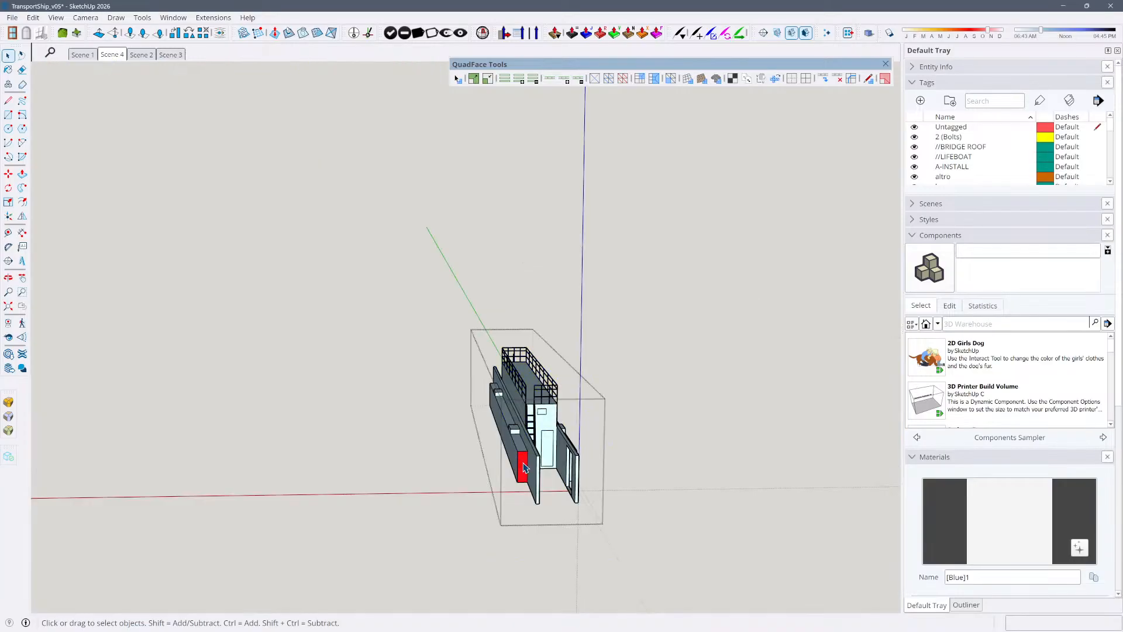
pyautogui.press('f')
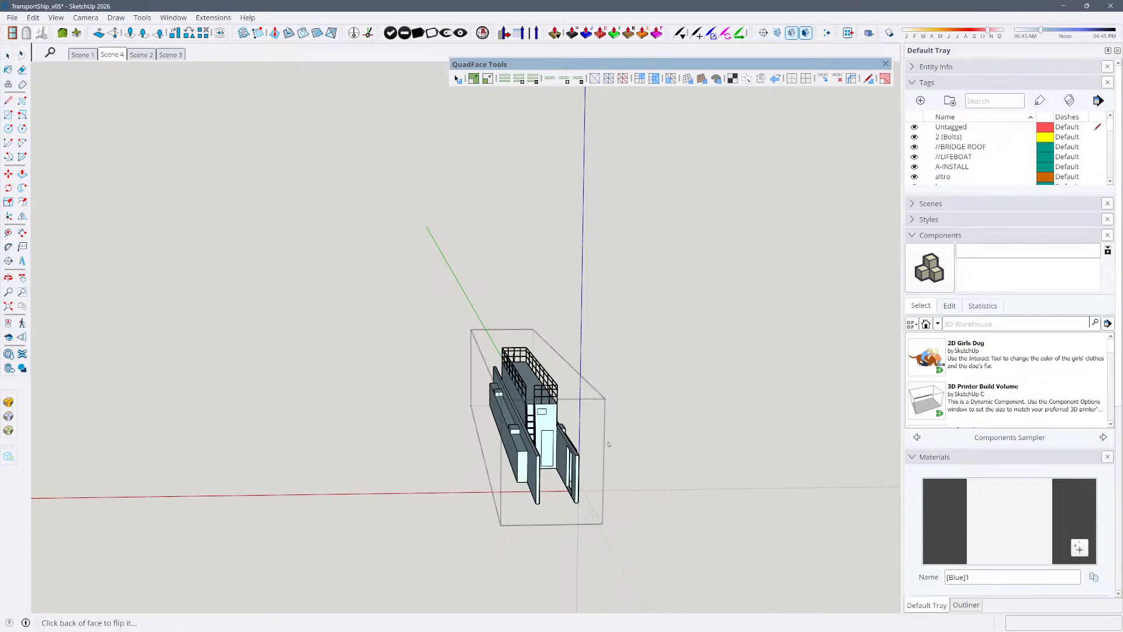
pyautogui.moveTo(666, 425); pyautogui.dragTo(632, 409, button='middle')
pyautogui.press('space')
pyautogui.click(632, 407)
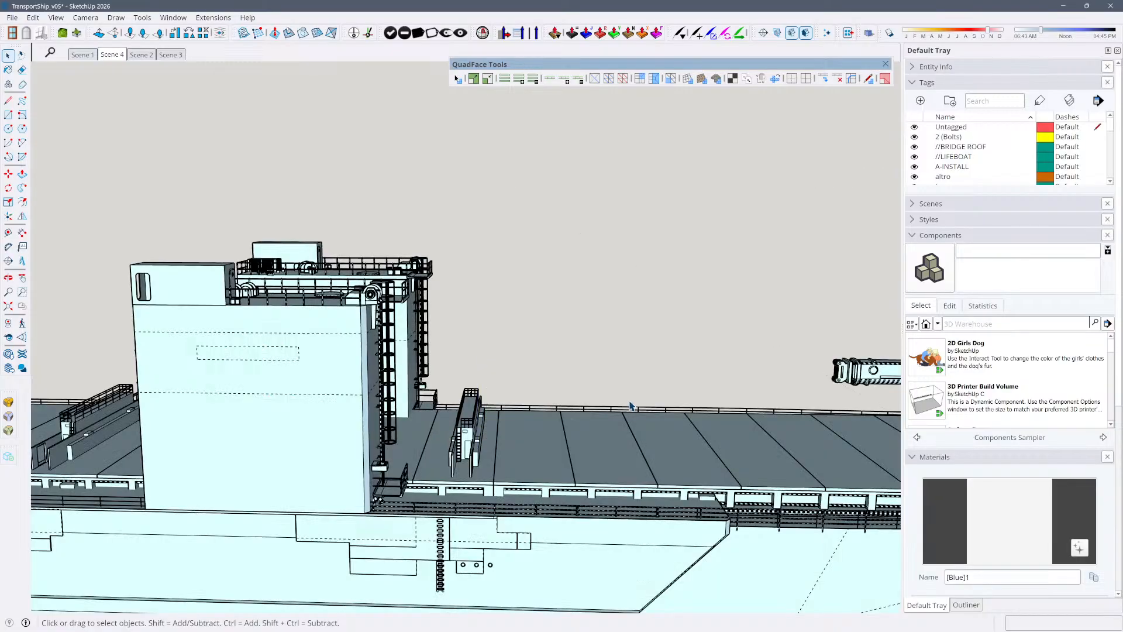
# Inspect the ship's hull, deck towers and bridge up close, and dismiss the floating QuadFace Tools set
pyautogui.scroll(-5, 520, 288)
pyautogui.moveTo(520, 288); pyautogui.dragTo(480, 295, button='middle')
pyautogui.scroll(5, 479, 299)
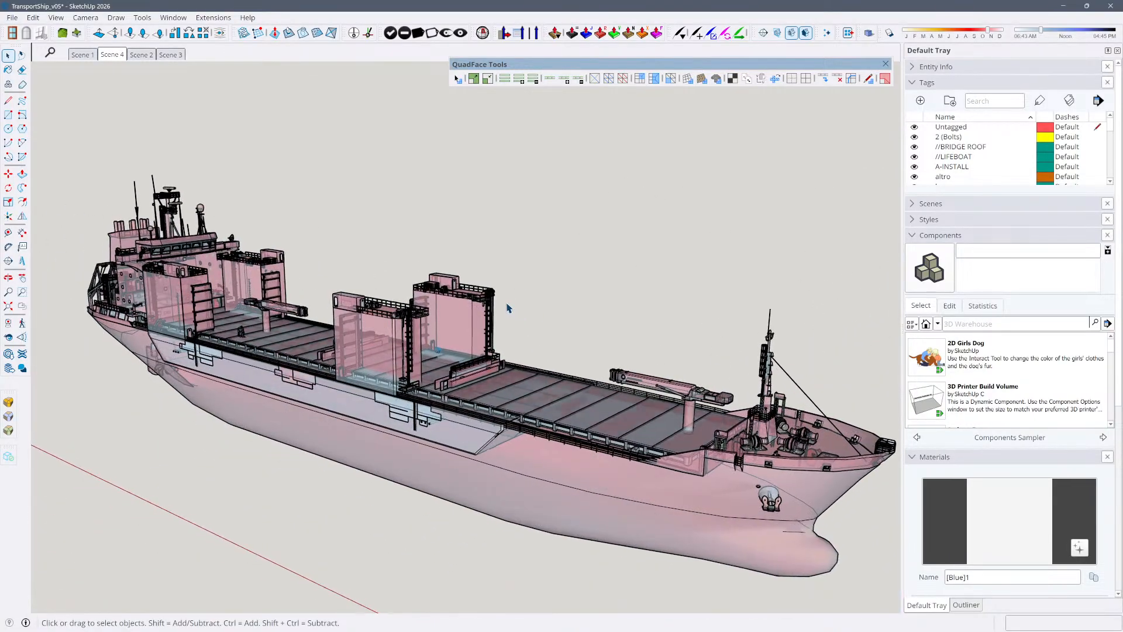
pyautogui.scroll(5, 542, 291)
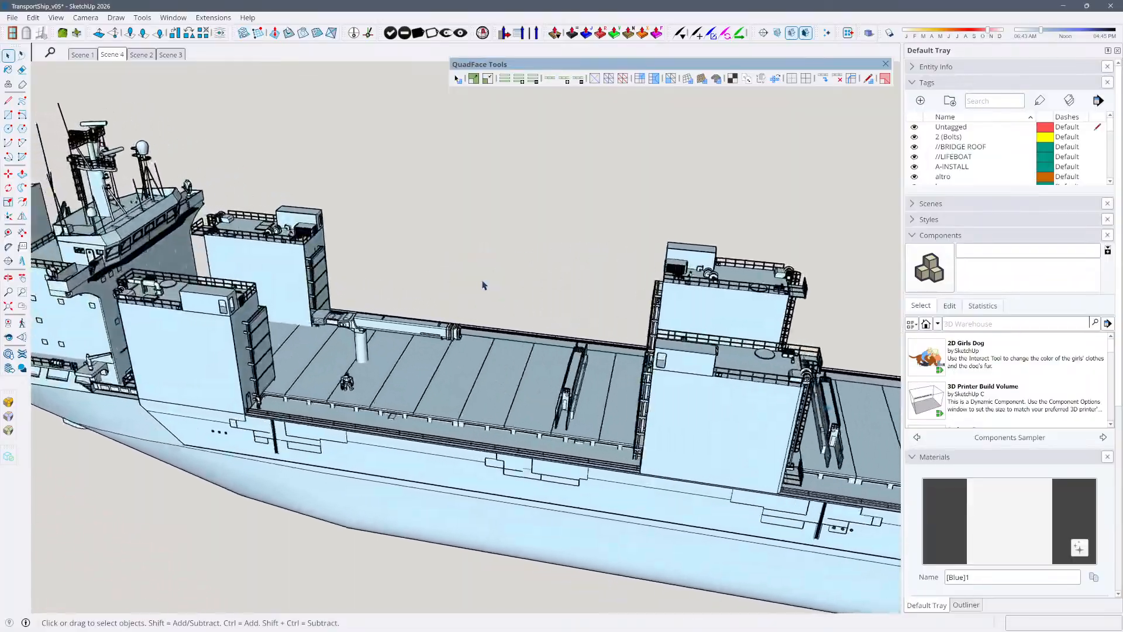
pyautogui.moveTo(377, 243)
pyautogui.mouseDown(button='middle')
pyautogui.moveTo(339, 235)
pyautogui.moveTo(363, 230)
pyautogui.mouseUp(button='middle')
pyautogui.scroll(6, 362, 229)
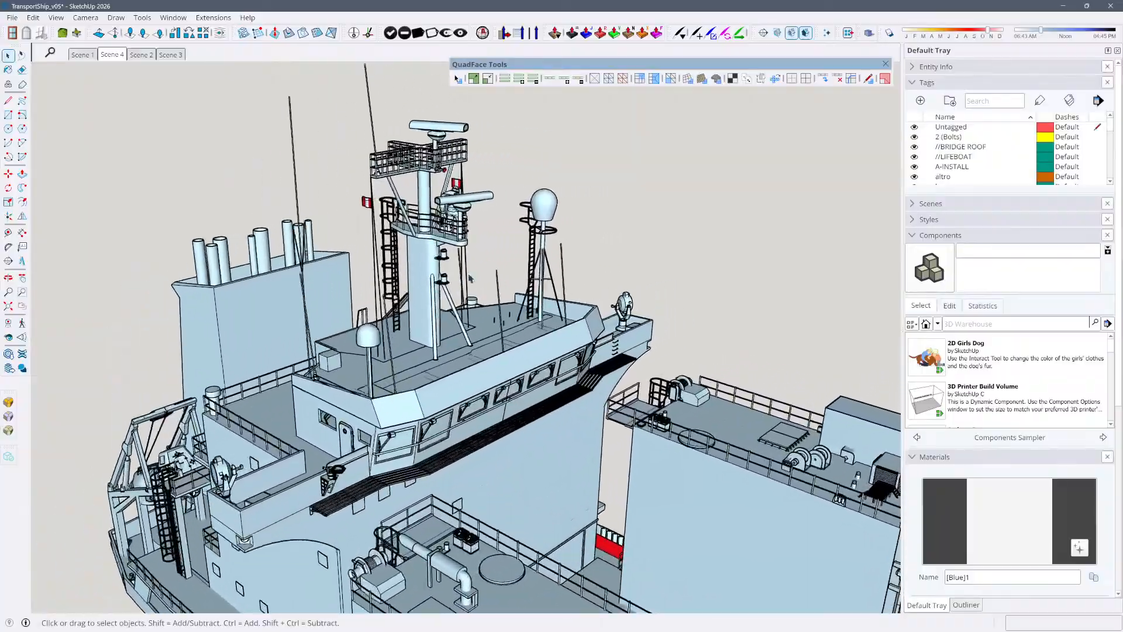
pyautogui.moveTo(447, 320); pyautogui.dragTo(396, 341, button='middle')
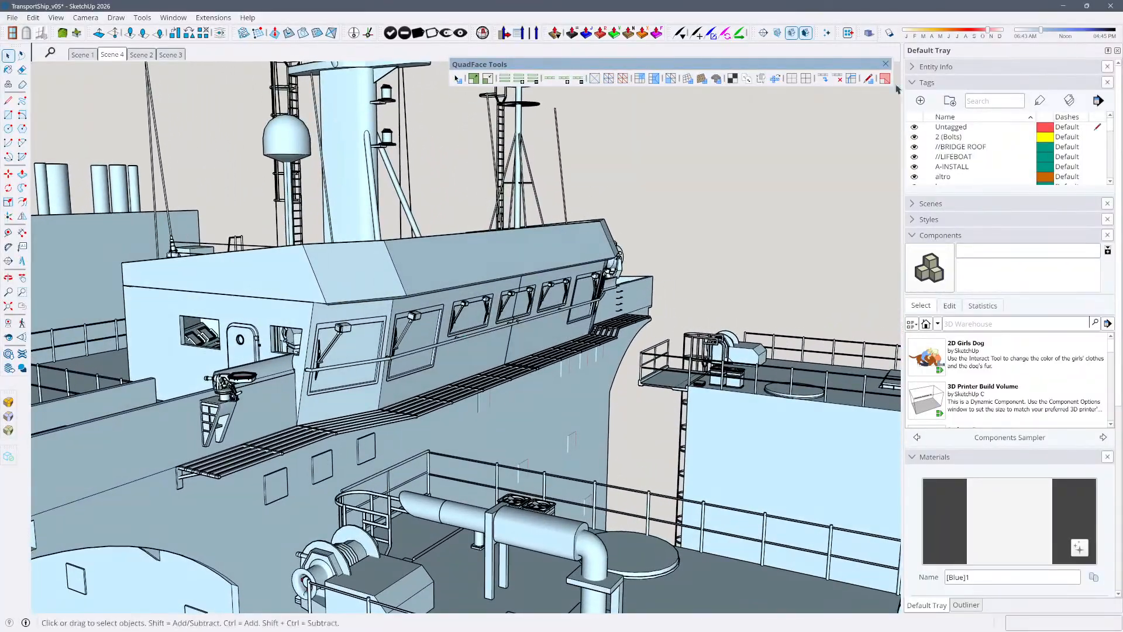
pyautogui.click(886, 64)
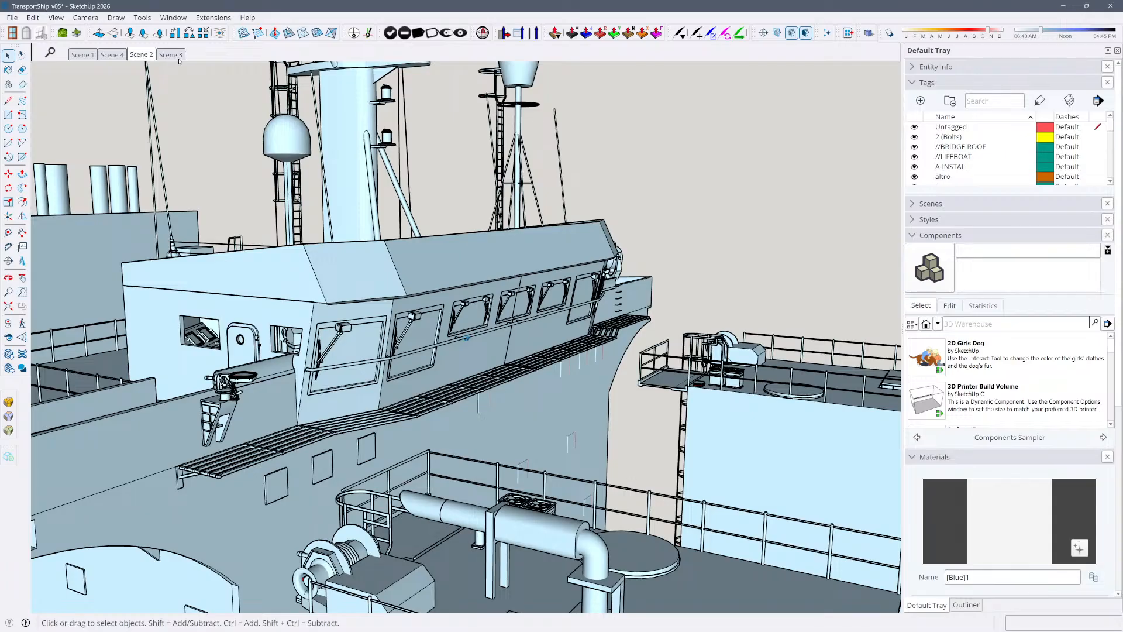
# Review the ship's saved views in the order Scene 3, Scene 2, Scene 4 and Scene 1
pyautogui.click(172, 55)
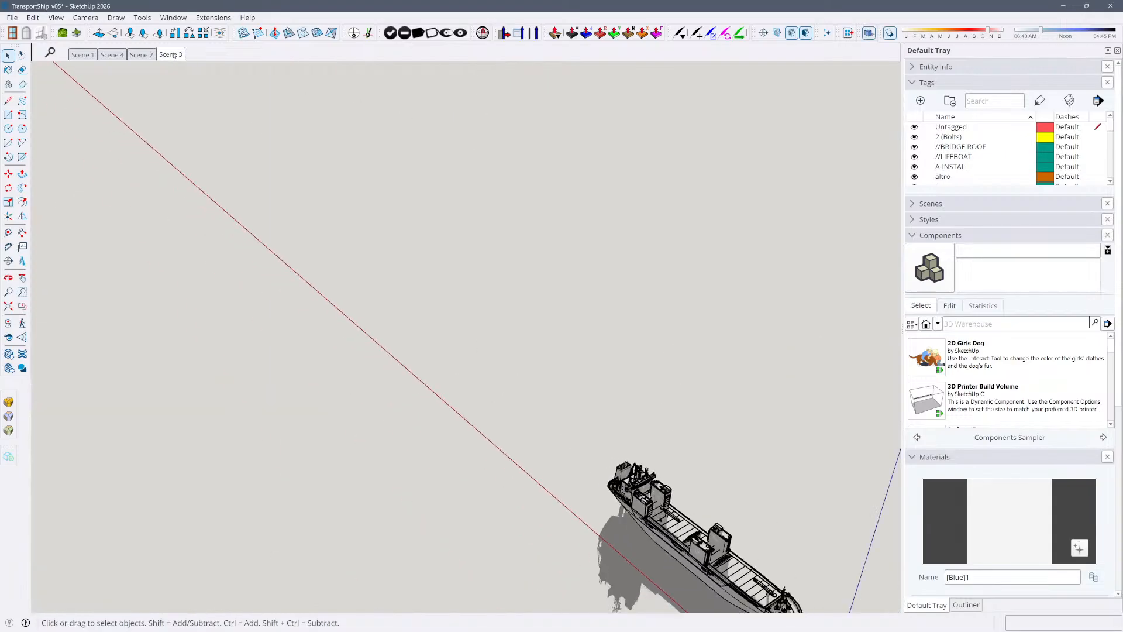
pyautogui.click(139, 54)
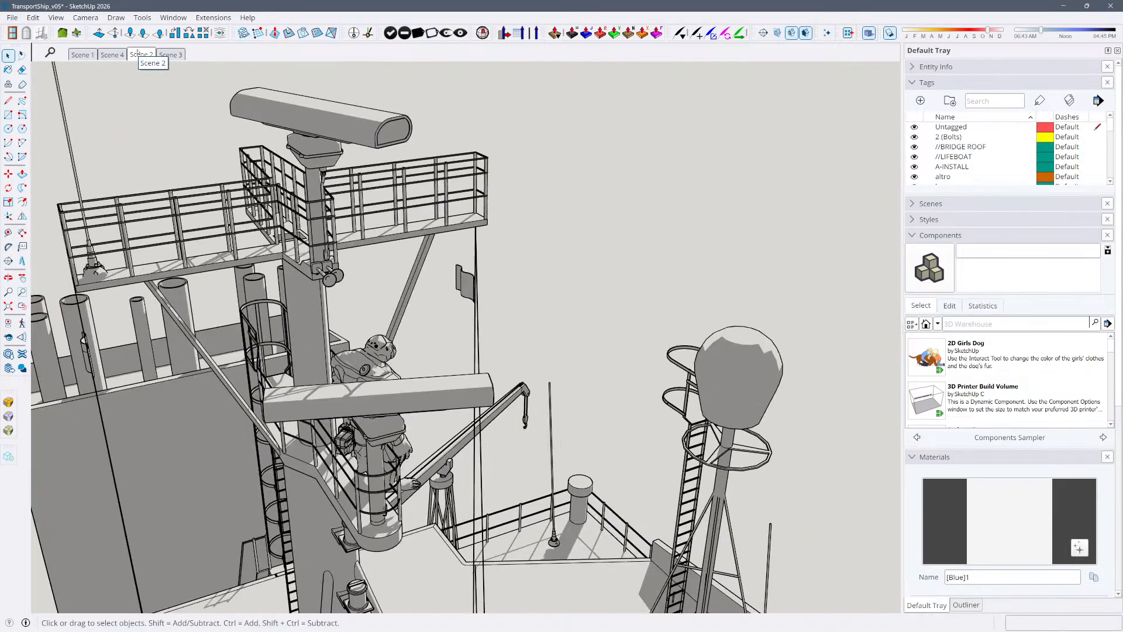
pyautogui.click(113, 54)
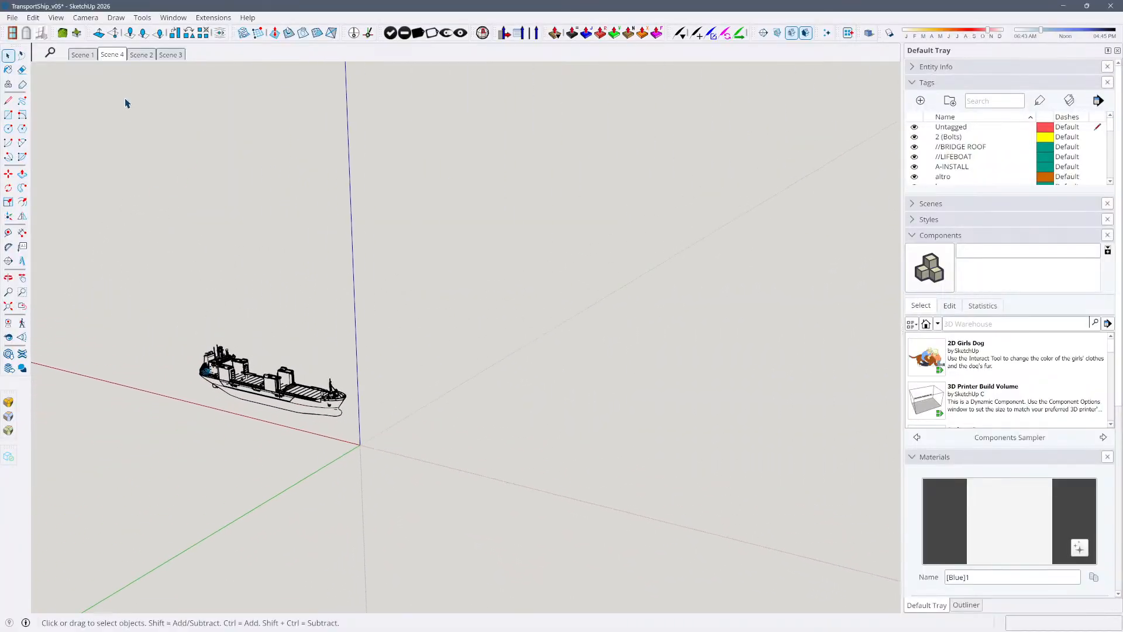
pyautogui.click(82, 55)
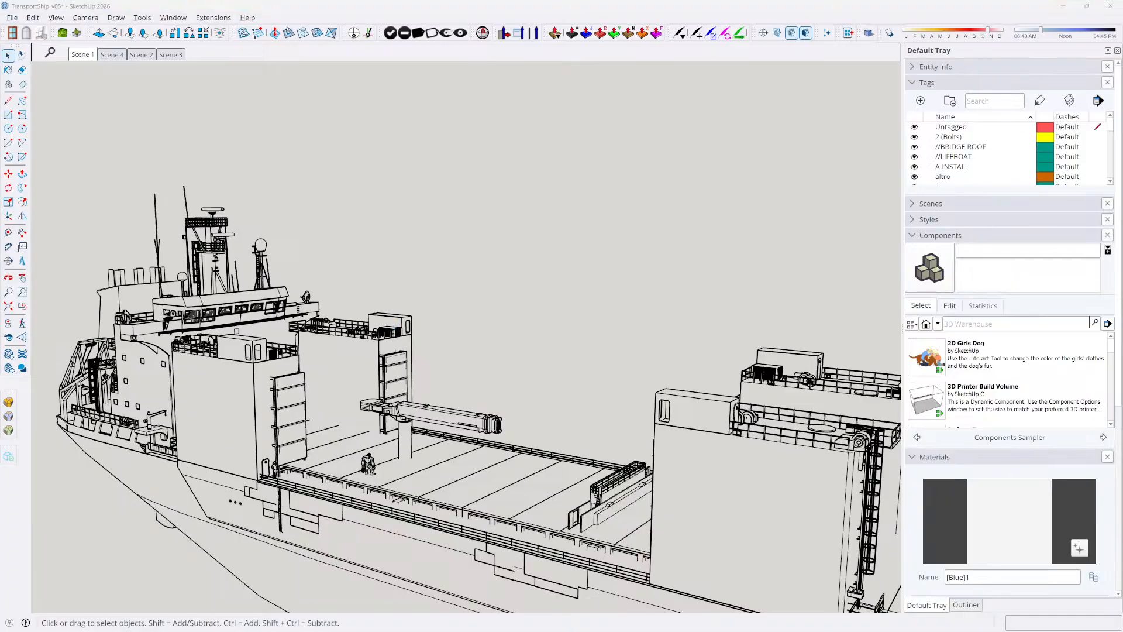
# Switch to the INT_Transport_Container_v10 model, bring up Scene 13, and look over the container, trailers and backdrop image from outside
pyautogui.hotkey('alt', 'Tab')
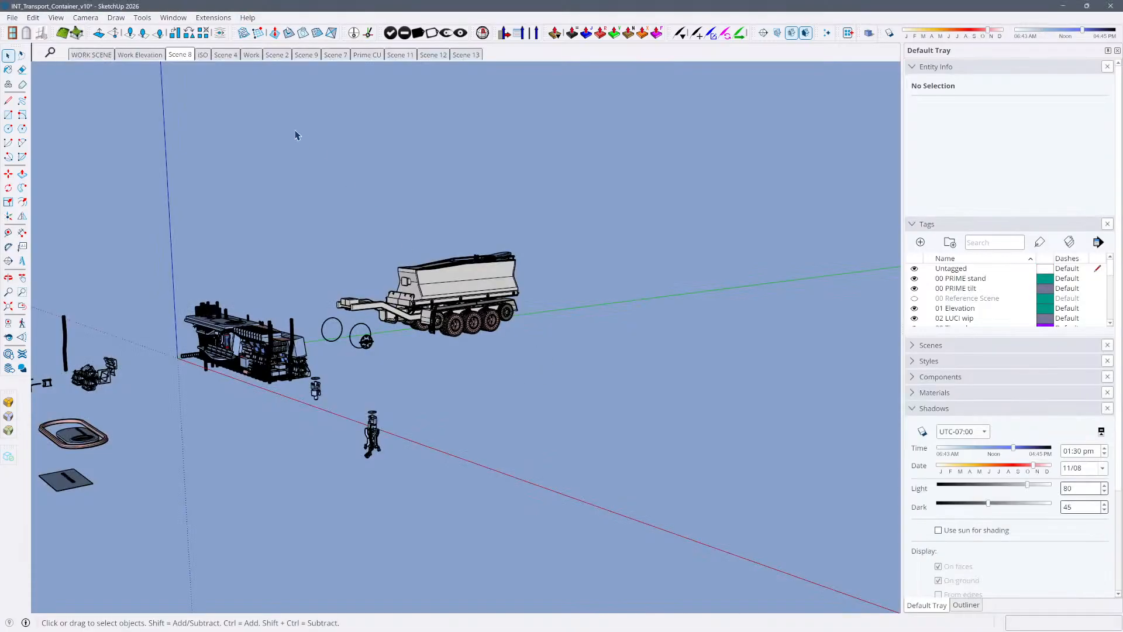
pyautogui.scroll(-10, 572, 334)
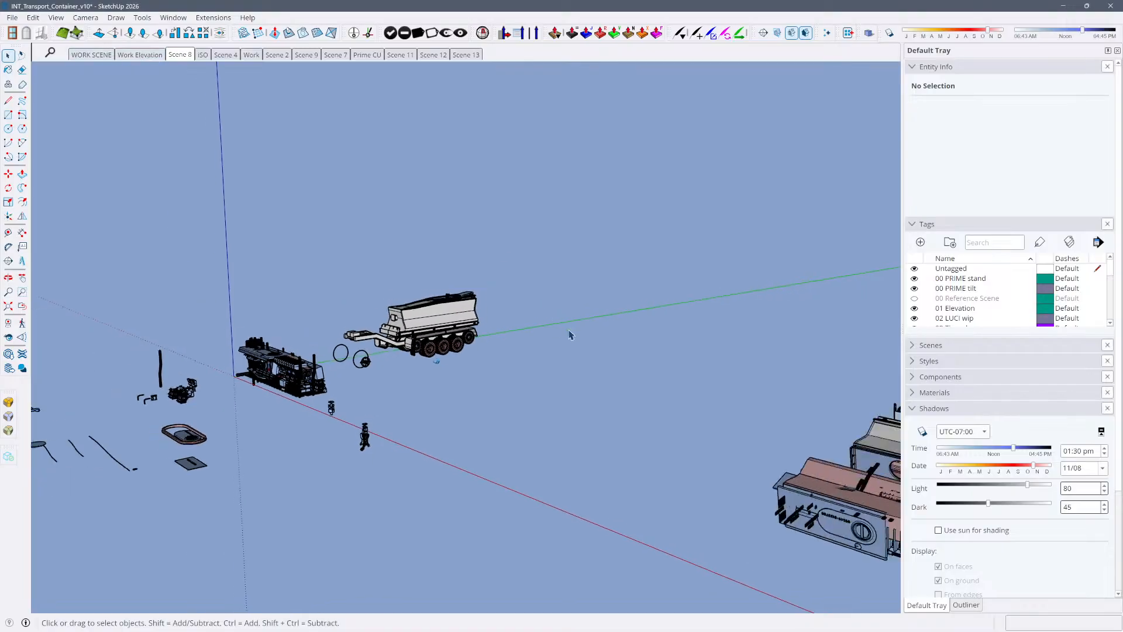
pyautogui.click(466, 55)
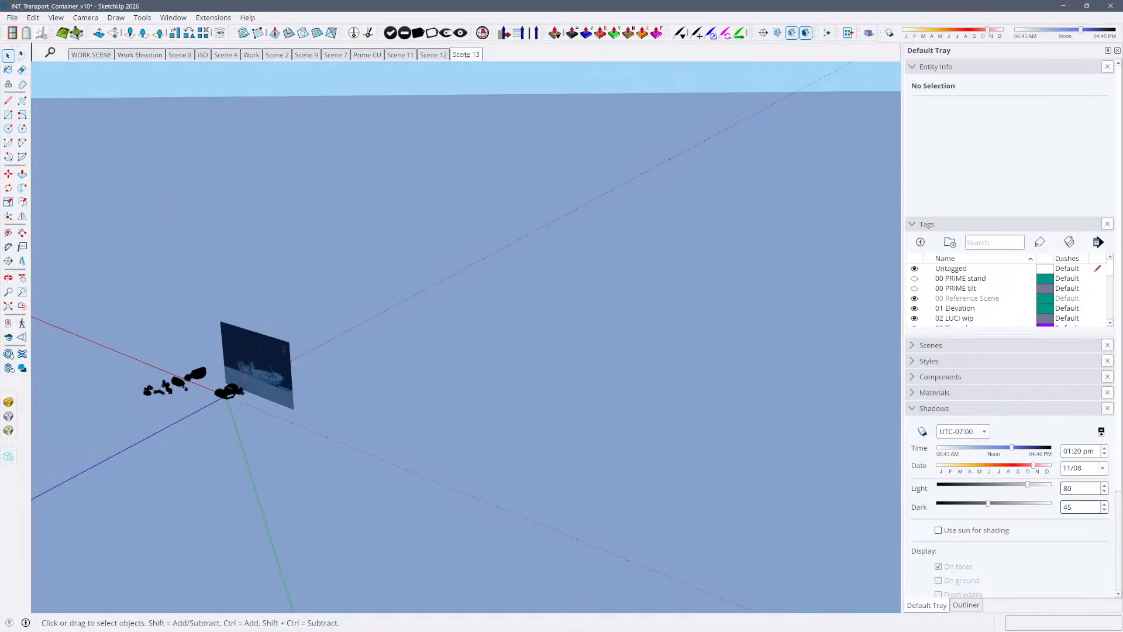
pyautogui.scroll(-8, 503, 293)
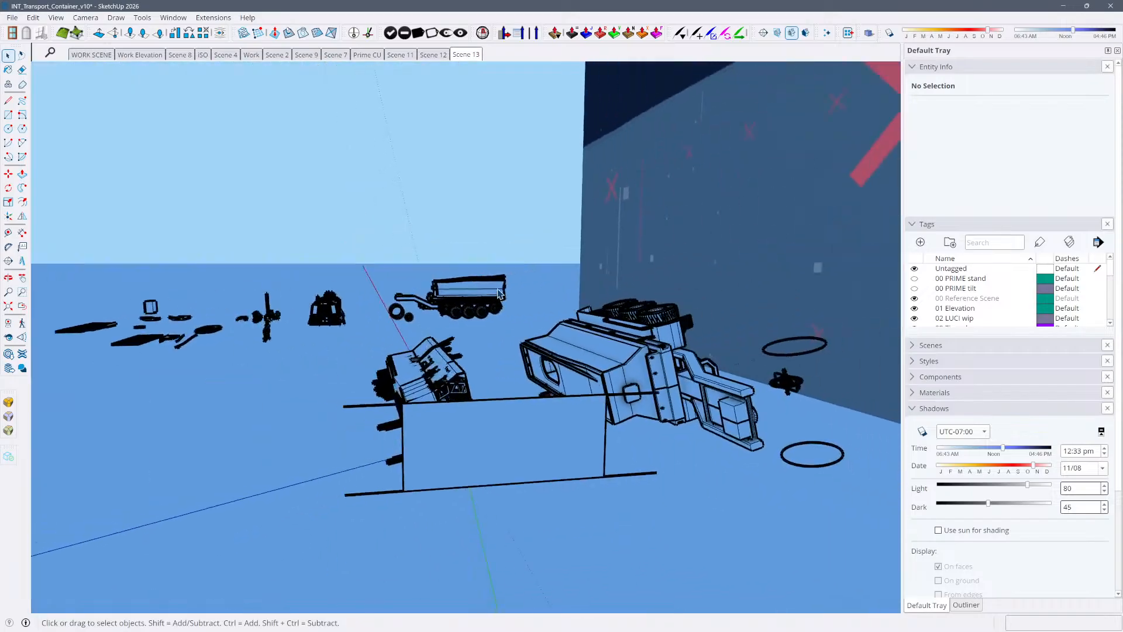
pyautogui.moveTo(556, 316); pyautogui.dragTo(766, 408, button='middle')
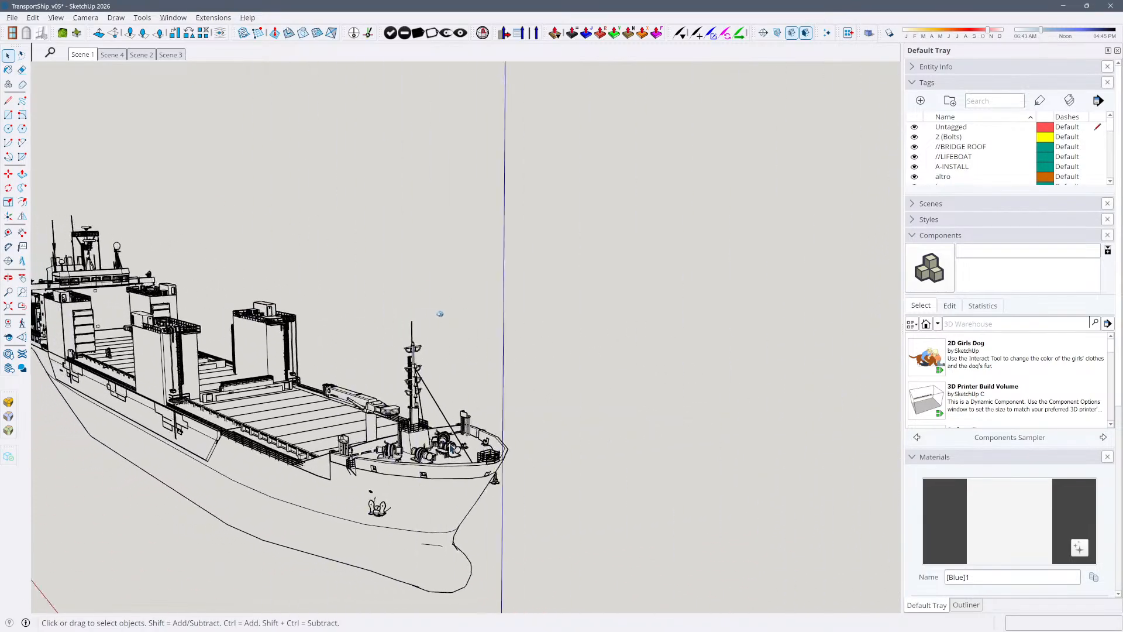
# Return to the TransportShip_v05 model, look over the hull and mast, and review Scene 4, Scene 2 and Scene 3
pyautogui.click(485, 419)
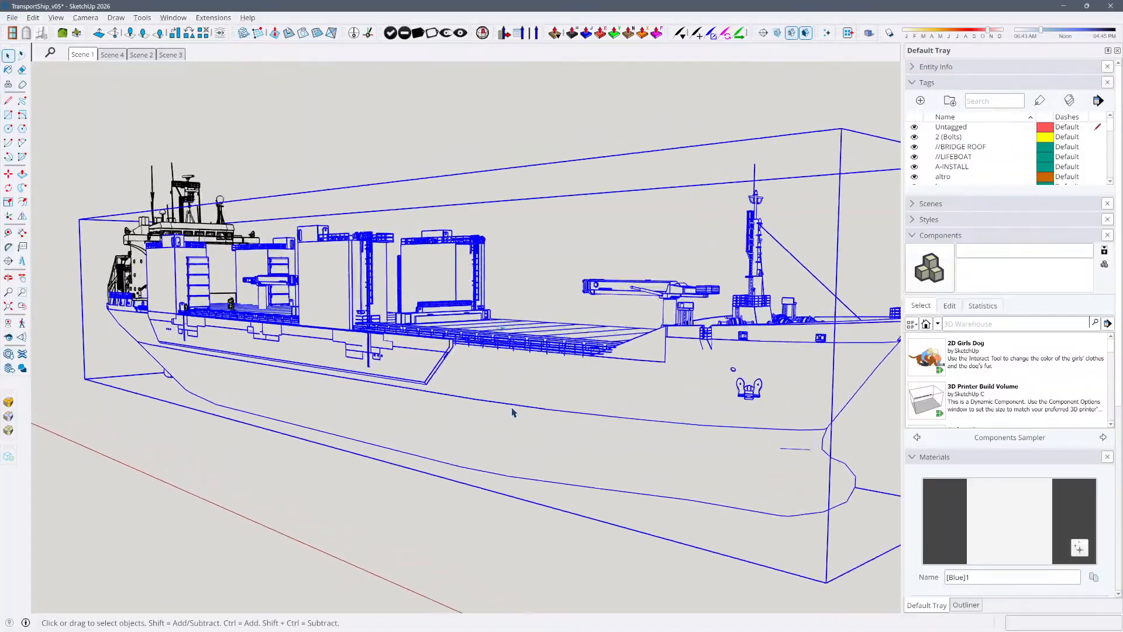
pyautogui.click(495, 443)
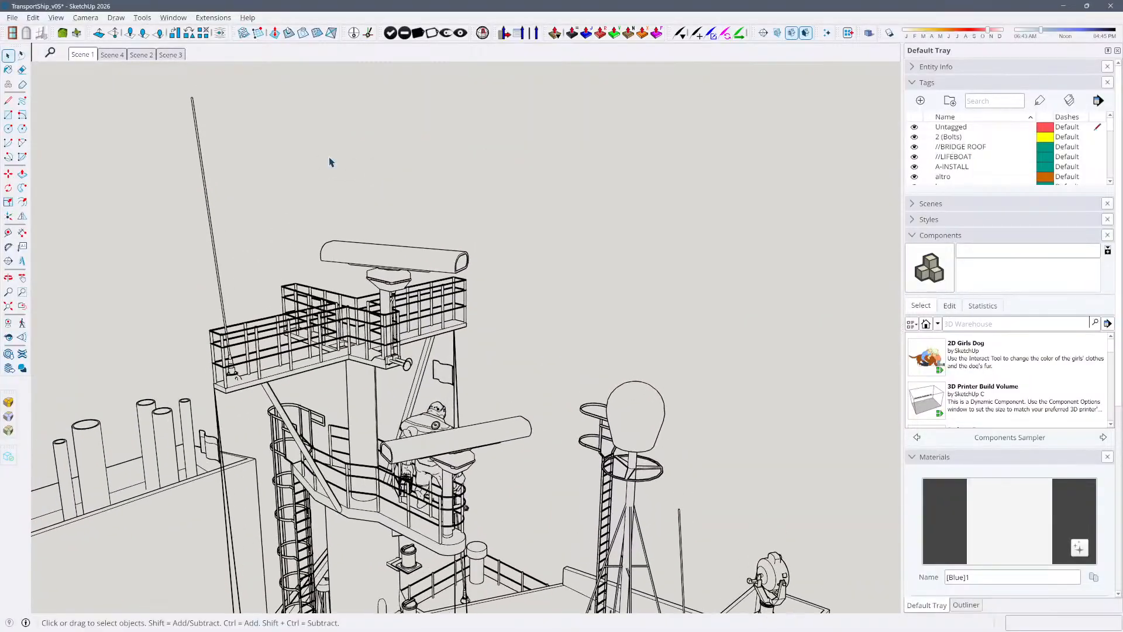
pyautogui.click(110, 55)
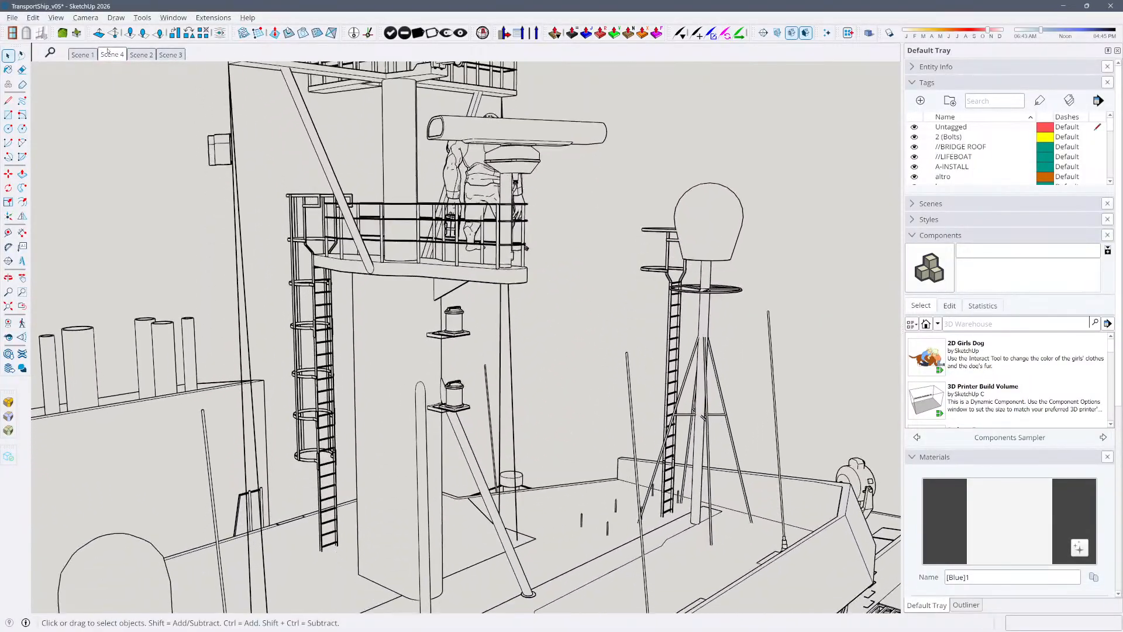
pyautogui.click(138, 55)
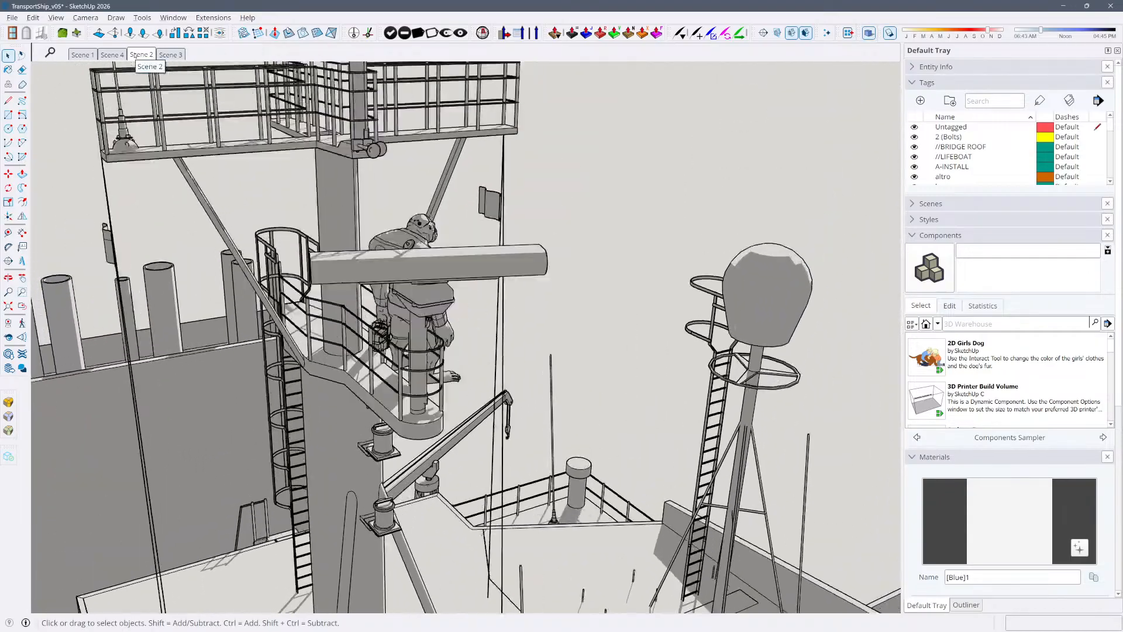
pyautogui.click(171, 54)
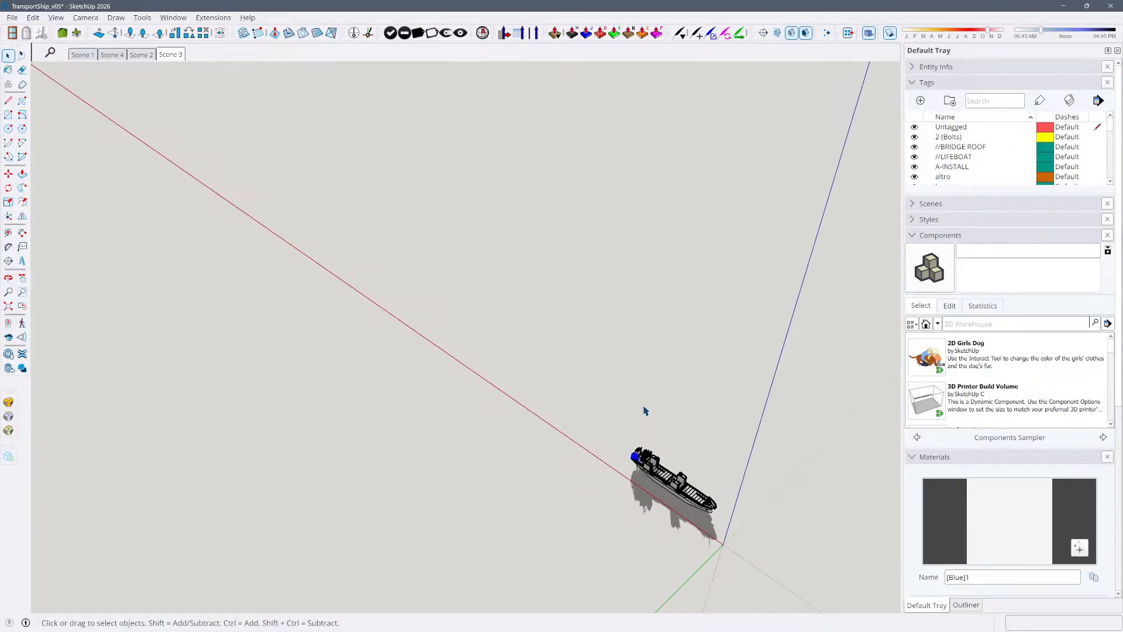
# Look at the transport ship from its side, and switch to the Grand Lake v01 model
pyautogui.moveTo(860, 508); pyautogui.dragTo(712, 494, button='middle')
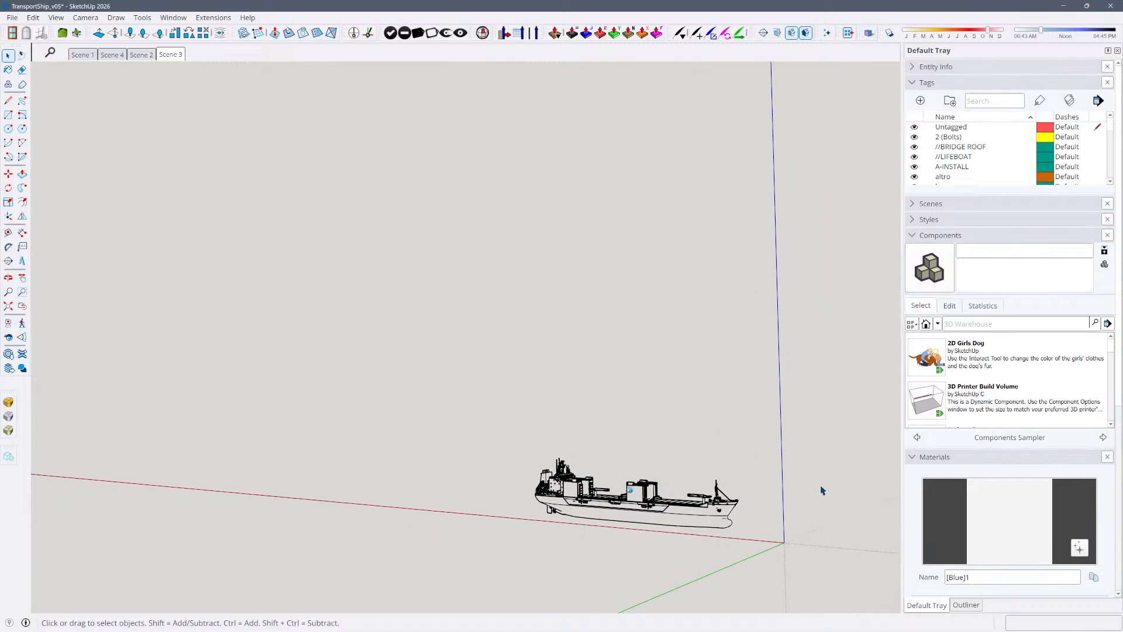
pyautogui.click(626, 487)
pyautogui.click(493, 420)
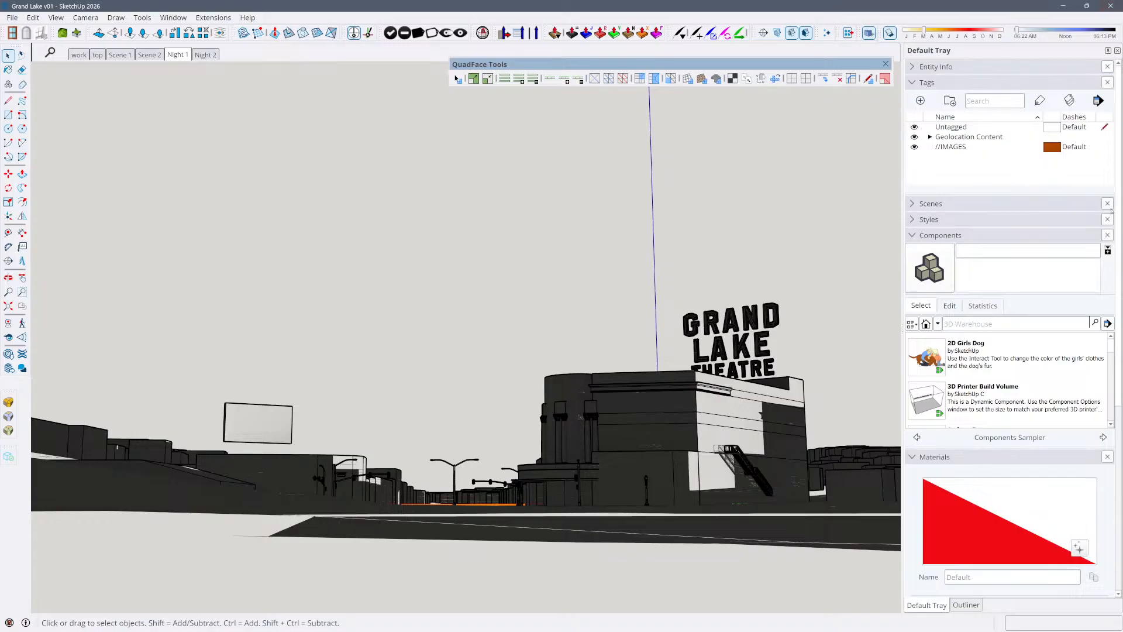
# Select the theatre and its surrounding city site, turn the shadows off, and look over the whole model from outside
pyautogui.click(691, 434)
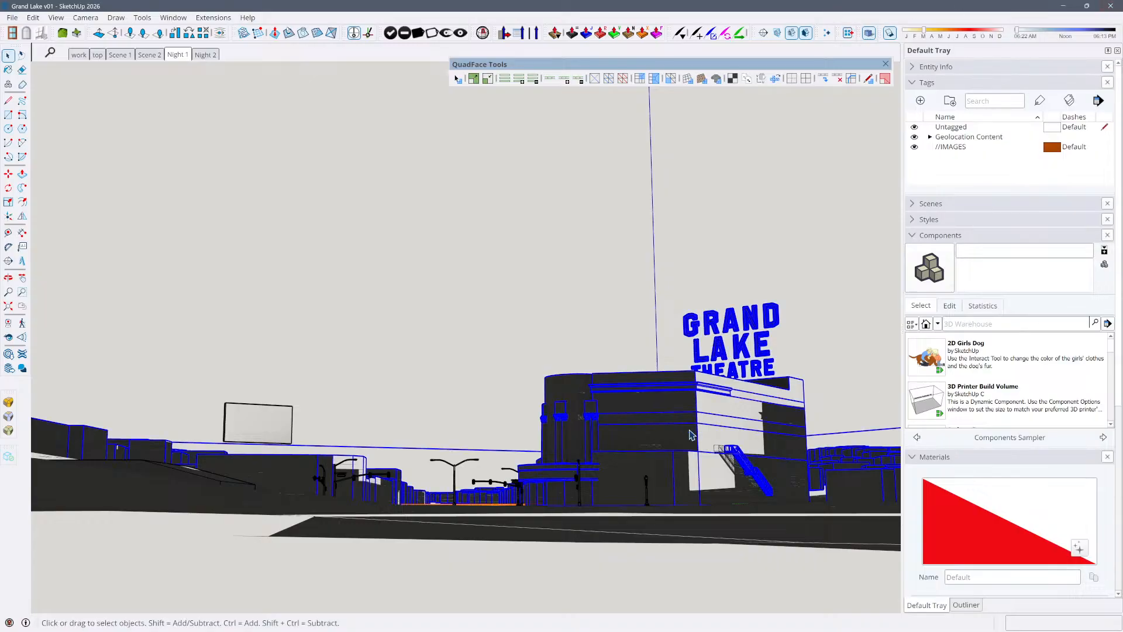
pyautogui.click(546, 314)
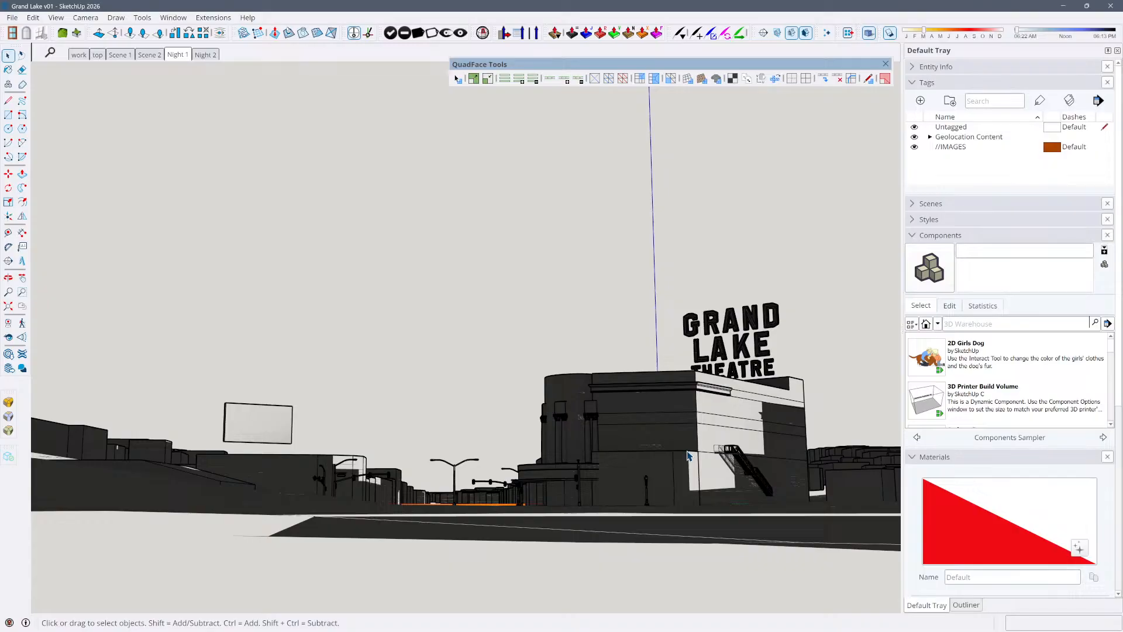
pyautogui.click(553, 393)
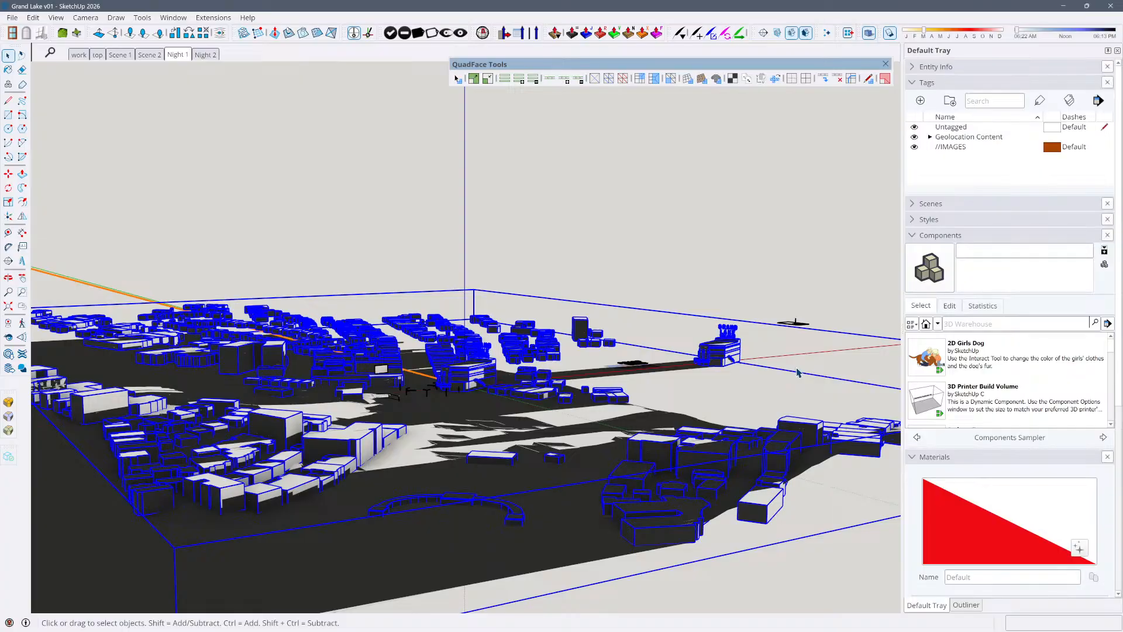
pyautogui.hotkey('shift', 's')
pyautogui.click(643, 344)
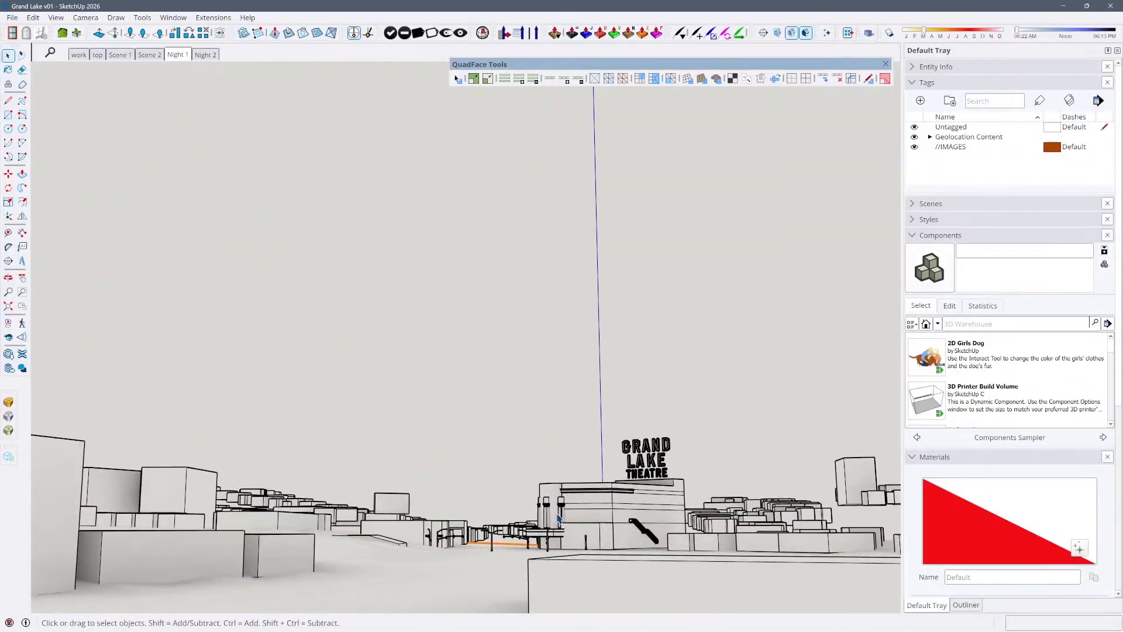
pyautogui.click(427, 453)
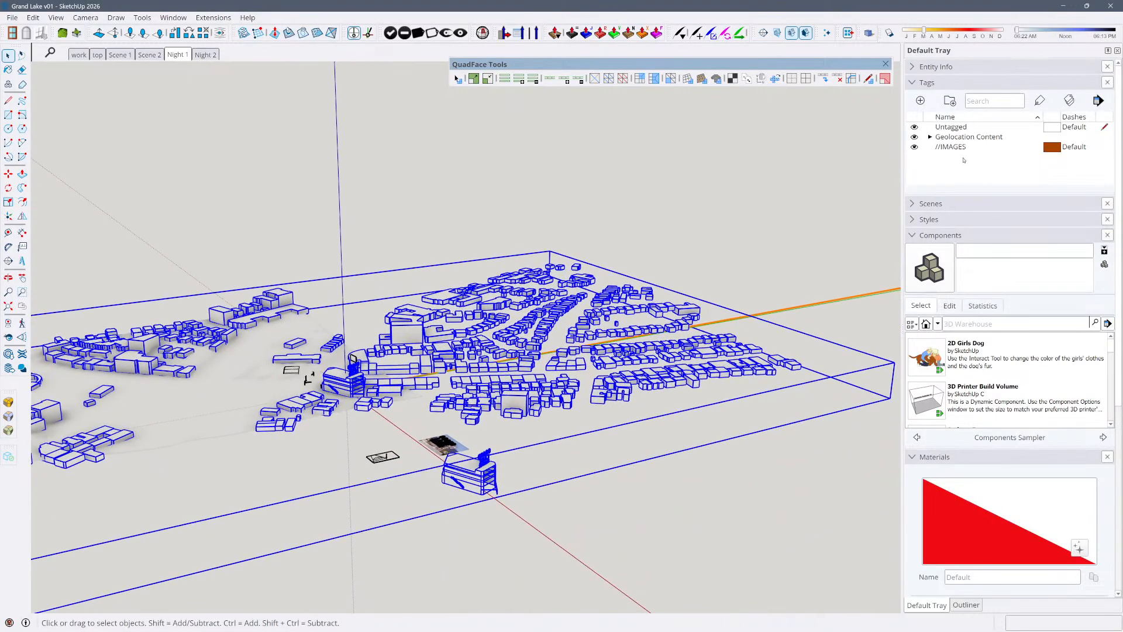
# Expand the Geolocation Content tag folder and toggle the Flat Site visibility on and off, leaving it hidden
pyautogui.click(931, 138)
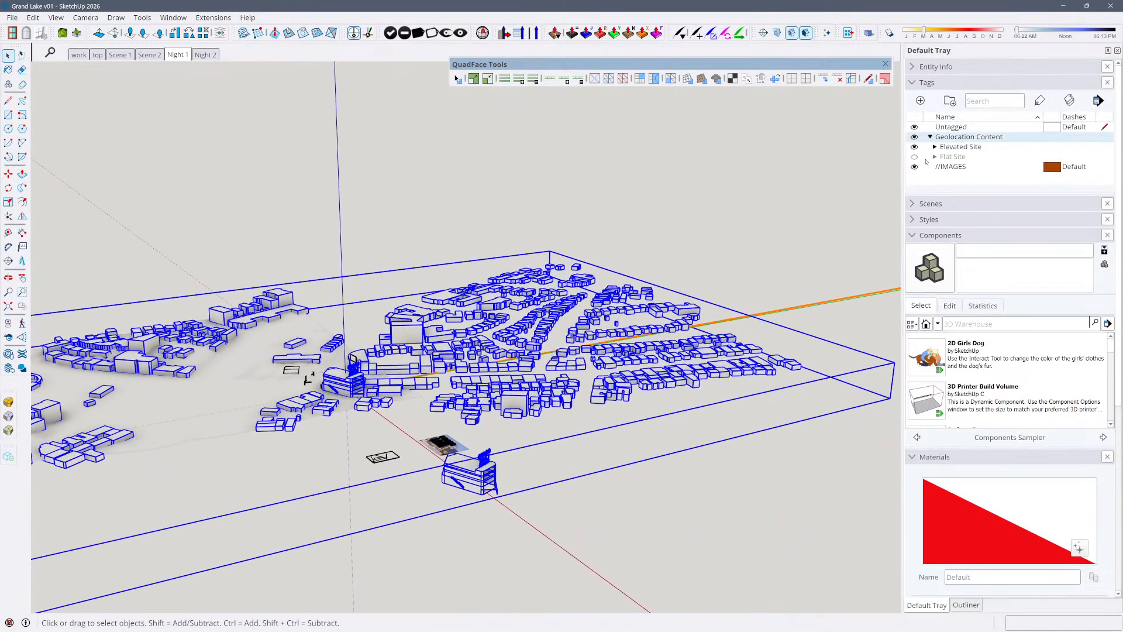
pyautogui.click(914, 158)
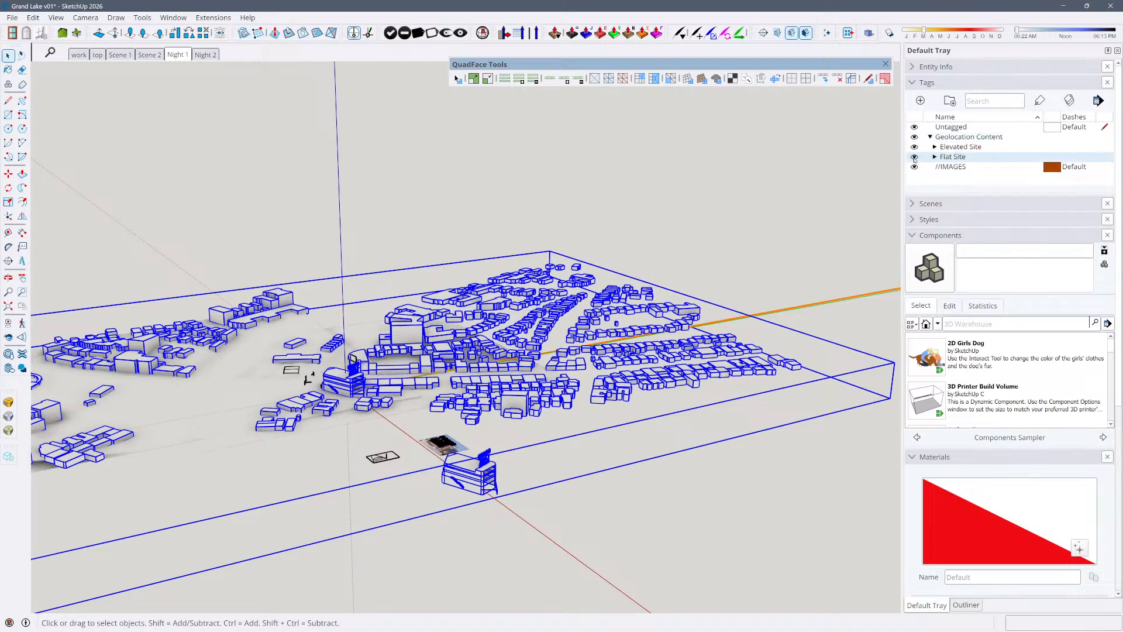
pyautogui.click(915, 159)
pyautogui.click(914, 159)
pyautogui.click(915, 158)
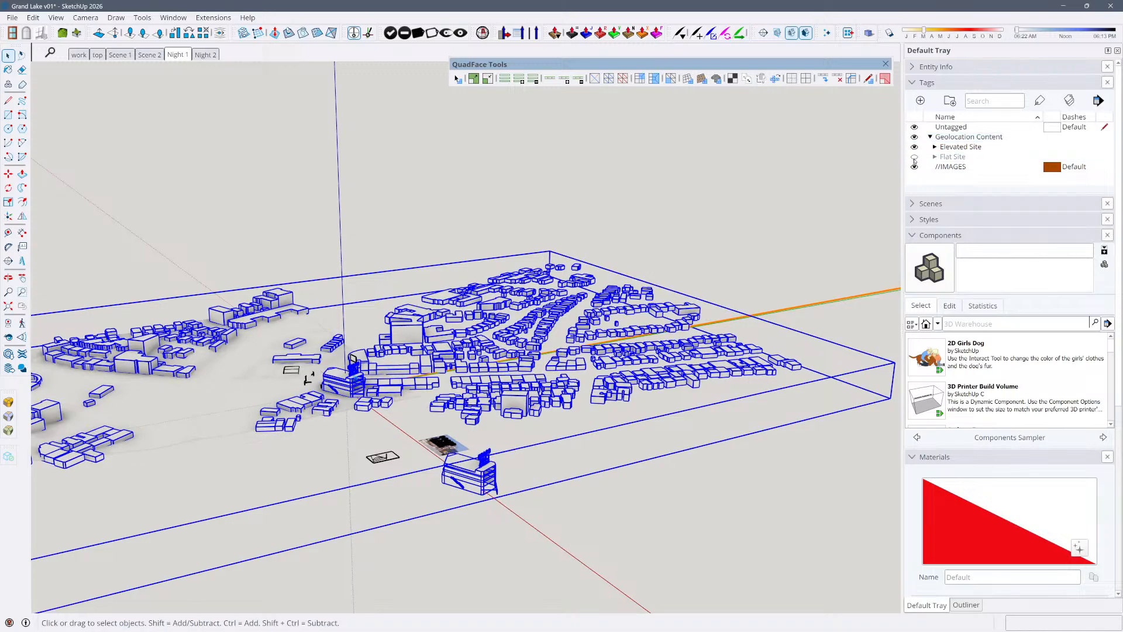
# Expand the Elevated Site tag folder and its Terrain subfolder to examine the tags inside
pyautogui.click(935, 147)
pyautogui.scroll(-1, 957, 169)
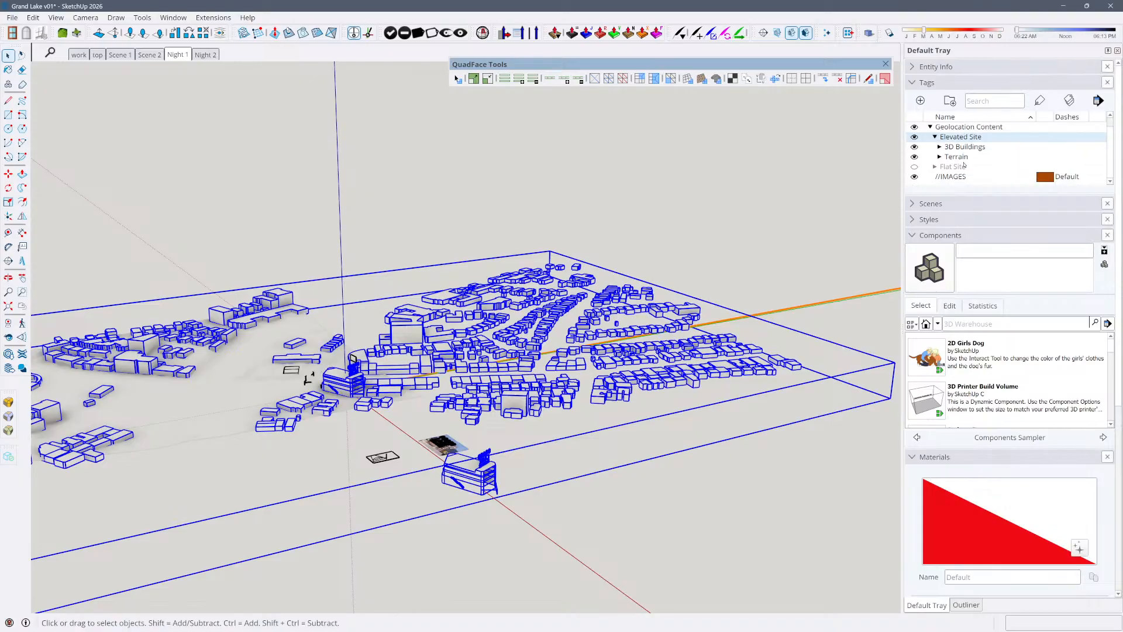
pyautogui.click(939, 157)
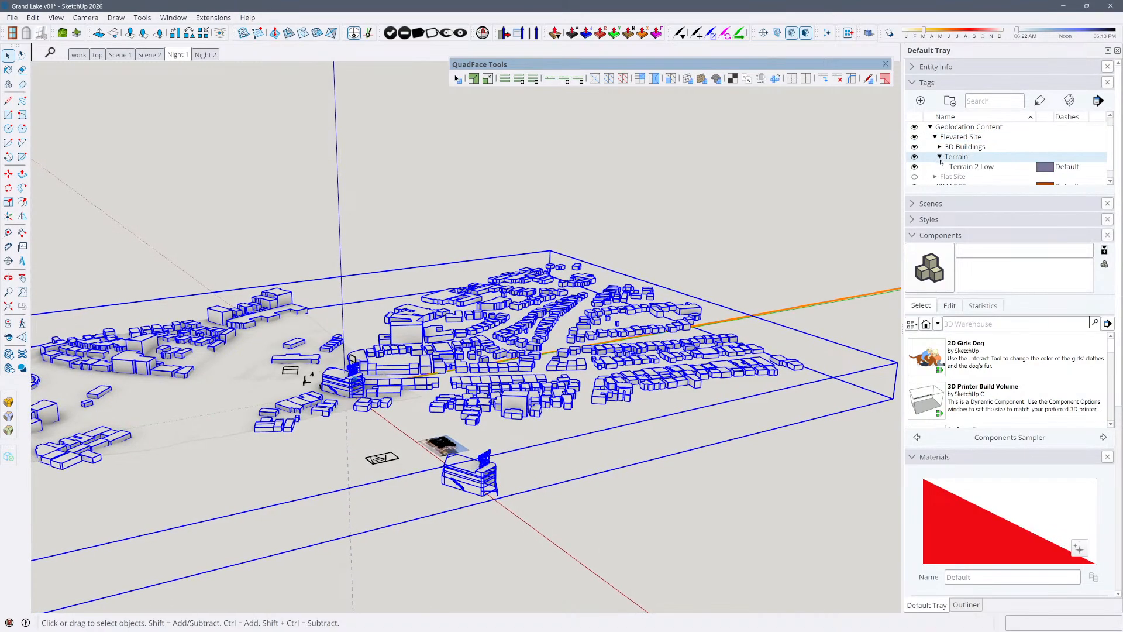
pyautogui.scroll(-1, 948, 175)
pyautogui.click(914, 167)
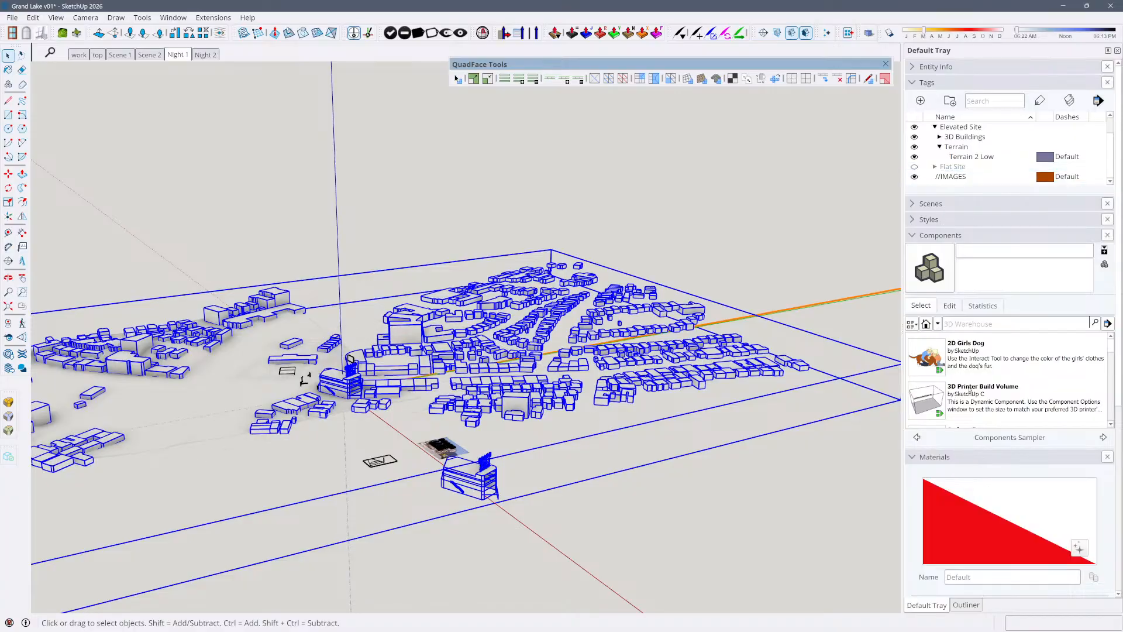
# Inspect the model hierarchy by expanding Geolocation Content, Map 2 High and Terrain 2 Low in the Outliner
pyautogui.click(966, 605)
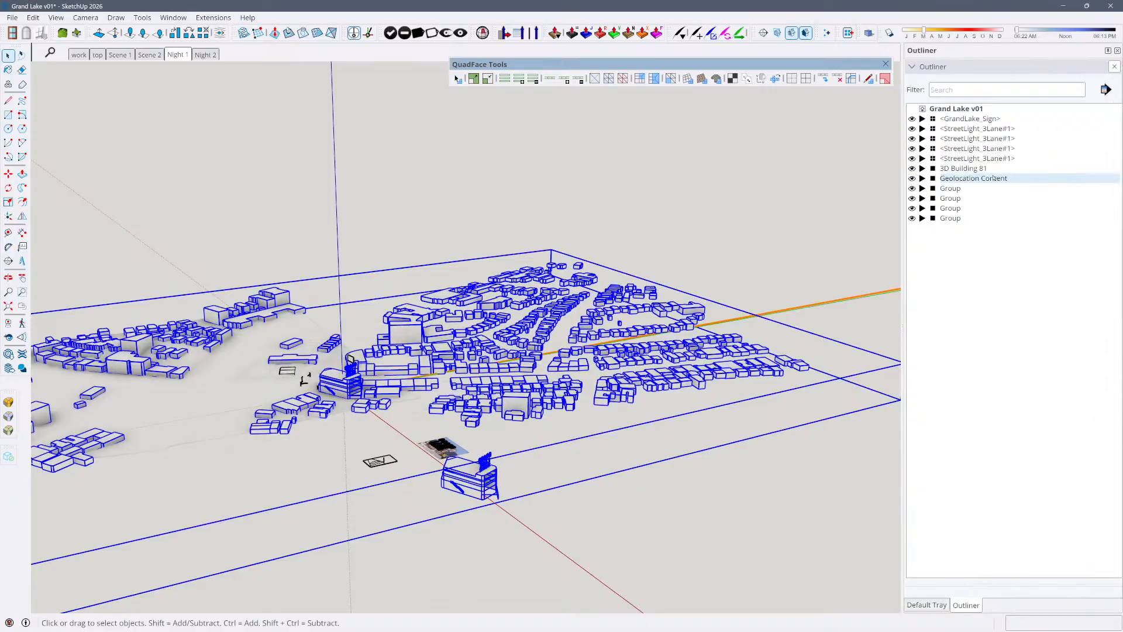
pyautogui.click(923, 179)
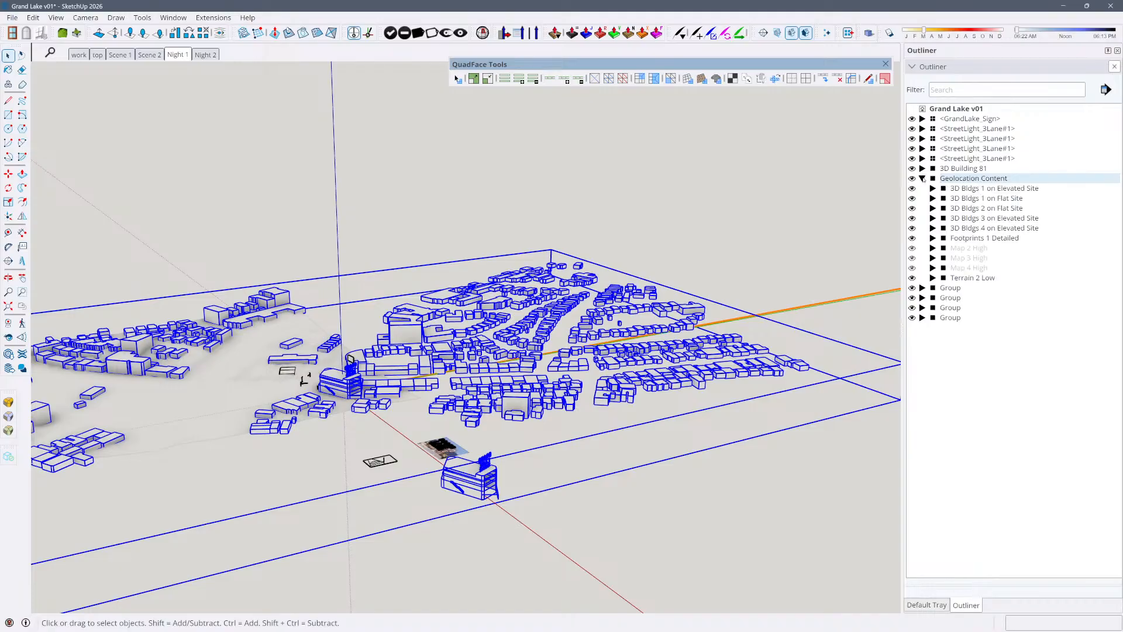
pyautogui.click(933, 248)
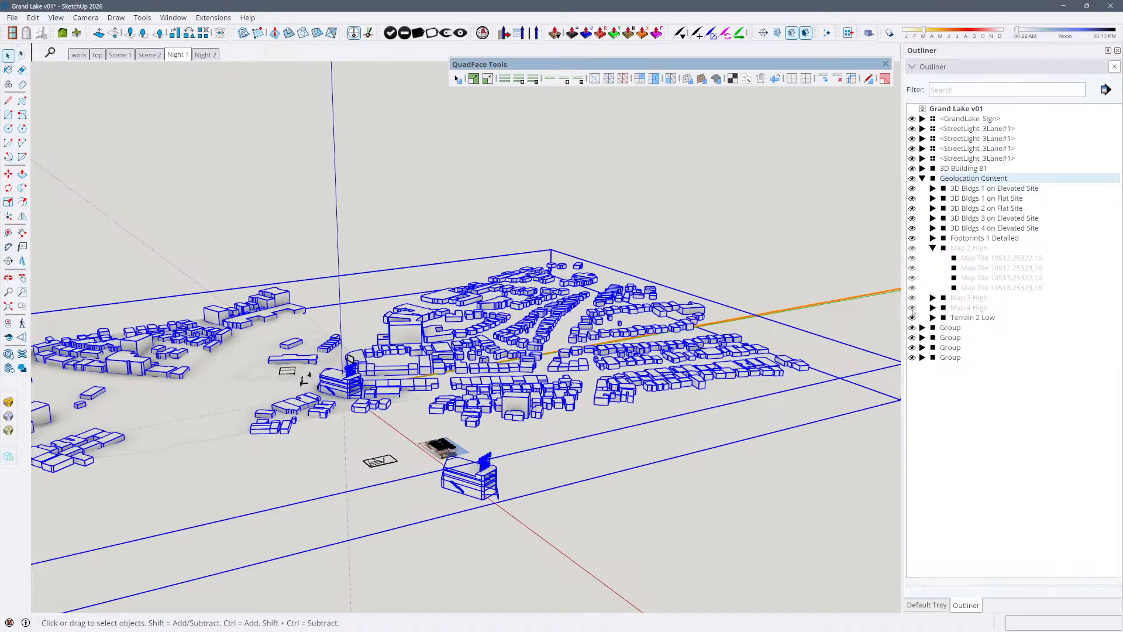
pyautogui.click(933, 318)
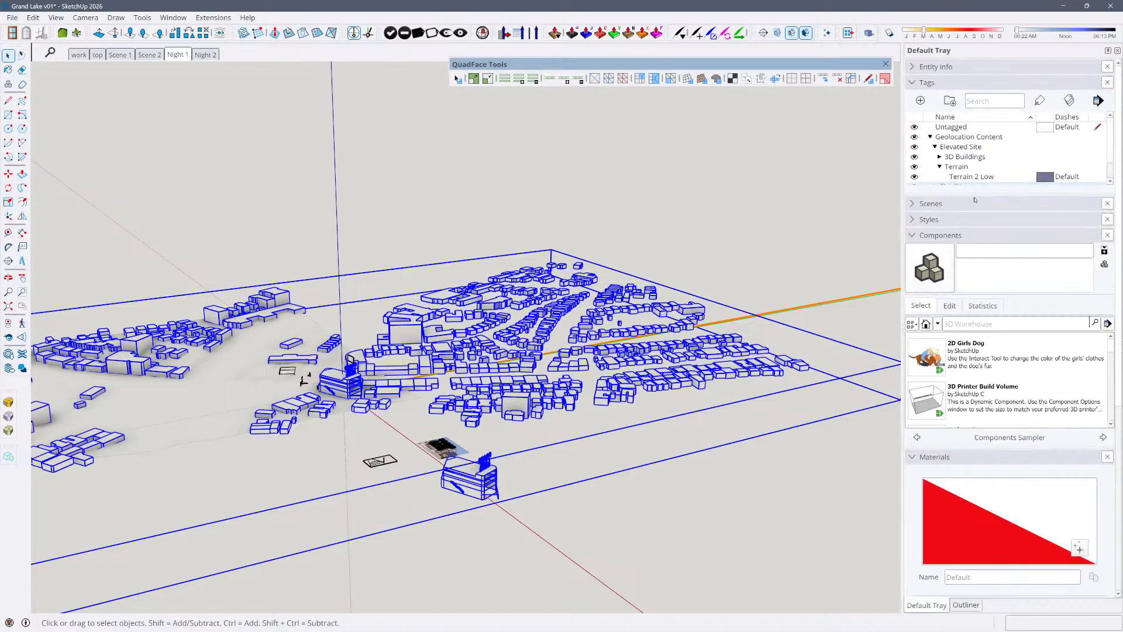
# Enlarge the tag list, show the Flat Site tags, and look over the site with the flat and elevated content together
pyautogui.moveTo(974, 200); pyautogui.dragTo(962, 466)
pyautogui.click(915, 187)
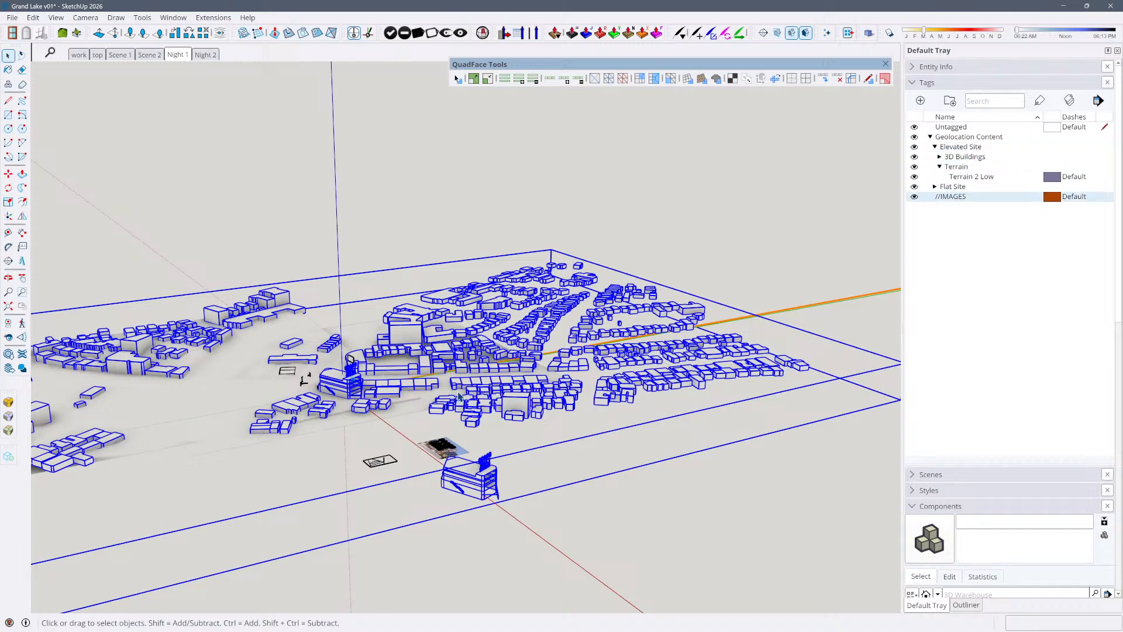
pyautogui.moveTo(372, 509); pyautogui.dragTo(396, 93, button='middle')
pyautogui.scroll(-3, 706, 383)
pyautogui.scroll(-3, 377, 509)
pyautogui.scroll(3, 429, 367)
pyautogui.scroll(-3, 429, 366)
# Compare the Grand Lake model's saved Night 2 and Night 1 scenes
pyautogui.click(205, 55)
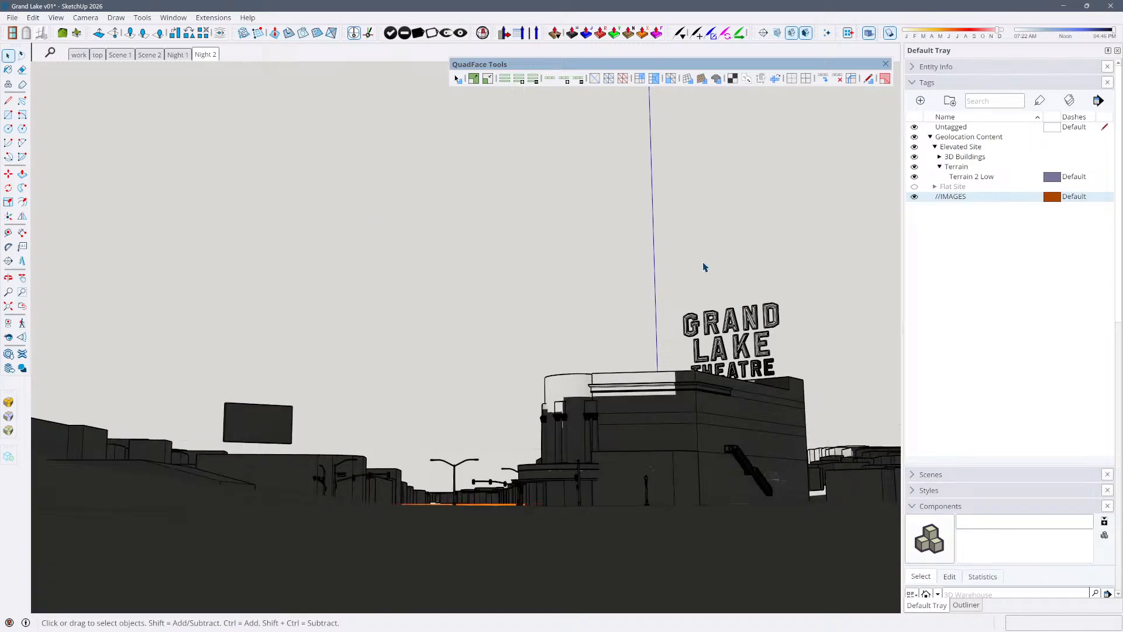
pyautogui.click(178, 55)
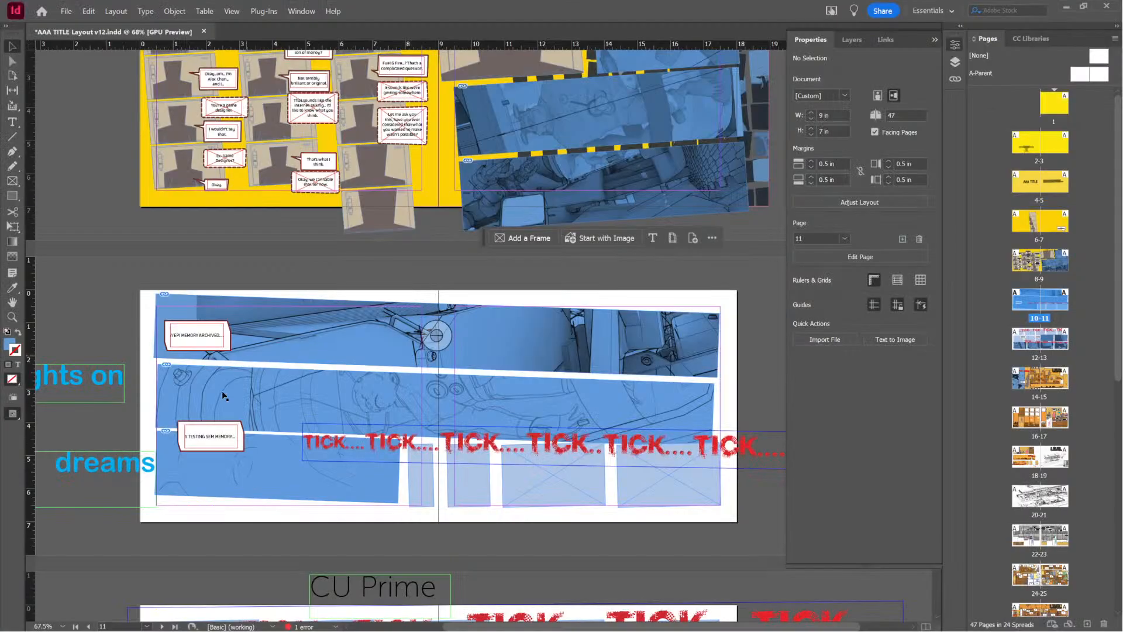
# Switch to the AAA TITLE Layout v12 document in InDesign and review the comic spreads from pages 10-11 to 18-19
pyautogui.scroll(-5, 433, 331)
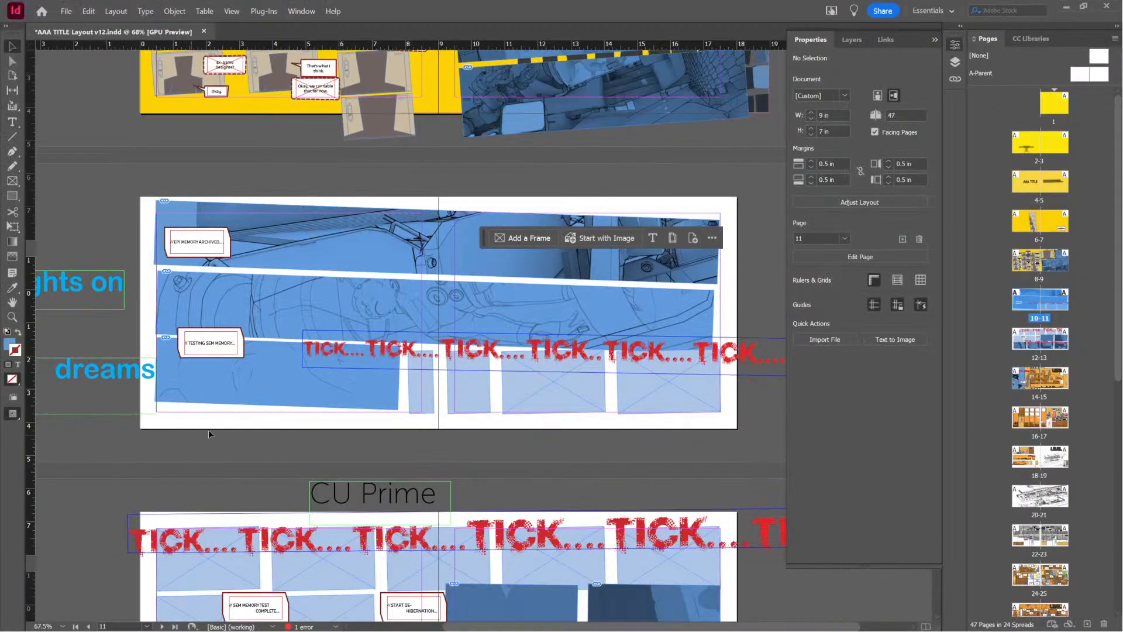
pyautogui.scroll(-1, 515, 431)
pyautogui.scroll(-10, 493, 432)
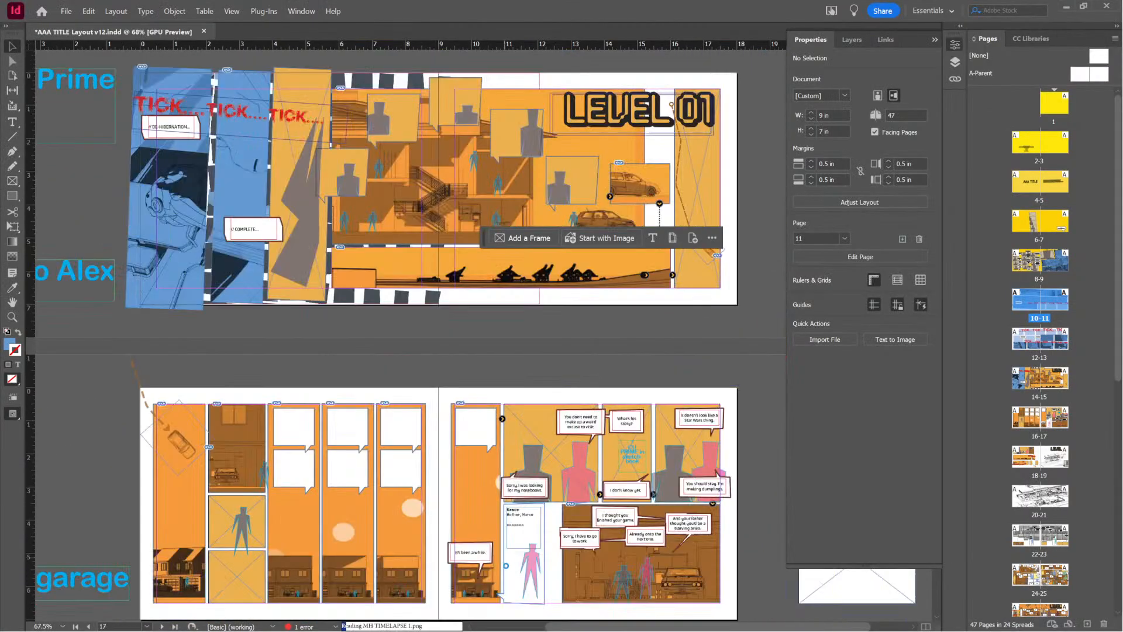
pyautogui.scroll(-4, 500, 449)
pyautogui.scroll(8, 491, 421)
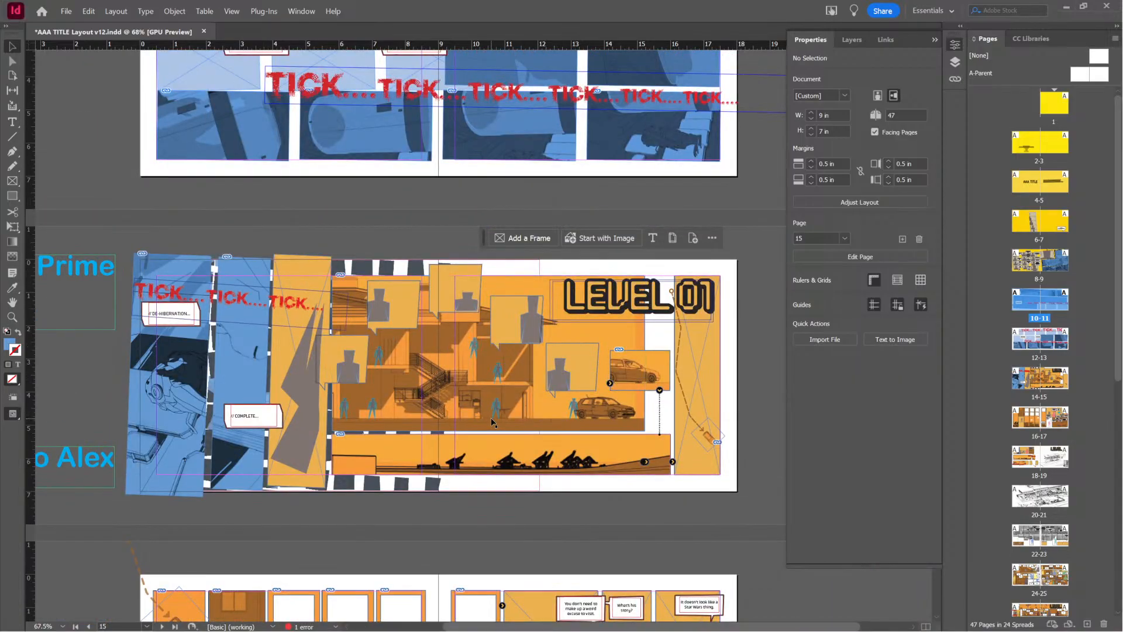
pyautogui.scroll(4, 544, 443)
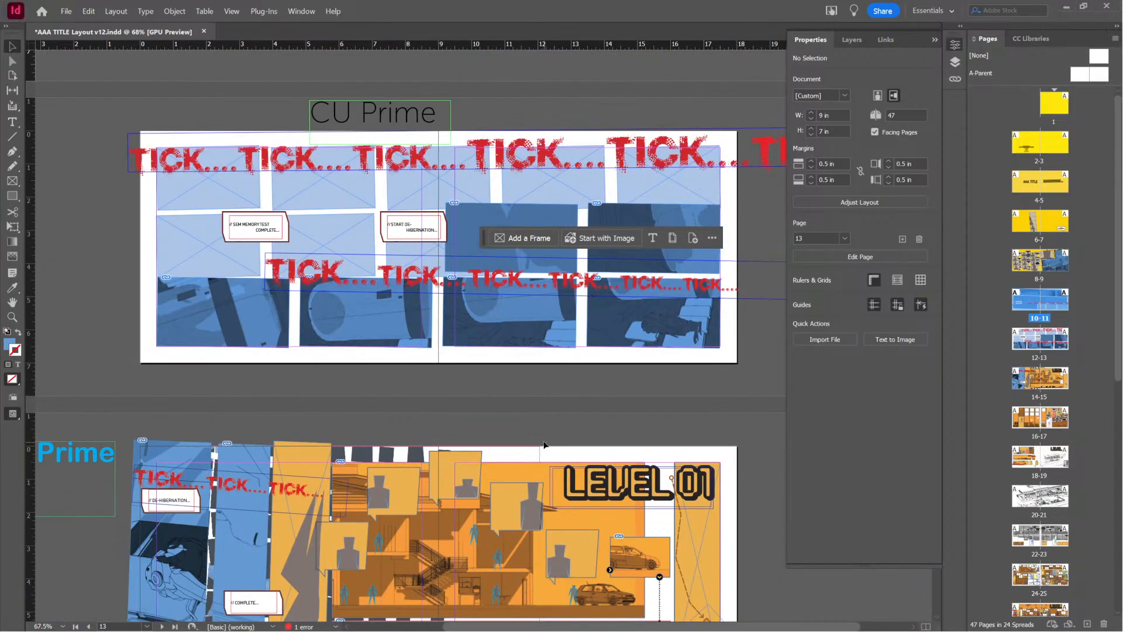
pyautogui.scroll(-5, 544, 445)
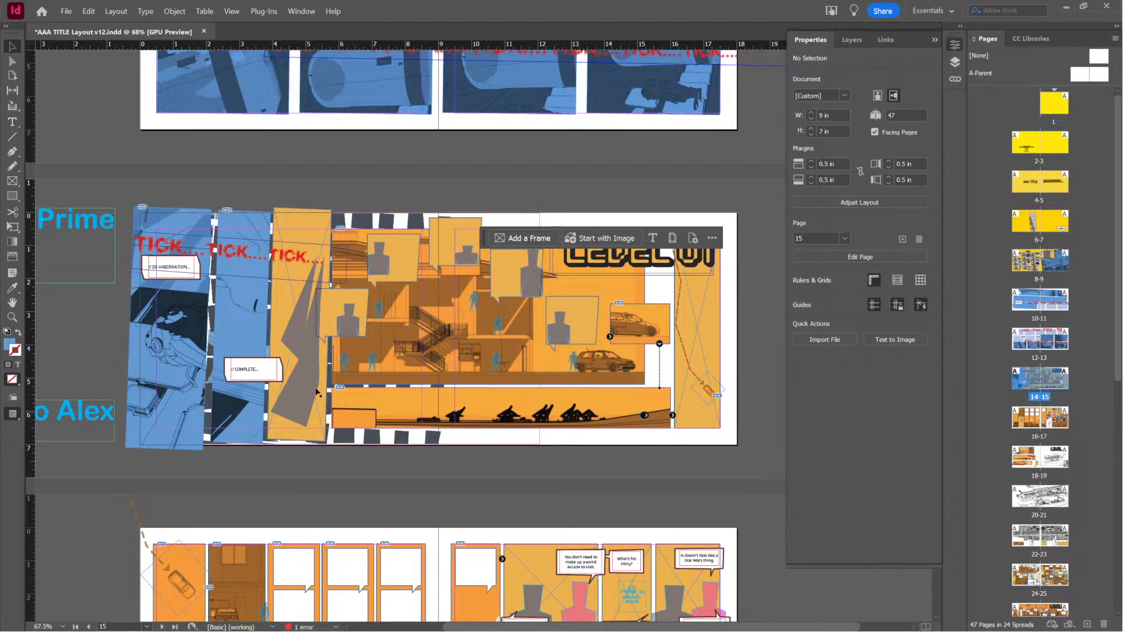
pyautogui.scroll(-4, 552, 419)
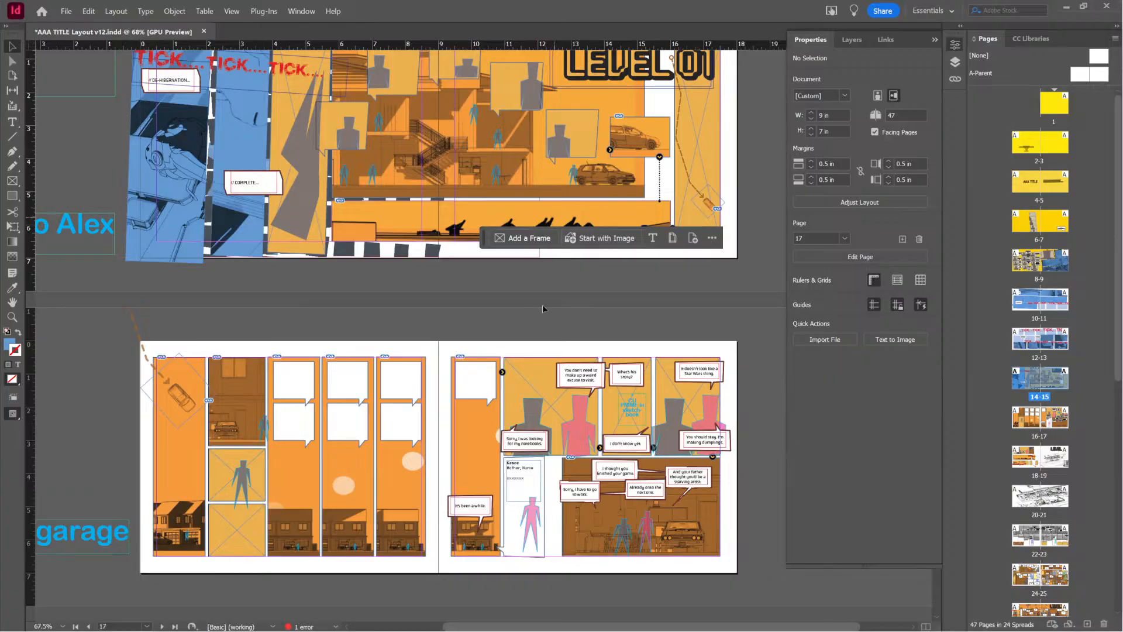
pyautogui.scroll(-9, 543, 305)
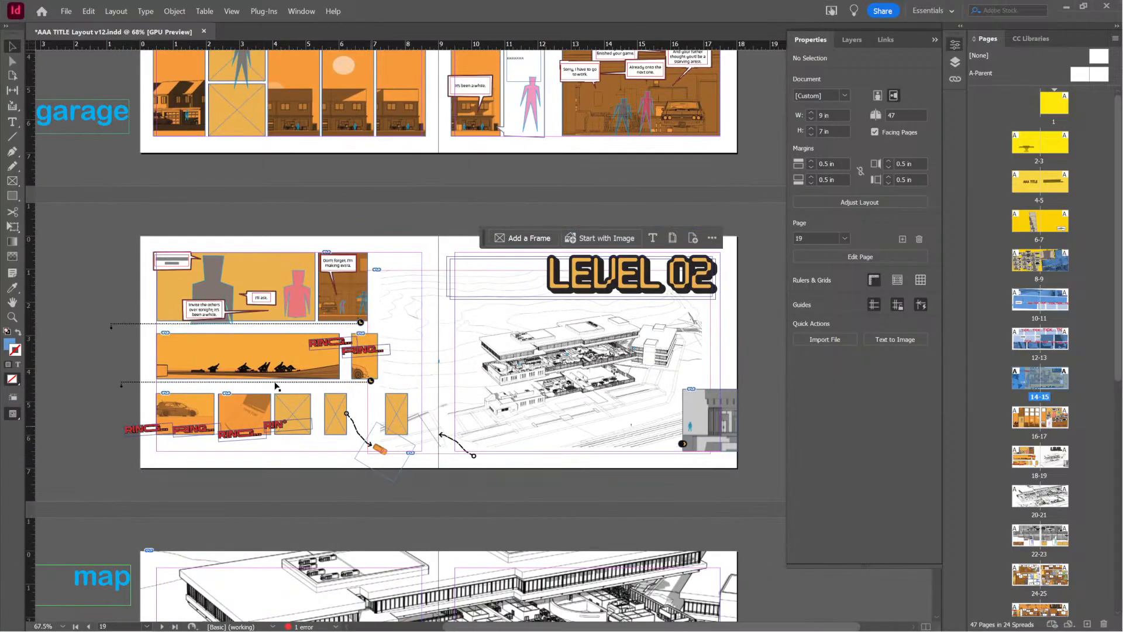
# Examine the silhouette panel on spread 18-19, clear the selection, and compare it with the panels on spreads 12-13 and 14-15
pyautogui.click(342, 361)
pyautogui.scroll(13, 360, 360)
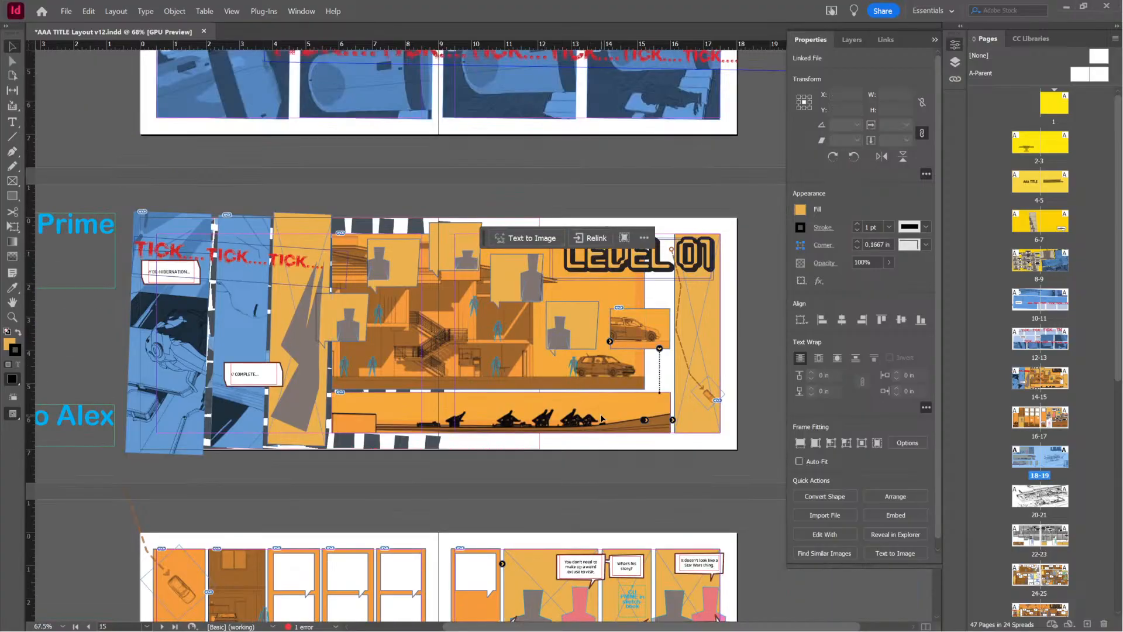
pyautogui.click(607, 440)
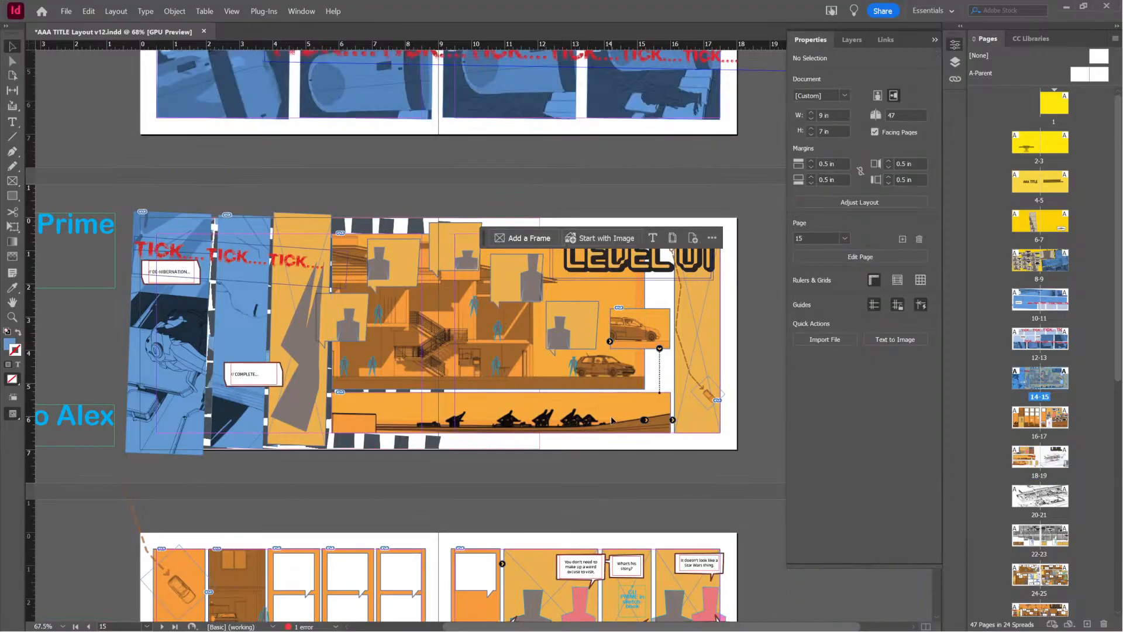
pyautogui.scroll(10, 489, 309)
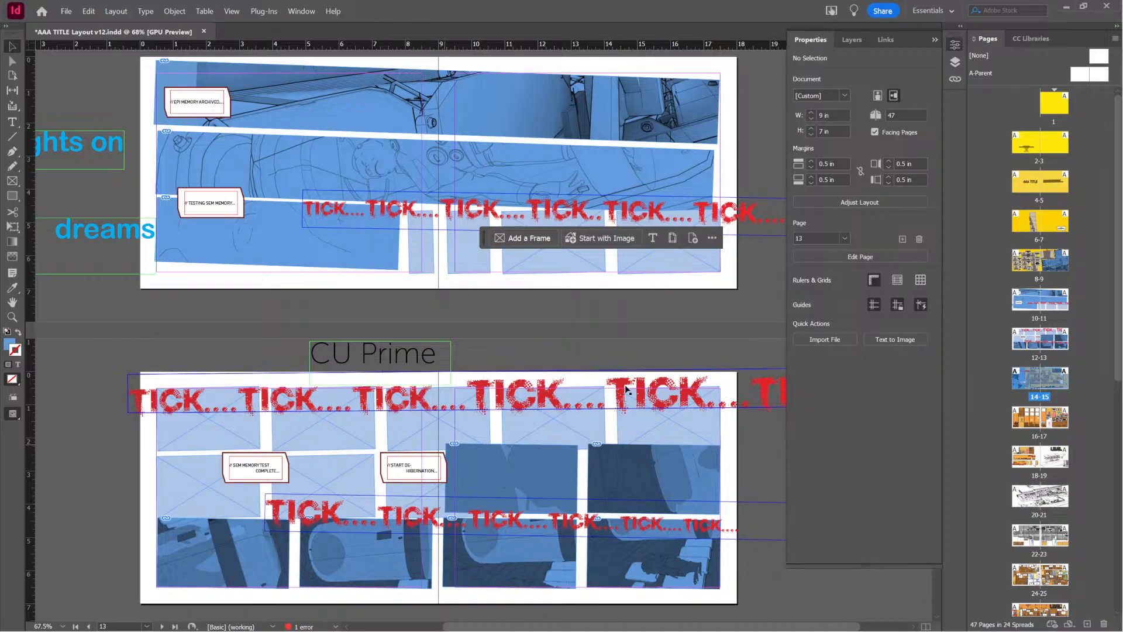
pyautogui.scroll(-9, 680, 367)
pyautogui.scroll(-2, 680, 367)
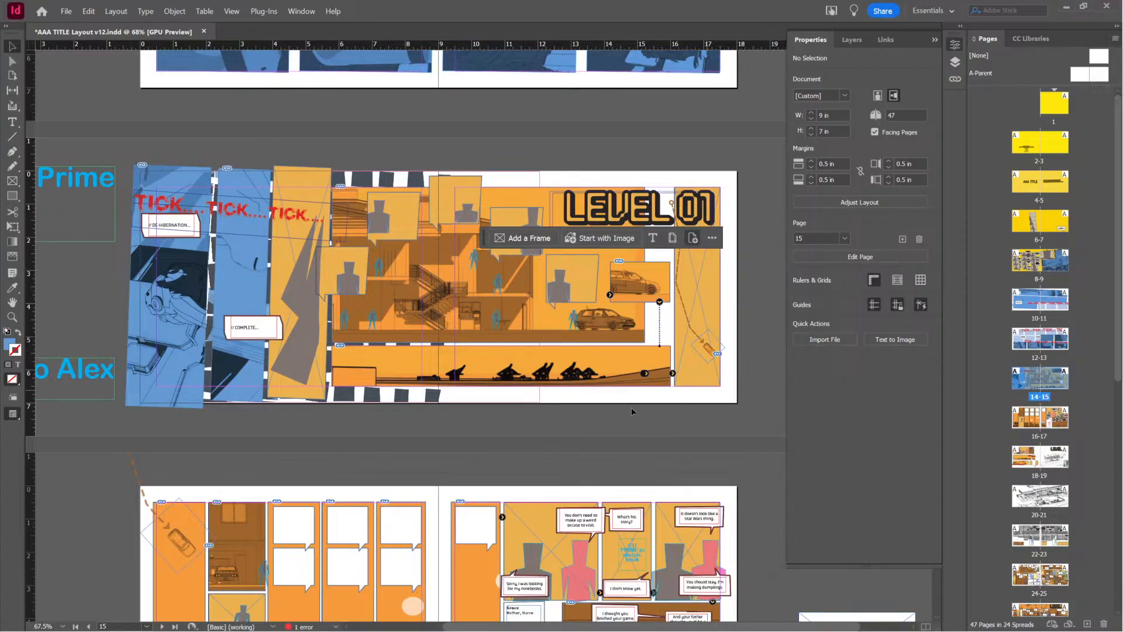
pyautogui.scroll(-4, 627, 386)
pyautogui.scroll(-2, 627, 378)
pyautogui.scroll(4, 627, 374)
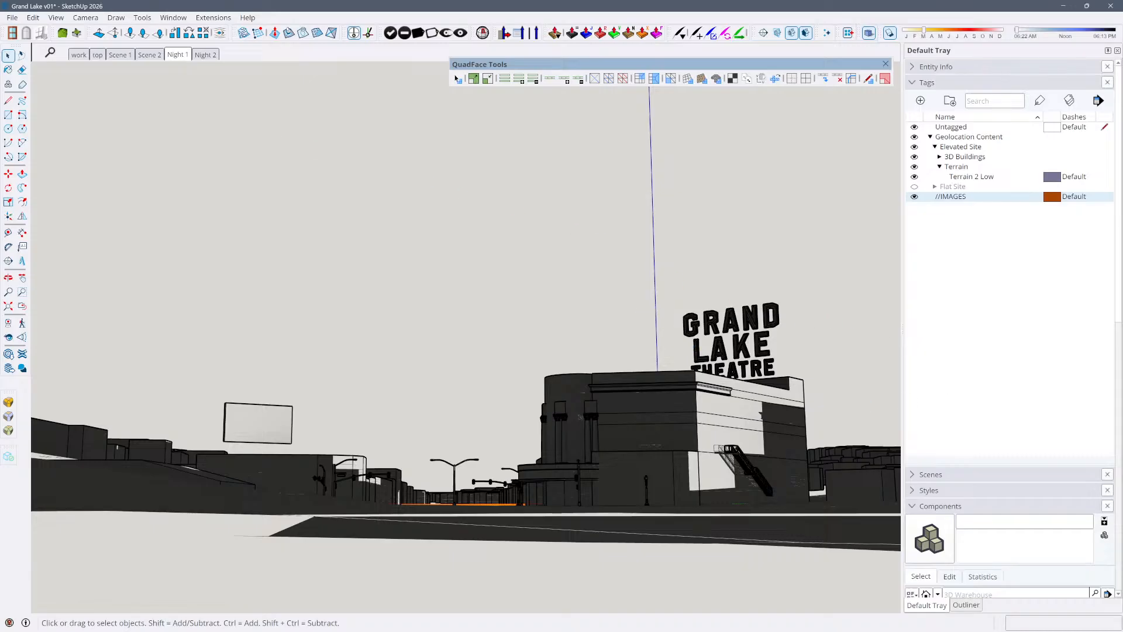
# Return to the Grand Lake v01 model in SketchUp, select the theatre group, view it from another angle and deselect it
pyautogui.click(764, 343)
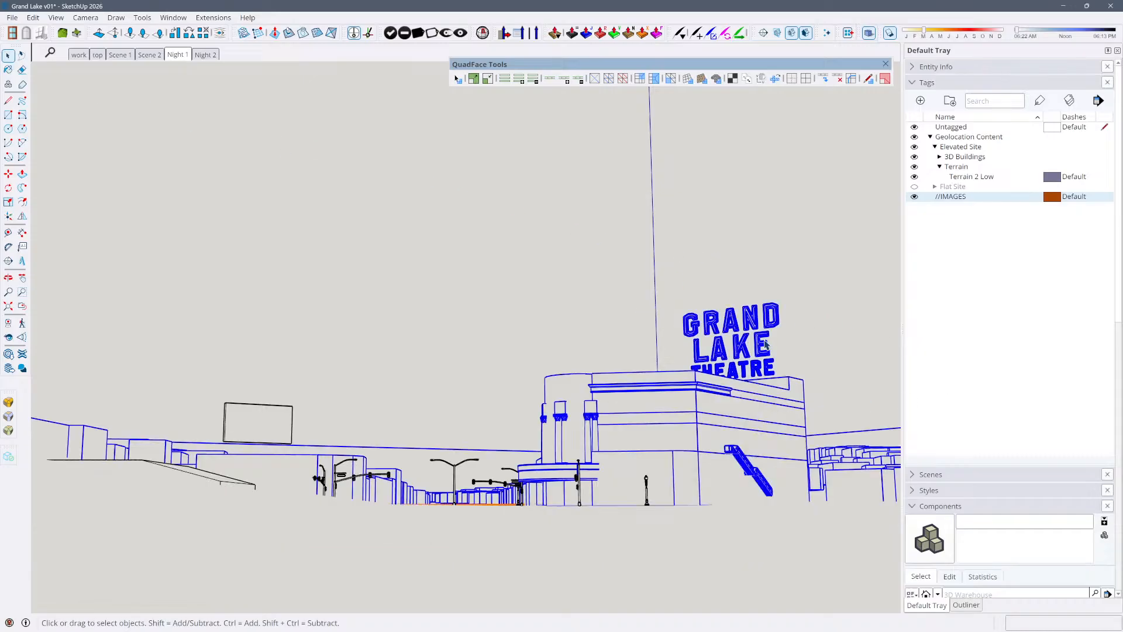
pyautogui.moveTo(784, 322); pyautogui.dragTo(609, 397, button='middle')
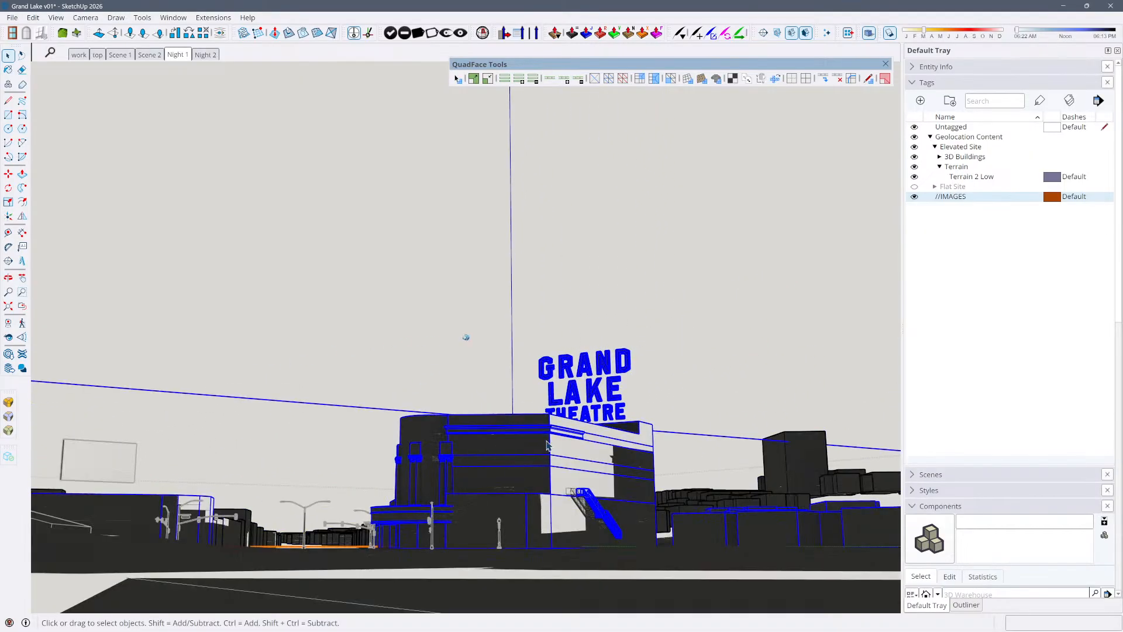
pyautogui.moveTo(466, 338); pyautogui.dragTo(236, 347, button='middle')
pyautogui.click(444, 355)
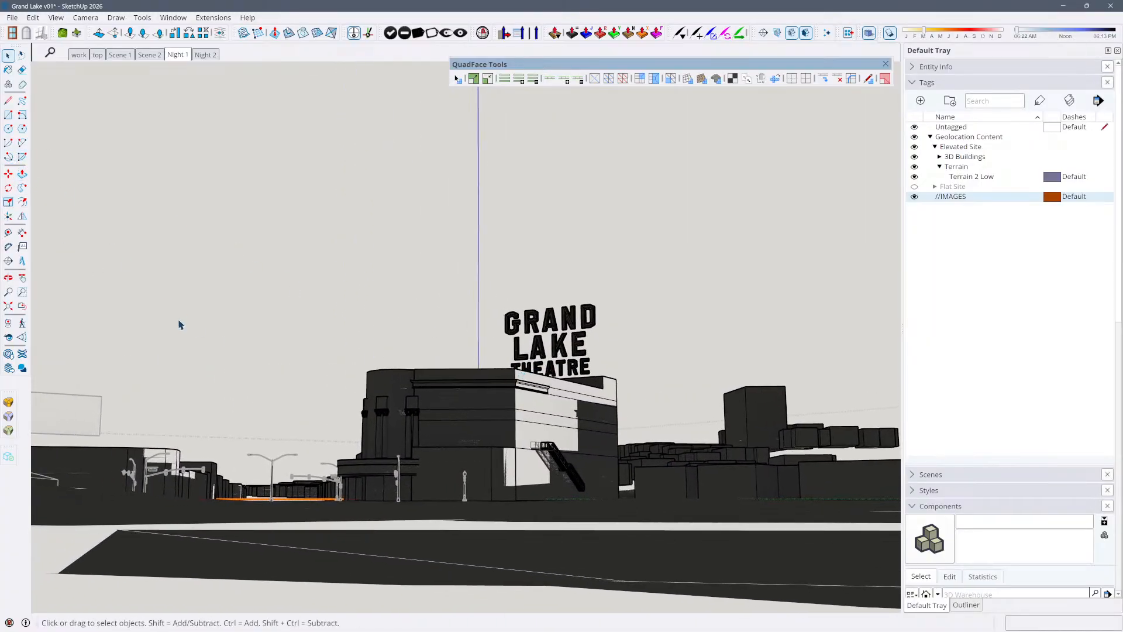
# Turn off the shadows, open the theatre group and select the Grand Lake Theatre sign to view it up close
pyautogui.click(438, 423)
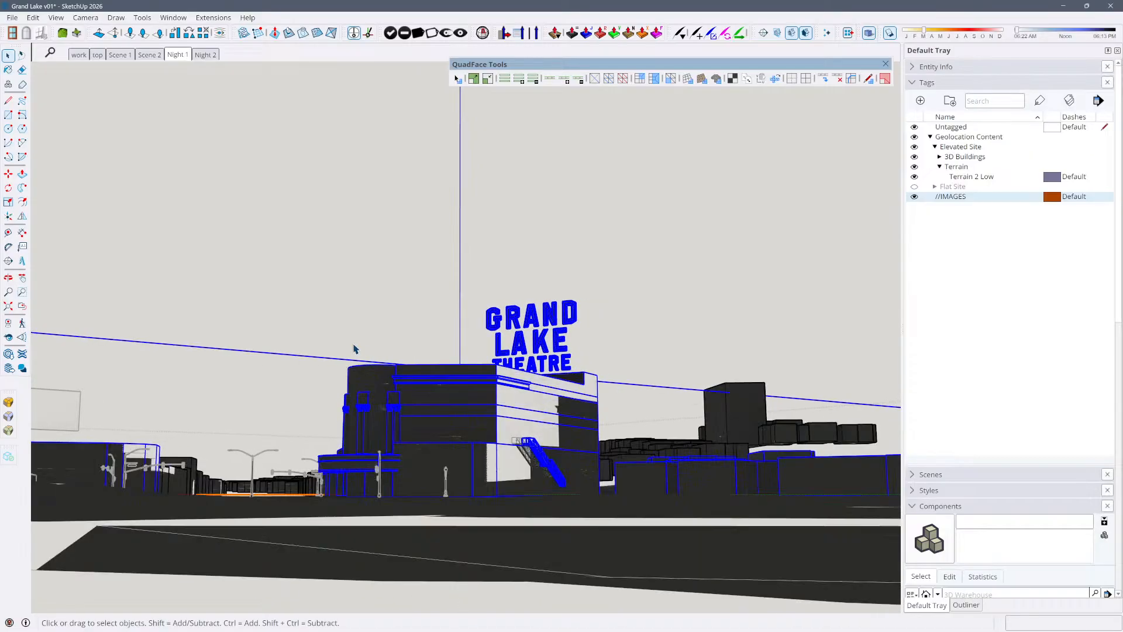
pyautogui.hotkey('shift', 's')
pyautogui.keyDown('shift'); pyautogui.moveTo(543, 331); pyautogui.dragTo(516, 183, button='middle'); pyautogui.keyUp('shift')
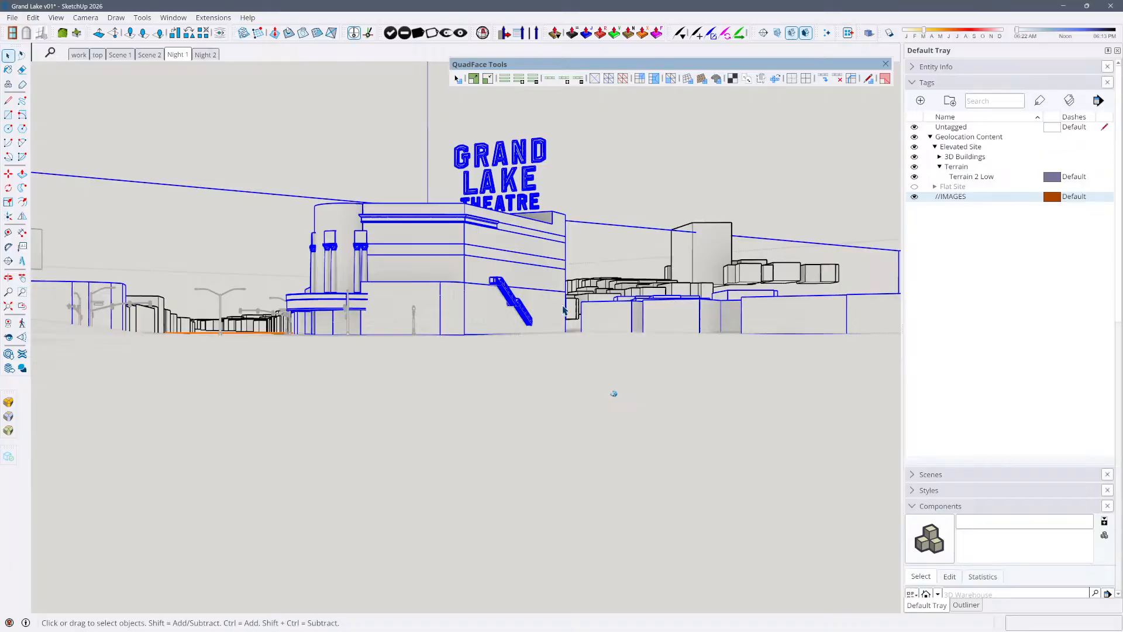
pyautogui.doubleClick(517, 183)
pyautogui.click(517, 183)
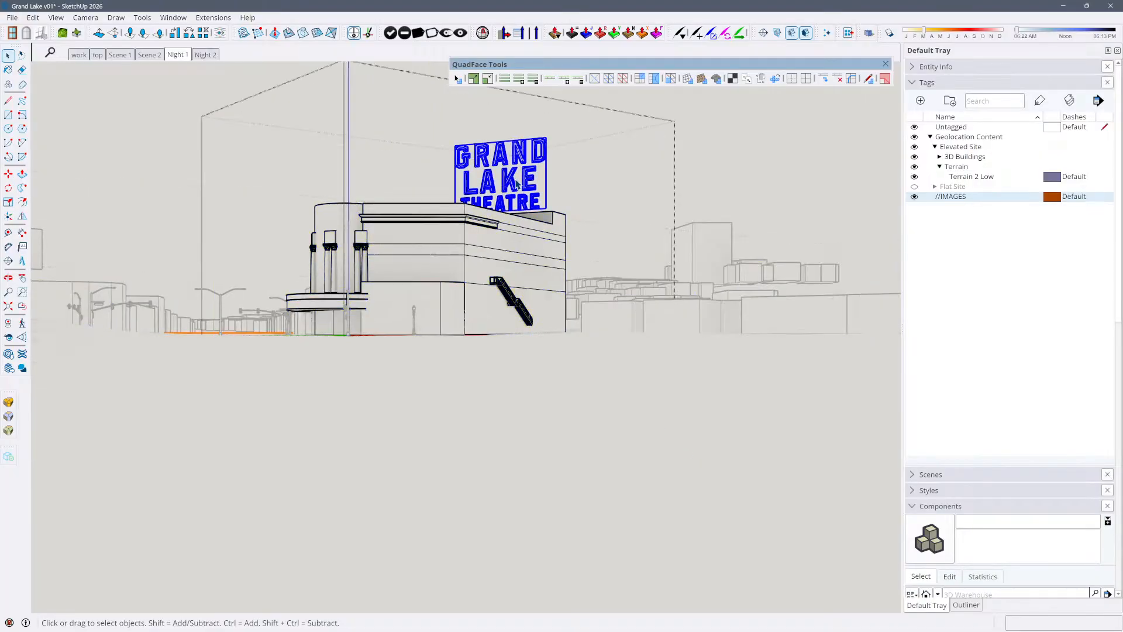
pyautogui.scroll(3, 517, 183)
pyautogui.moveTo(517, 183); pyautogui.dragTo(519, 278, button='middle')
pyautogui.scroll(3, 633, 245)
pyautogui.scroll(4, 634, 239)
pyautogui.moveTo(364, 569); pyautogui.dragTo(702, 354, button='middle')
# Examine the sign letters traced over the reference photo and the theatre's curved front with its columns and marquee
pyautogui.scroll(-3, 691, 357)
pyautogui.moveTo(380, 413); pyautogui.dragTo(536, 427, button='middle')
pyautogui.scroll(-3, 536, 427)
pyautogui.scroll(-5, 536, 427)
pyautogui.keyDown('shift'); pyautogui.moveTo(665, 411); pyautogui.dragTo(381, 439, button='middle'); pyautogui.keyUp('shift')
pyautogui.scroll(5, 374, 430)
pyautogui.scroll(4, 381, 439)
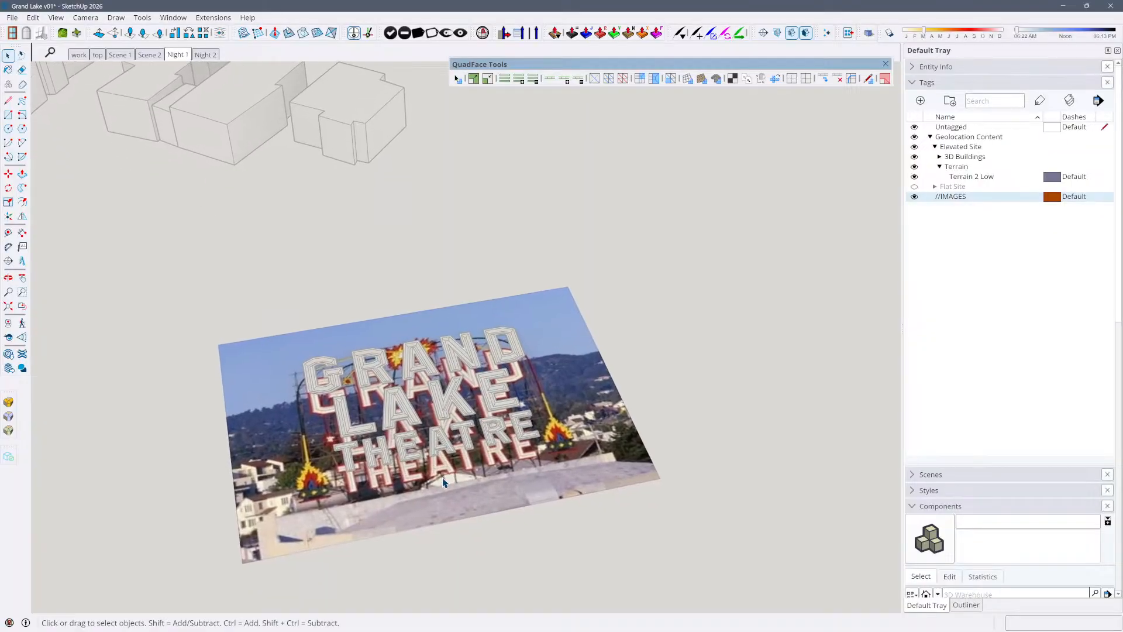
pyautogui.scroll(4, 395, 404)
pyautogui.moveTo(241, 470); pyautogui.dragTo(351, 526, button='middle')
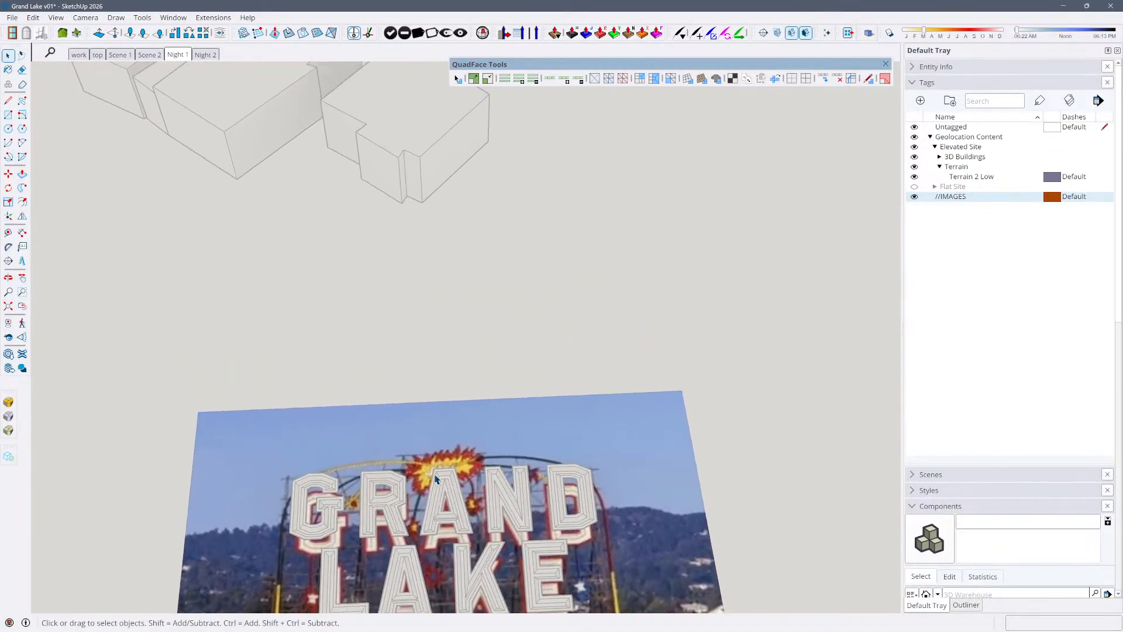
pyautogui.scroll(-4, 462, 421)
pyautogui.scroll(2, 461, 421)
pyautogui.moveTo(462, 421); pyautogui.dragTo(400, 377, button='middle')
pyautogui.scroll(2, 404, 339)
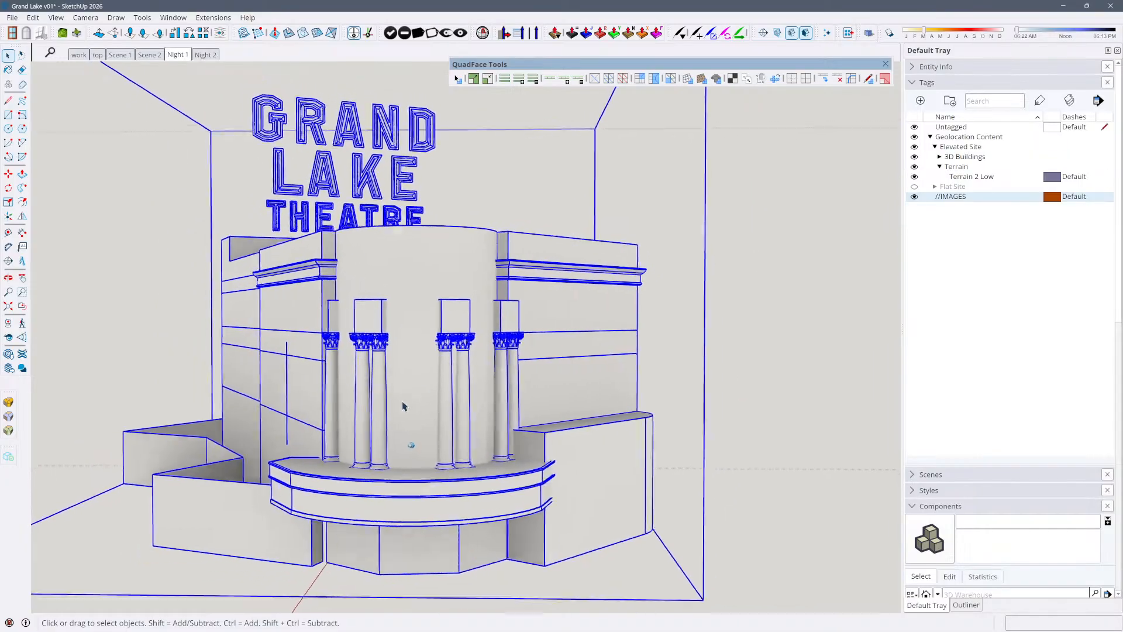
# Restore the Night 1 scene and select the street poles, the theatre group and the billboard in turn to inspect them
pyautogui.click(178, 55)
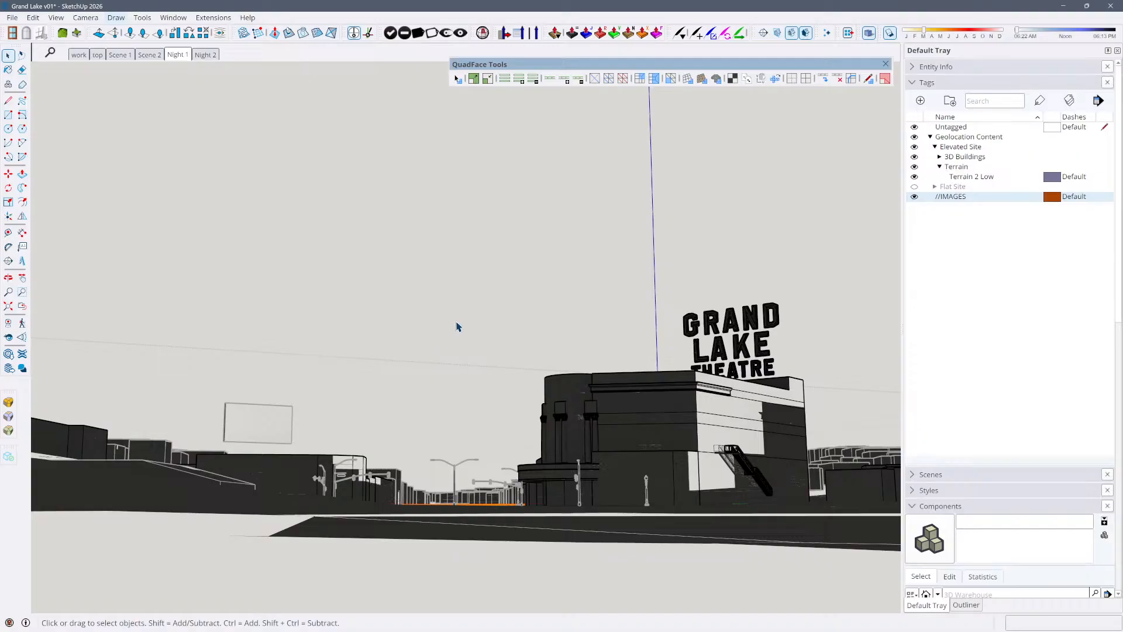
pyautogui.click(456, 467)
pyautogui.click(578, 483)
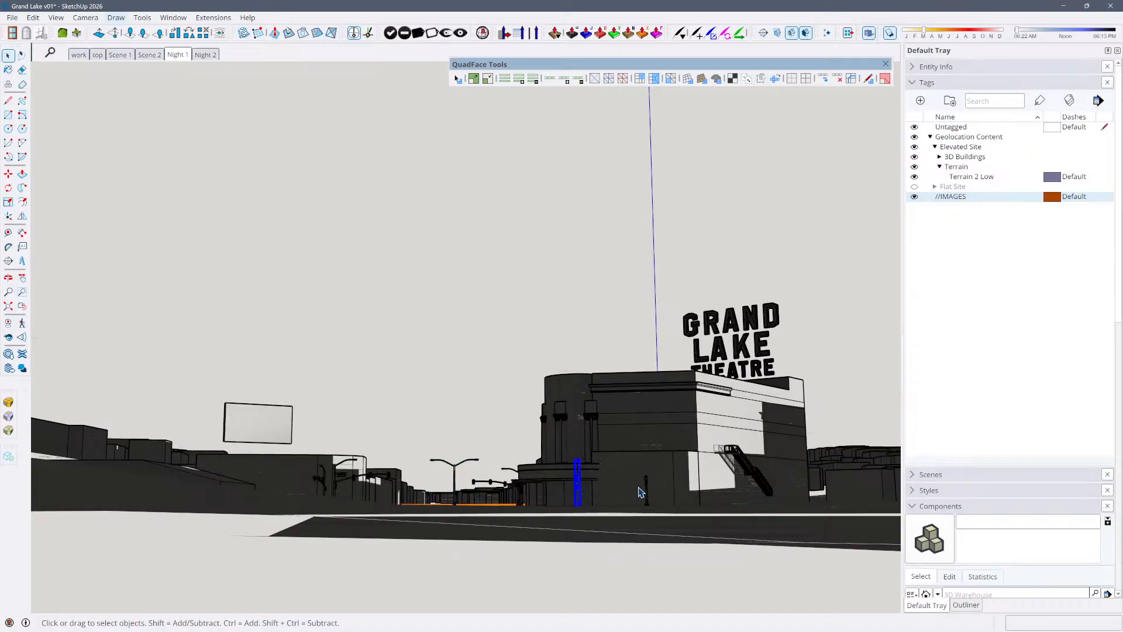
pyautogui.click(647, 489)
pyautogui.click(764, 487)
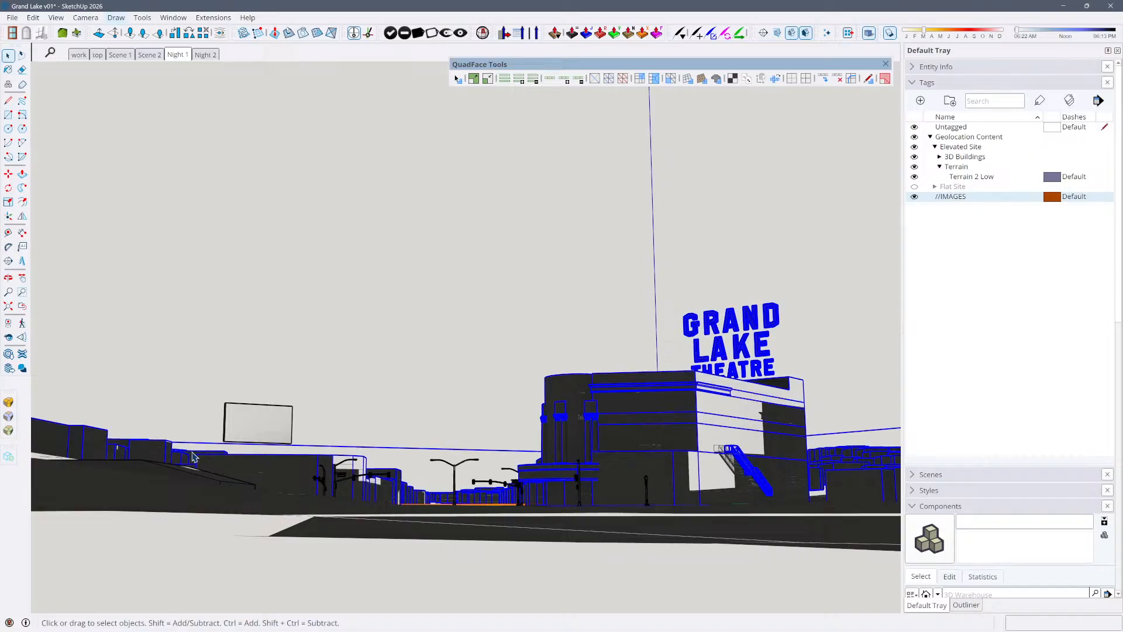
pyautogui.click(261, 434)
pyautogui.click(258, 424)
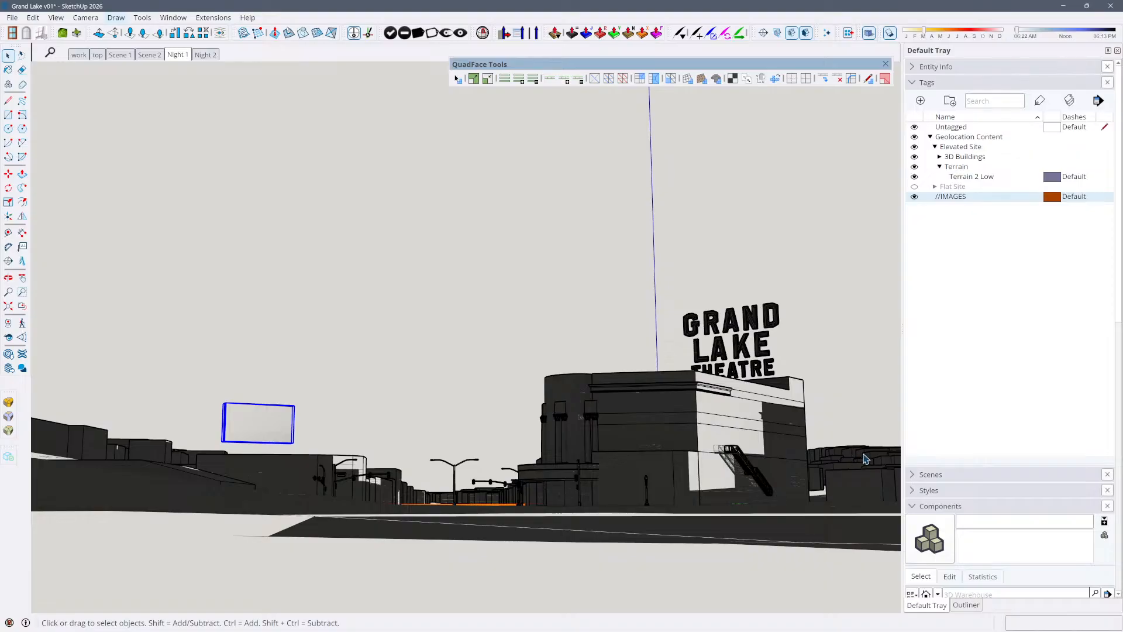
# Restore the Night 1 scene again, open the background buildings group to inspect its geometry, and leave the group
pyautogui.moveTo(617, 453); pyautogui.dragTo(374, 228, button='middle')
pyautogui.click(178, 55)
pyautogui.click(848, 469)
pyautogui.doubleClick(853, 468)
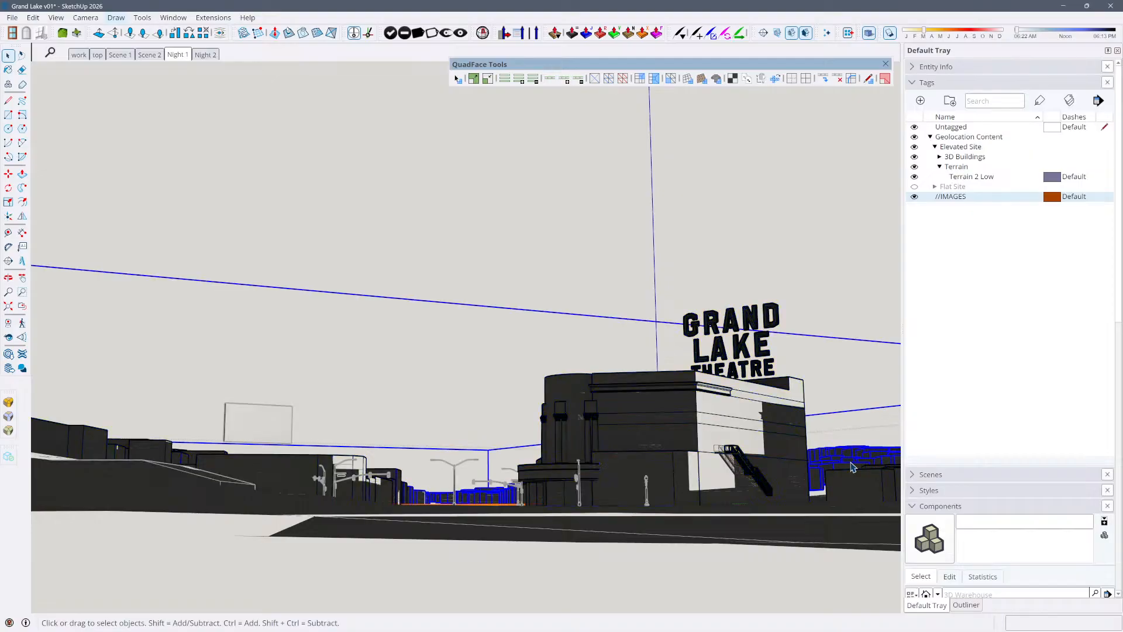
pyautogui.click(845, 471)
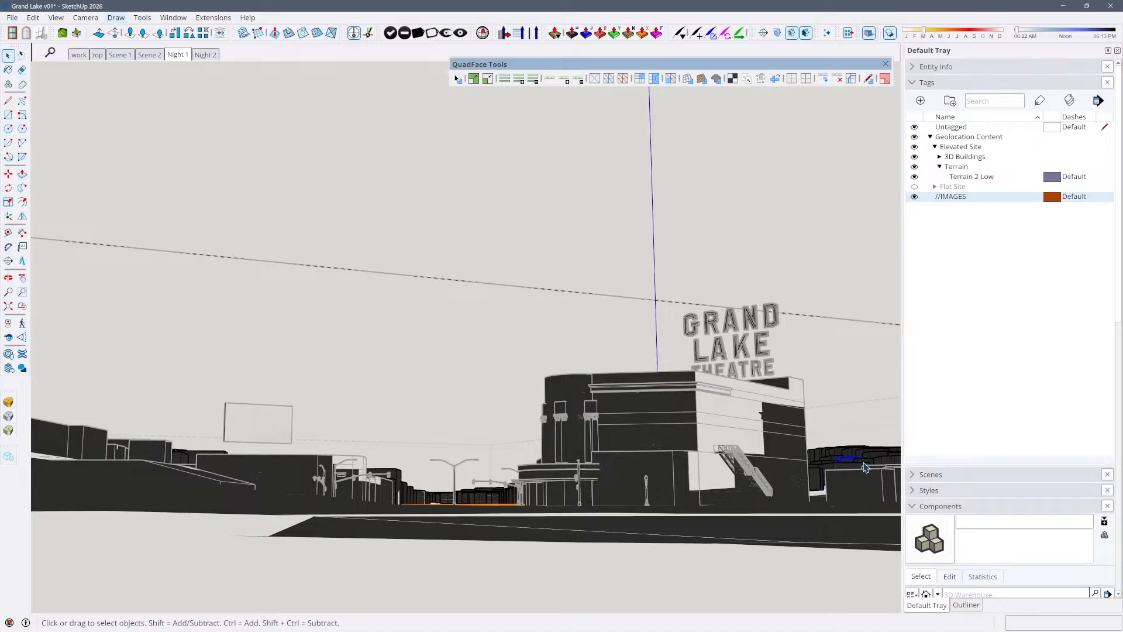
pyautogui.moveTo(868, 461); pyautogui.dragTo(655, 416, button='middle')
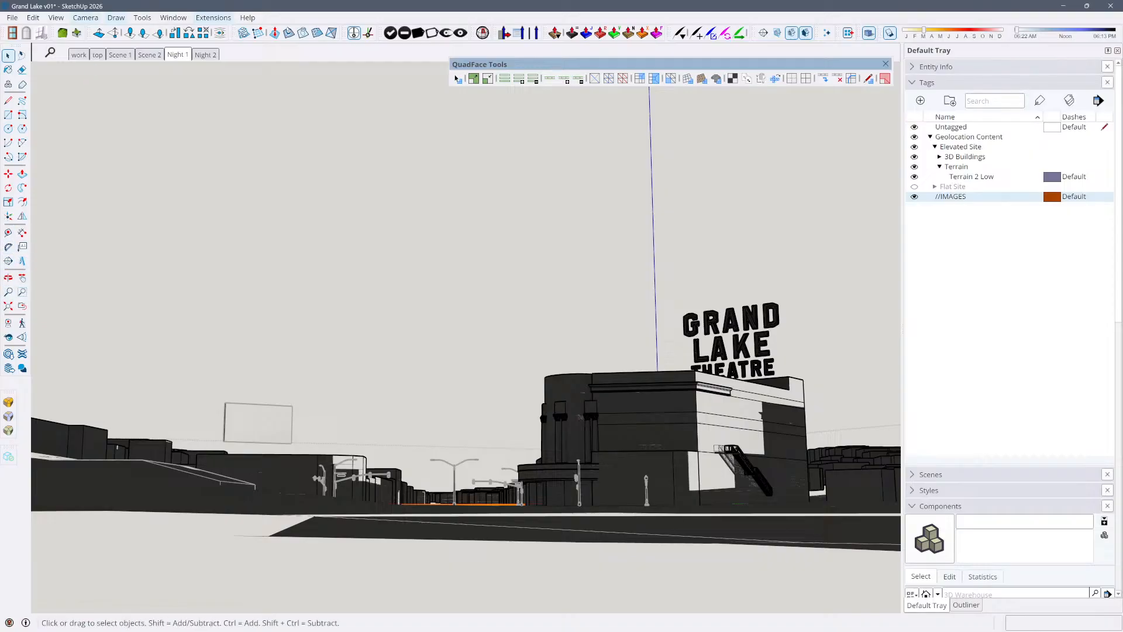
pyautogui.hotkey('alt', 'Tab')
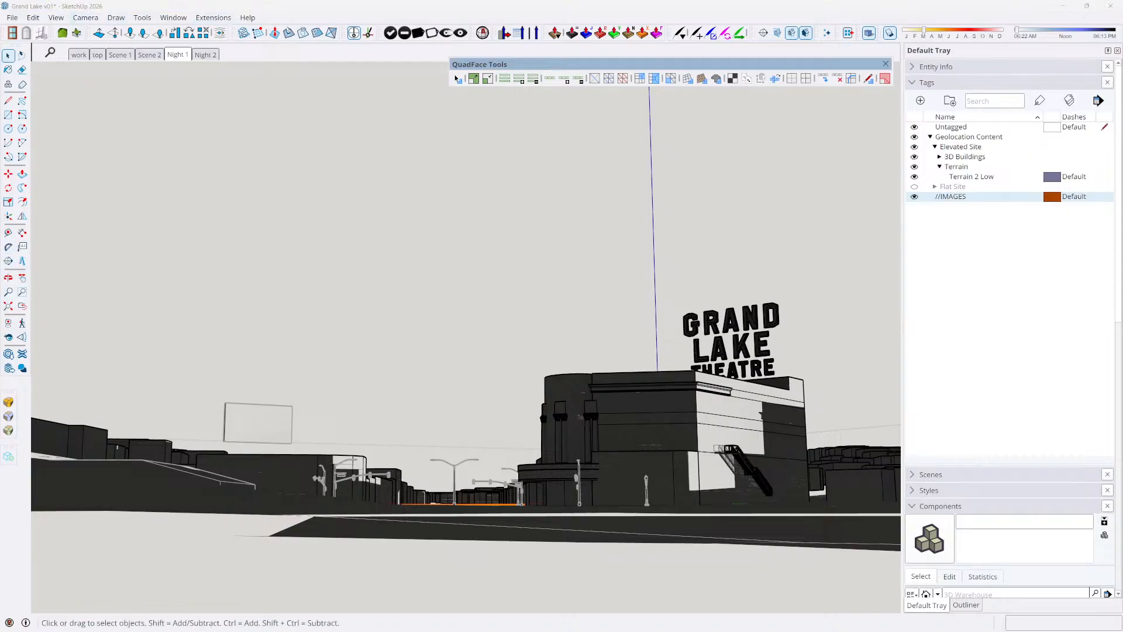